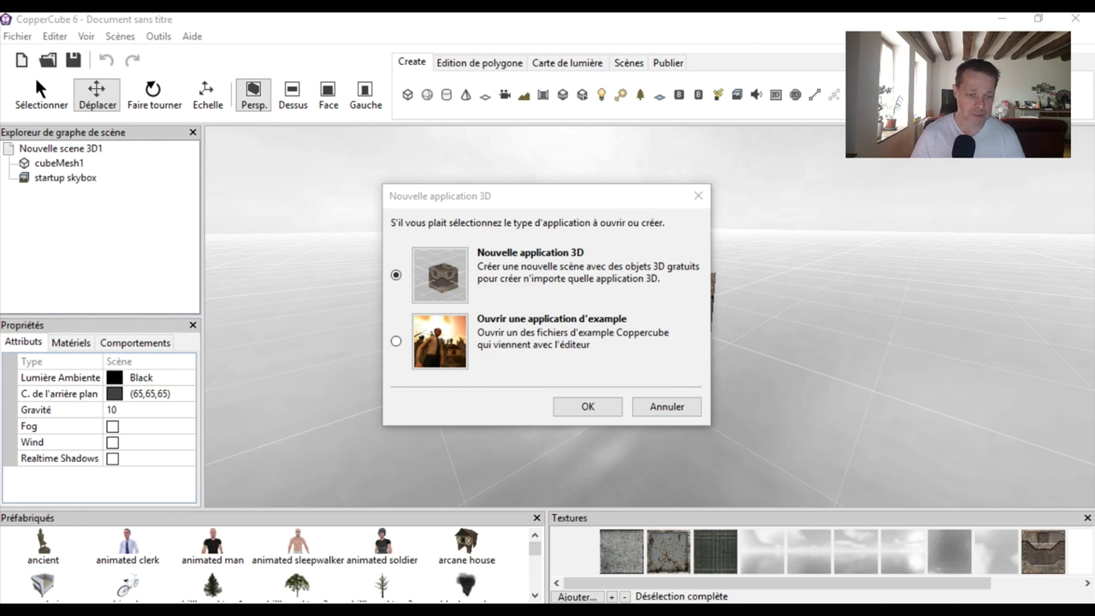
Choose to open an example application and load the Terrain example scene.
click(395, 341)
key(Return)
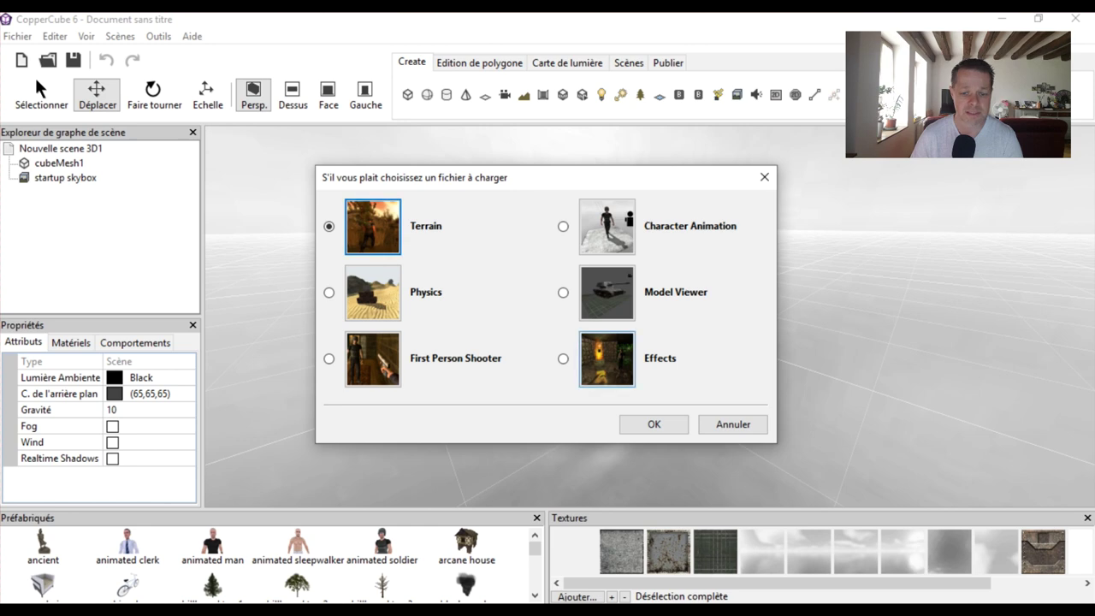
key(Return)
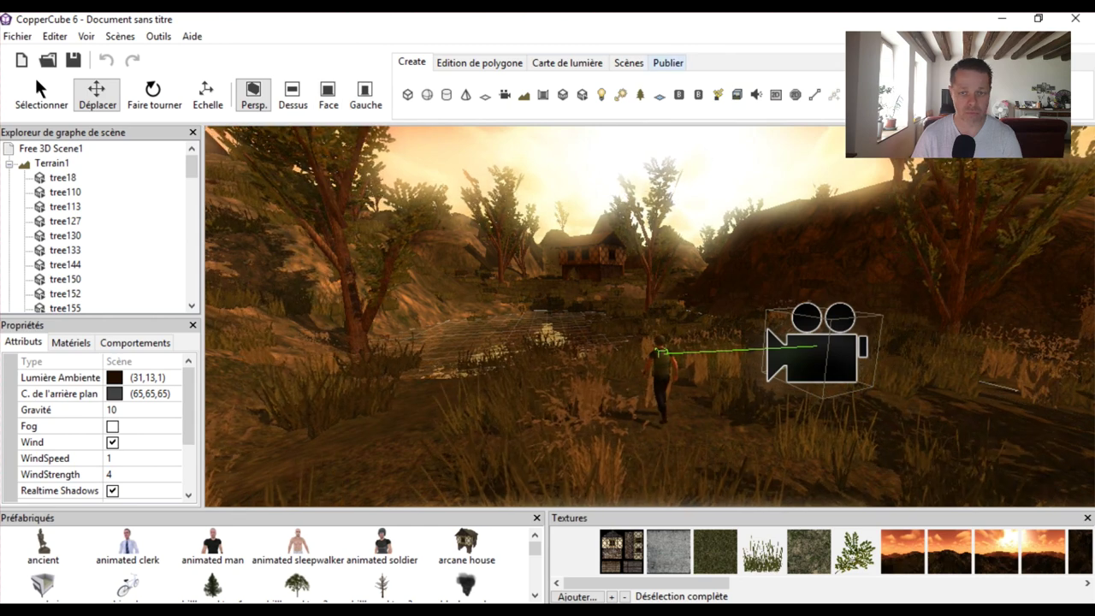
Test-run the Terrain scene as a Windows .exe and dismiss the post-effects warning.
click(668, 63)
click(568, 62)
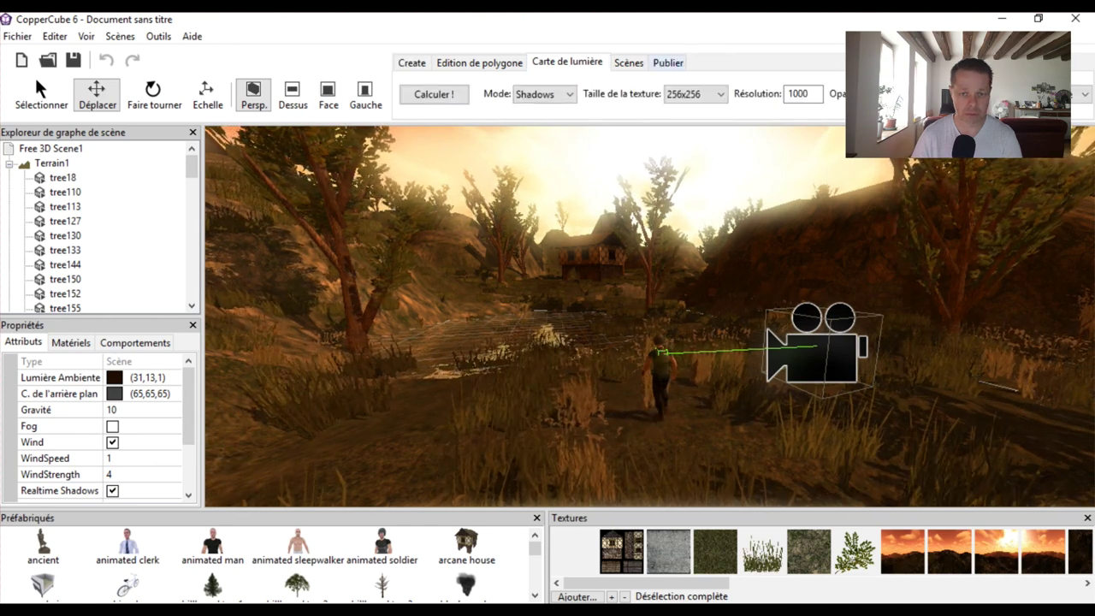
click(669, 63)
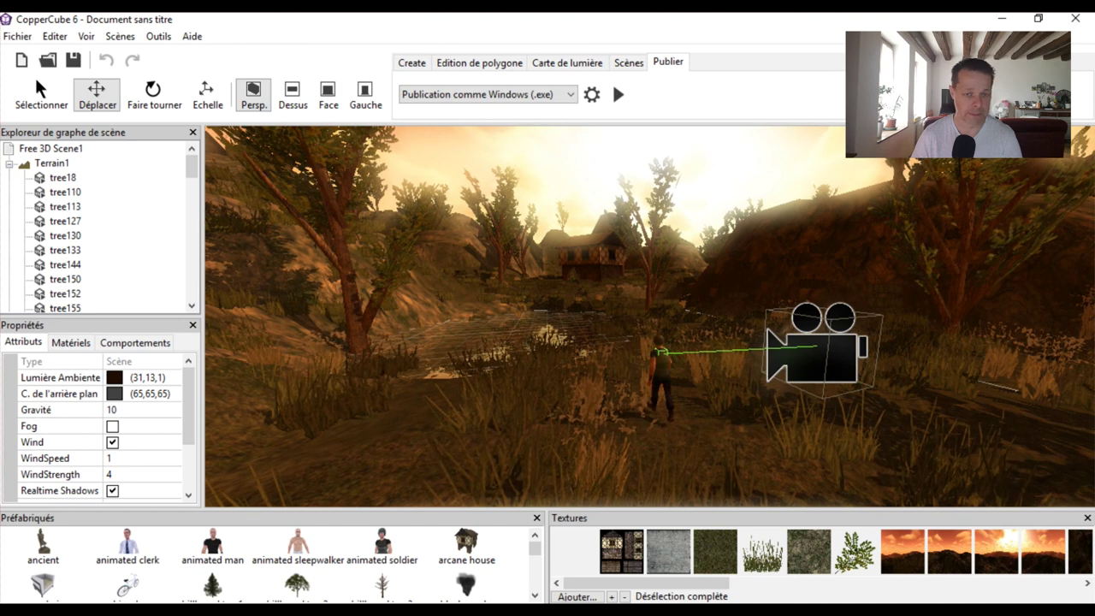
click(613, 82)
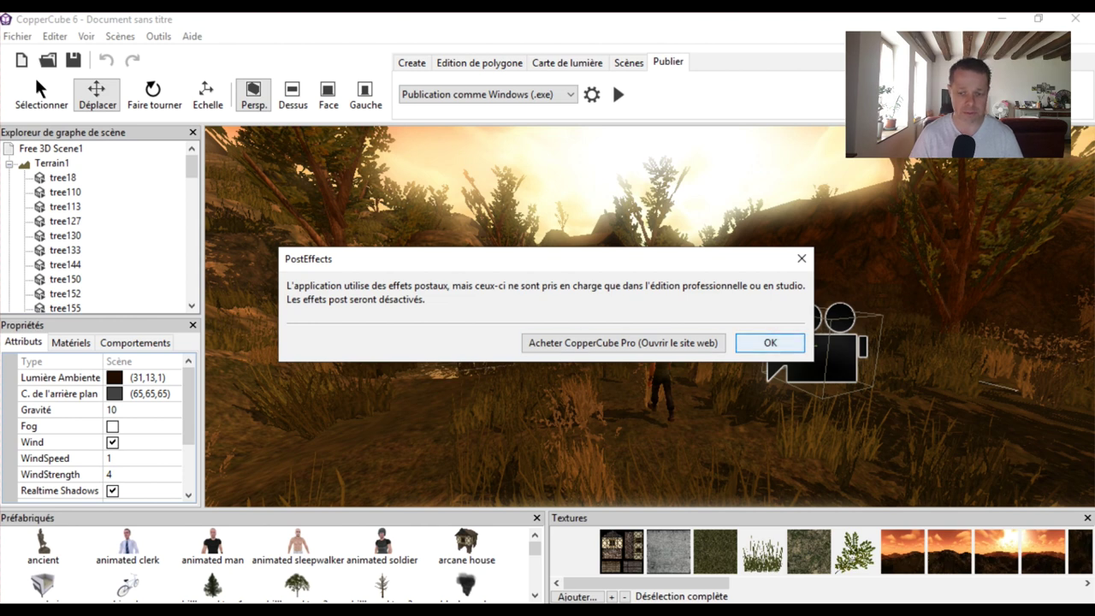
key(Return)
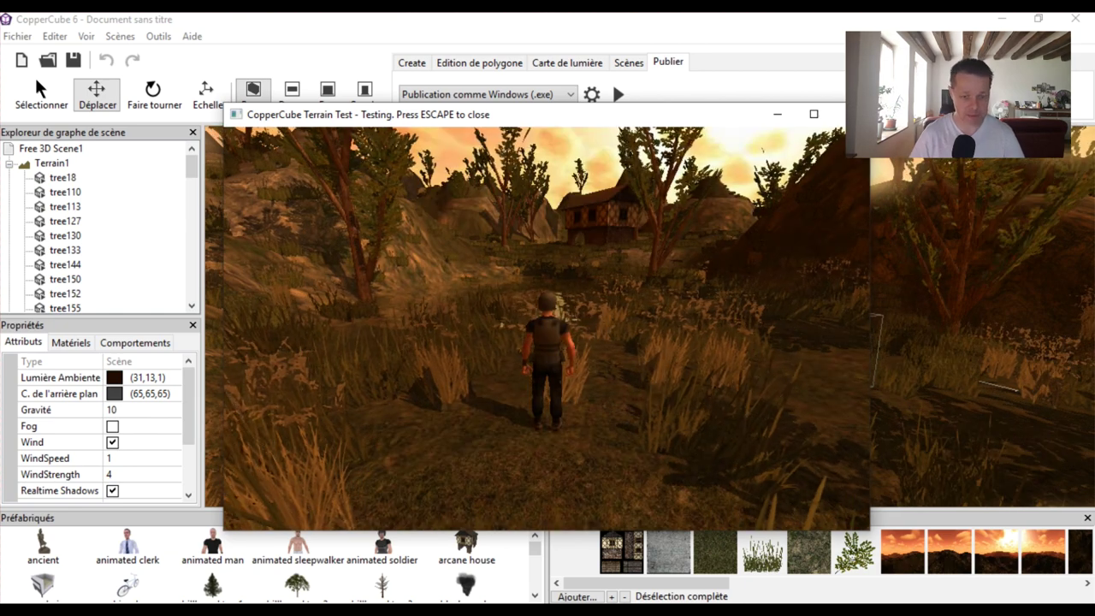
key(Up)
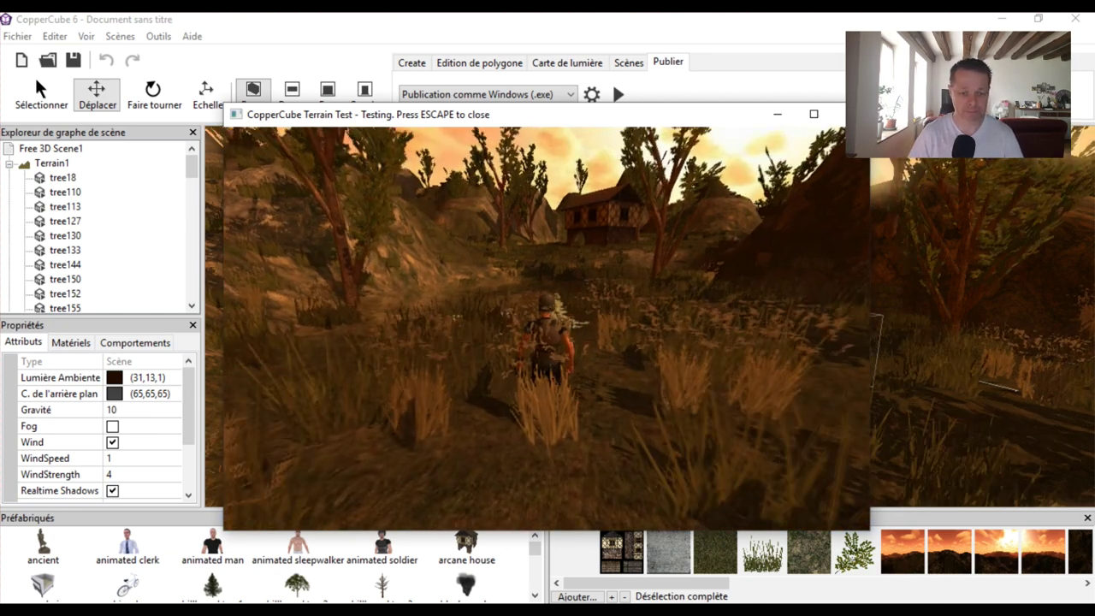
key(Up)
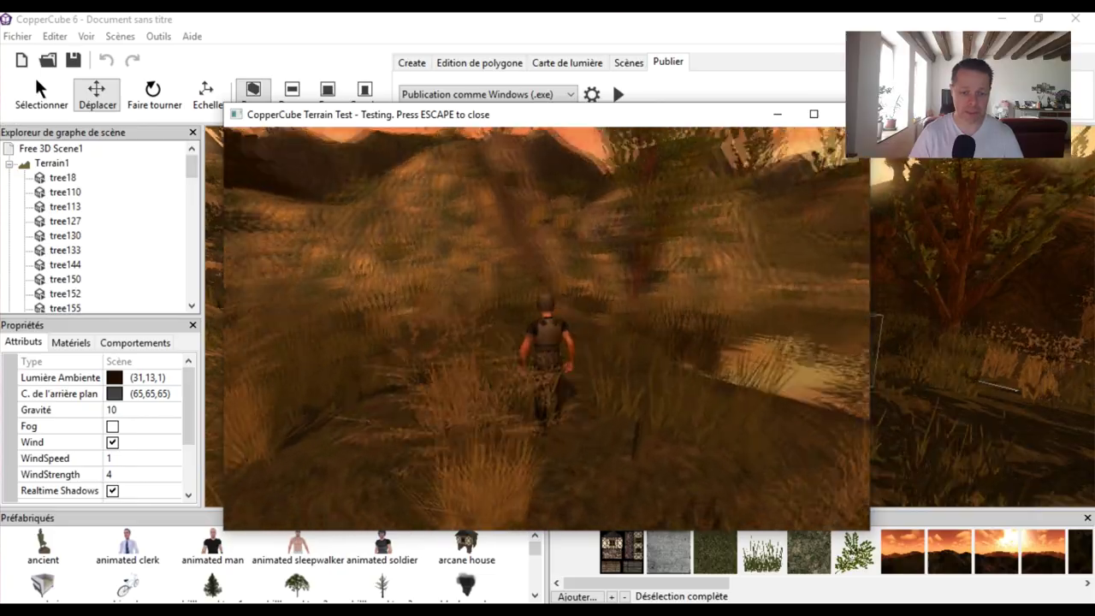
key(Up)
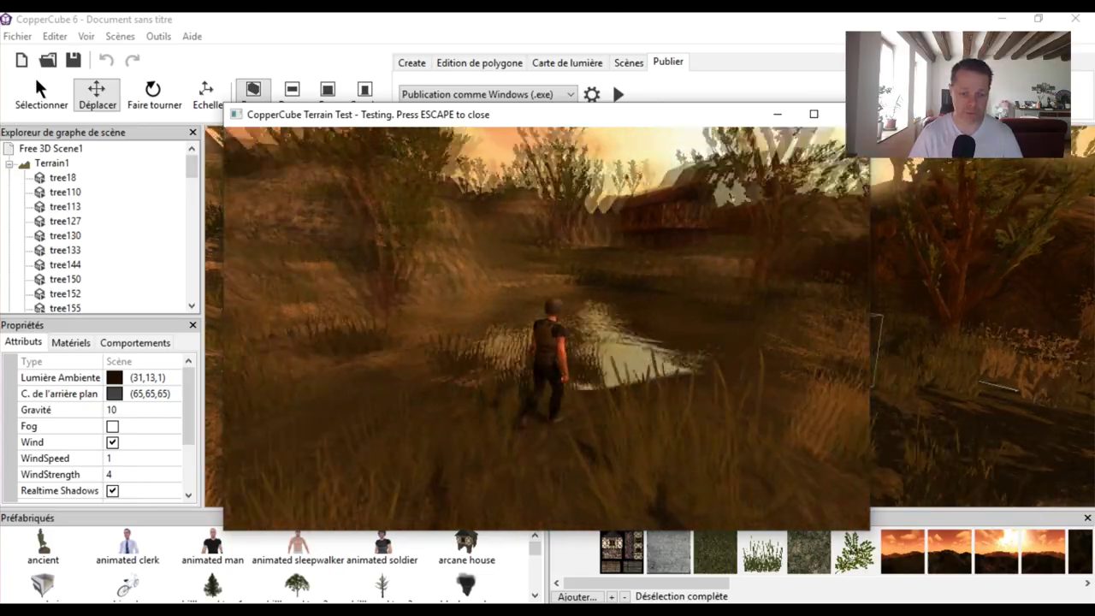
key(Up)
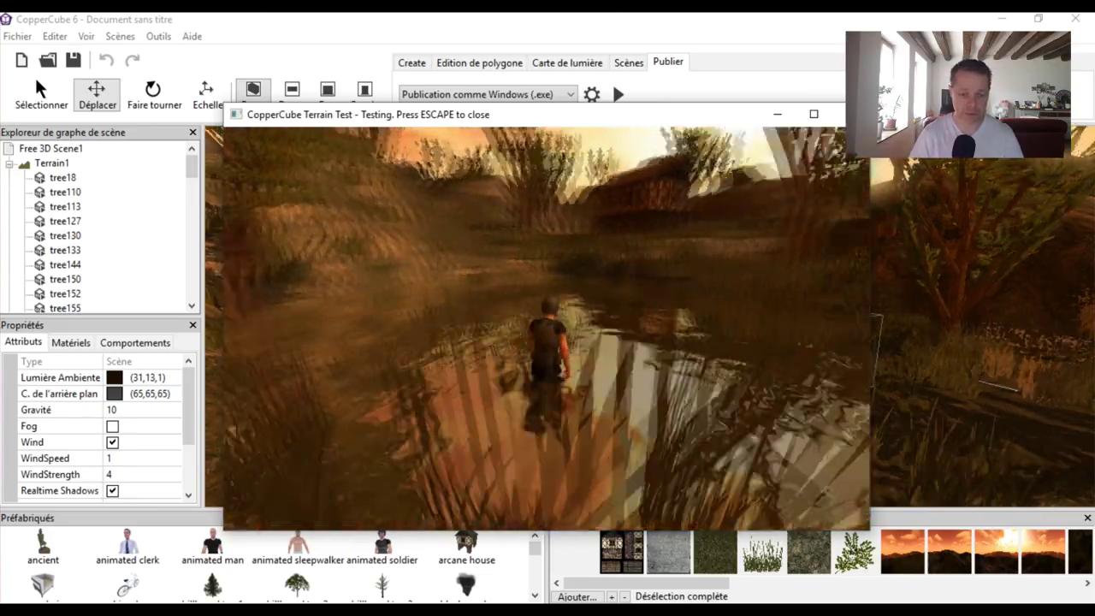
key(Up)
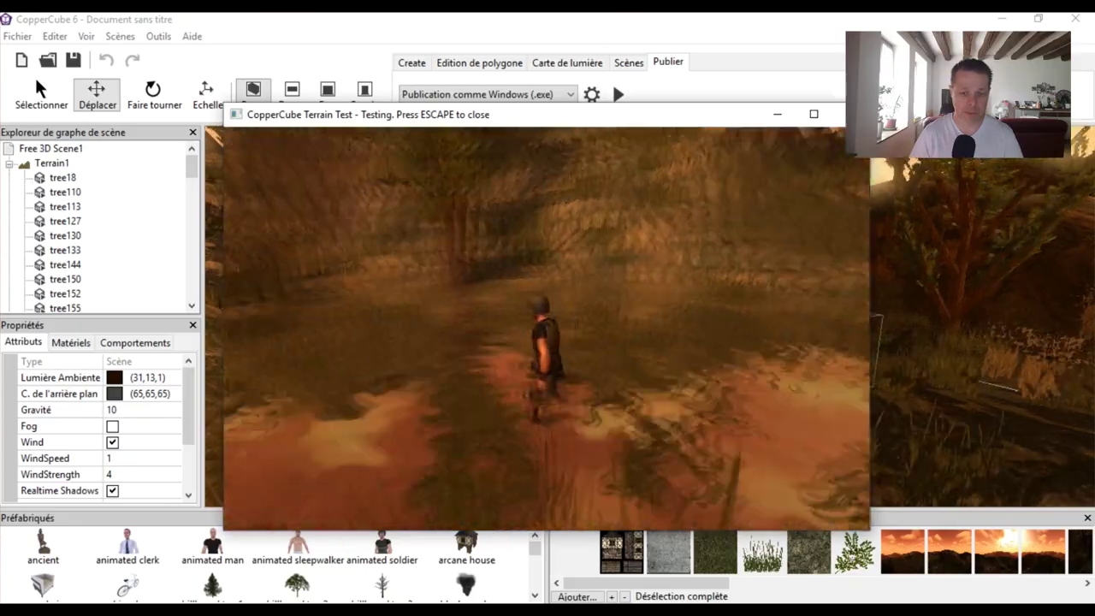
key(Up)
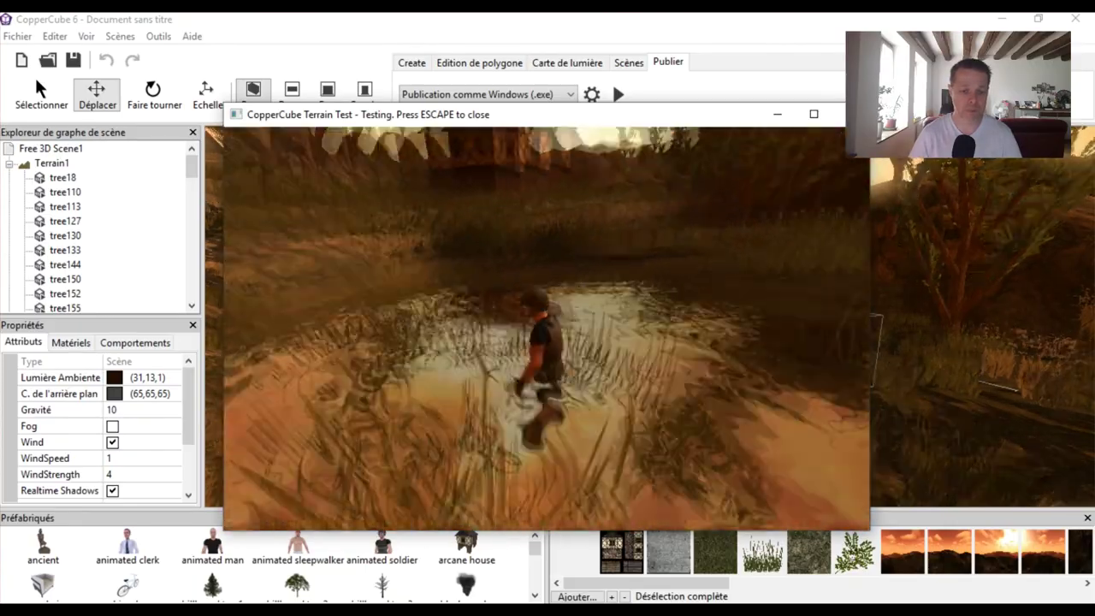
key(Up)
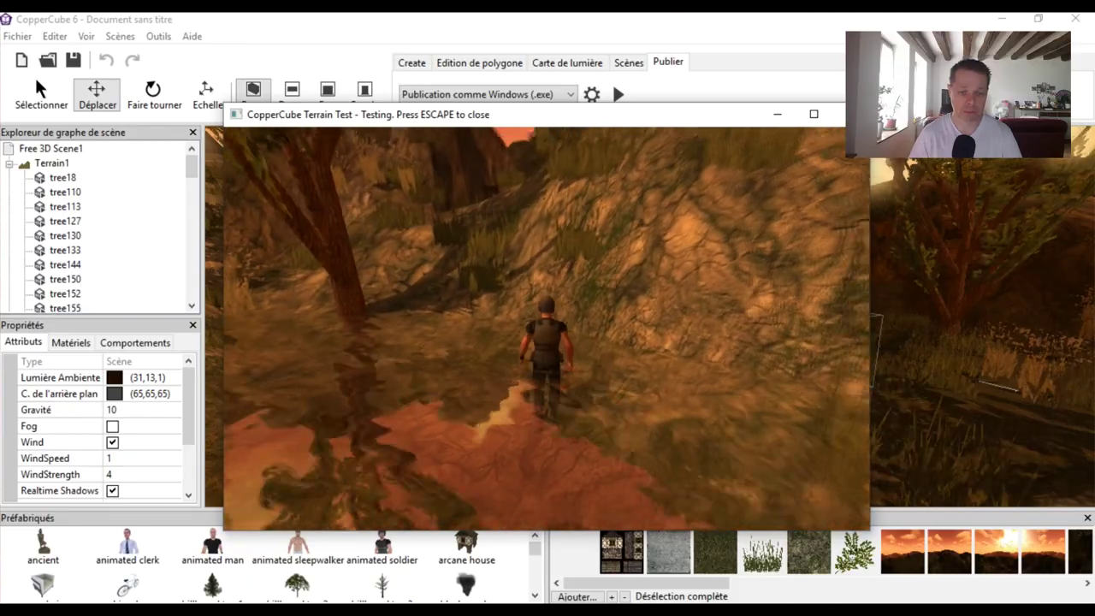
key(Up)
key(Up)
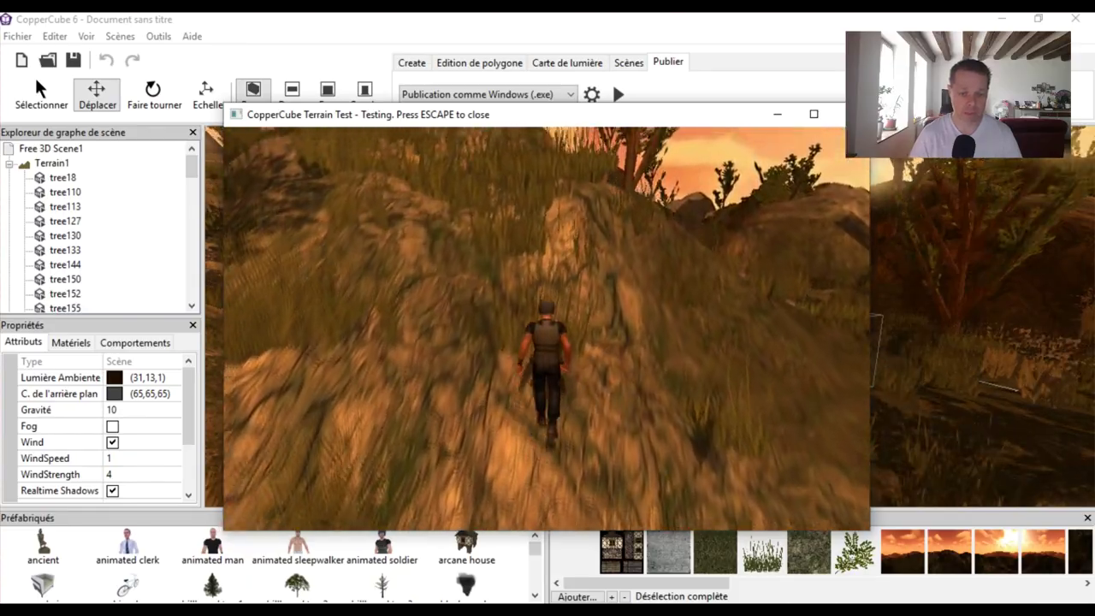
key(Up)
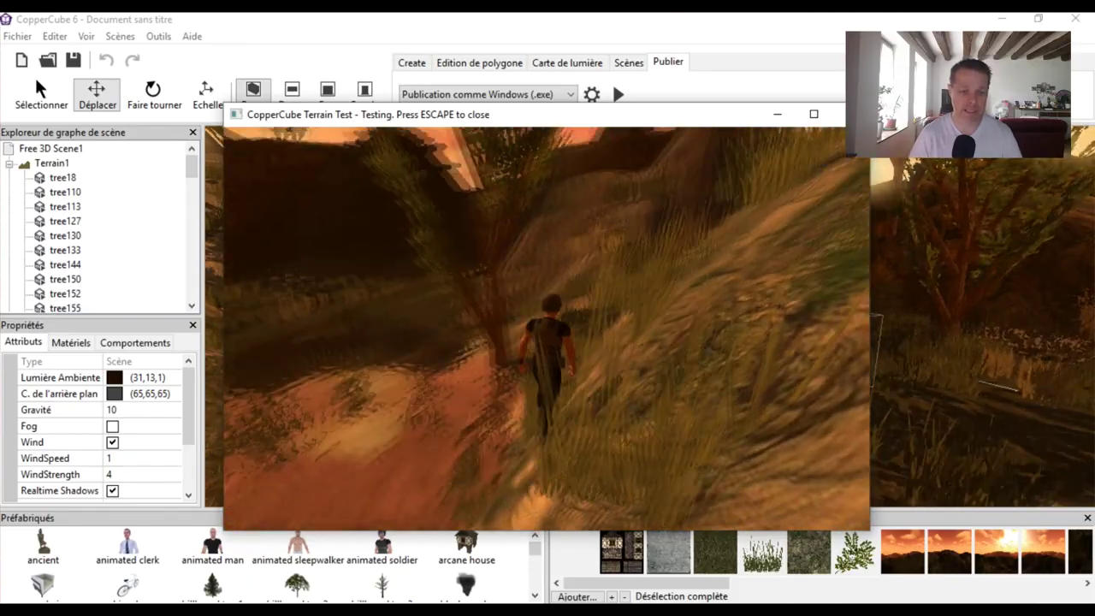
key(Up)
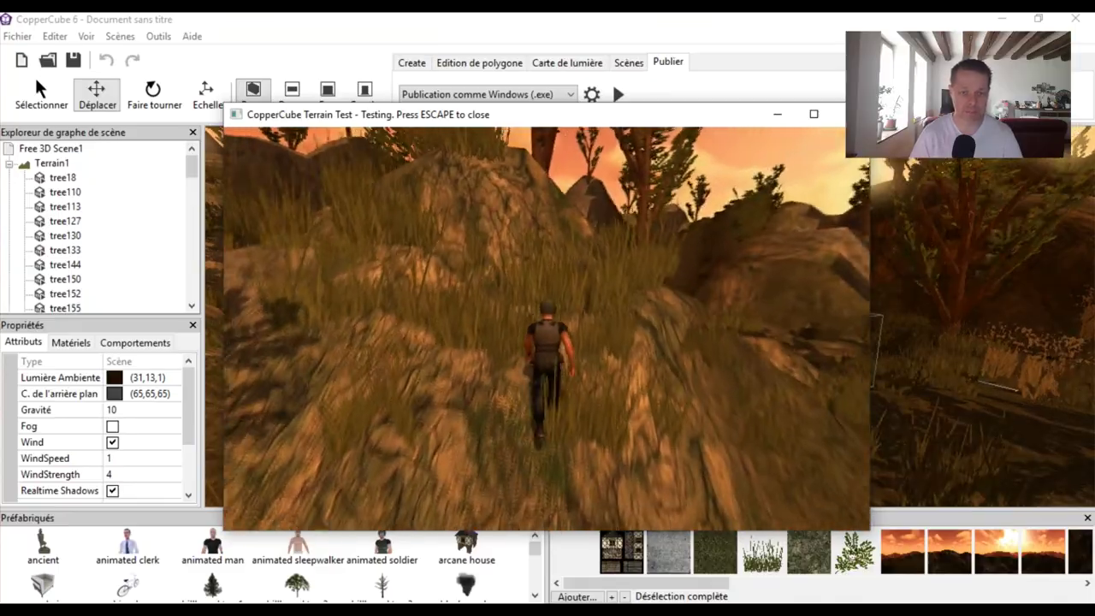
key(Up)
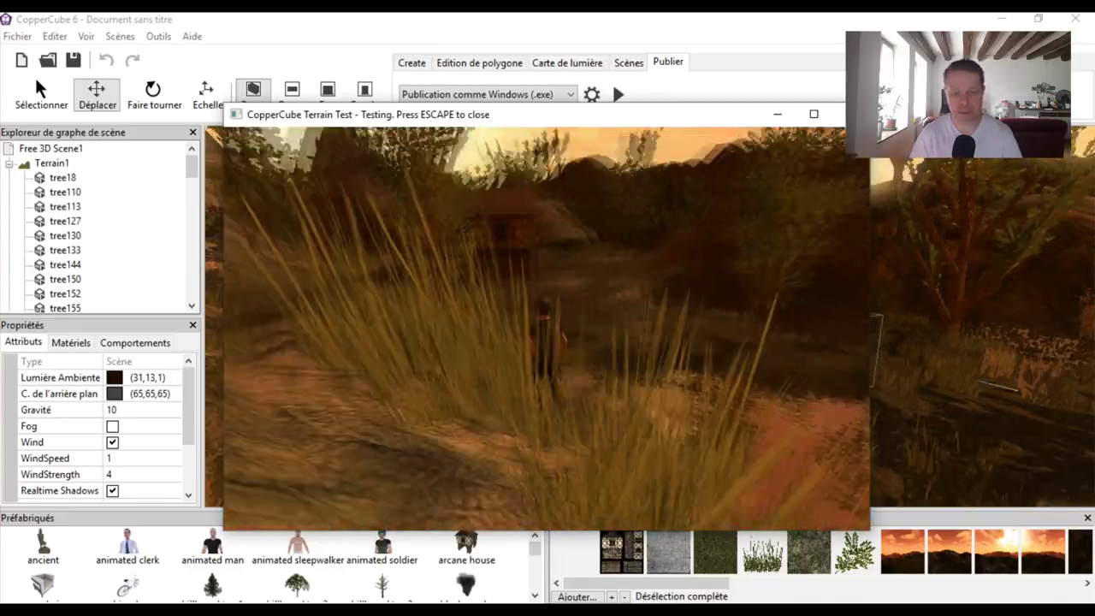
key(Up)
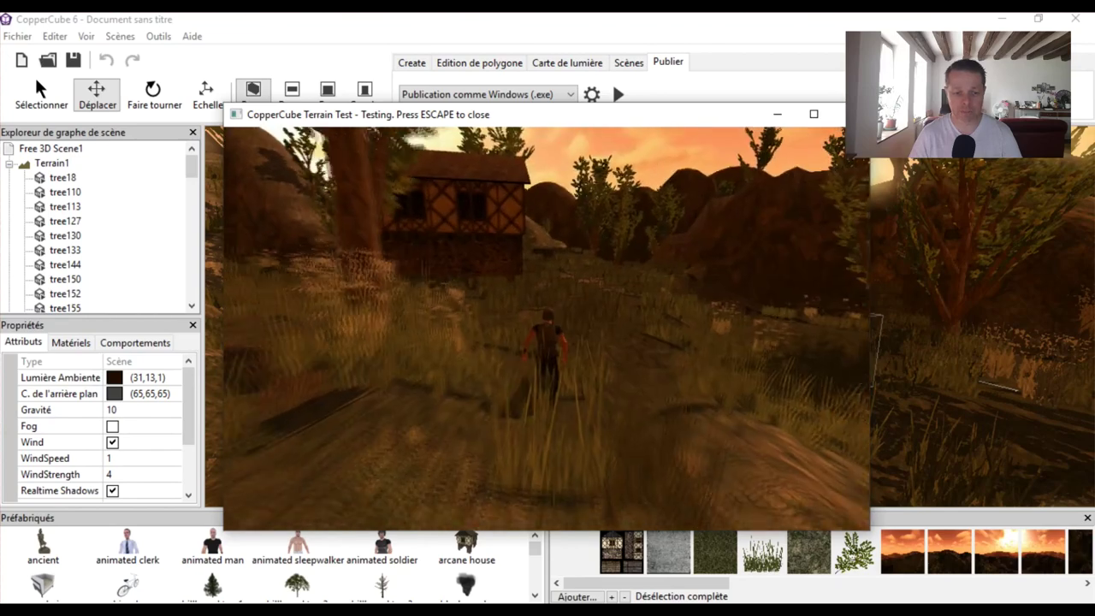
key(Up)
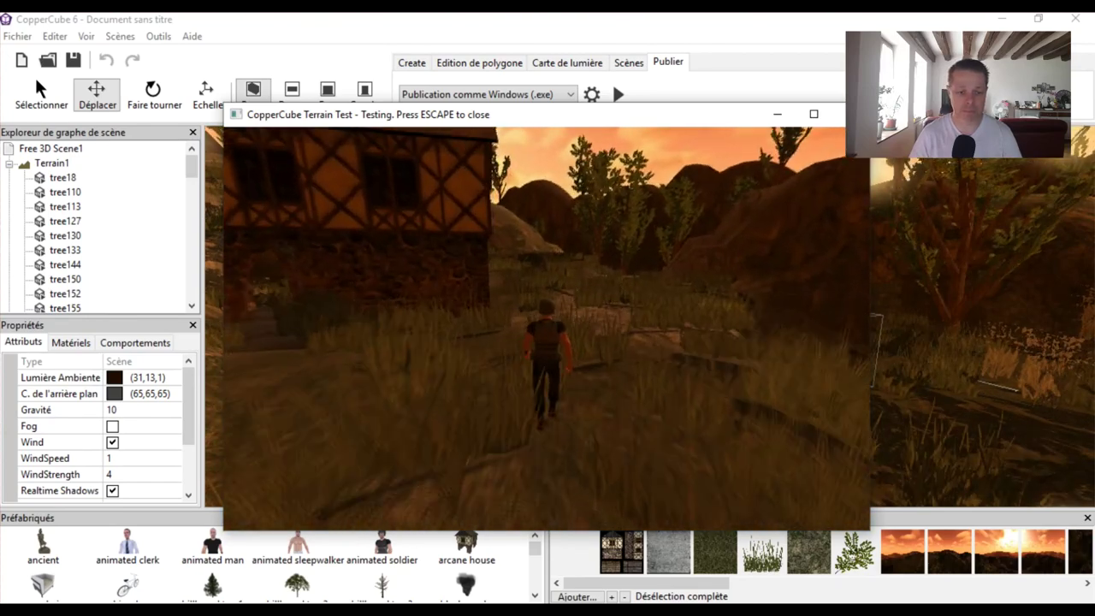
key(Left)
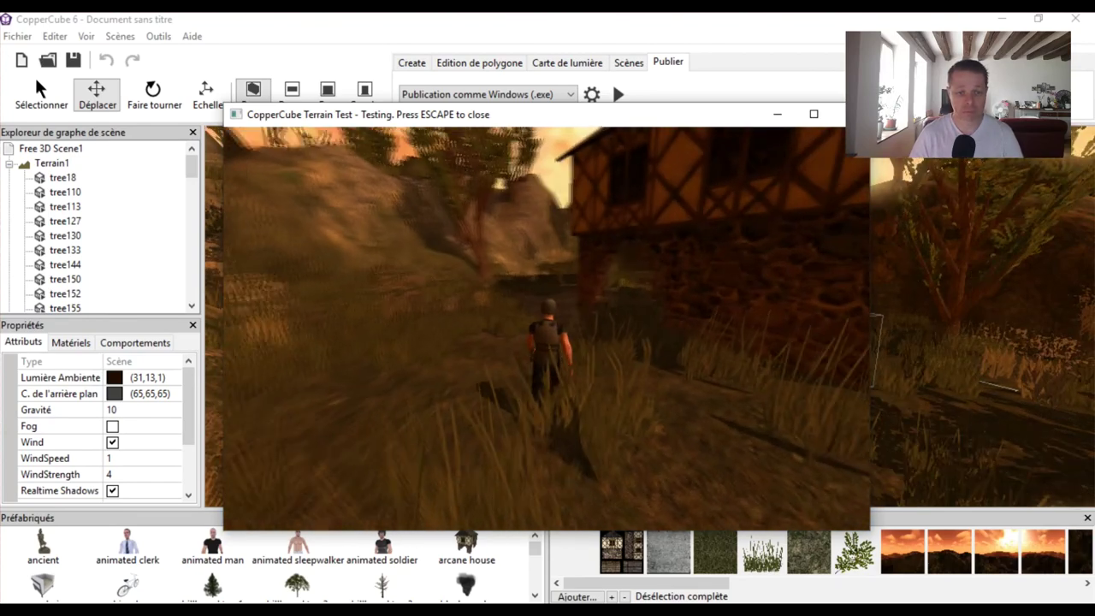
key(Up)
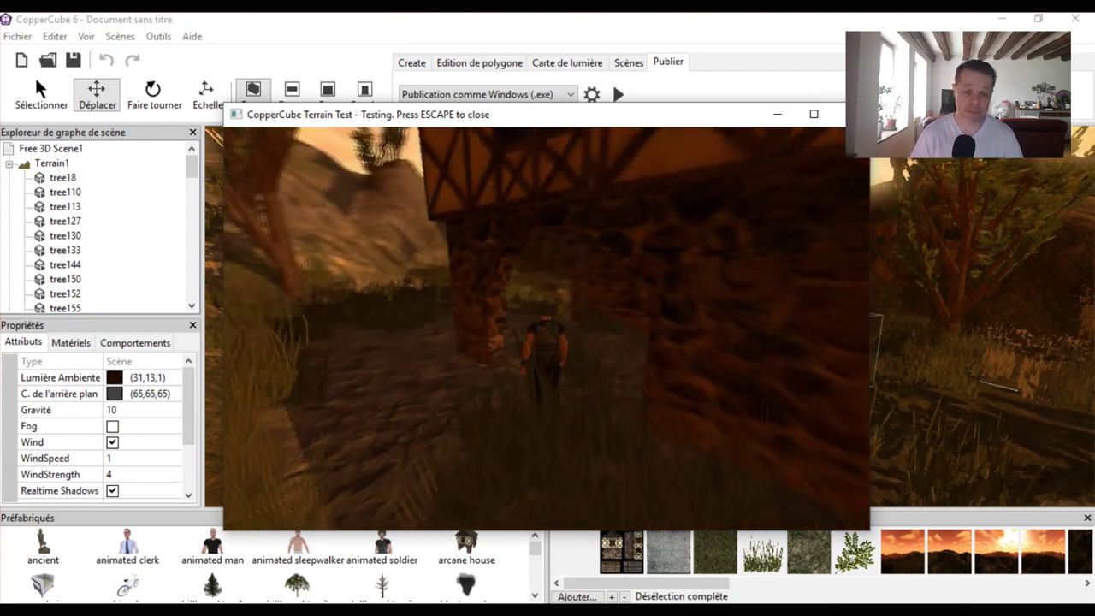
key(Up)
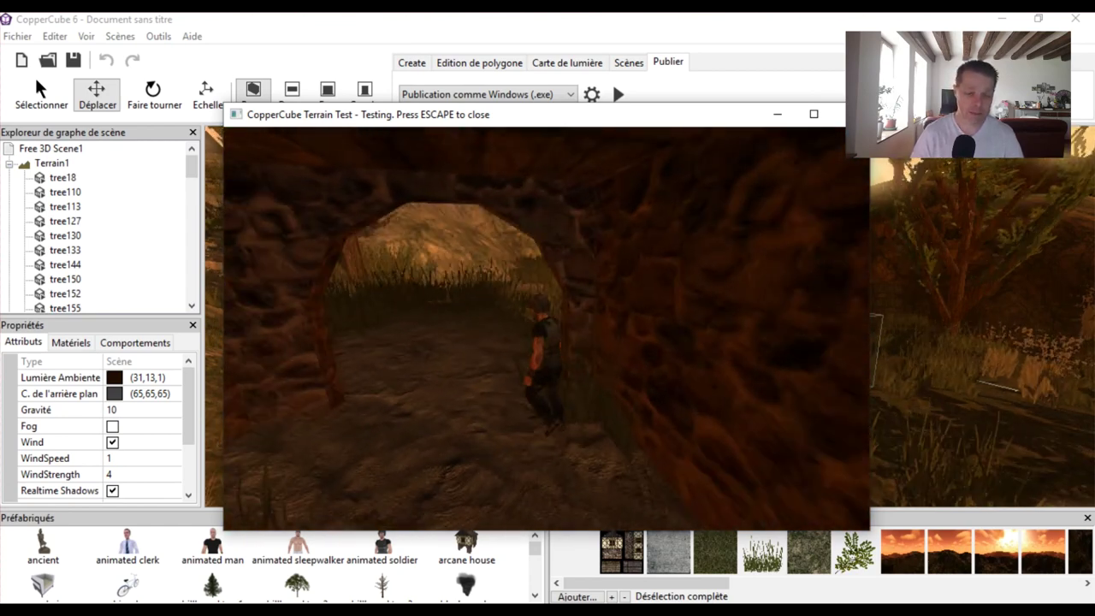
key(Up)
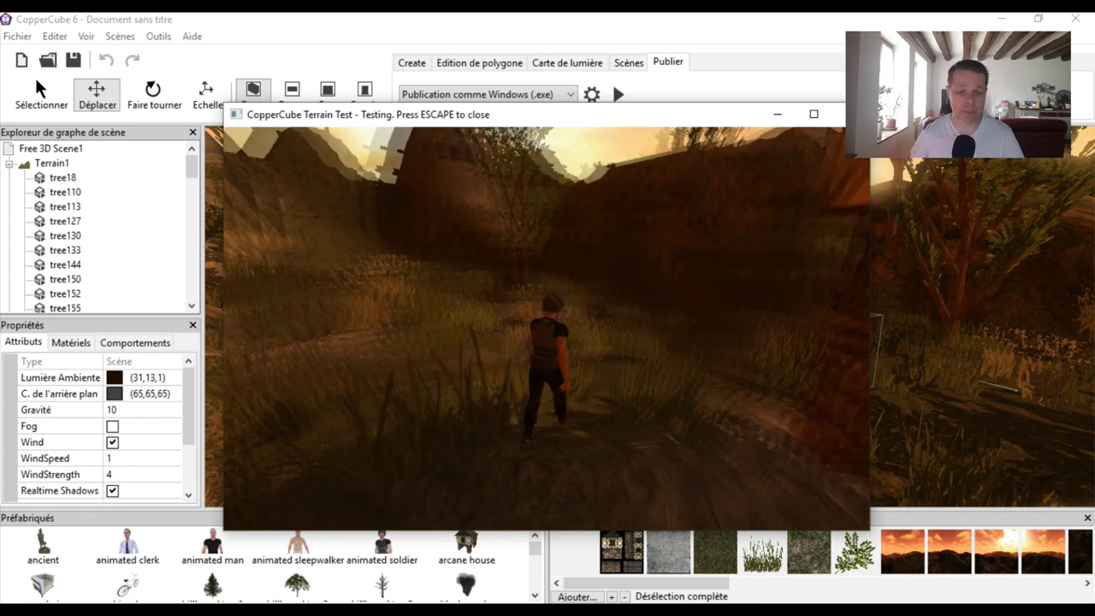
key(Up)
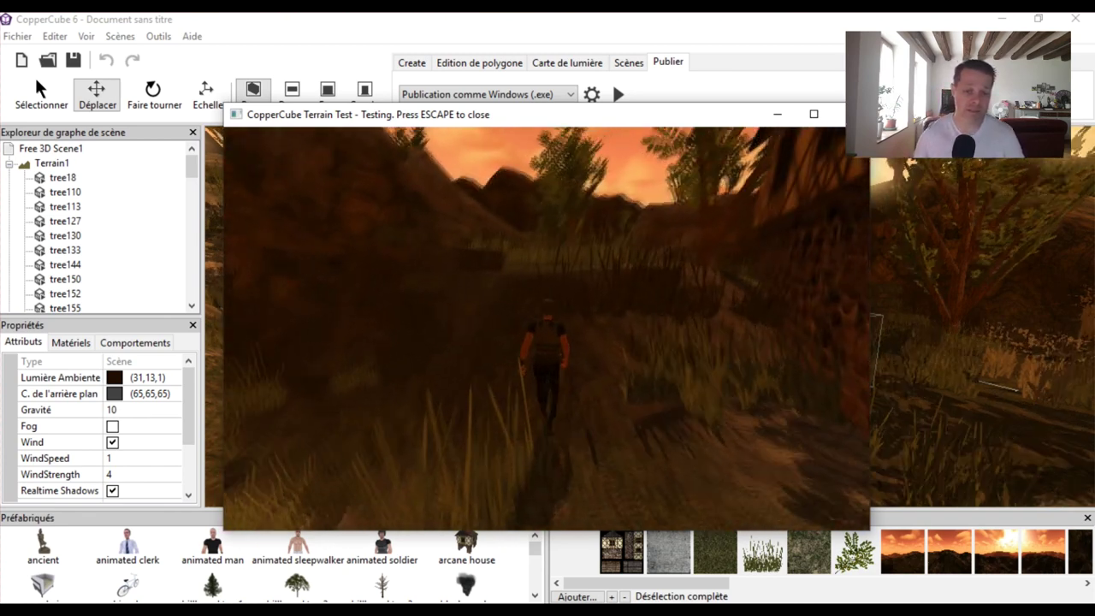
key(Up)
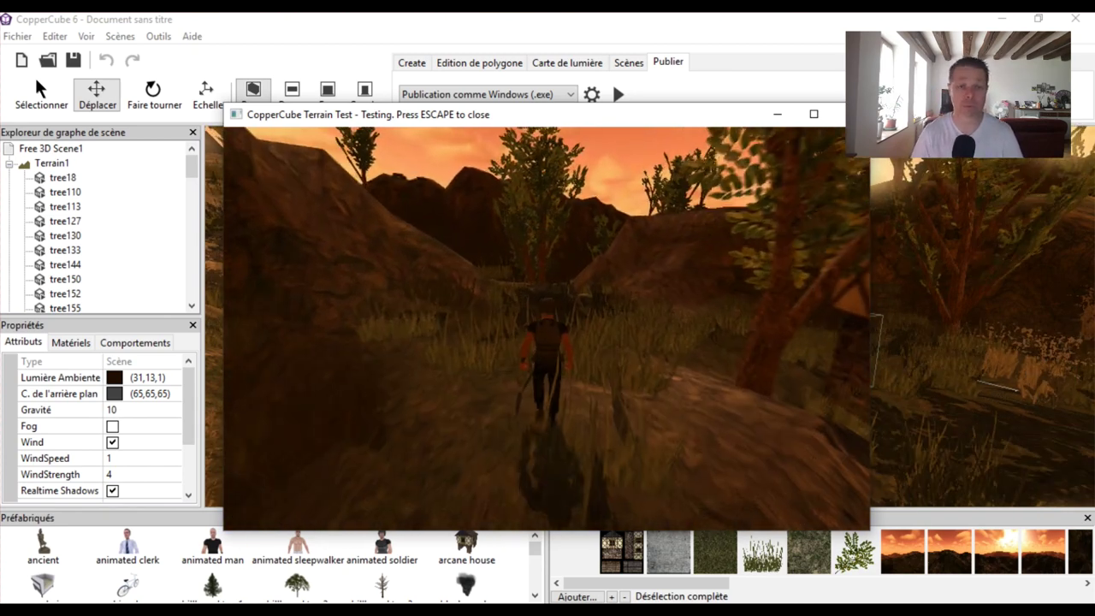
key(Left)
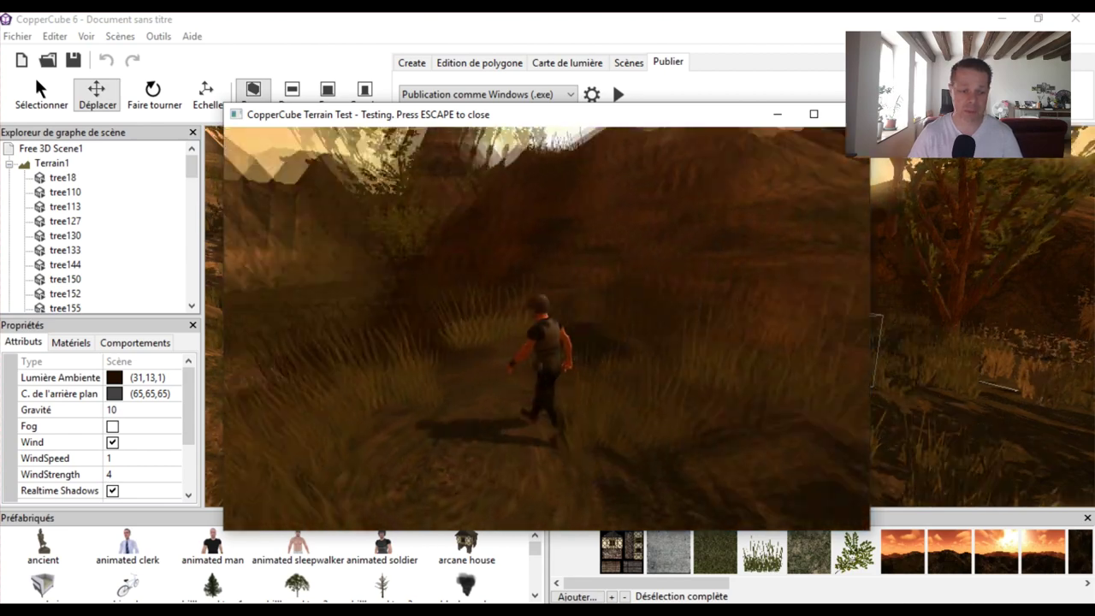
key(Right)
key(Up)
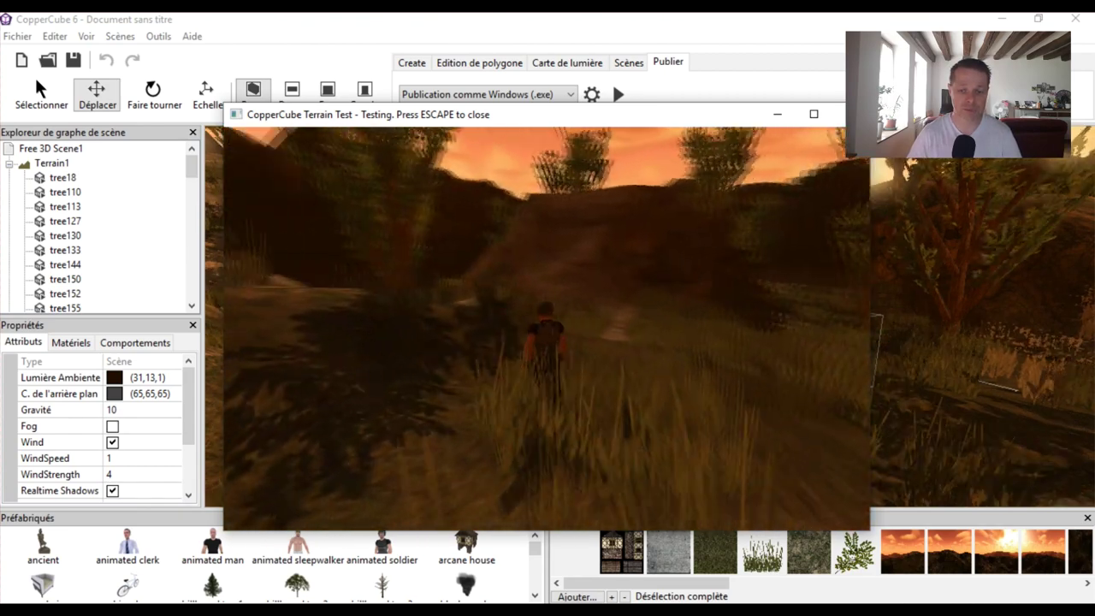
key(Up)
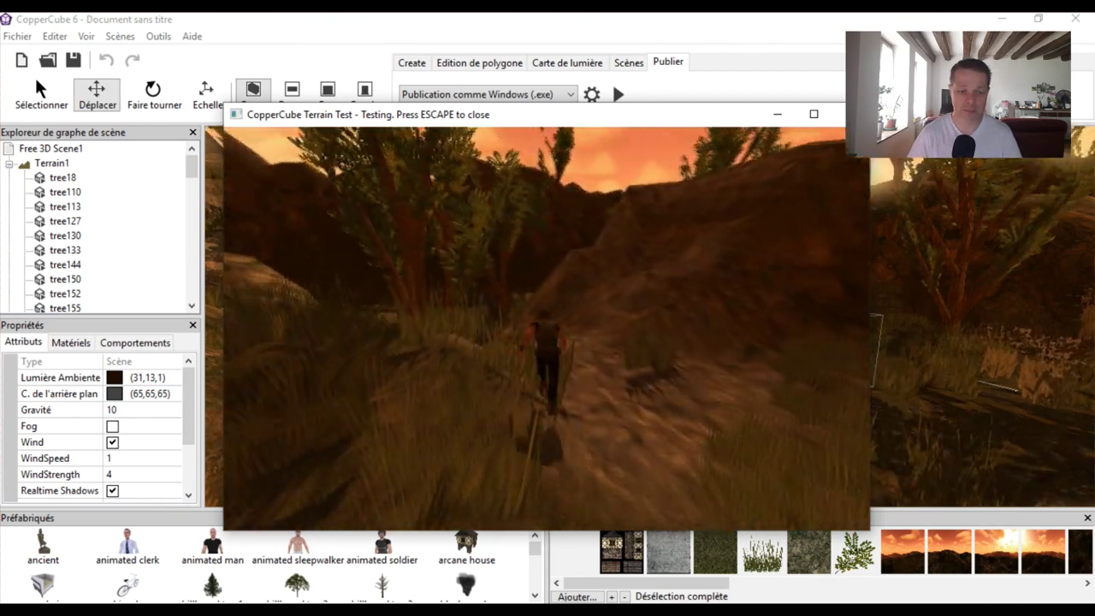
key(Up)
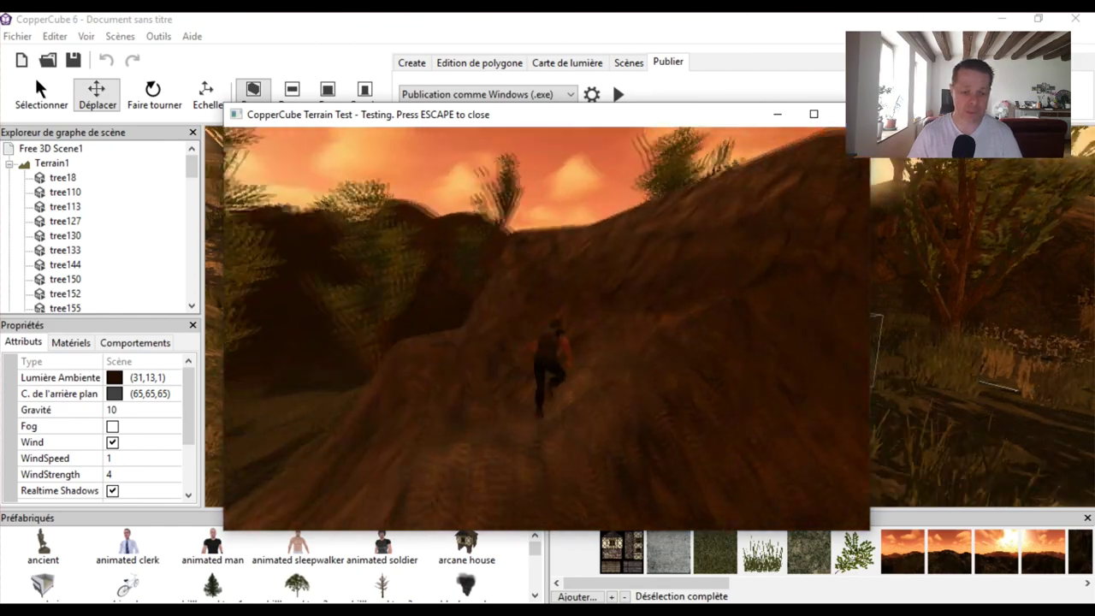
key(Left)
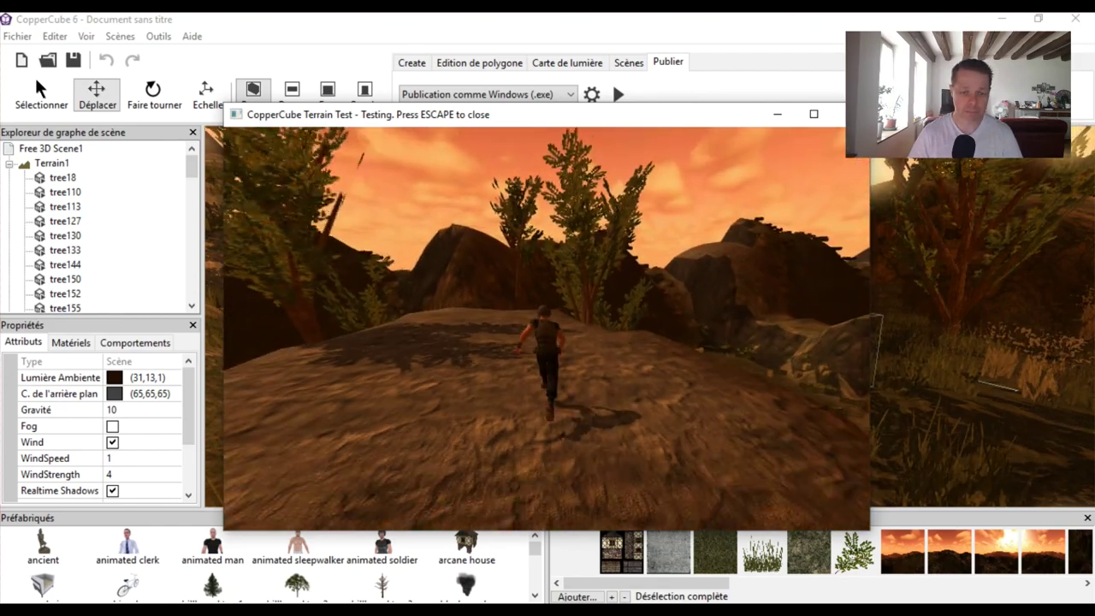
key(Left)
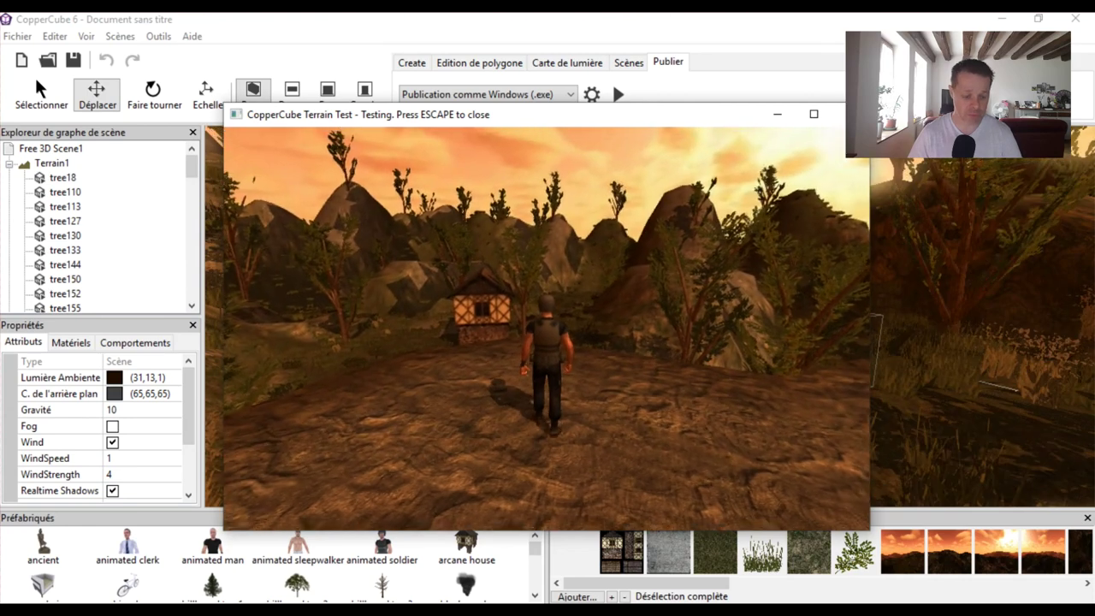
key(Escape)
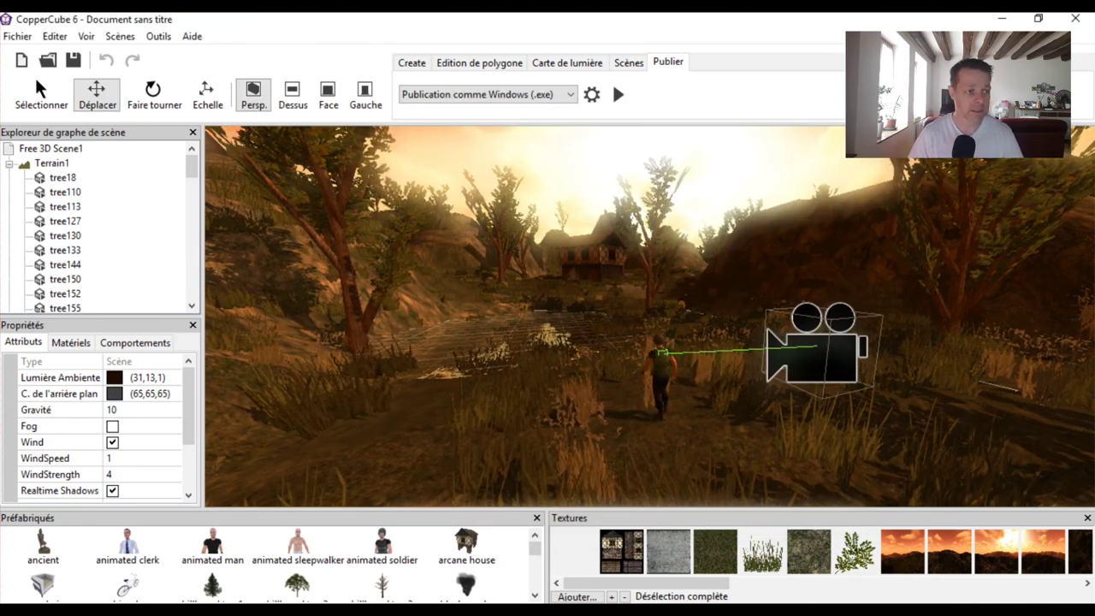
Start a new file, discard the terrain scene, and load the Effects example.
click(17, 36)
click(43, 54)
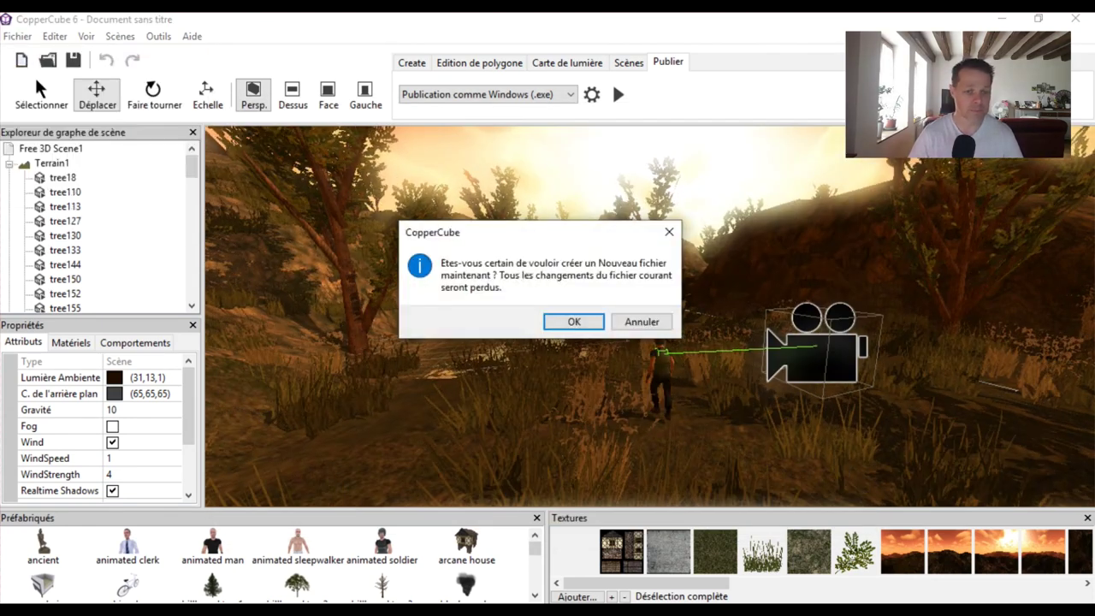
key(Return)
key(Down)
key(Return)
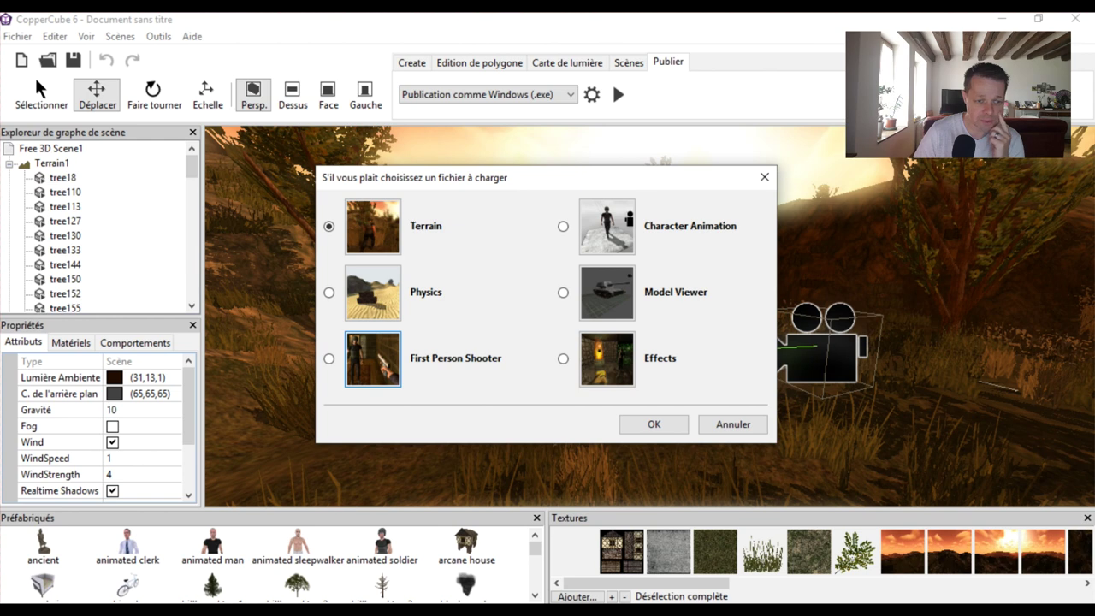
click(563, 357)
key(Return)
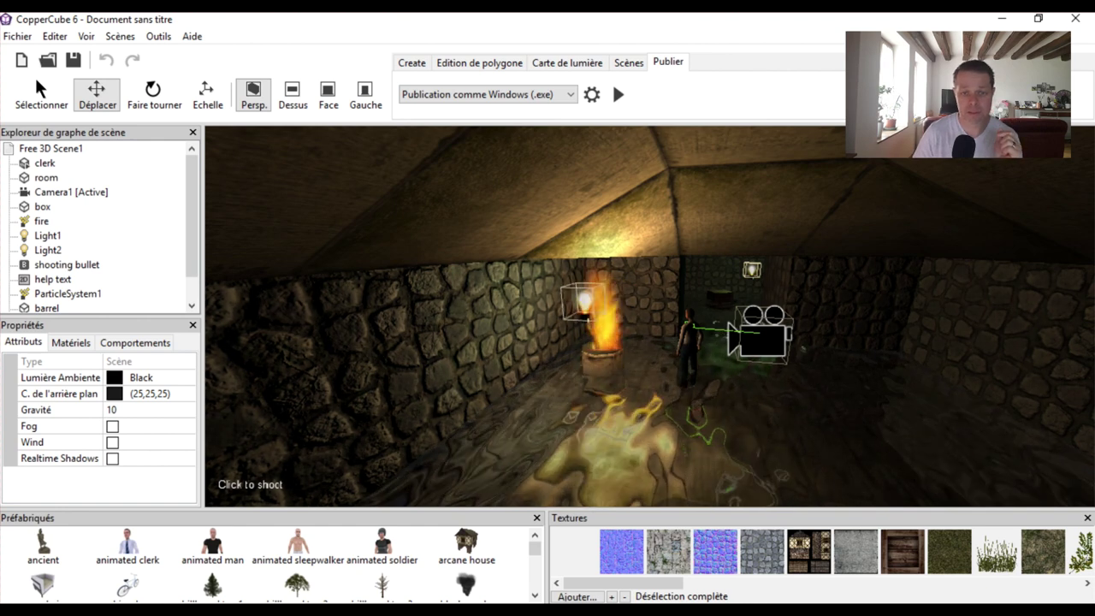
key(F5)
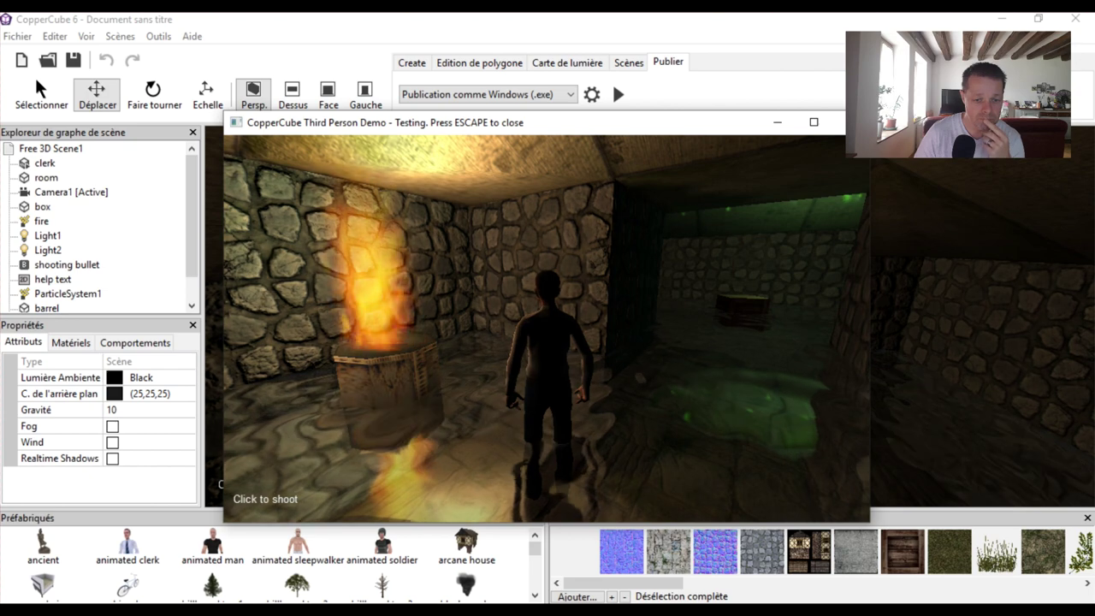
key(Left)
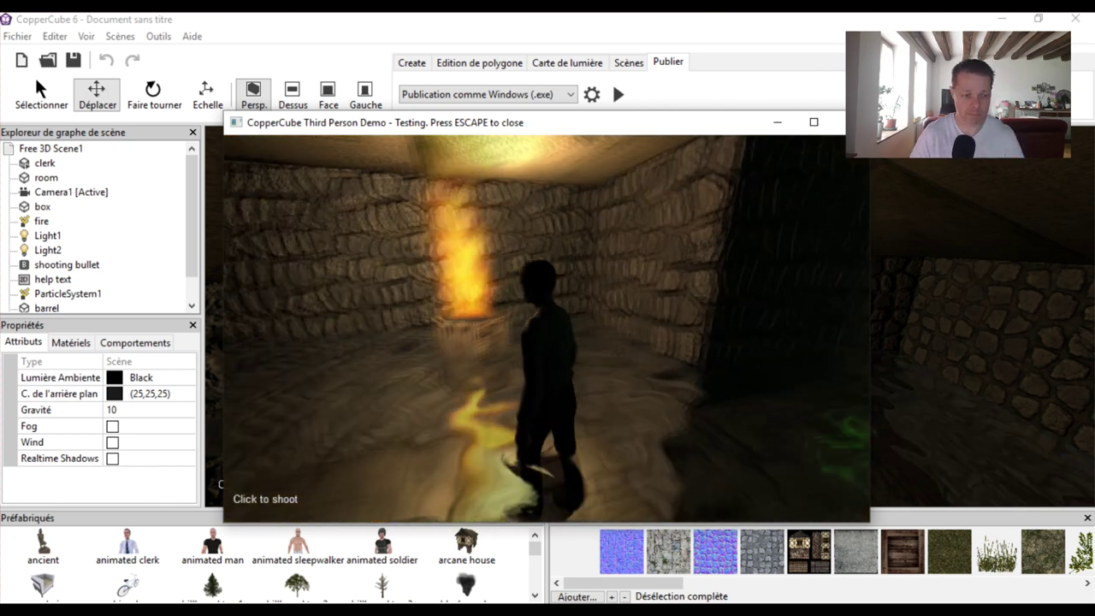
key(Right)
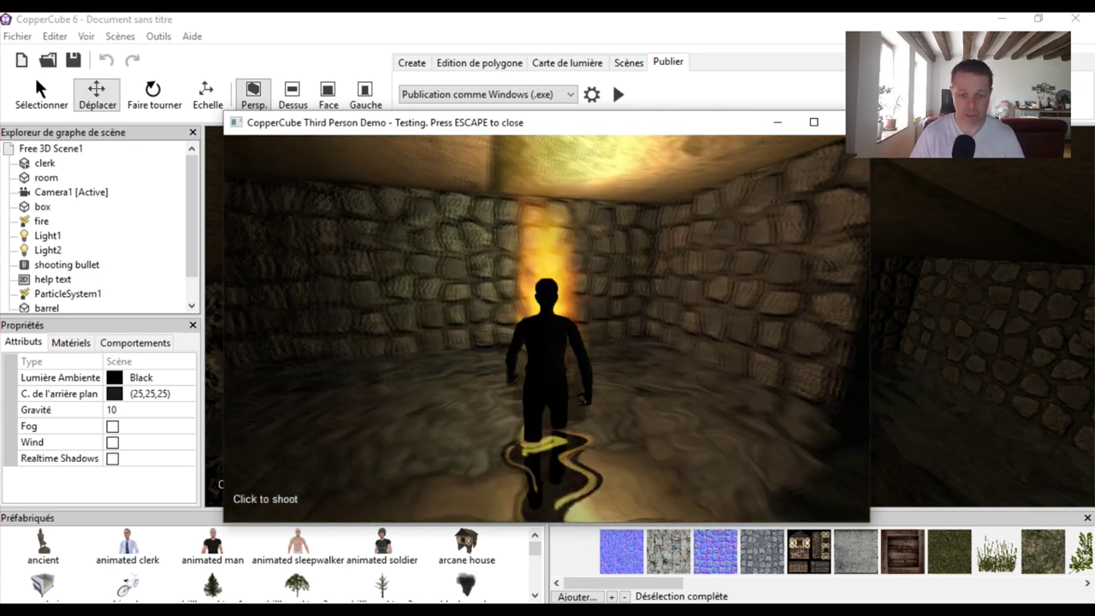
key(Left)
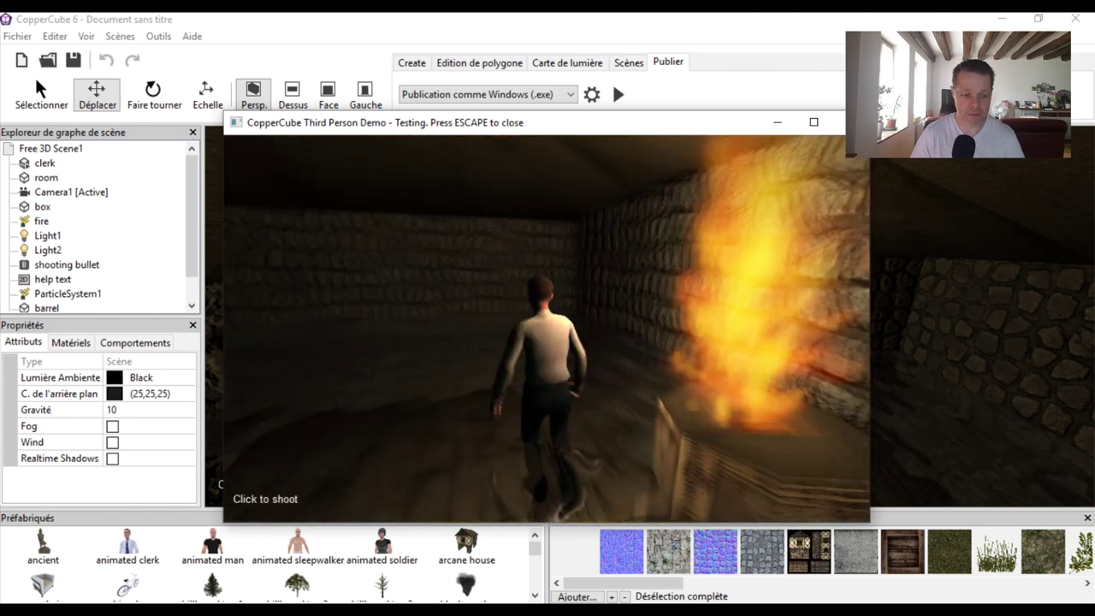
key(Right)
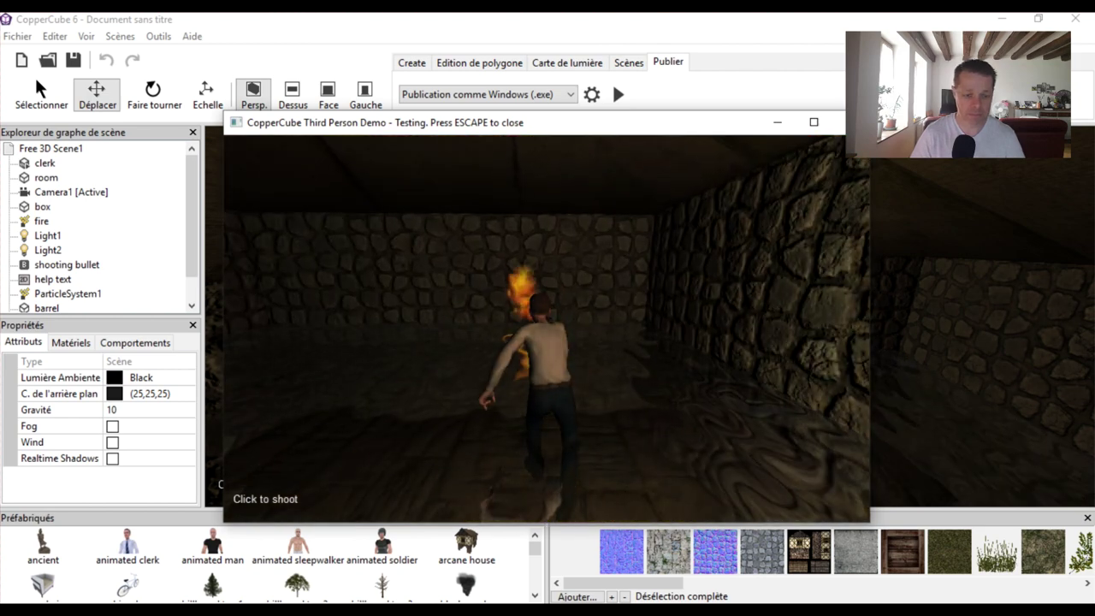
key(Left)
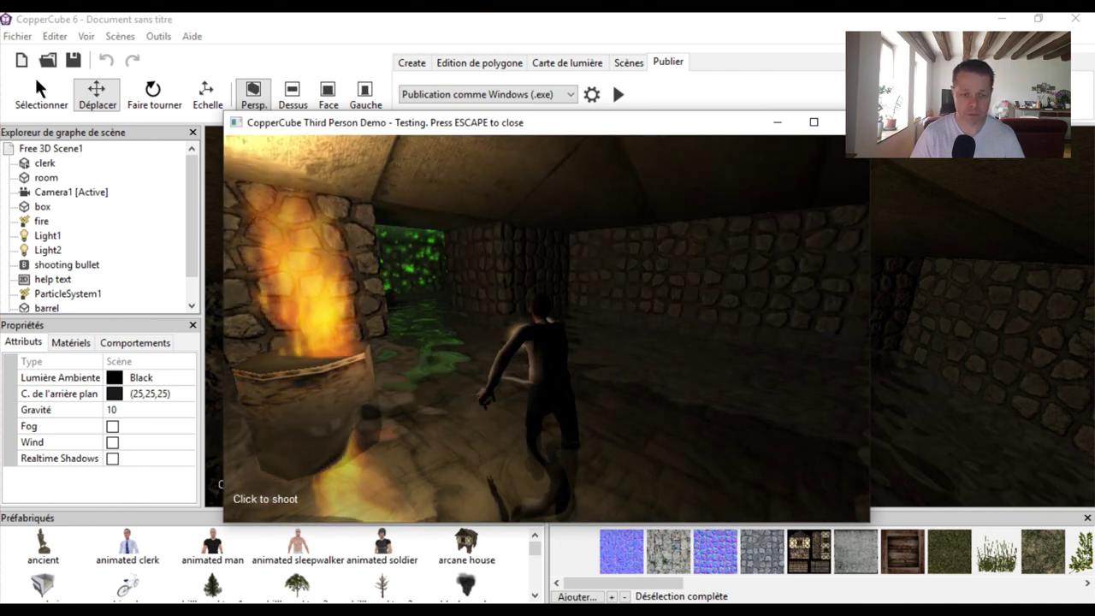
key(Left)
key(Left)
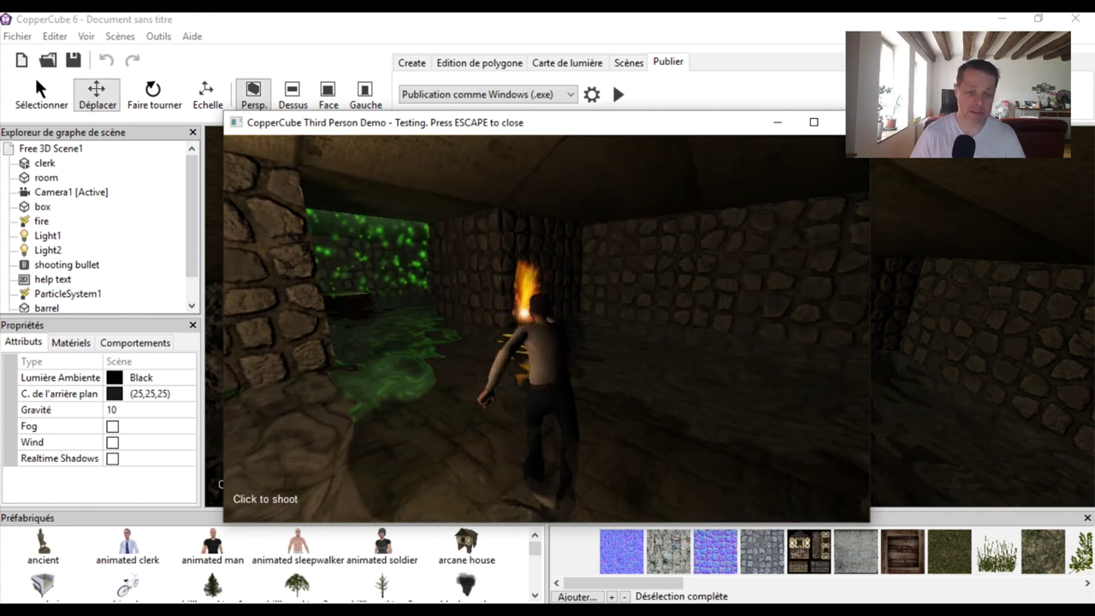
key(Right)
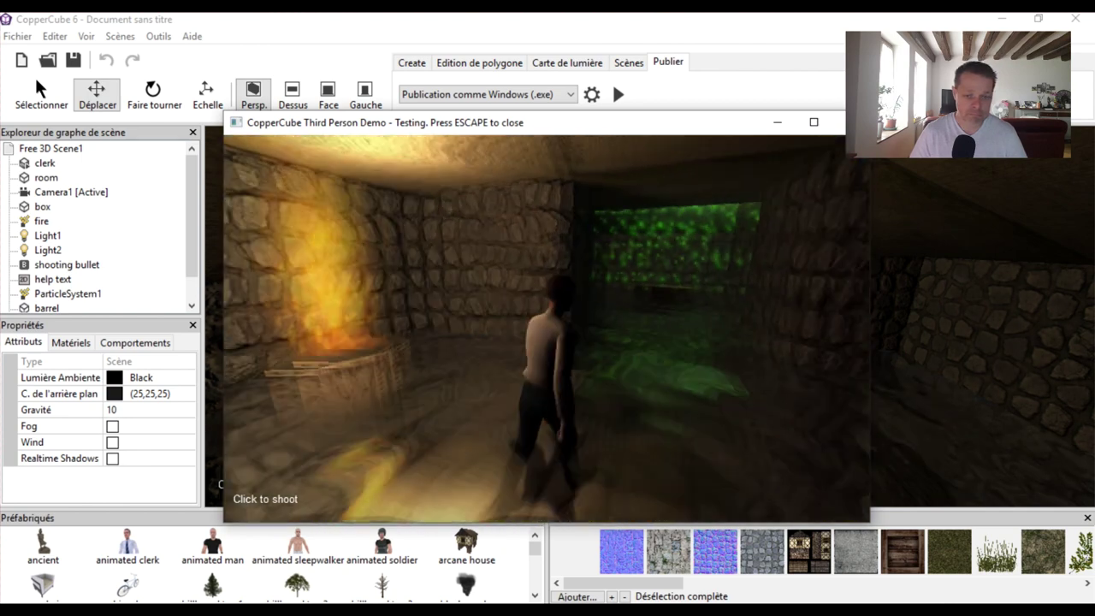
key(Up)
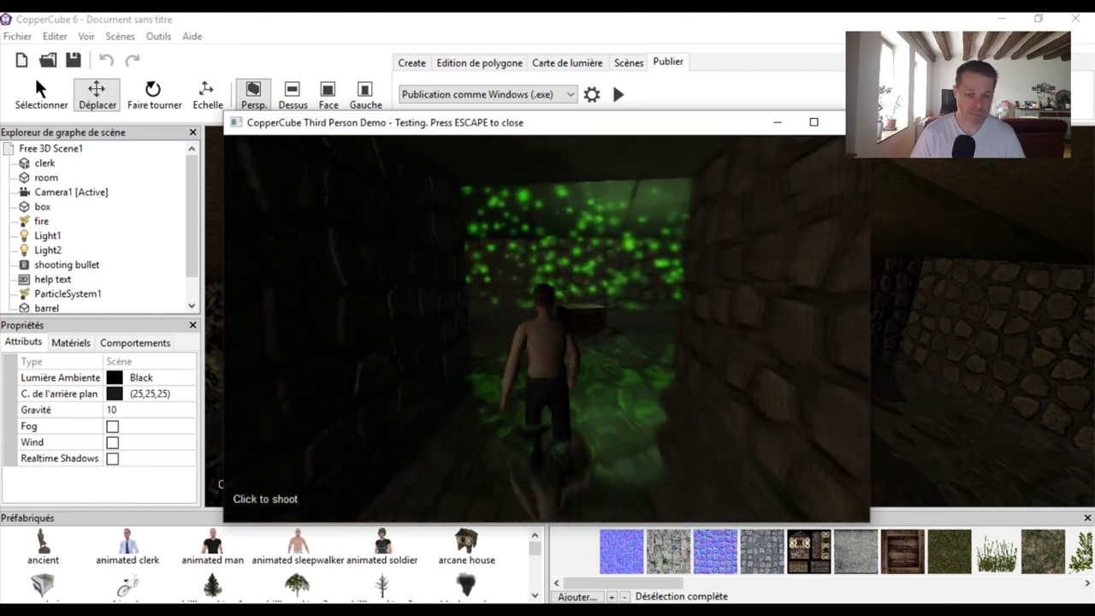
key(Right)
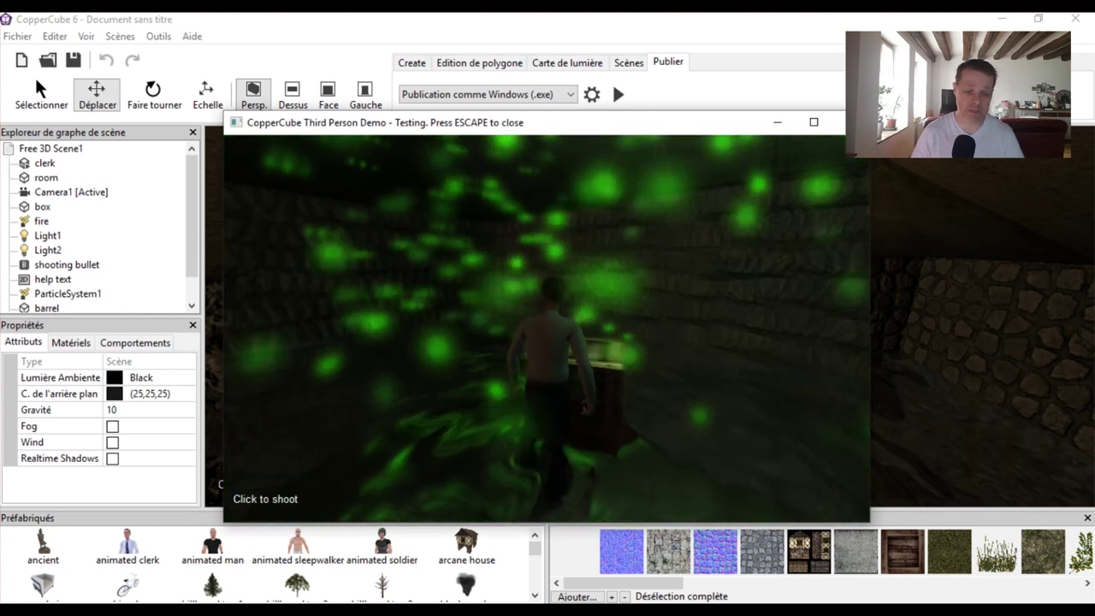
key(Left)
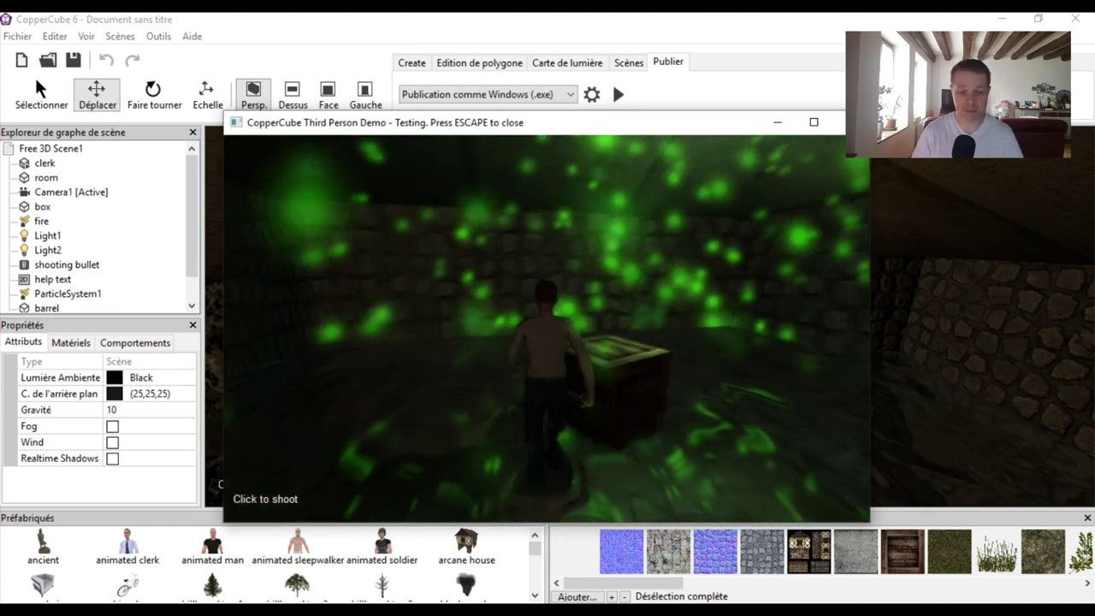
key(Up)
key(Up)
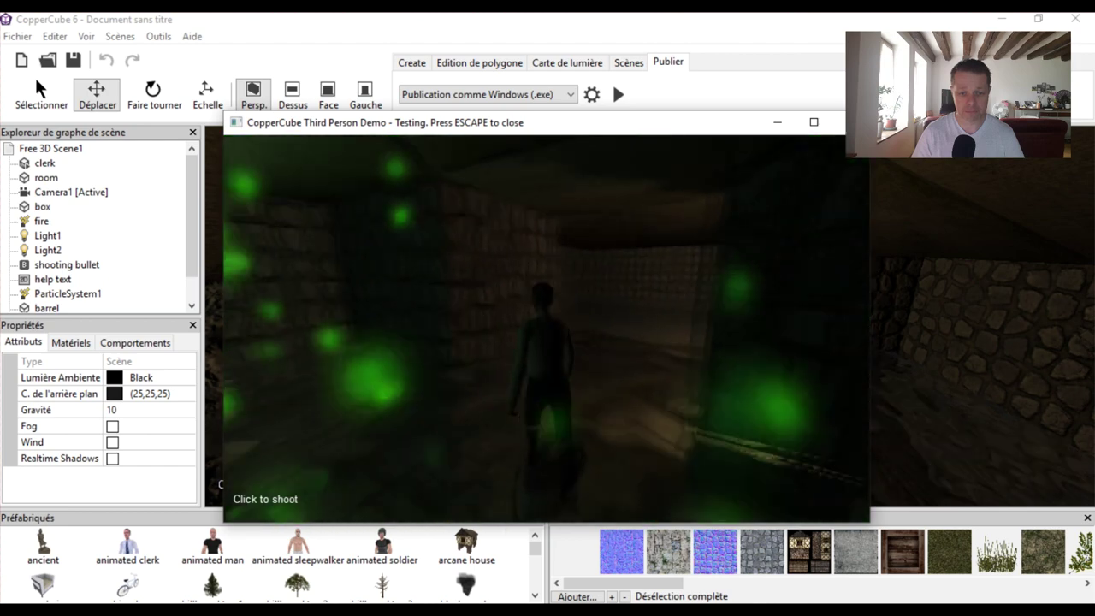
key(Up)
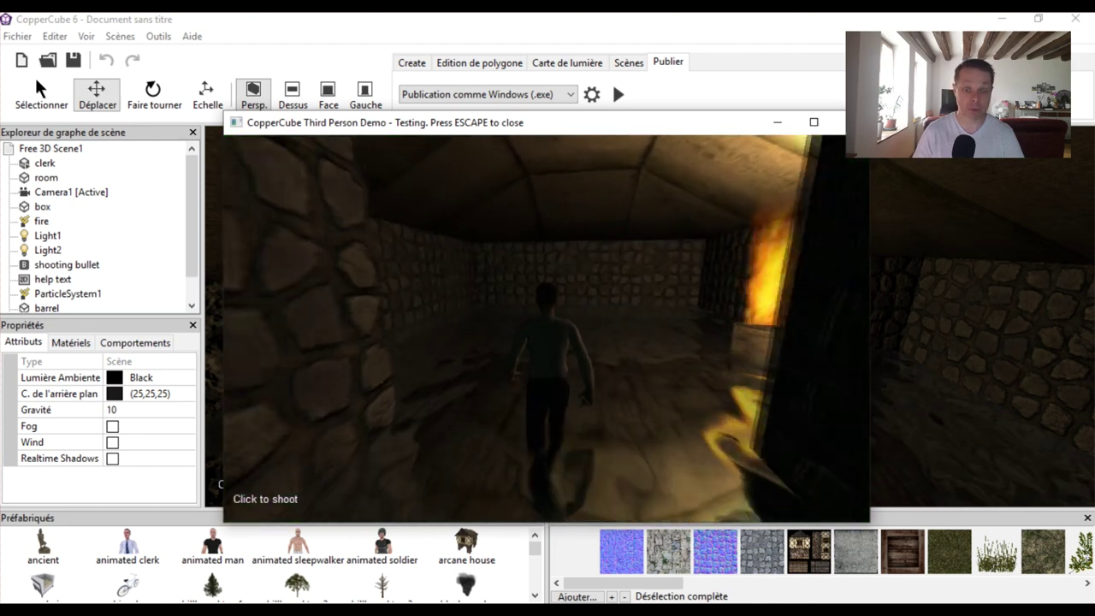
key(Right)
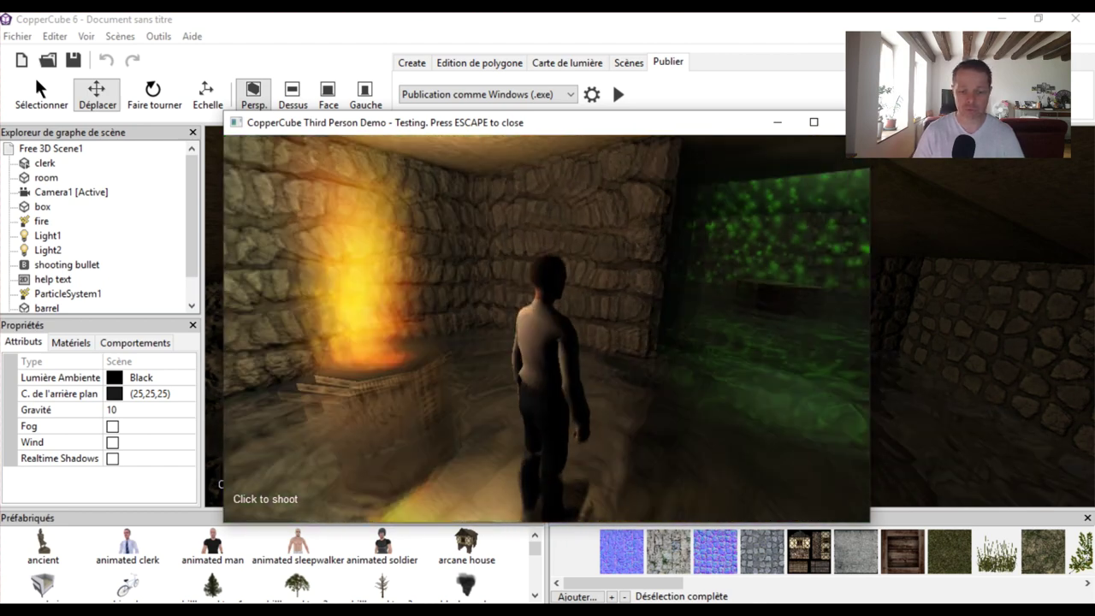
key(Up)
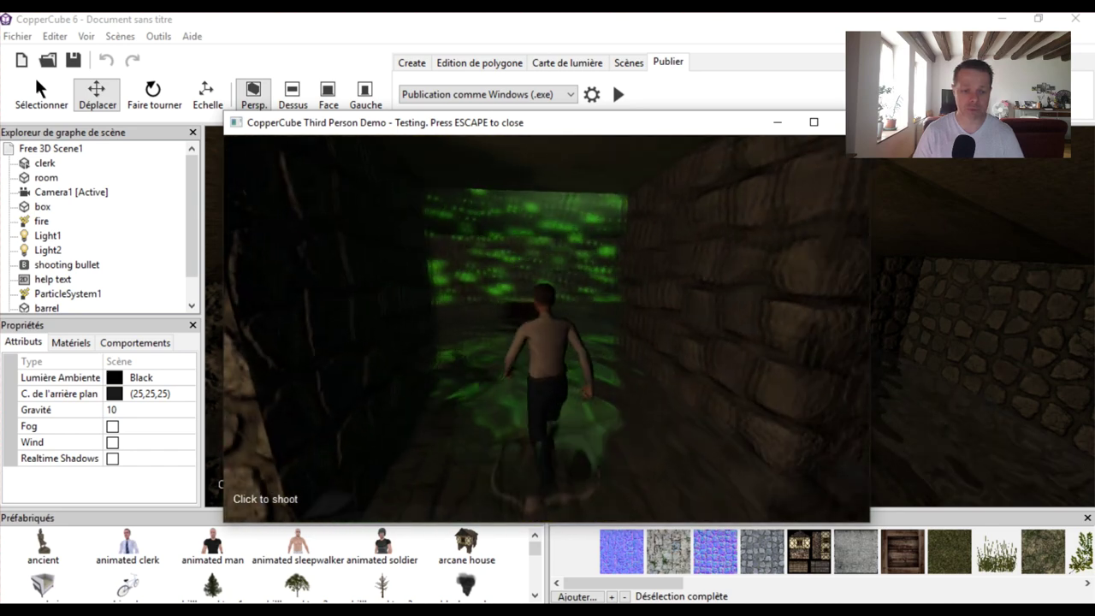
key(Up)
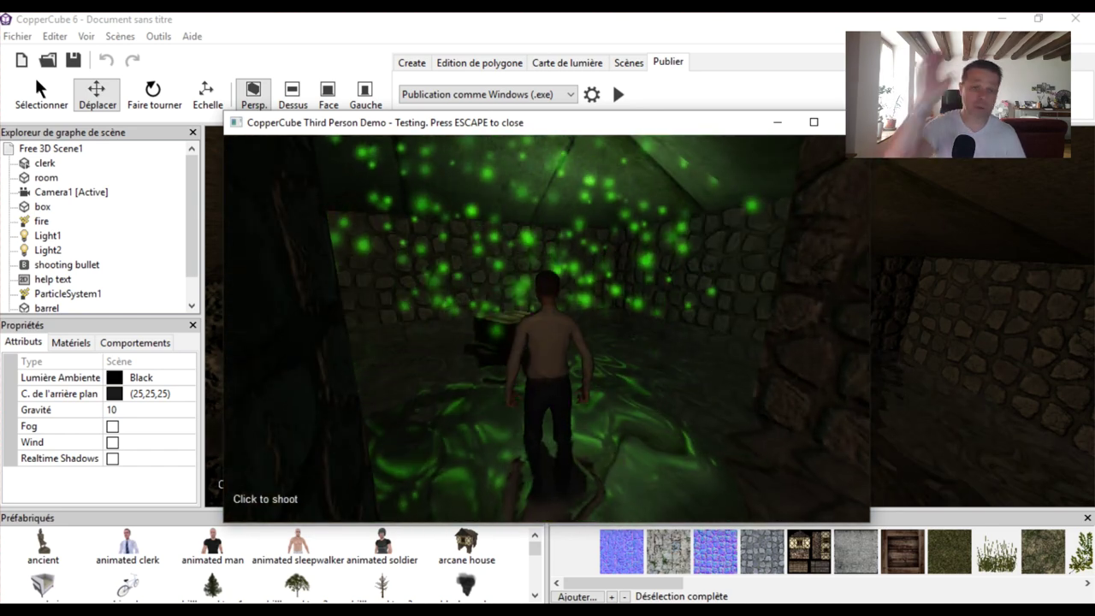
key(Up)
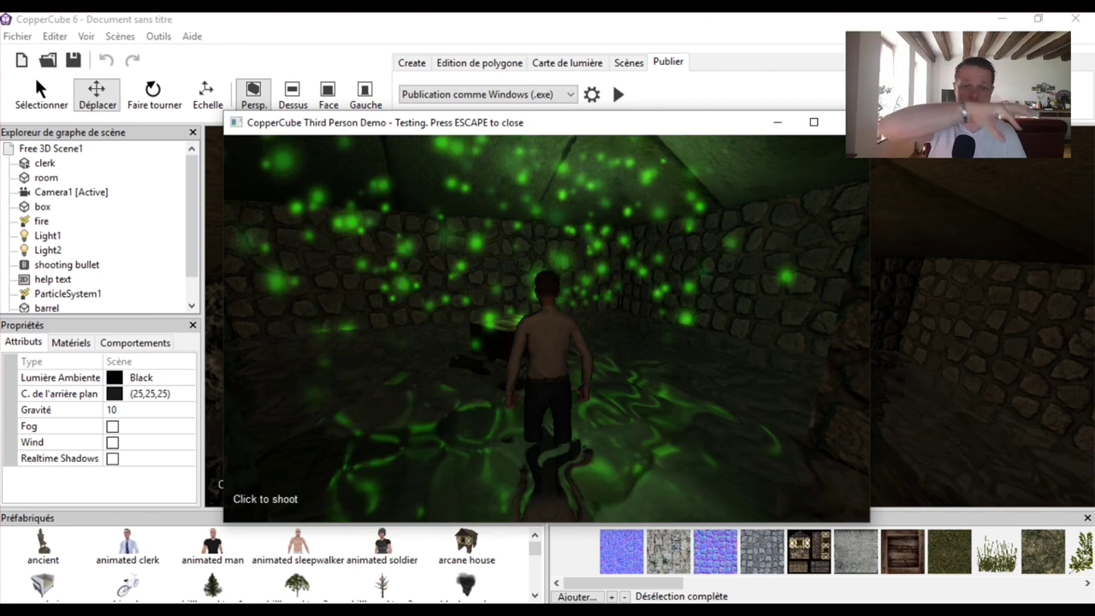
key(Up)
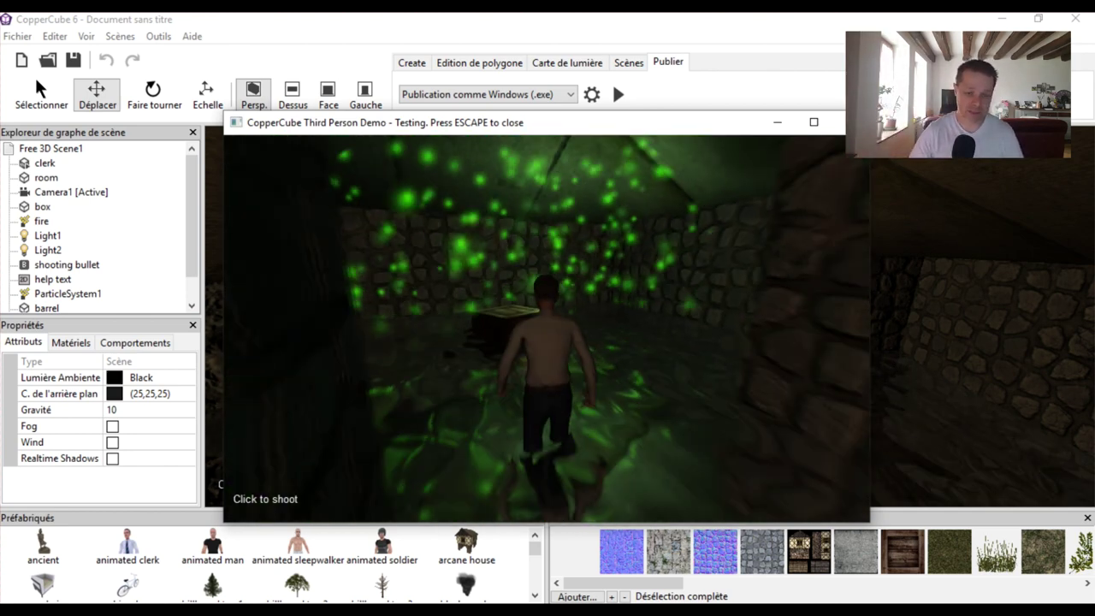
key(Up)
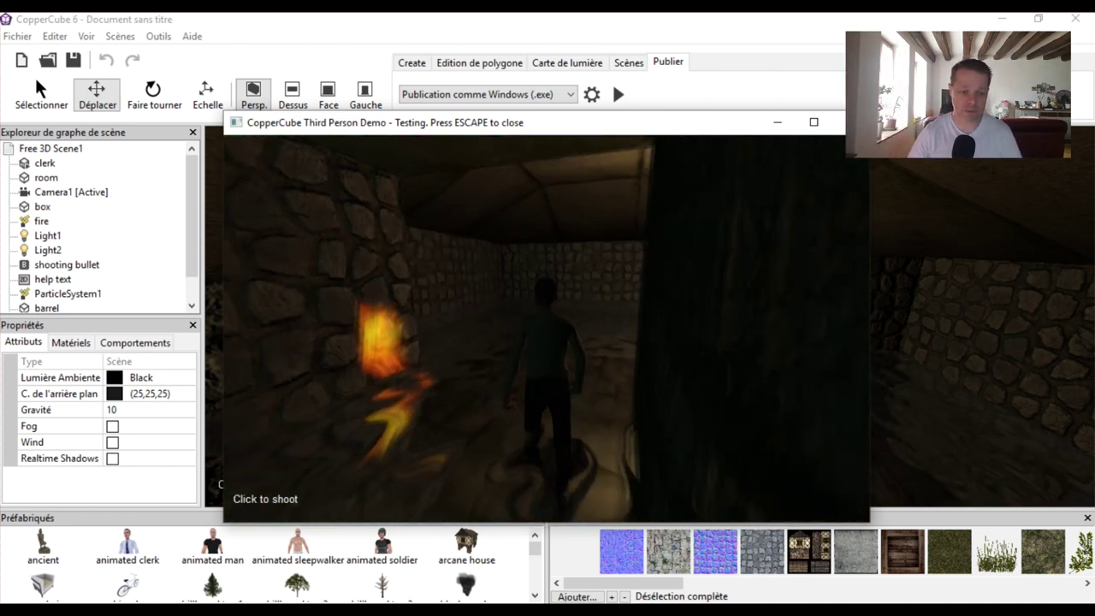
key(Right)
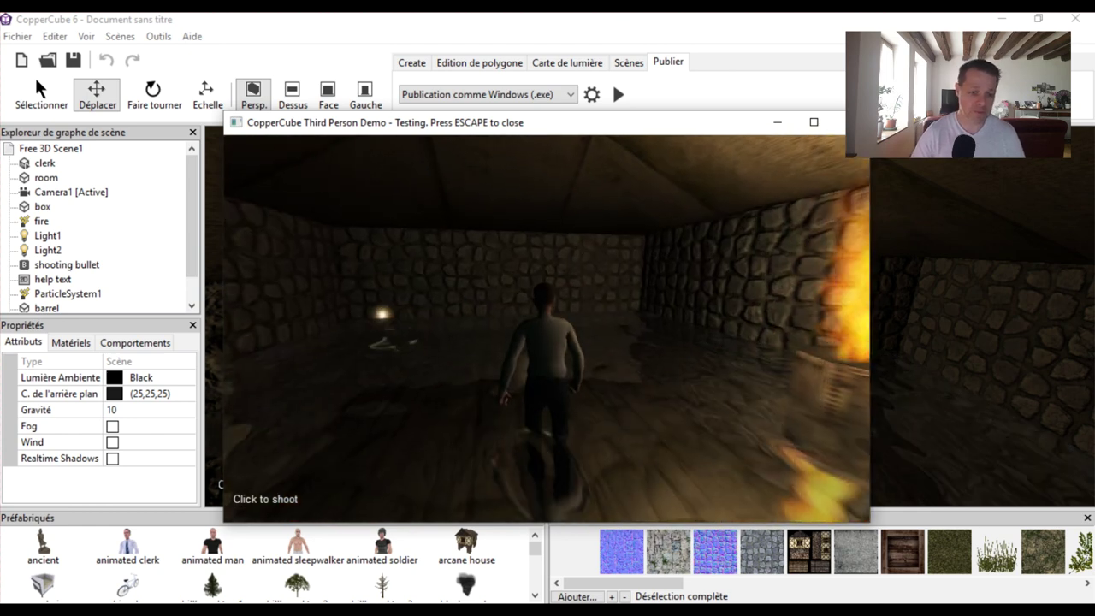
key(Escape)
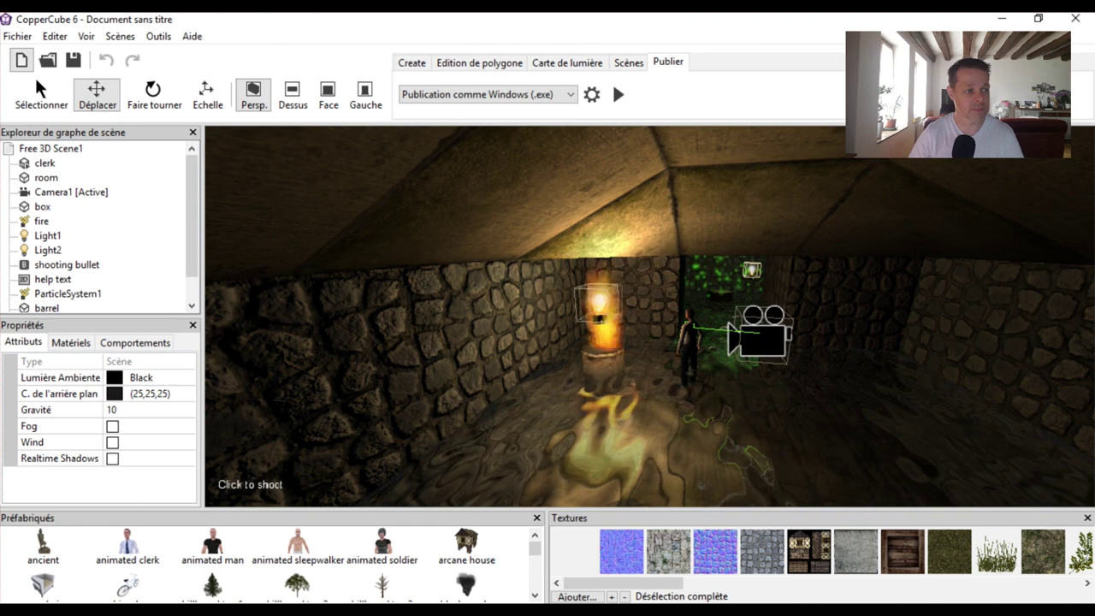
Discard the current scene, load the Physics example, and start a test run with F5.
key(ctrl+n)
key(Return)
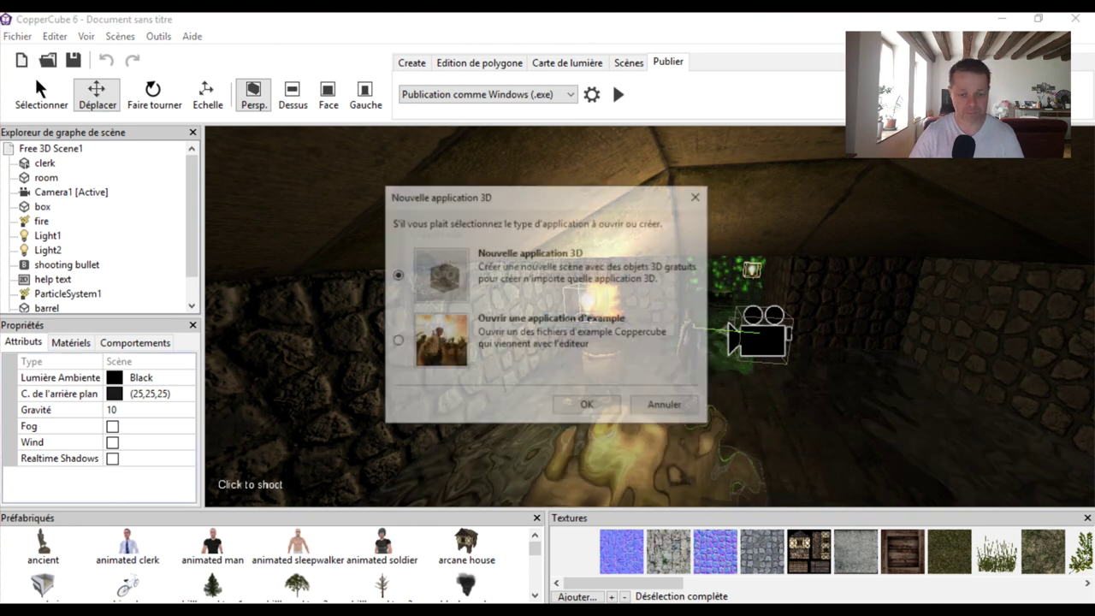
key(Down)
key(Return)
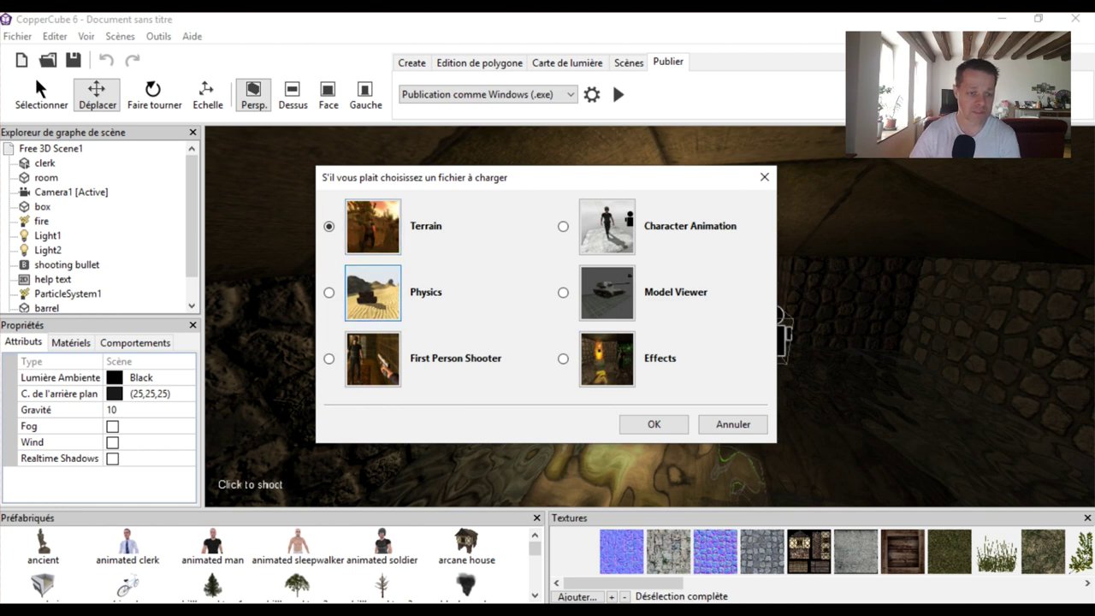
key(Return)
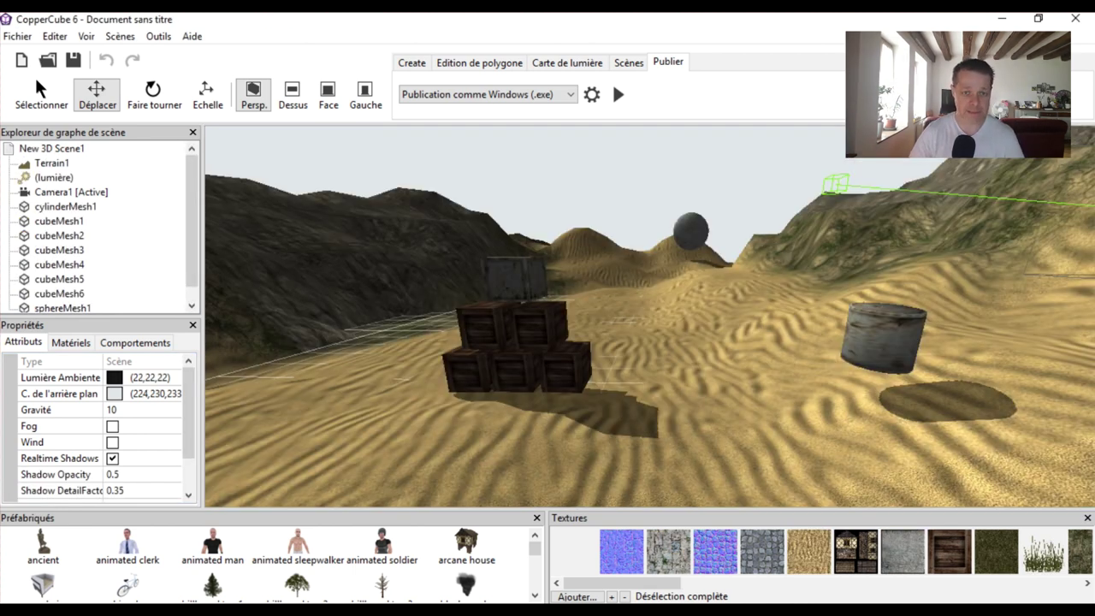
key(F5)
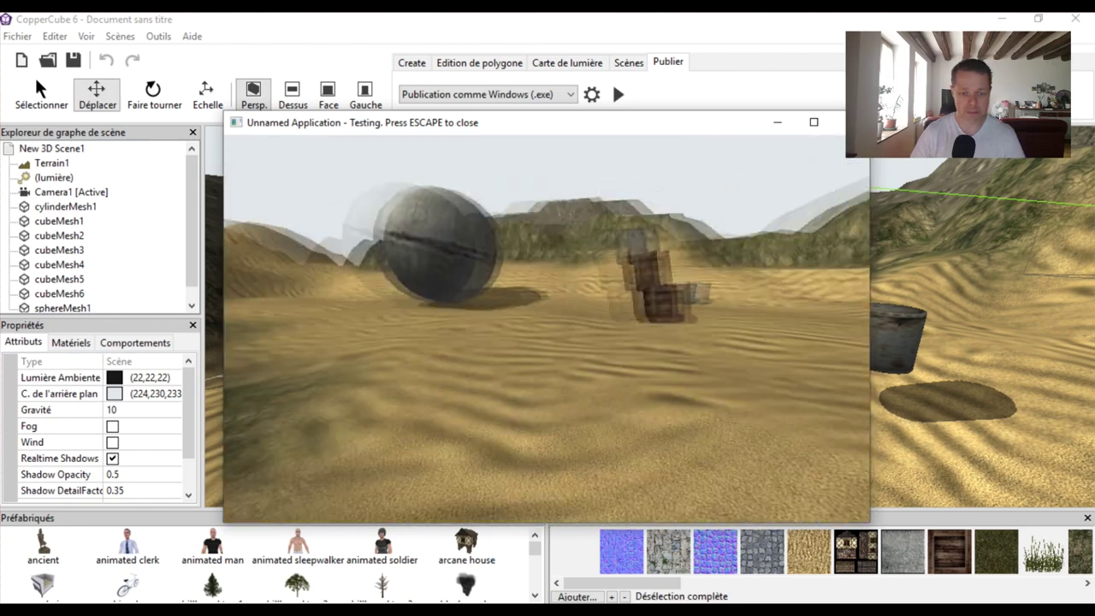
Walk forward into the crates, then back away to view the whole desert scene.
key(Up)
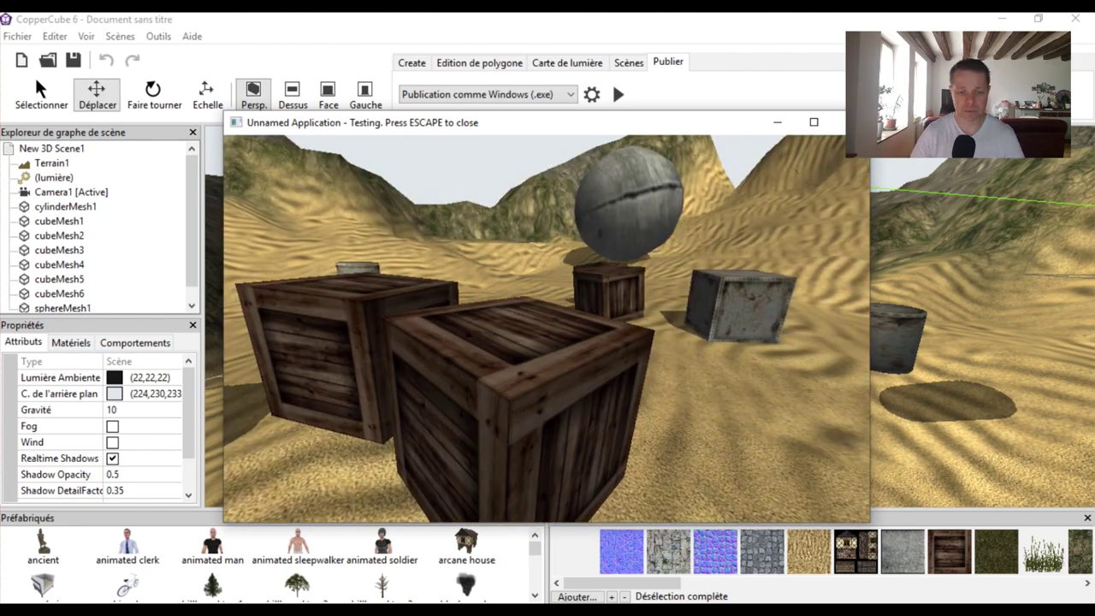
key(Up)
key(Left)
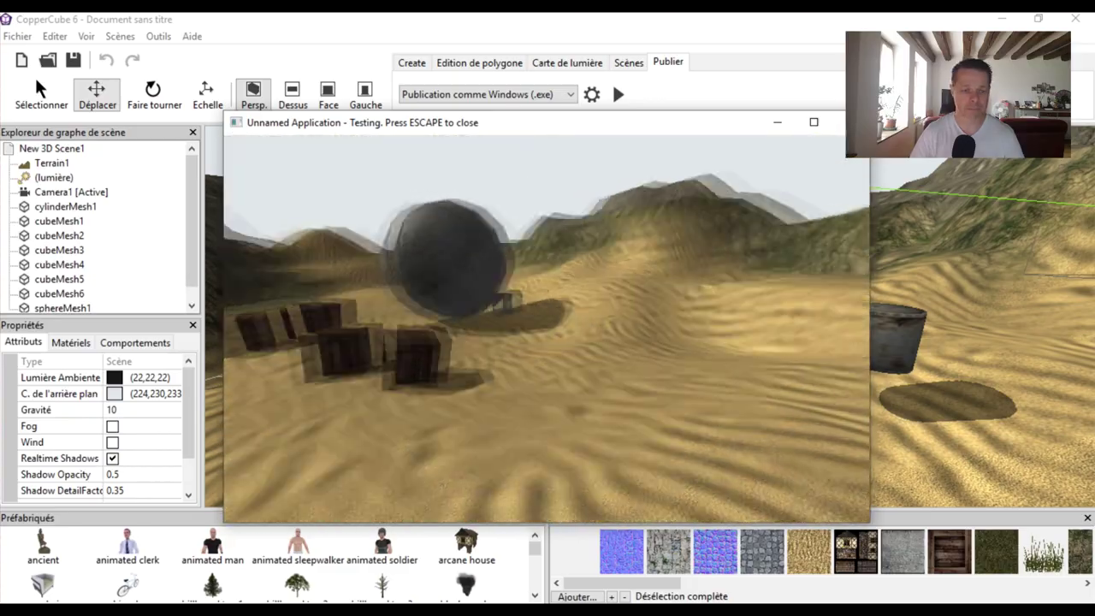
key(Up)
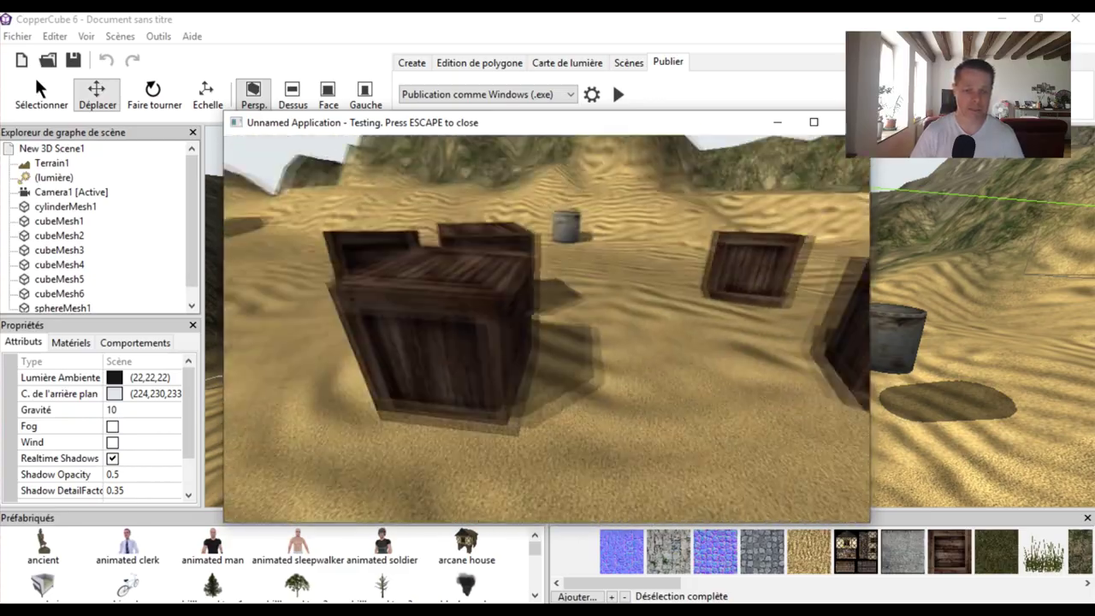
key(Down)
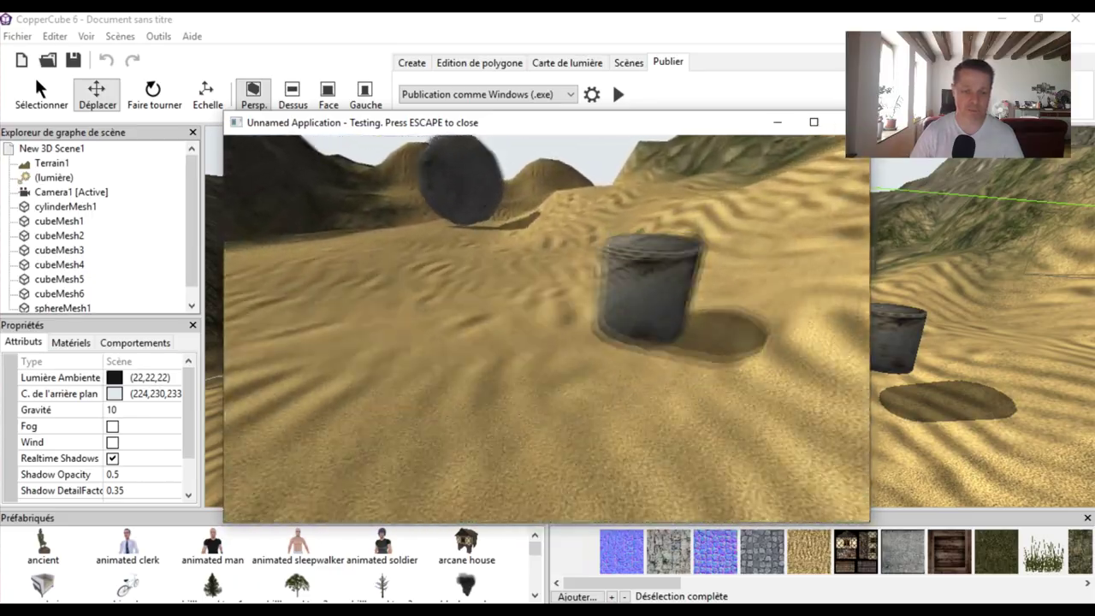
Walk up to the sphere, past the barrel and up the dune, then end the test run.
key(Left)
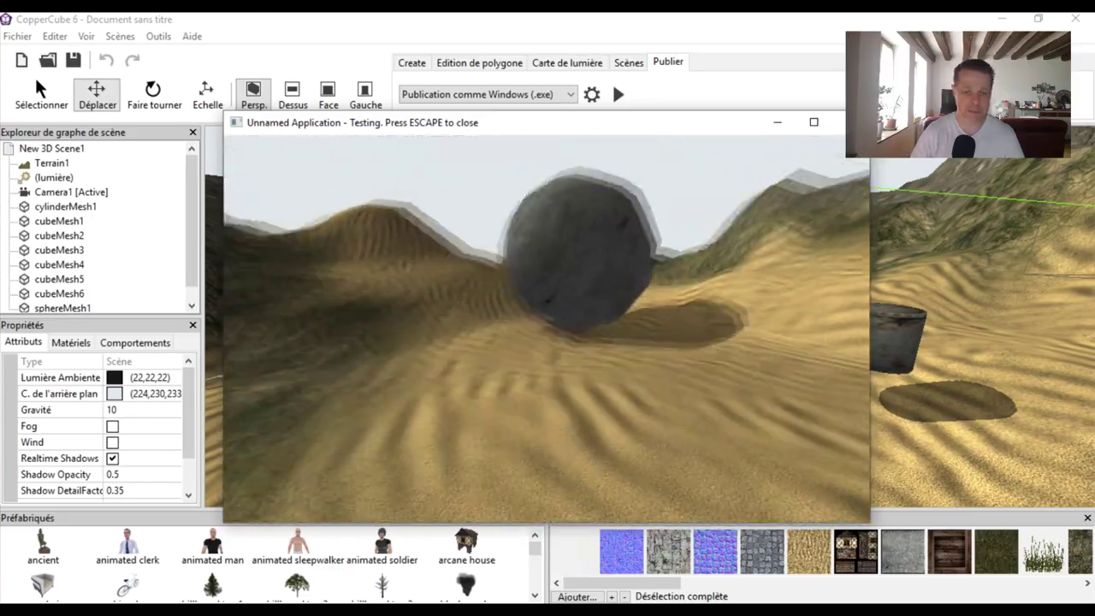
key(Up)
key(Right)
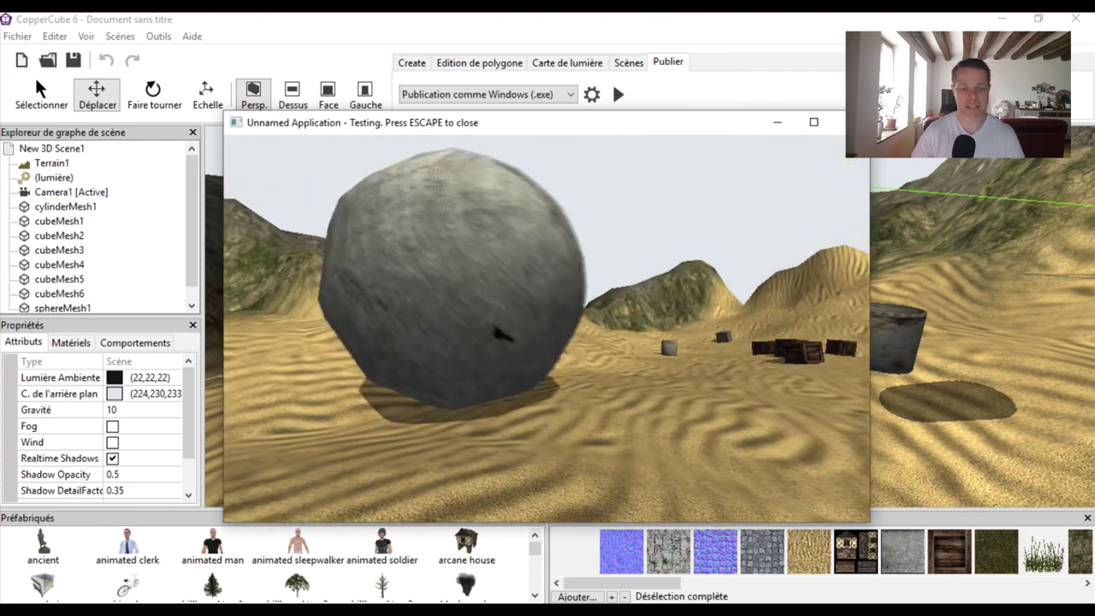
key(Up)
key(Left)
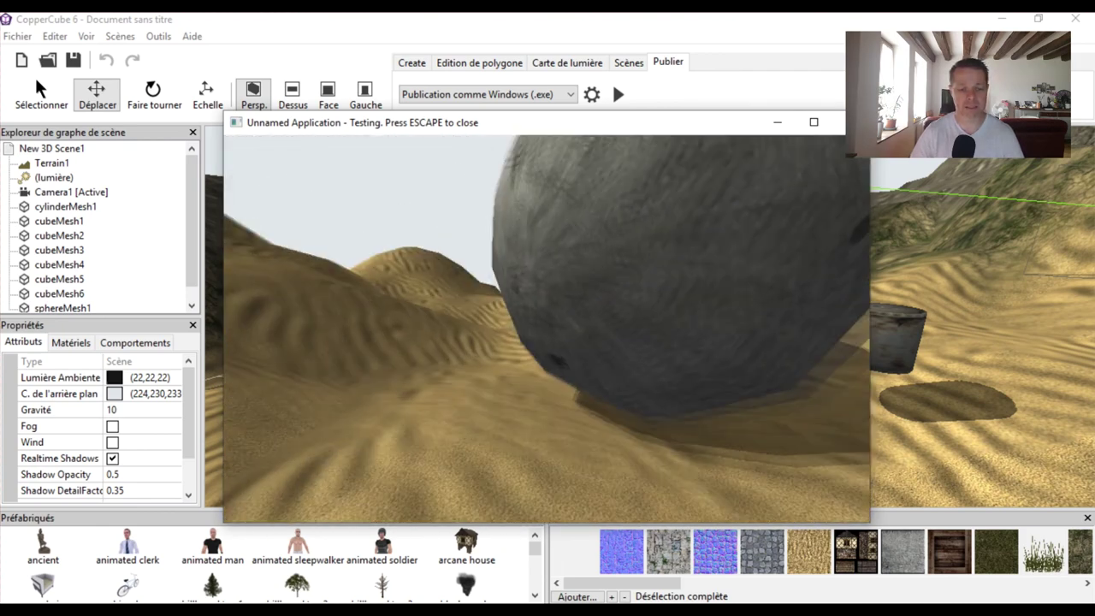
key(Up)
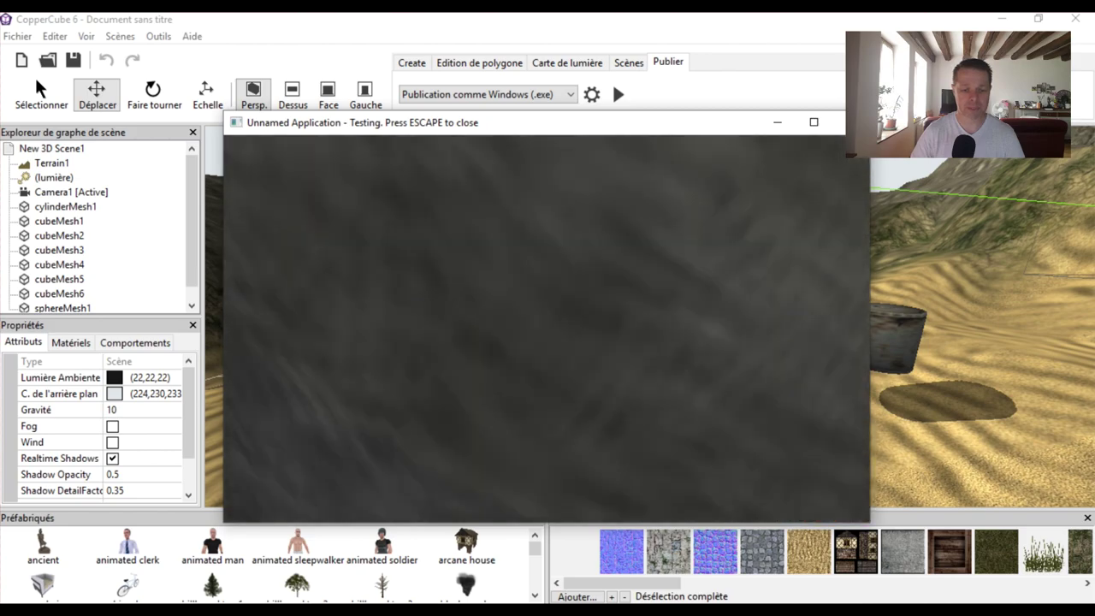
key(Down)
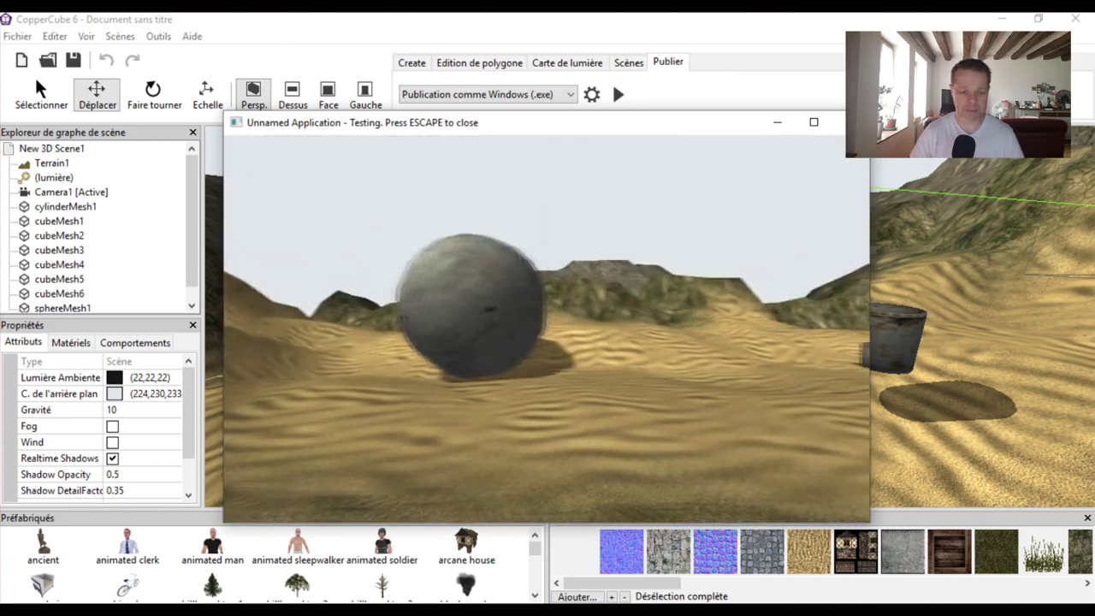
key(Up)
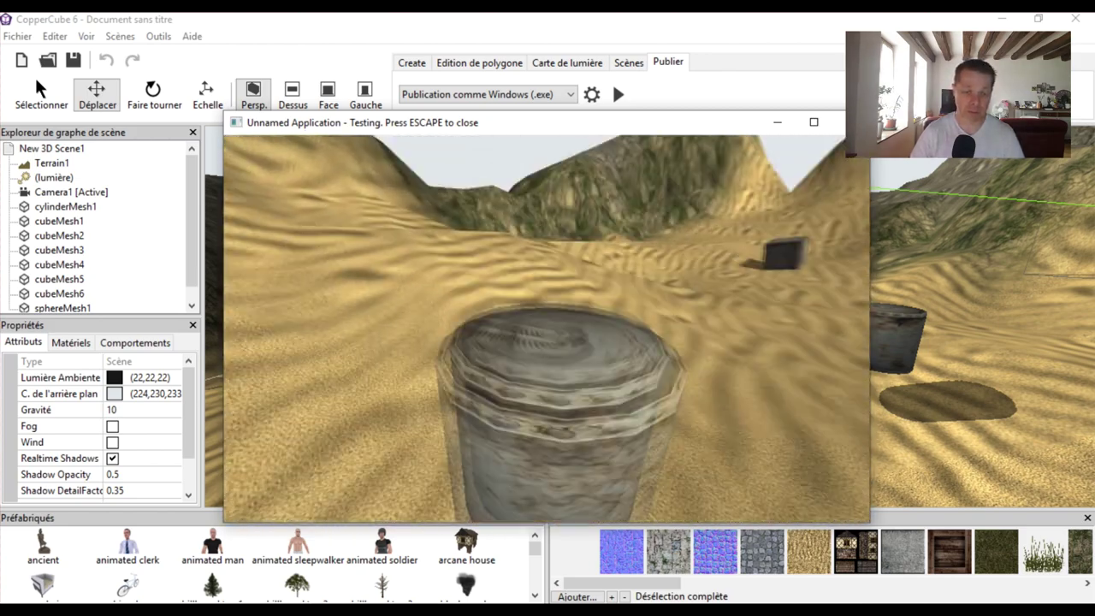
key(Left)
key(Up)
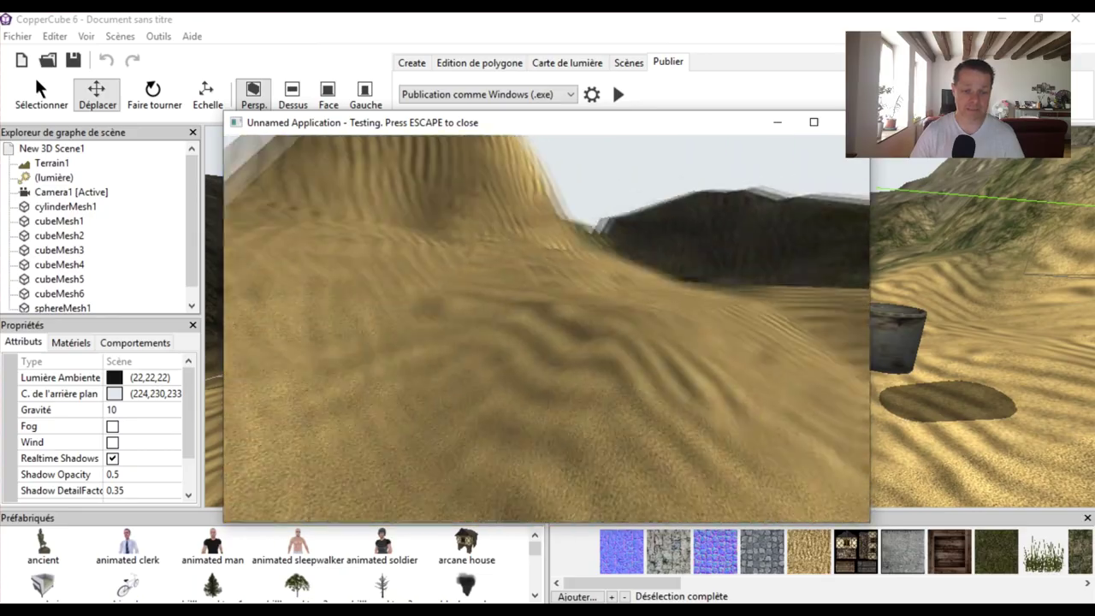
key(Up)
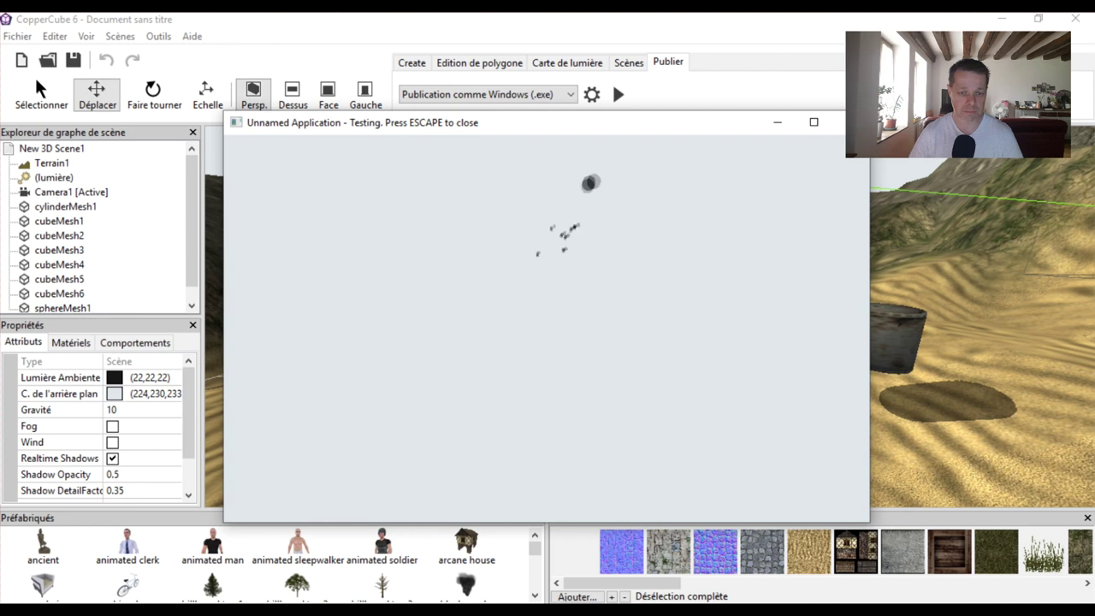
key(Escape)
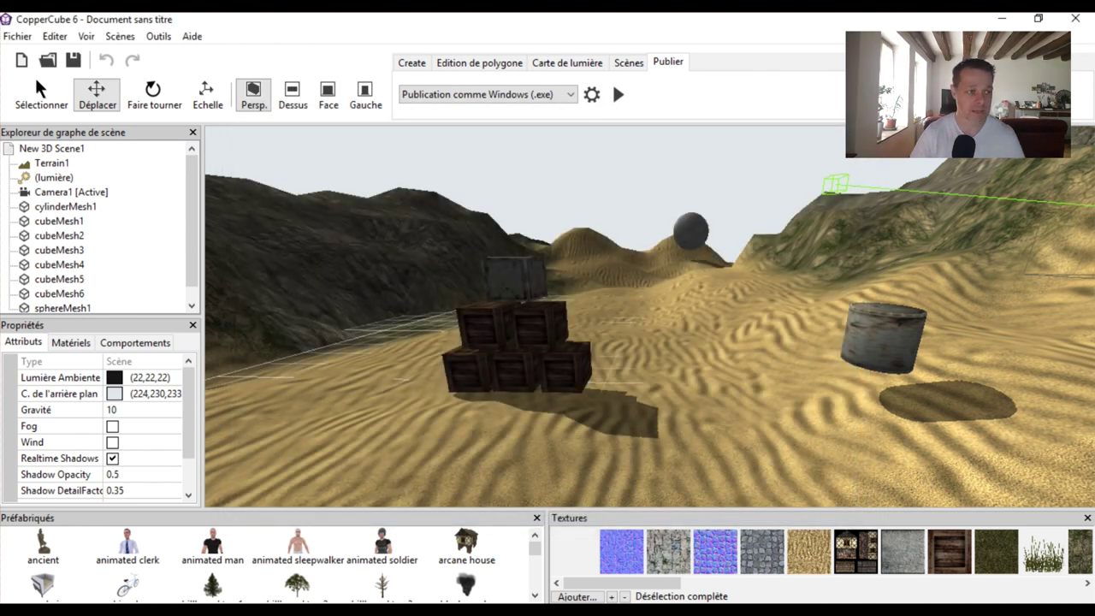
Replace the desert with a new empty 3D application and pull the view back to the grid.
key(ctrl+n)
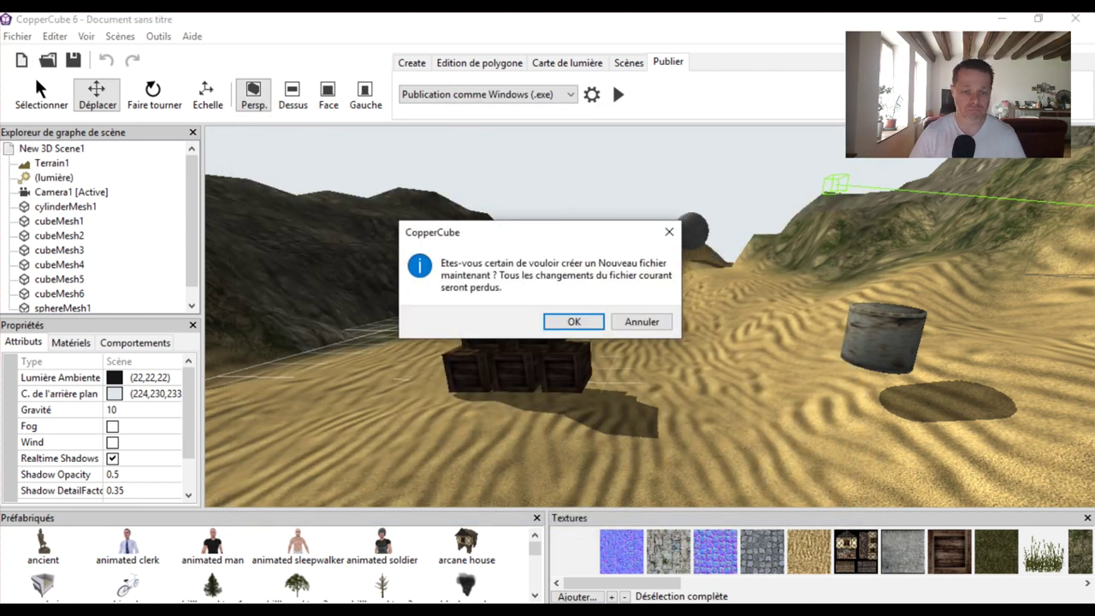
key(Return)
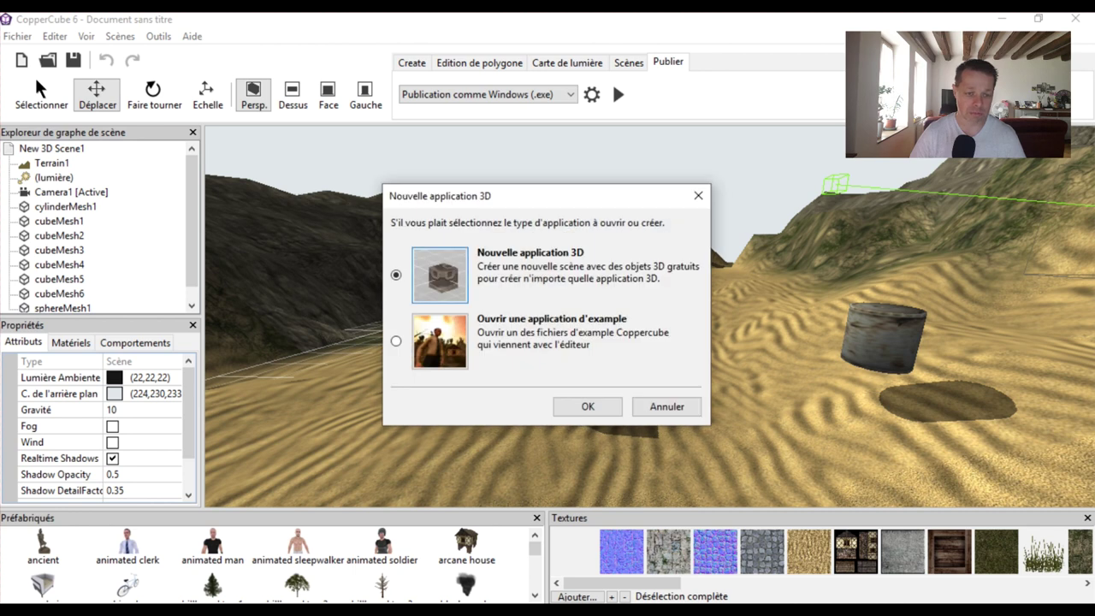
key(Return)
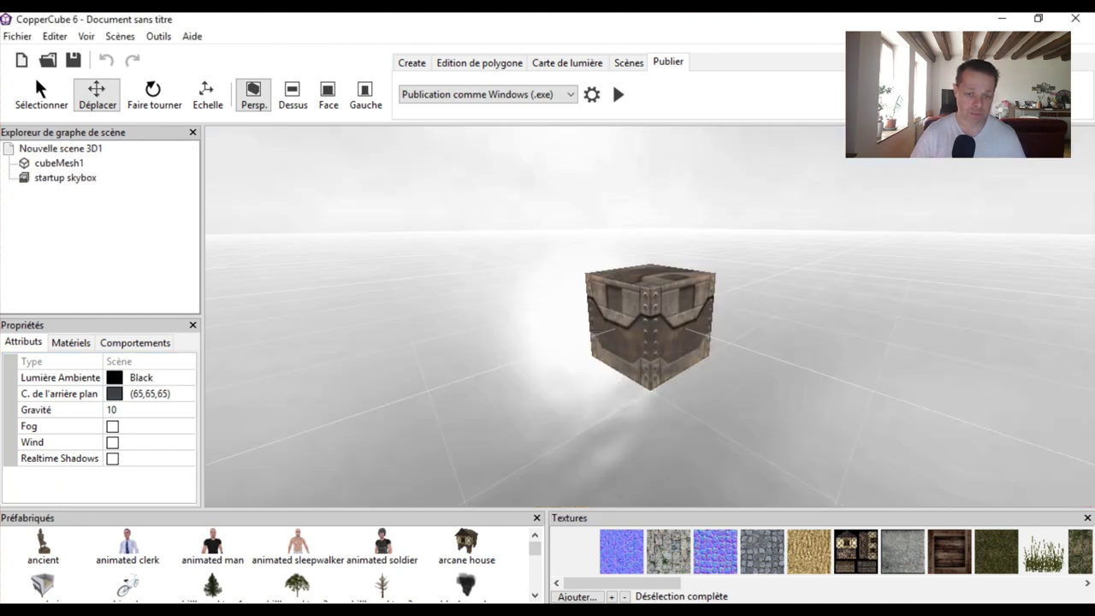
scroll(650, 317, down, 5)
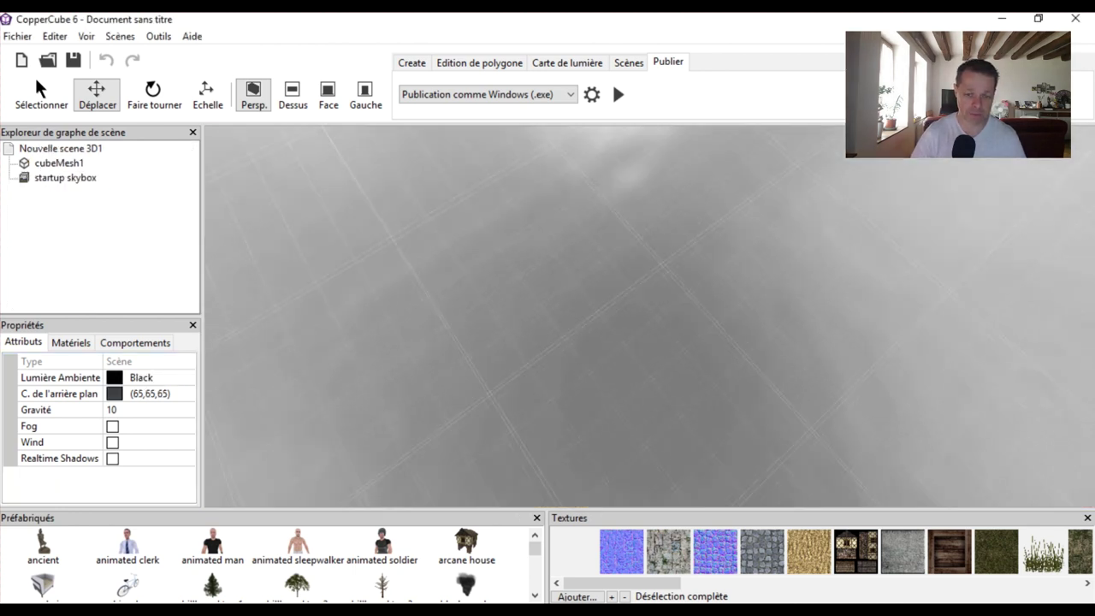
scroll(651, 316, down, 3)
drag(650, 316, 651, 257)
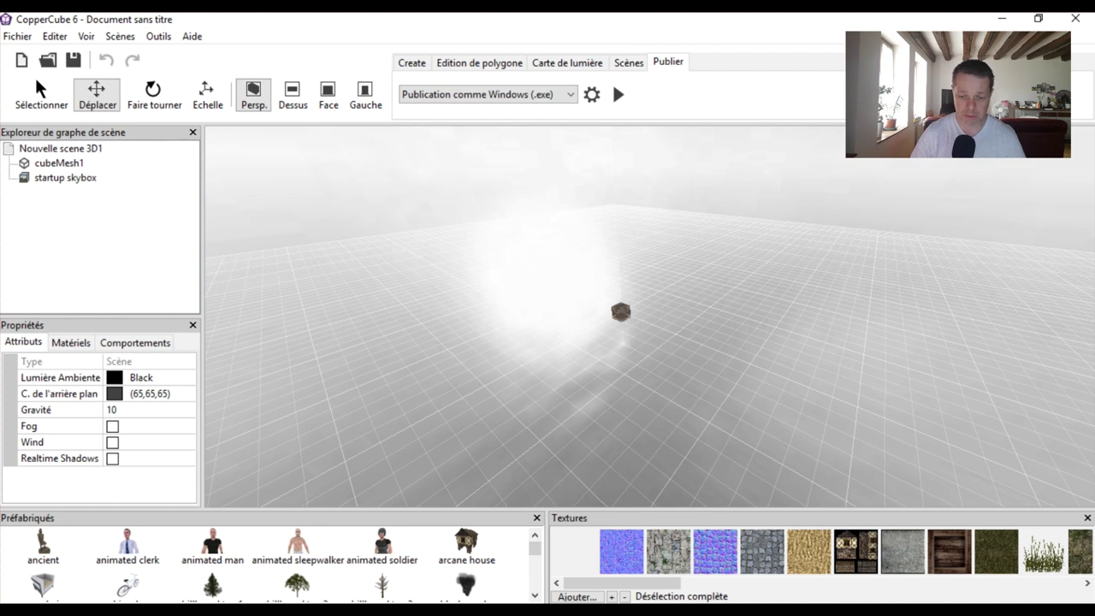
Enlarge the bottom panels, select the startup skybox and pick the cobblestones texture.
drag(548, 511, 547, 474)
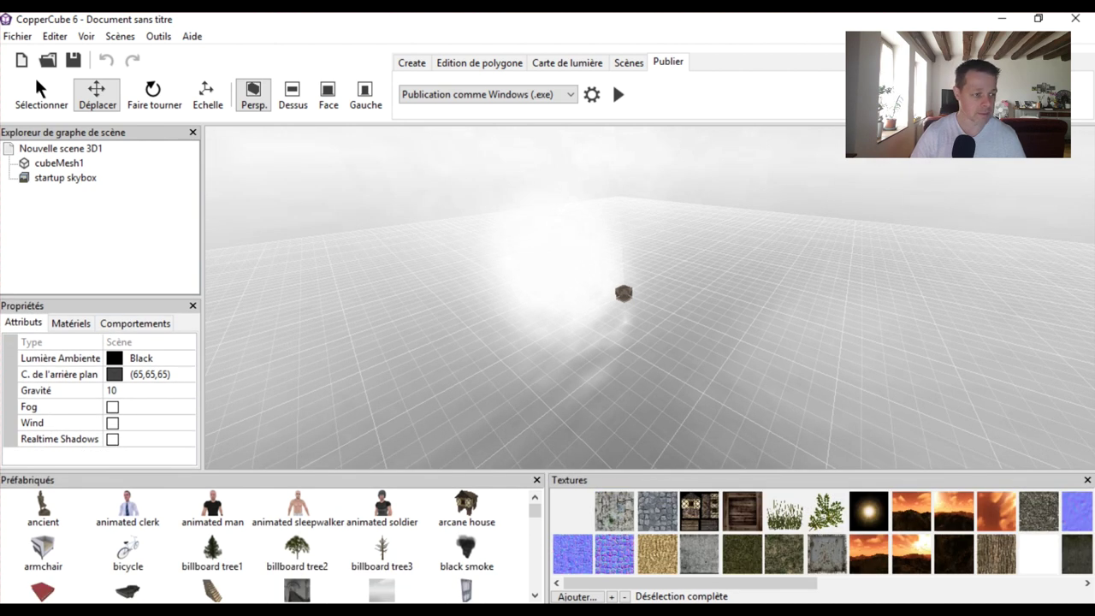
click(65, 177)
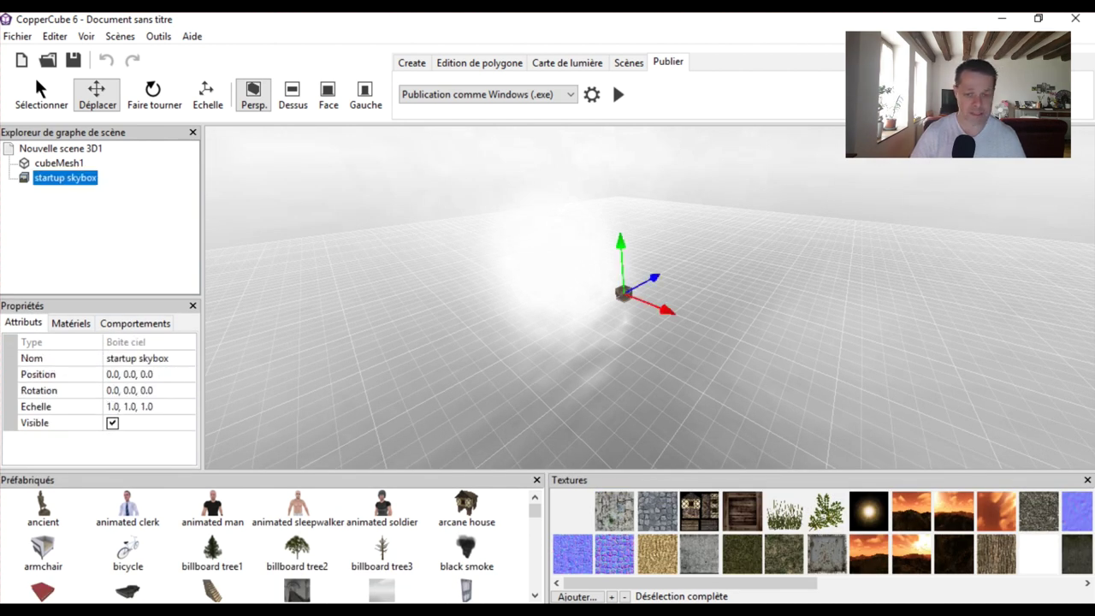
click(58, 162)
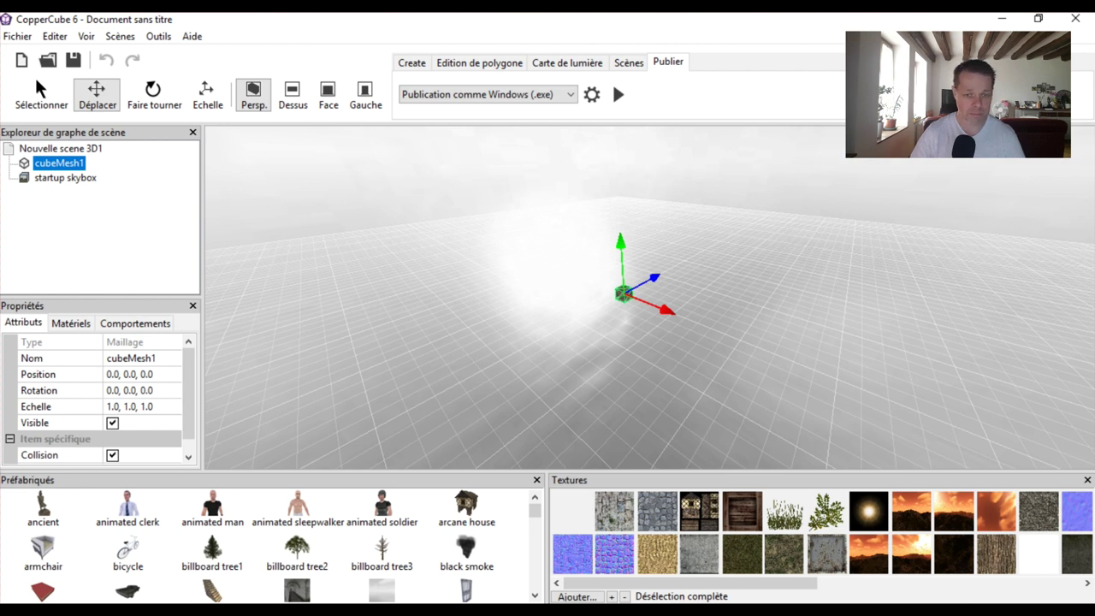
click(65, 177)
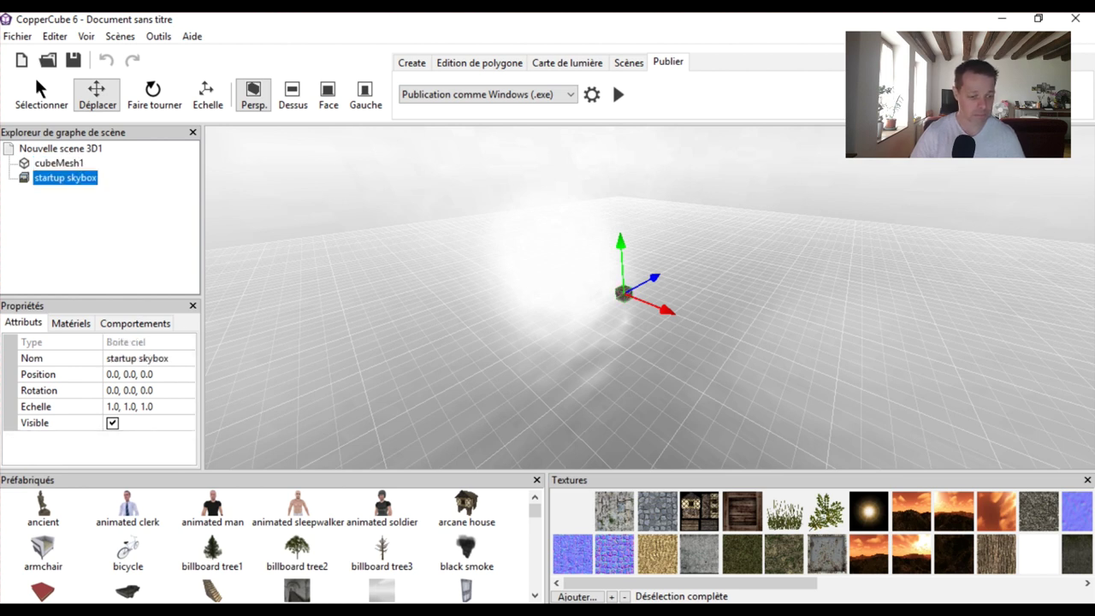
click(614, 510)
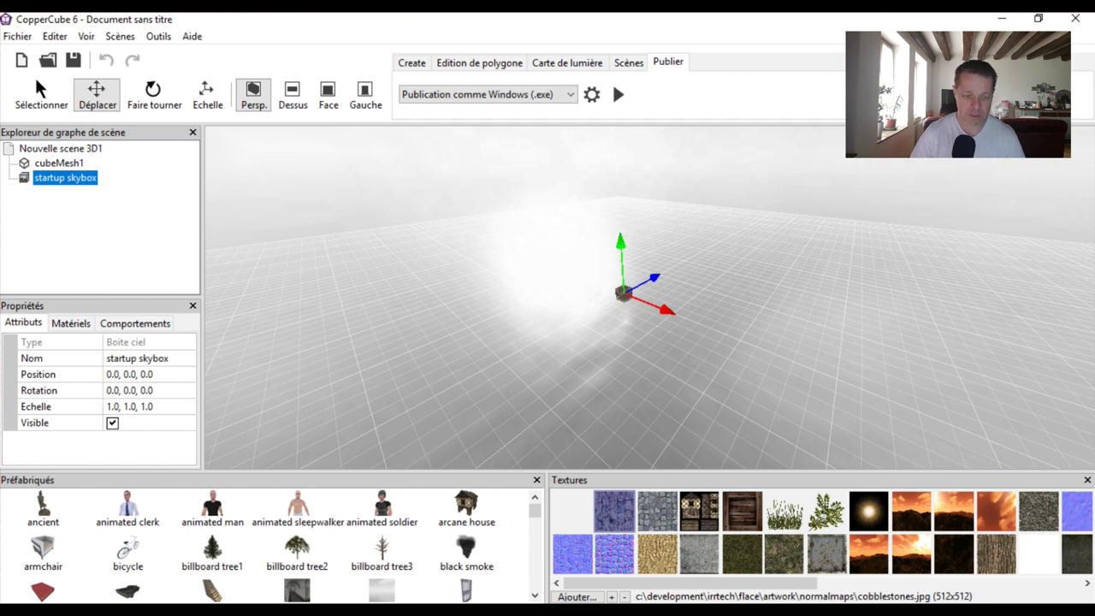
Stretch the startup skybox along X to a scale of 3.190976.
drag(633, 342, 530, 325)
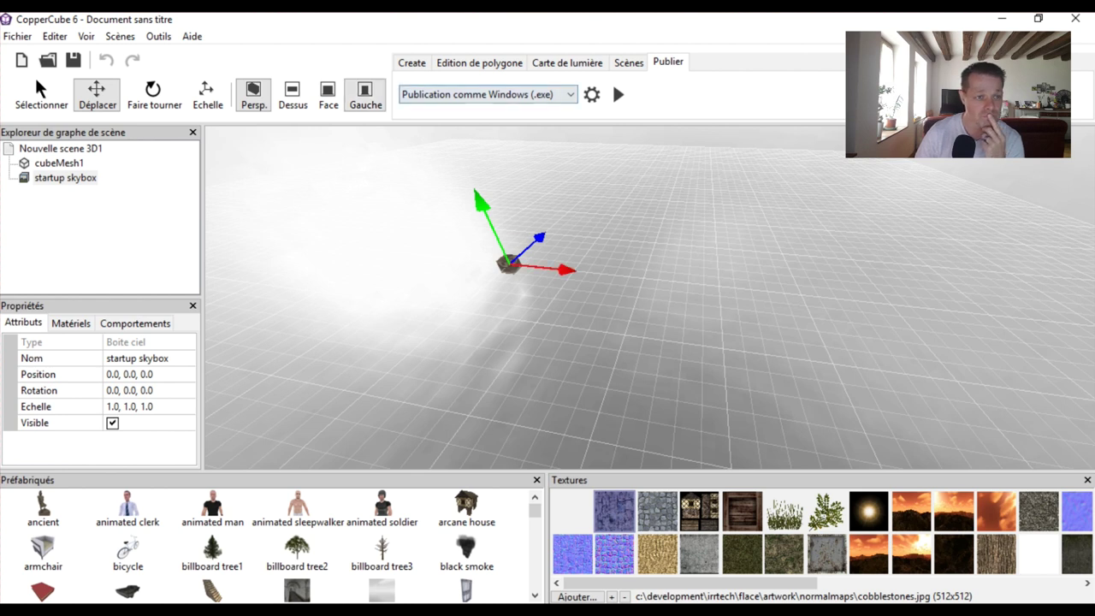
click(207, 95)
mouse_move(569, 270)
mouse_down()
mouse_move(556, 272)
mouse_move(612, 272)
mouse_up()
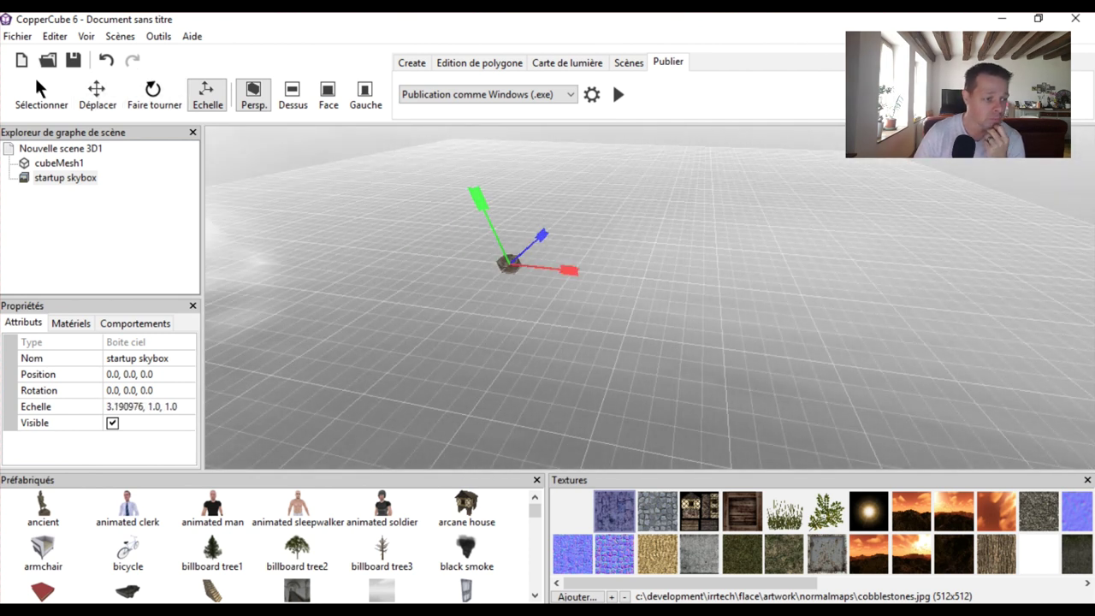
Give cubeMesh1 the medieval stonework texture in its material settings.
click(58, 163)
click(70, 323)
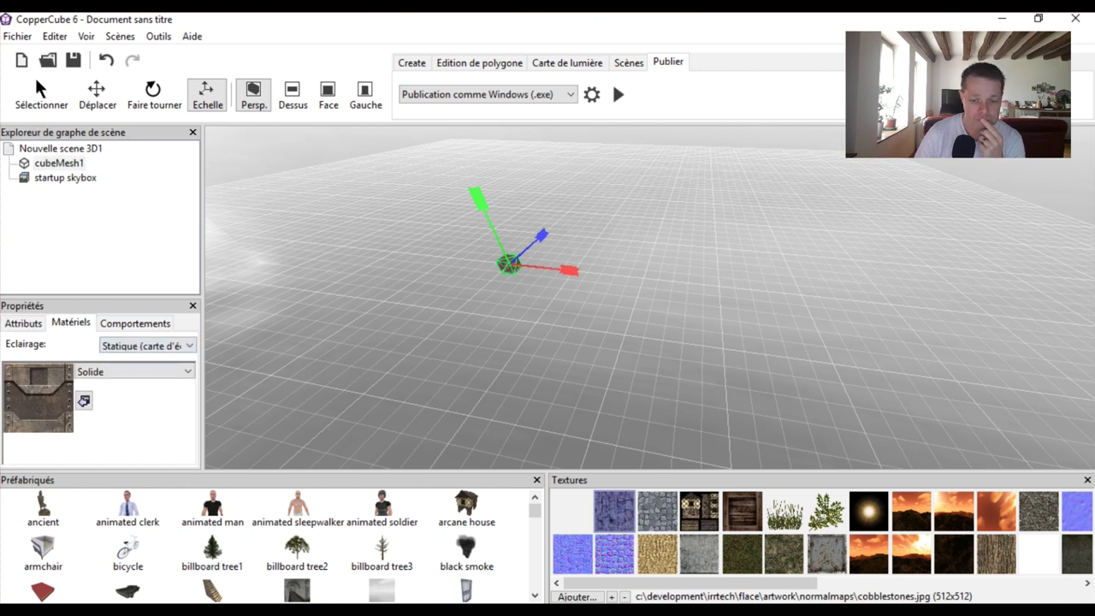
click(615, 510)
Remove unused textures from the texture list and start creating a terrain.
right_click(647, 517)
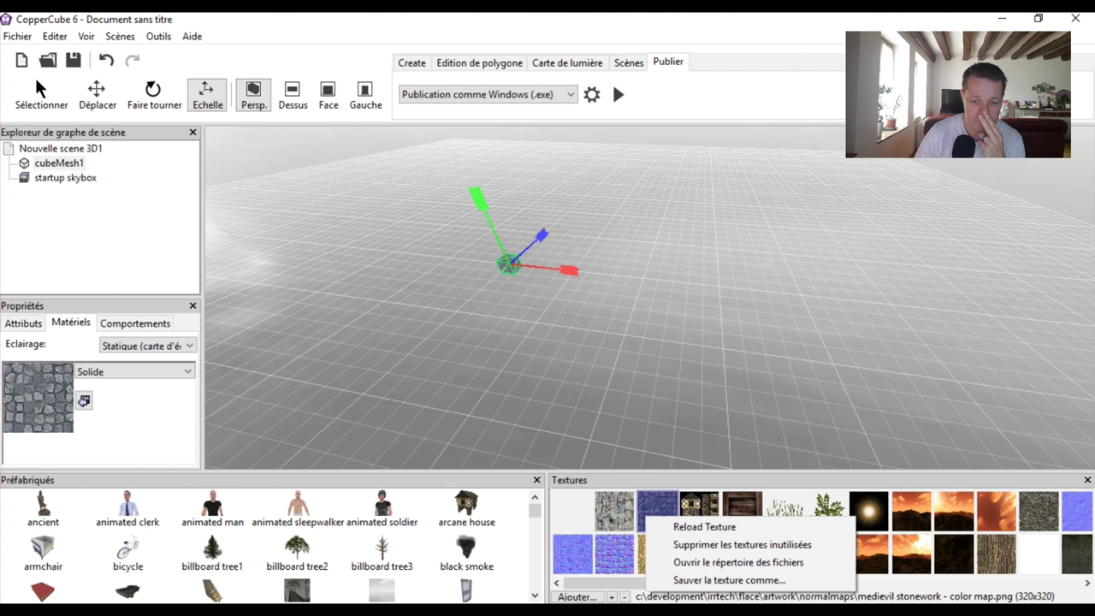
click(742, 544)
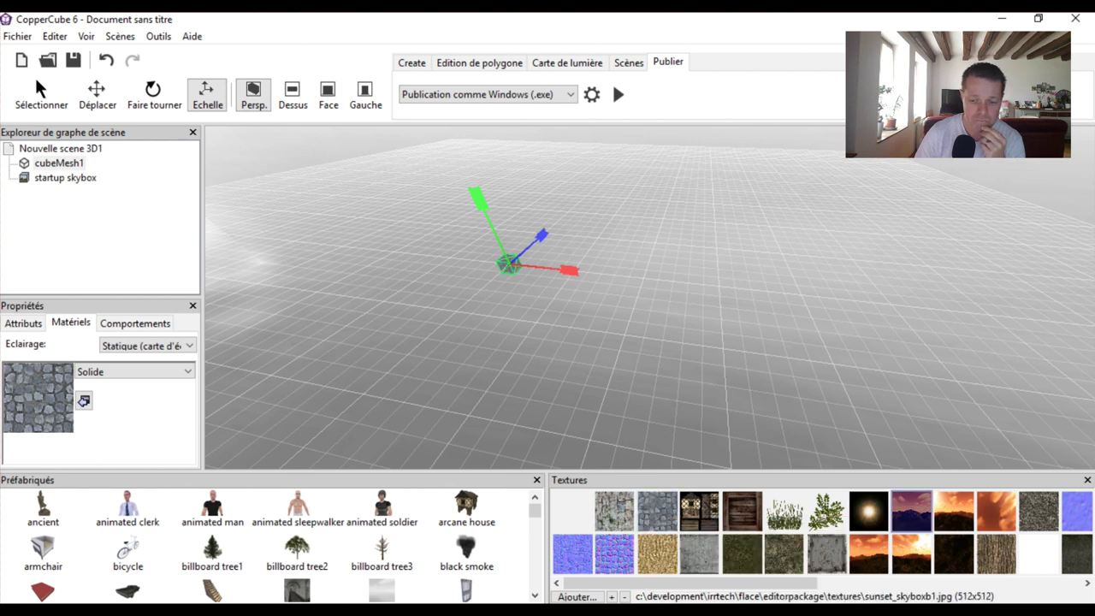
click(412, 63)
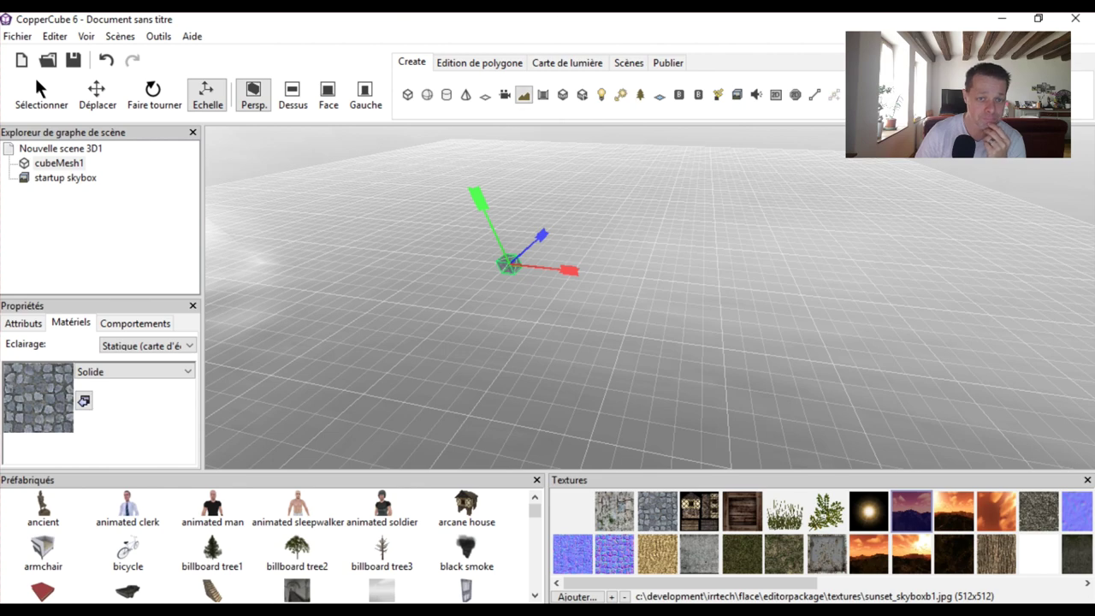
click(524, 94)
Create a tree-covered terrain and shrink the brush for surface editing.
click(586, 434)
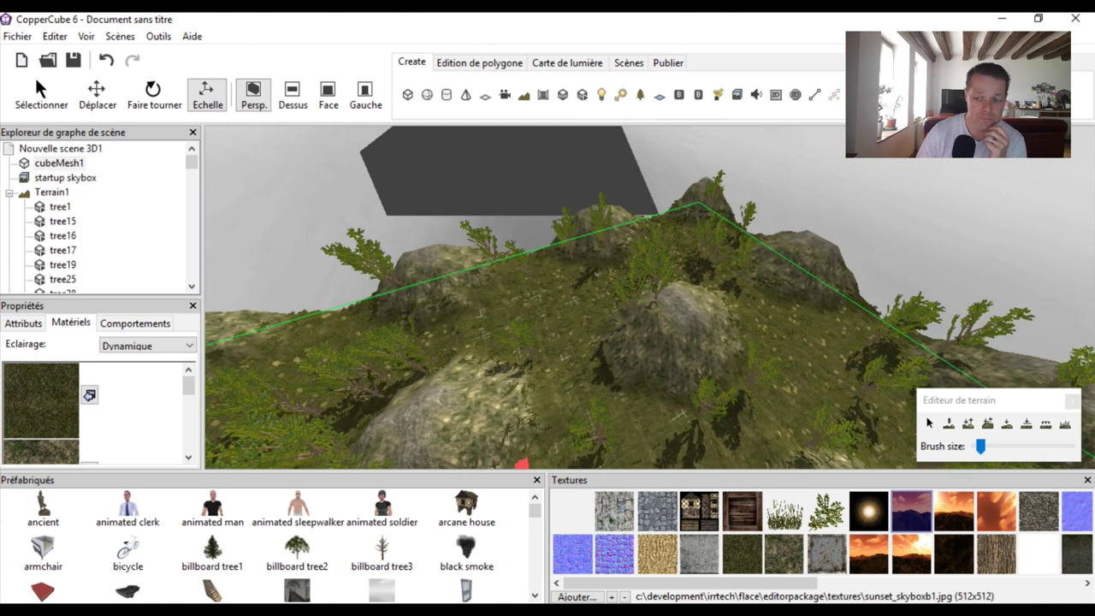
drag(981, 446, 975, 446)
click(948, 423)
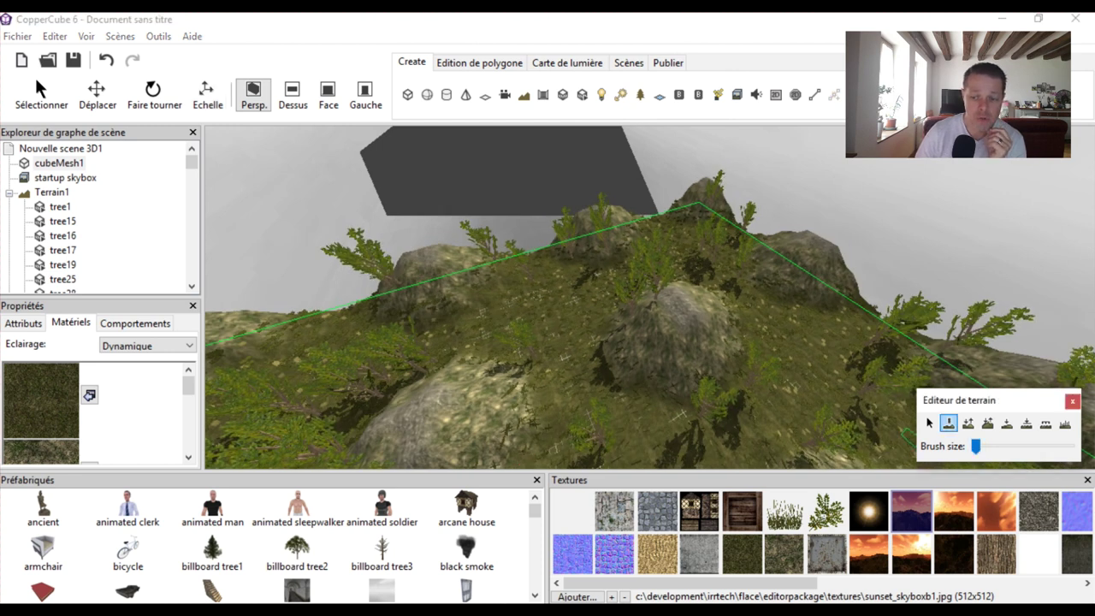
Paint orange and stone patches on the terrain and raise ground near the centre.
drag(838, 413, 820, 392)
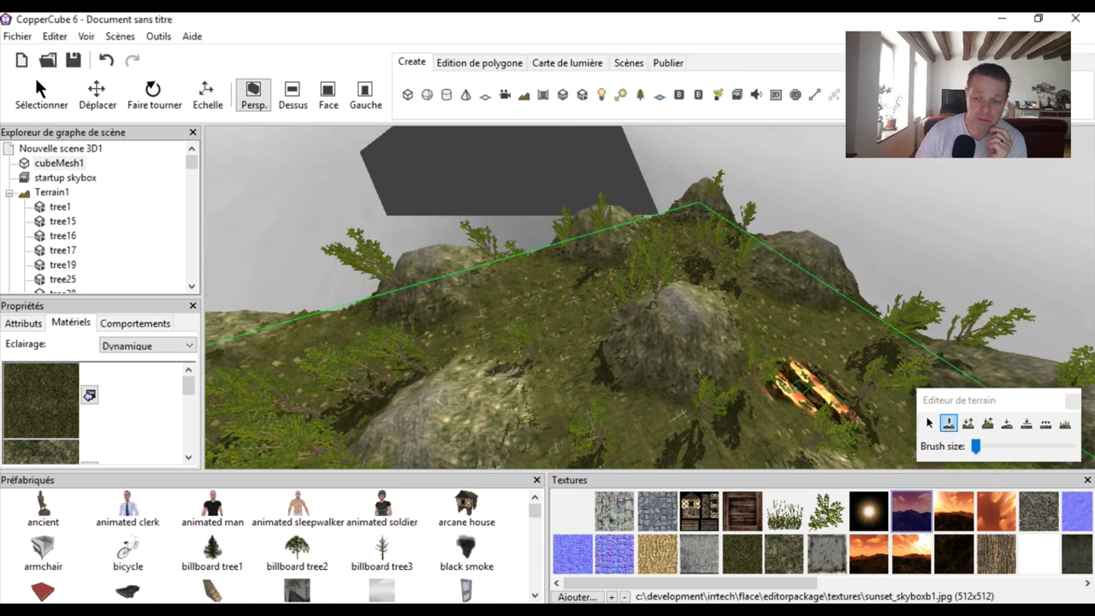
drag(710, 401, 753, 435)
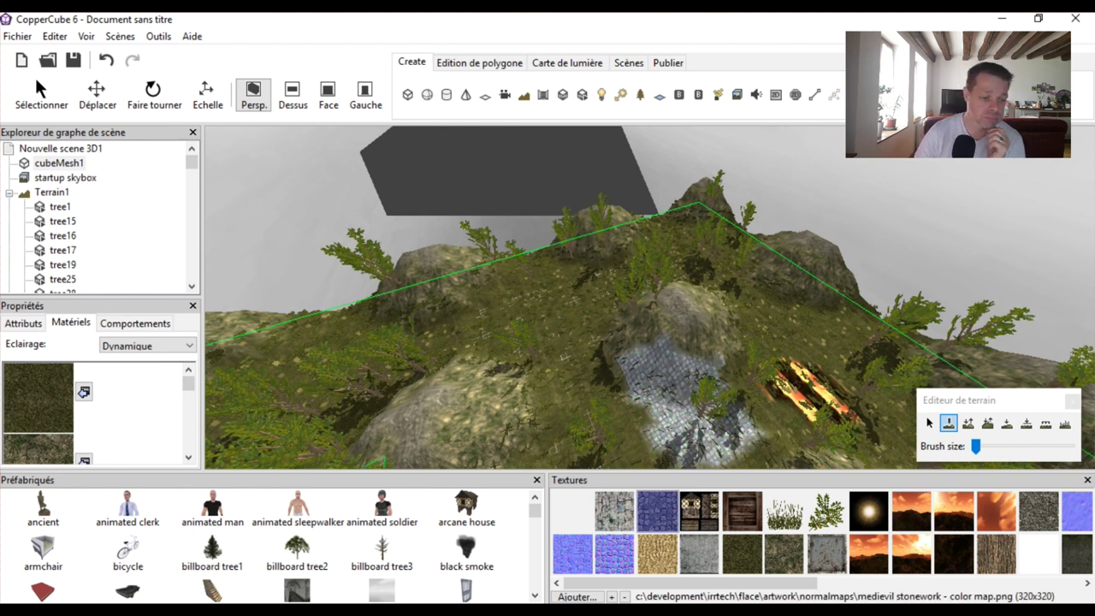
click(298, 509)
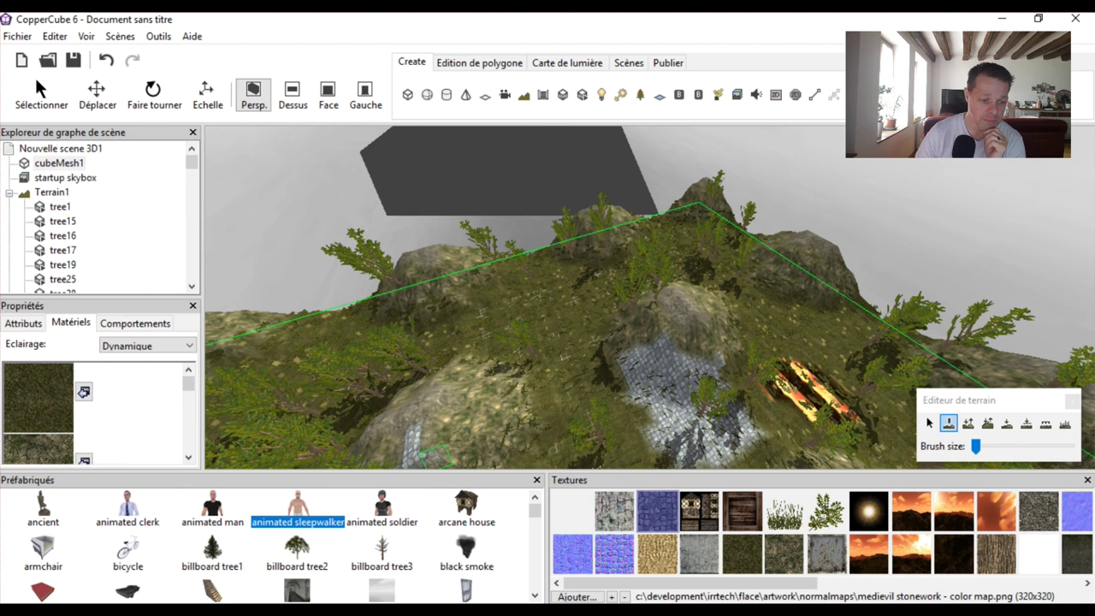
drag(432, 449, 389, 423)
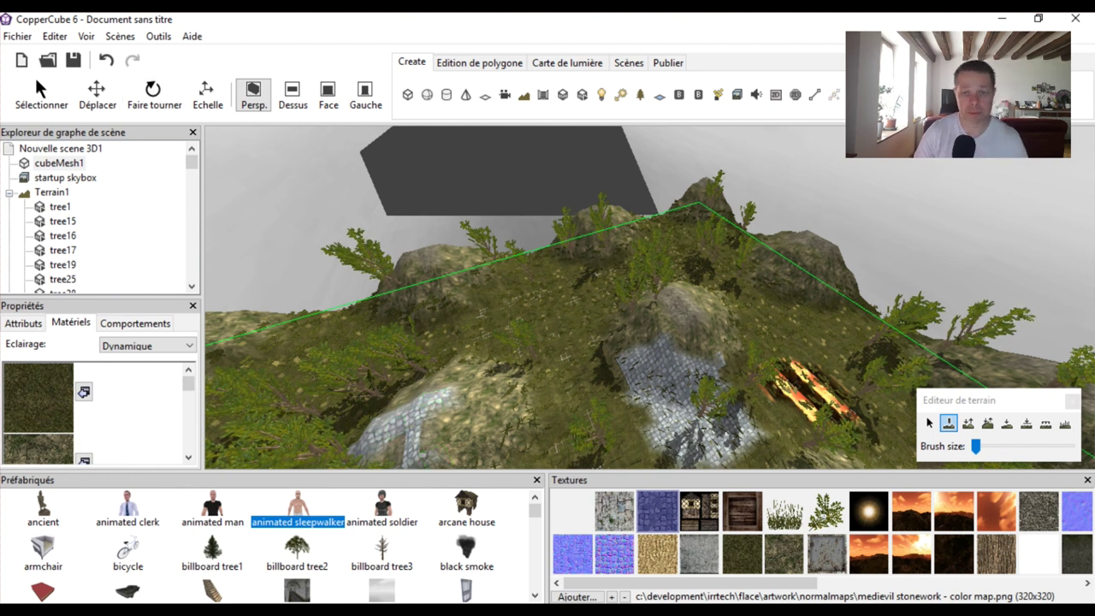
drag(663, 361, 663, 359)
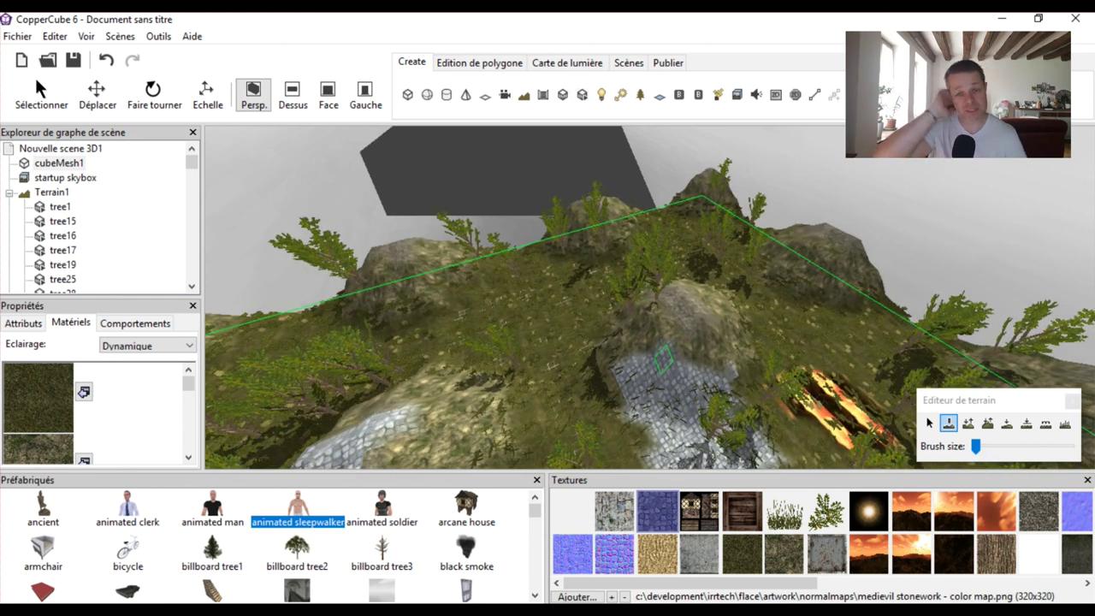
Publish and run the terrain scene as a Windows app, then close the test with Escape.
click(668, 63)
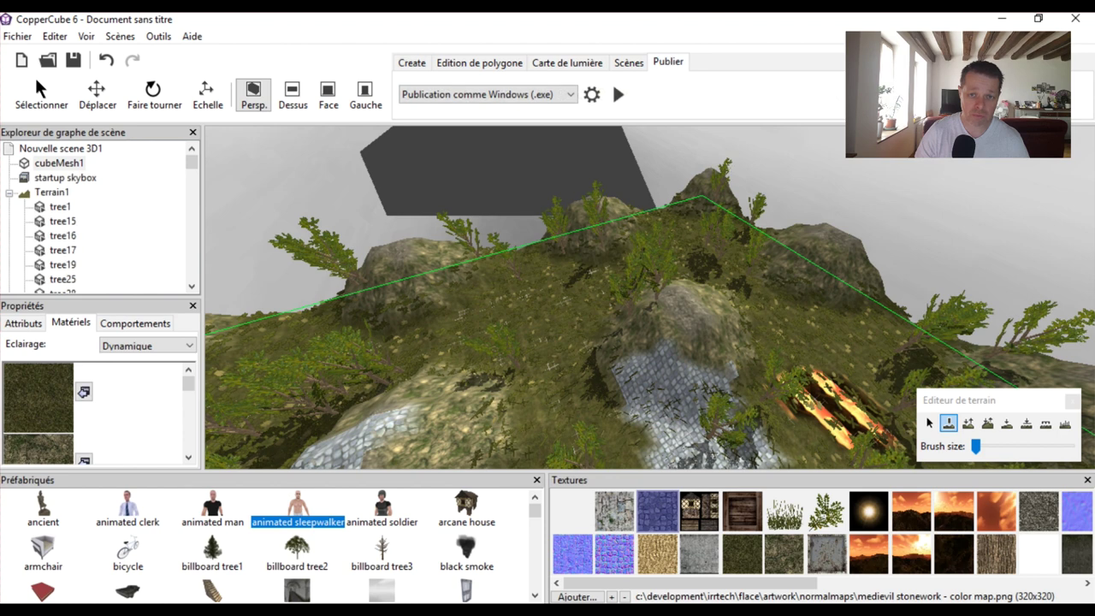
click(619, 94)
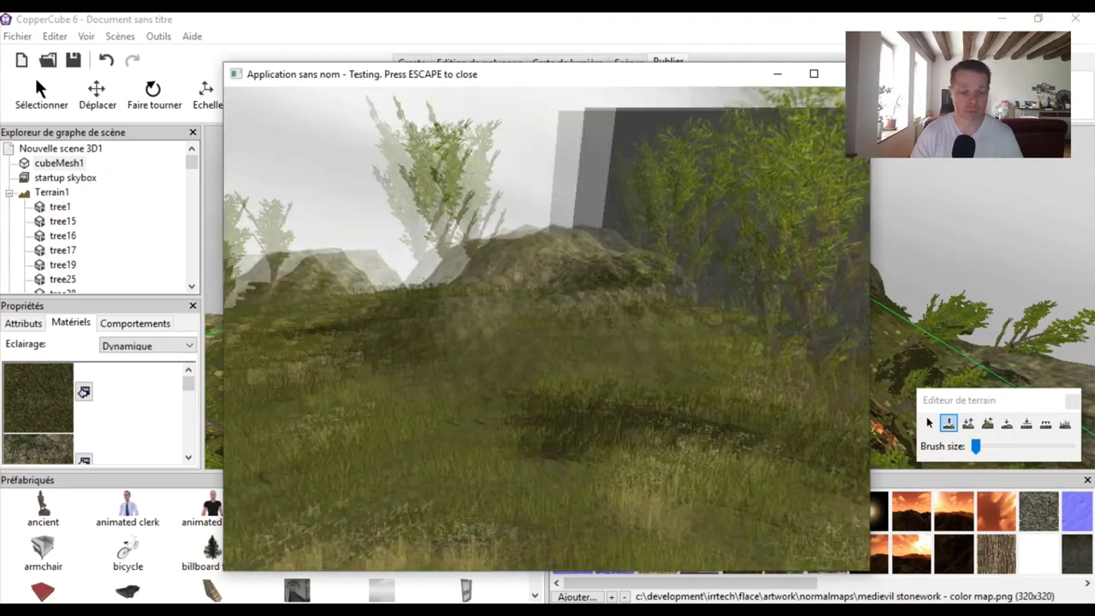
key(Escape)
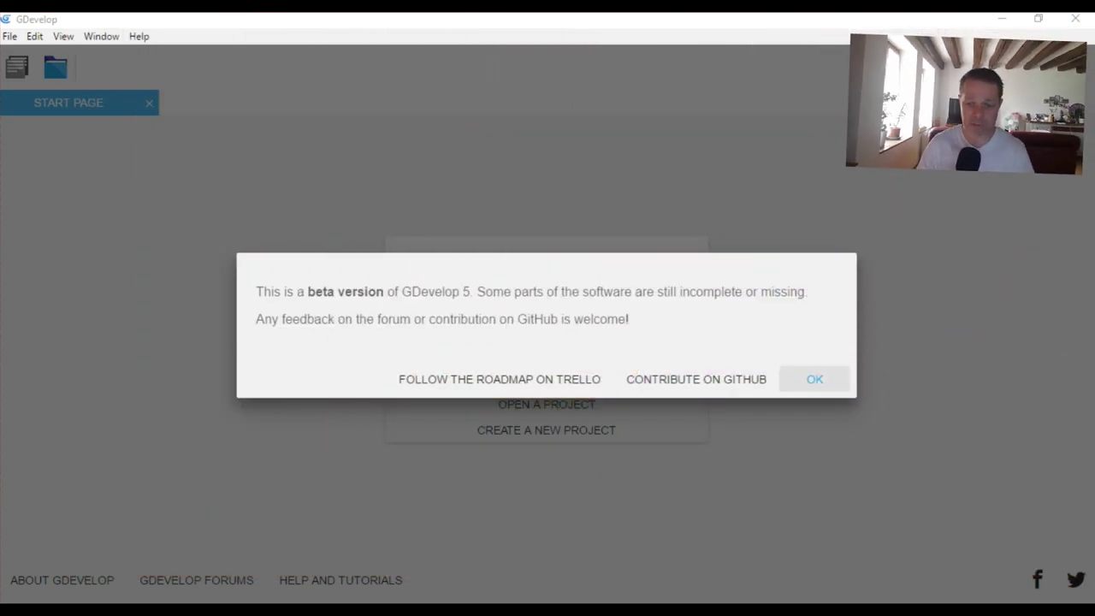
Dismiss the beta notice, create a project from the Platformer template, and open its New scene.
click(815, 379)
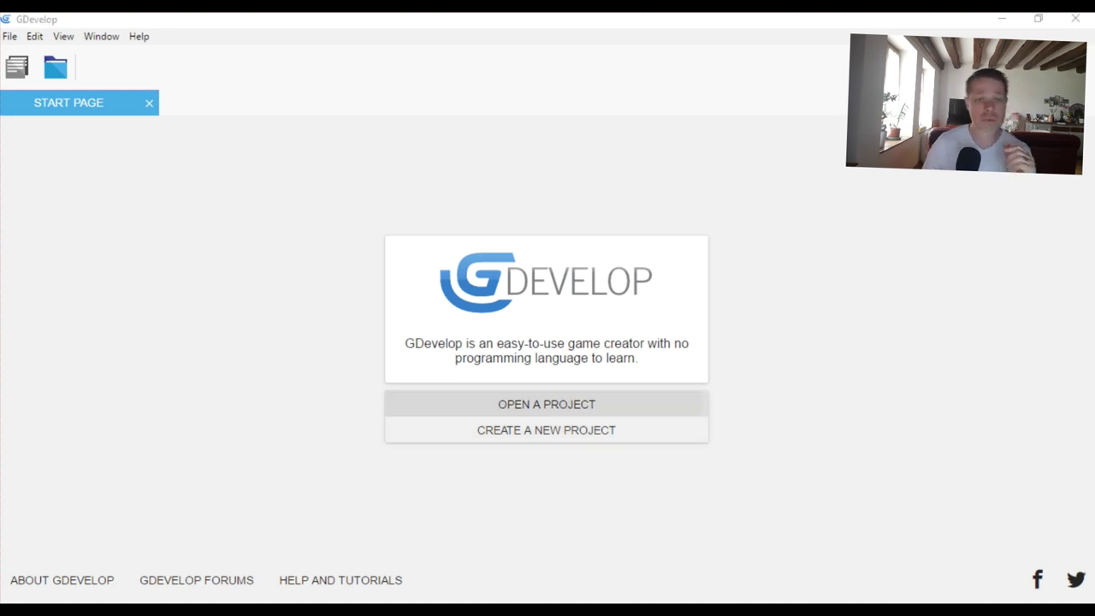
click(546, 404)
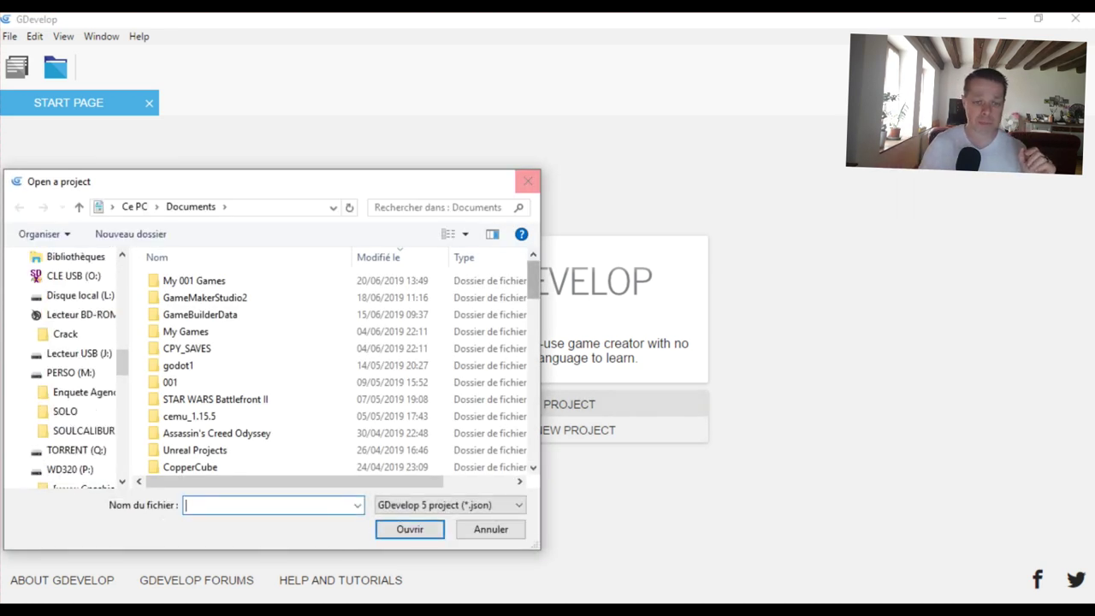
click(528, 182)
click(577, 429)
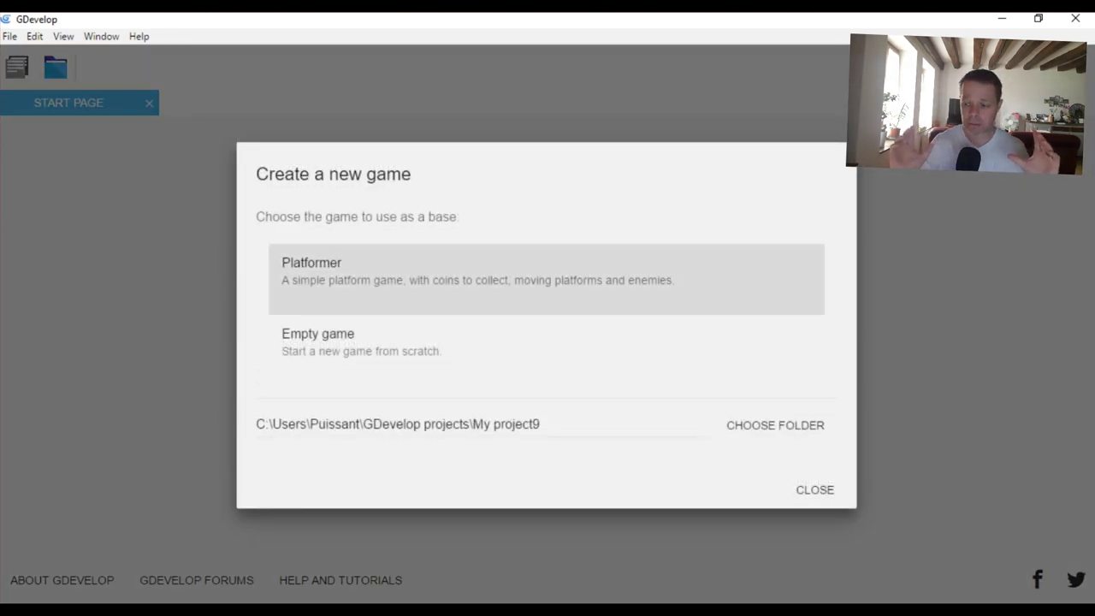
click(402, 275)
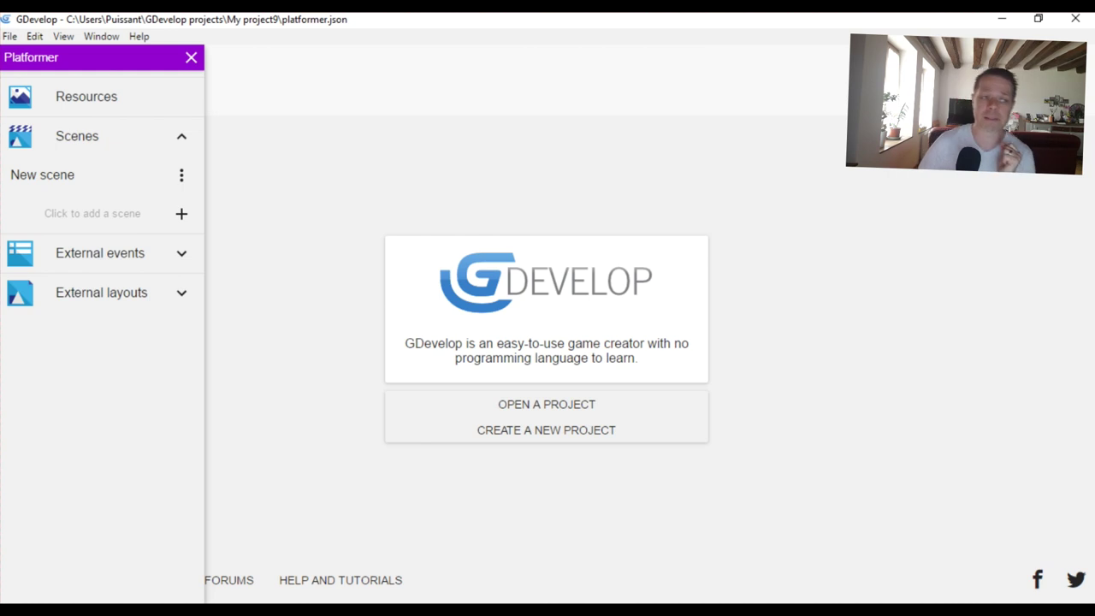
click(43, 174)
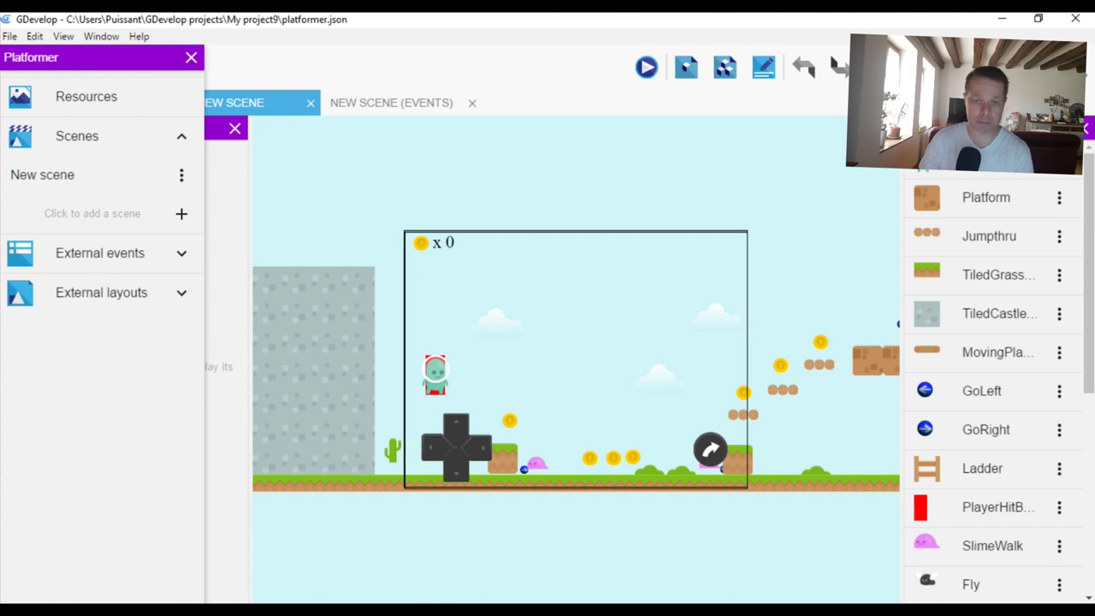
Preview the Platformer game and run right, jumping past the cactus onto the blocks.
click(646, 67)
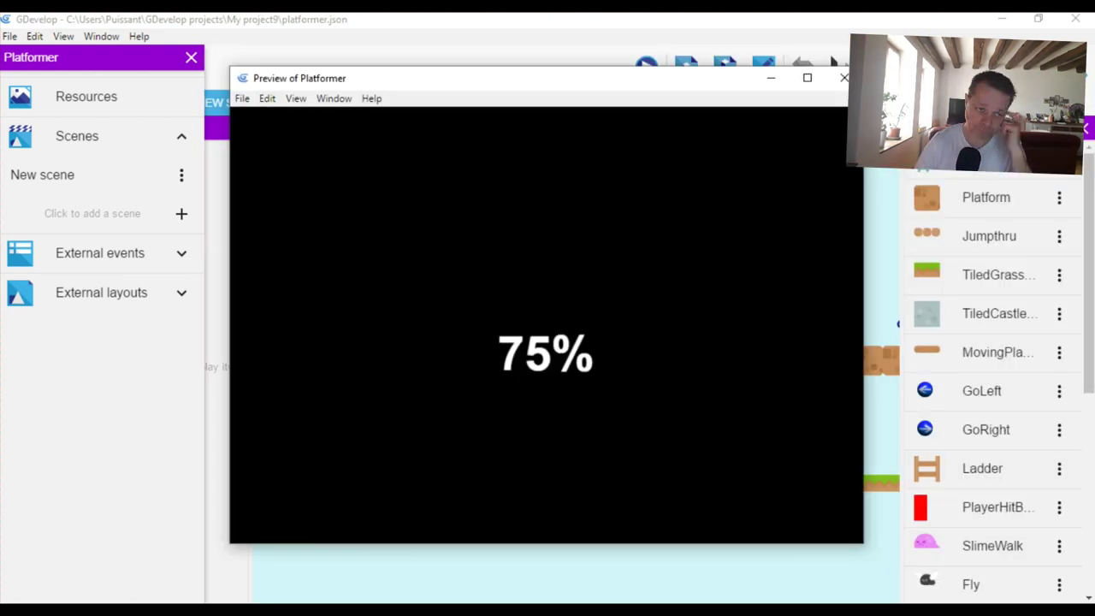
key(Right)
key(Left)
key(space)
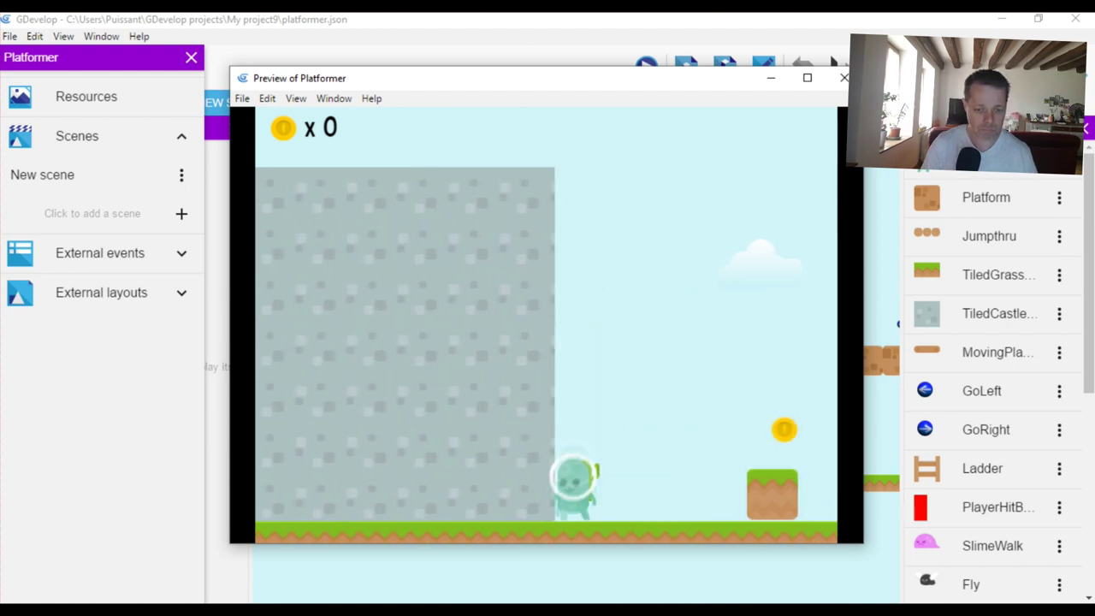
key(Right)
key(space)
key(space)
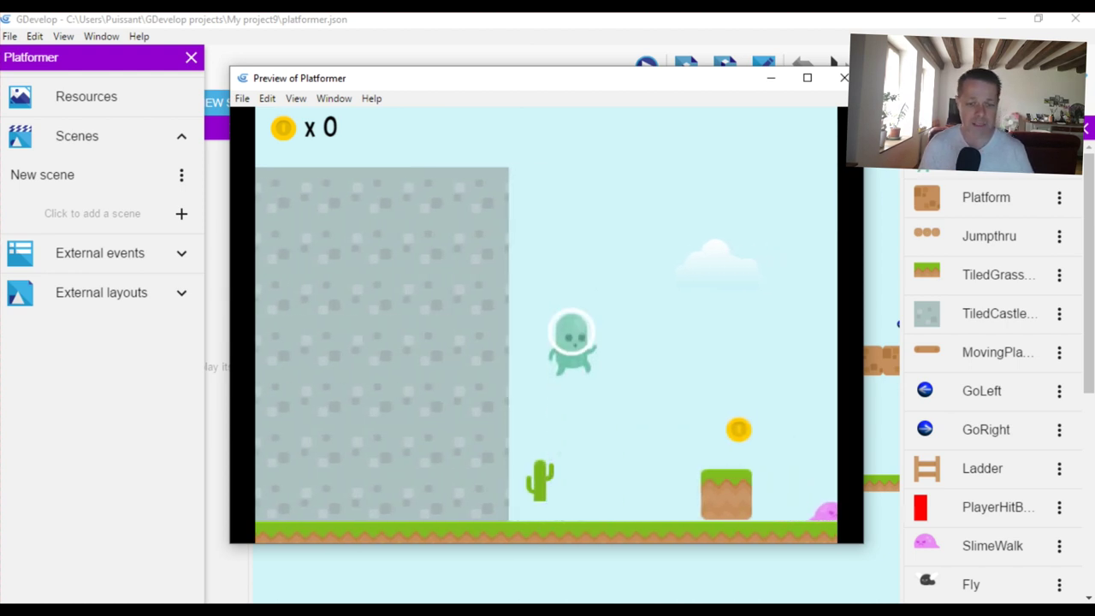
key(Right)
key(space)
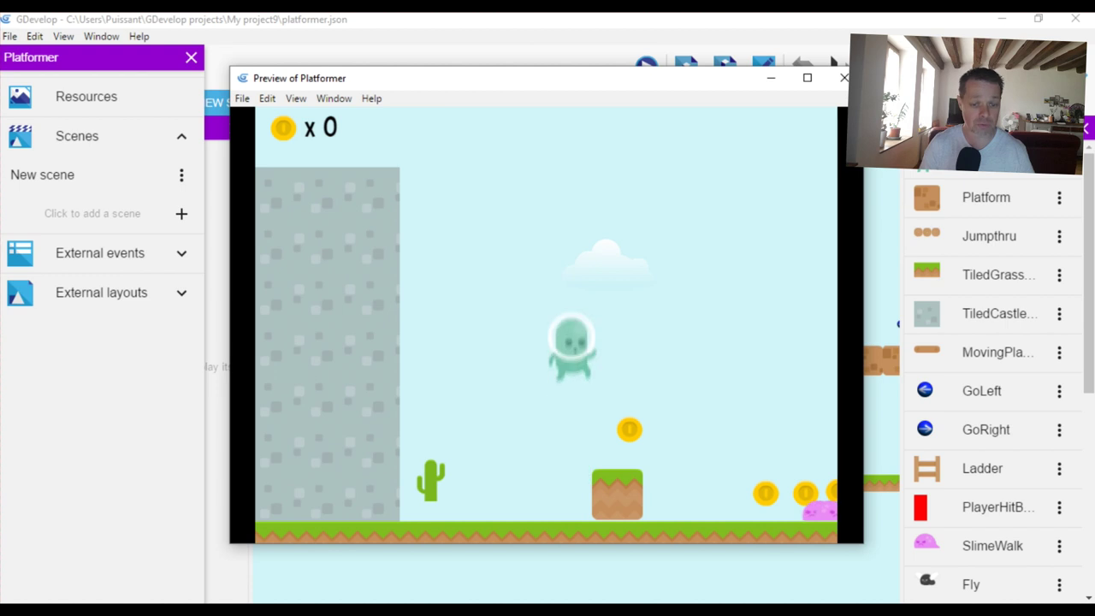
key(space)
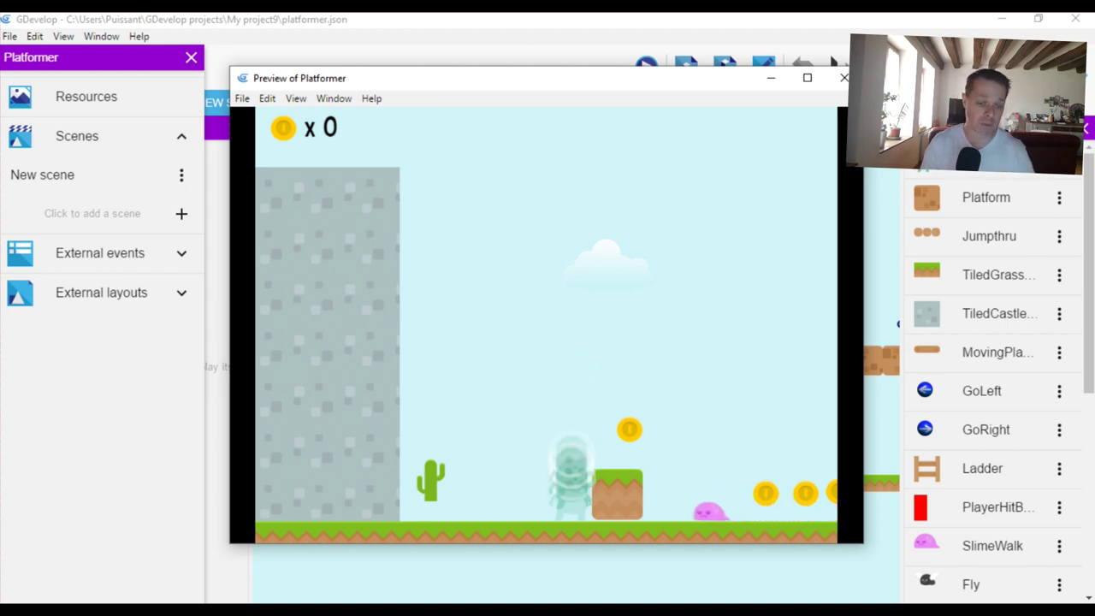
key(Right)
key(space)
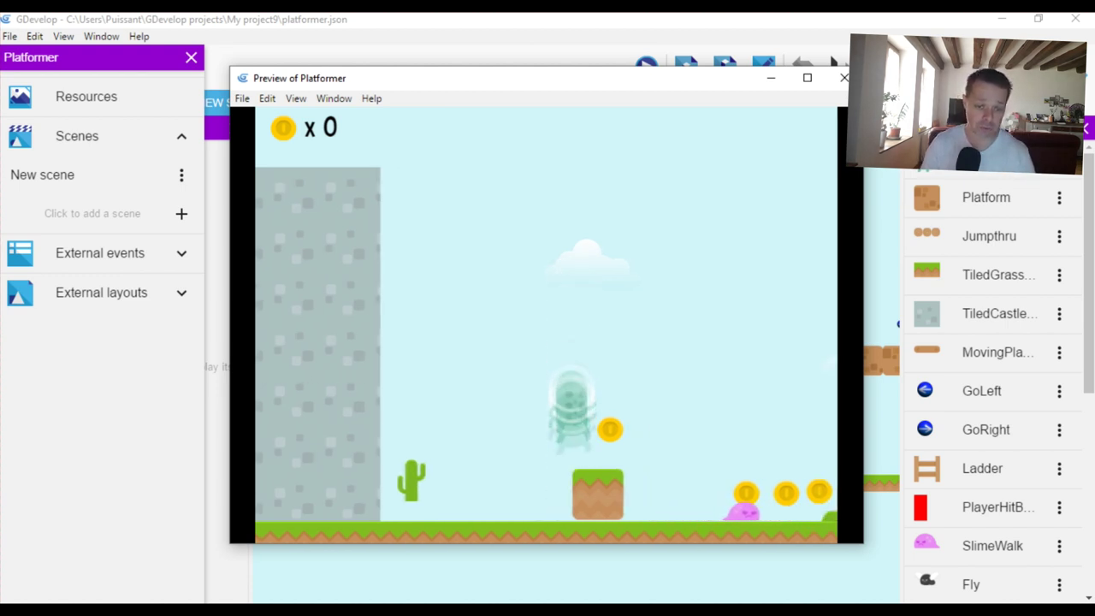
key(space)
key(Right)
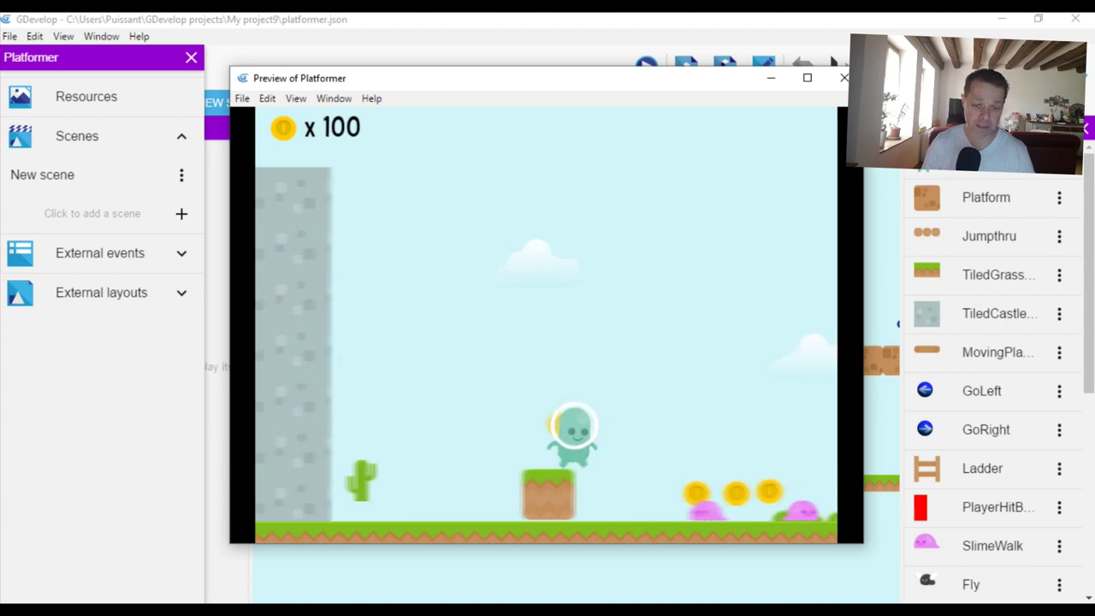
key(Left)
key(space)
key(space)
key(Right)
key(Right)
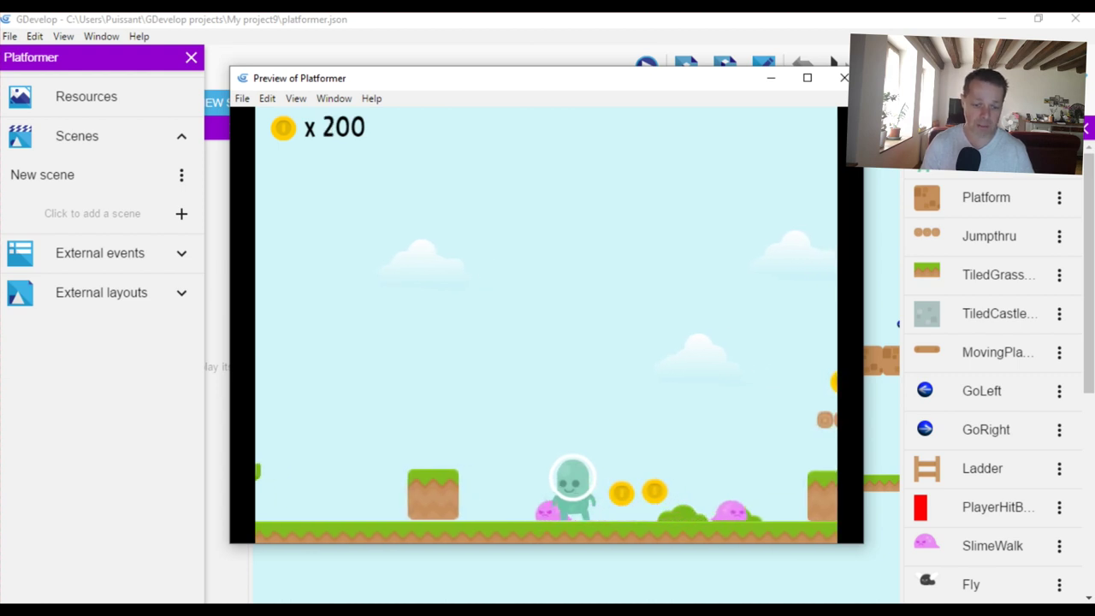
Keep jumping through the level collecting coins until the counter reads x 1350, then close the preview.
key(Left)
key(space)
key(Right)
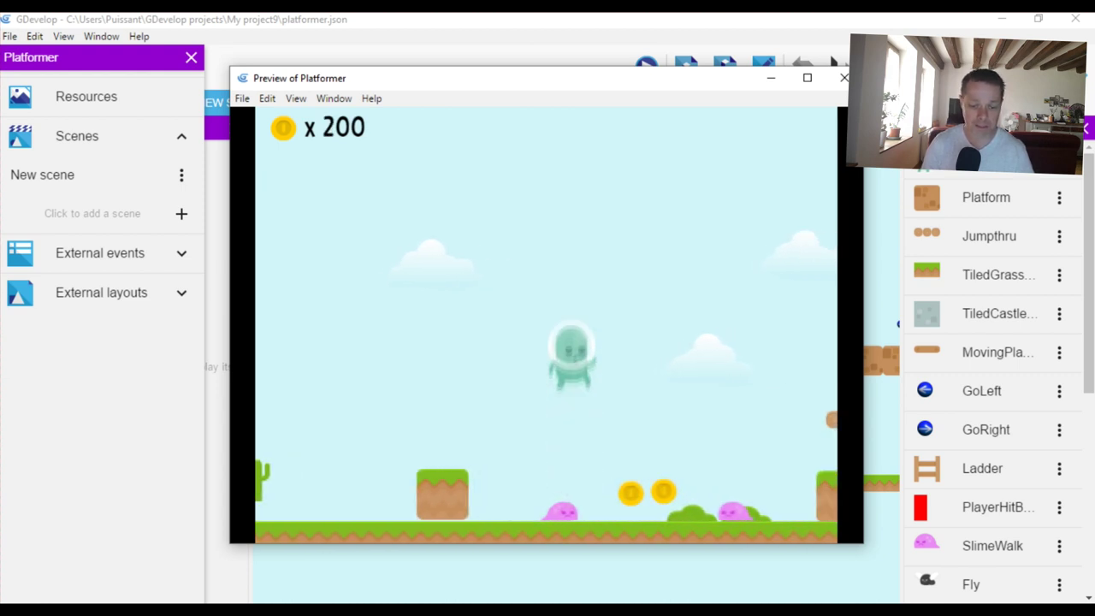
key(space)
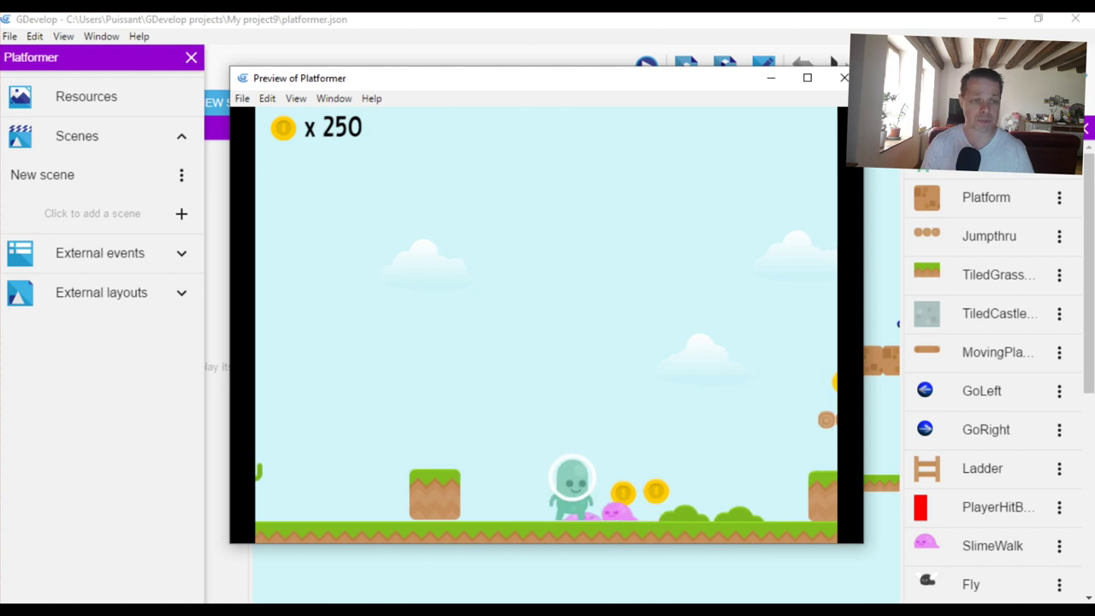
key(Right)
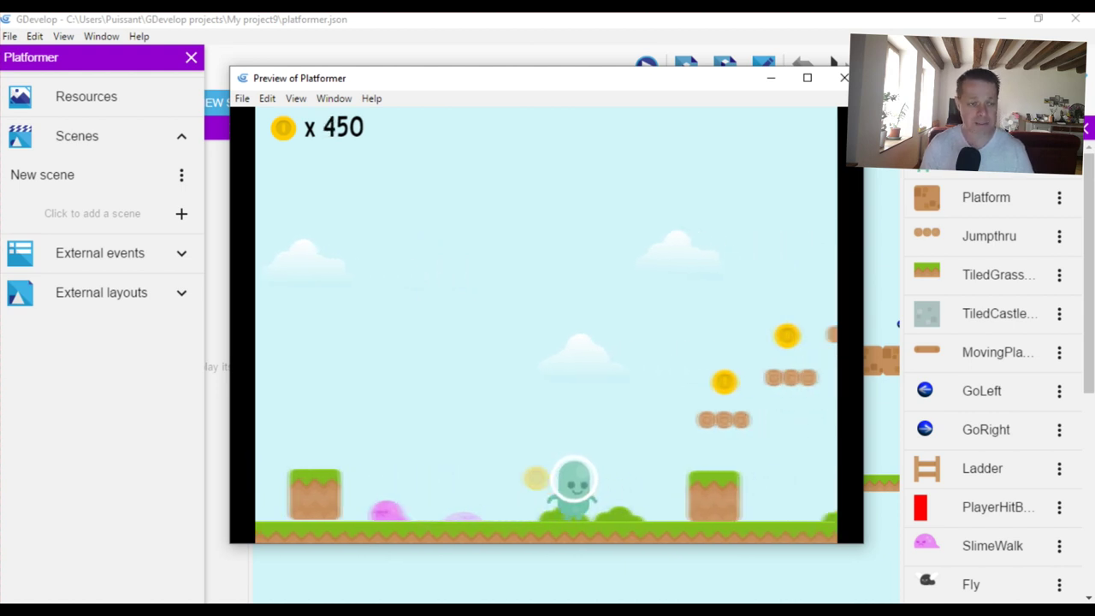
key(space)
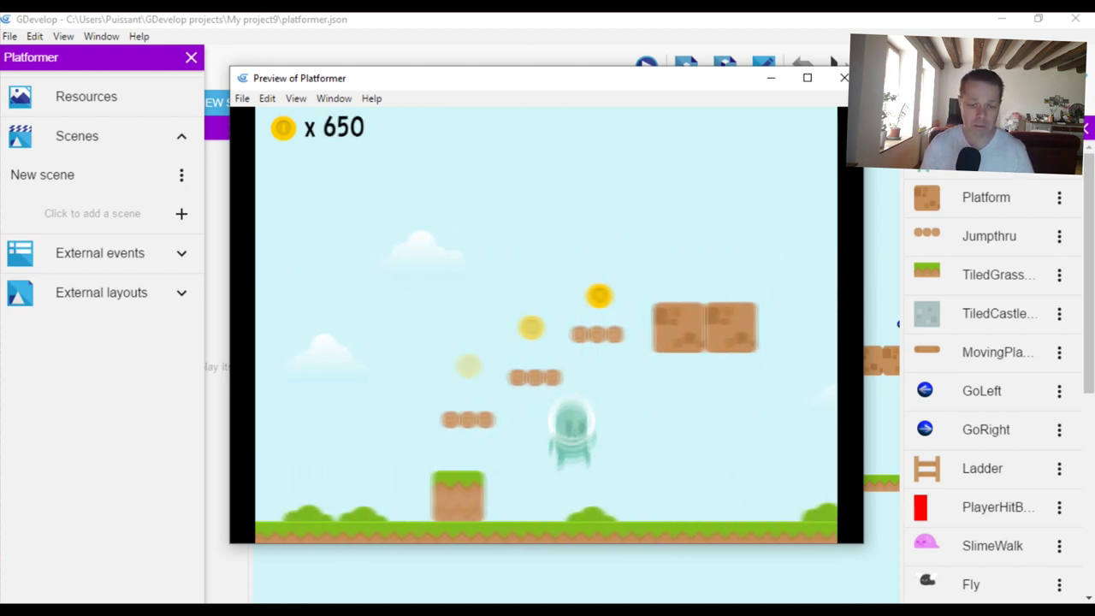
key(Left)
key(space)
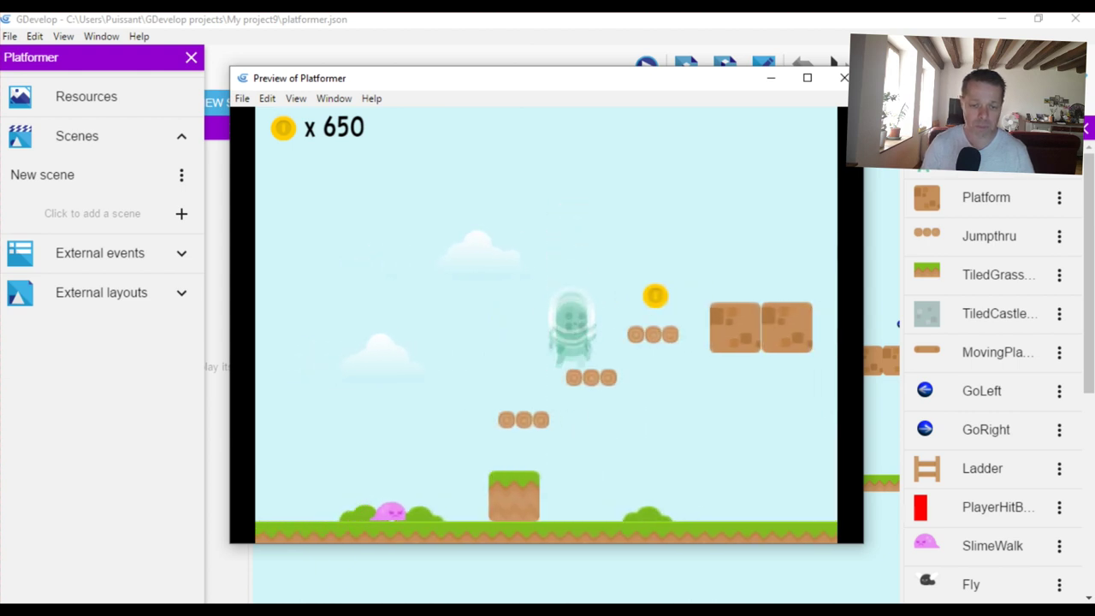
key(Right)
key(space)
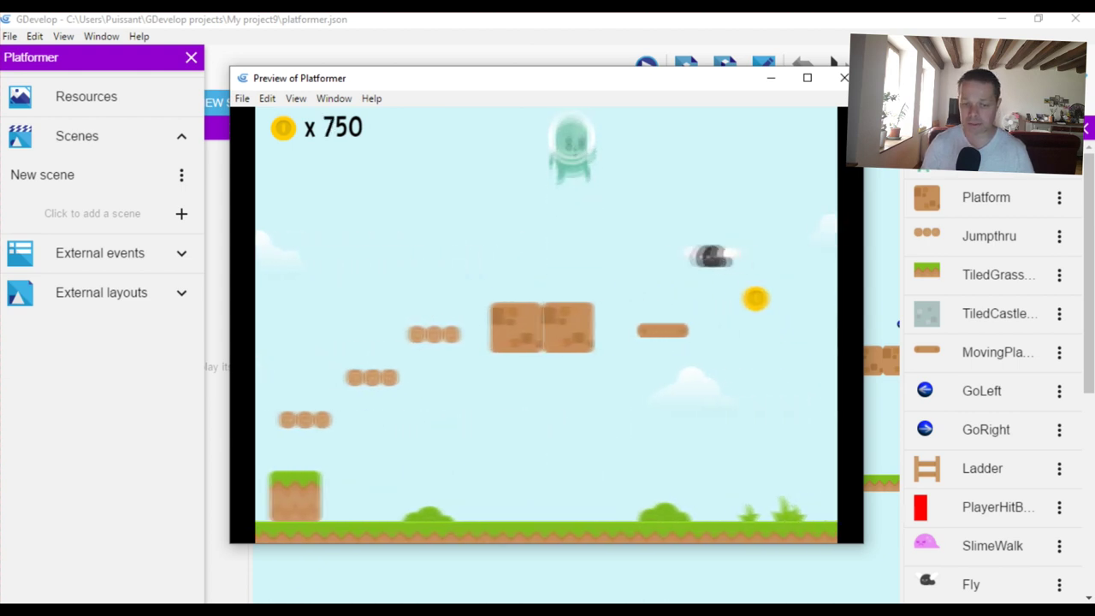
key(Left)
key(space)
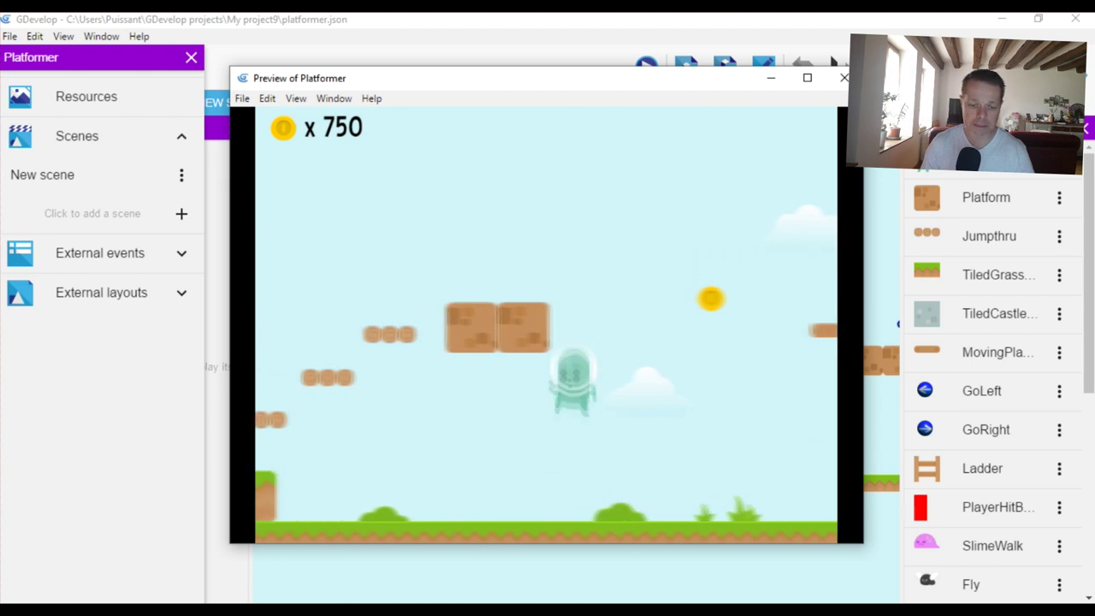
key(space)
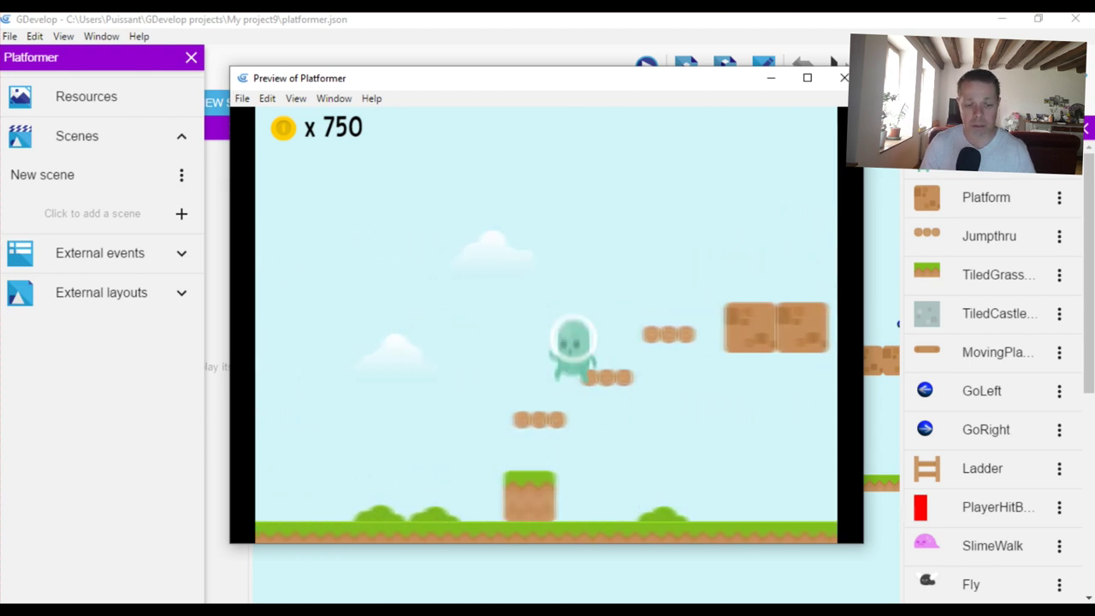
key(space)
key(Right)
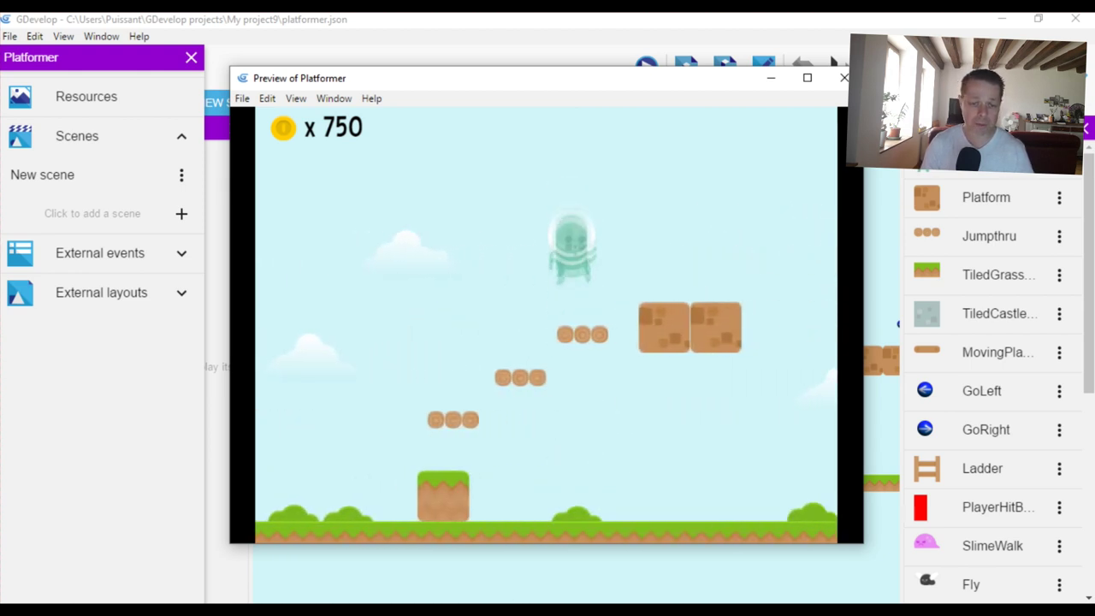
key(Right)
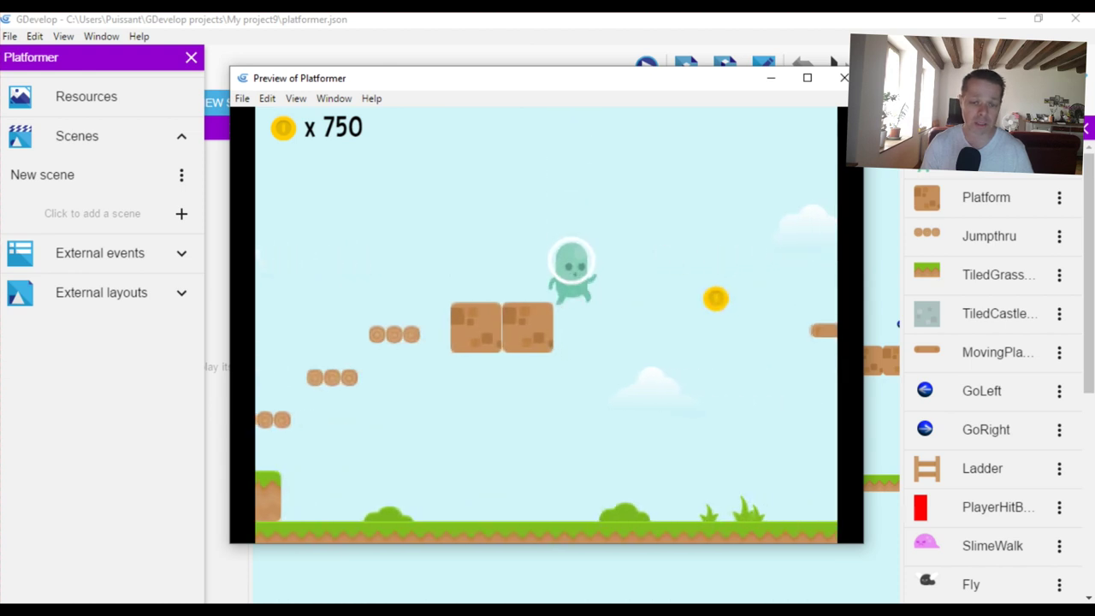
key(Left)
key(space)
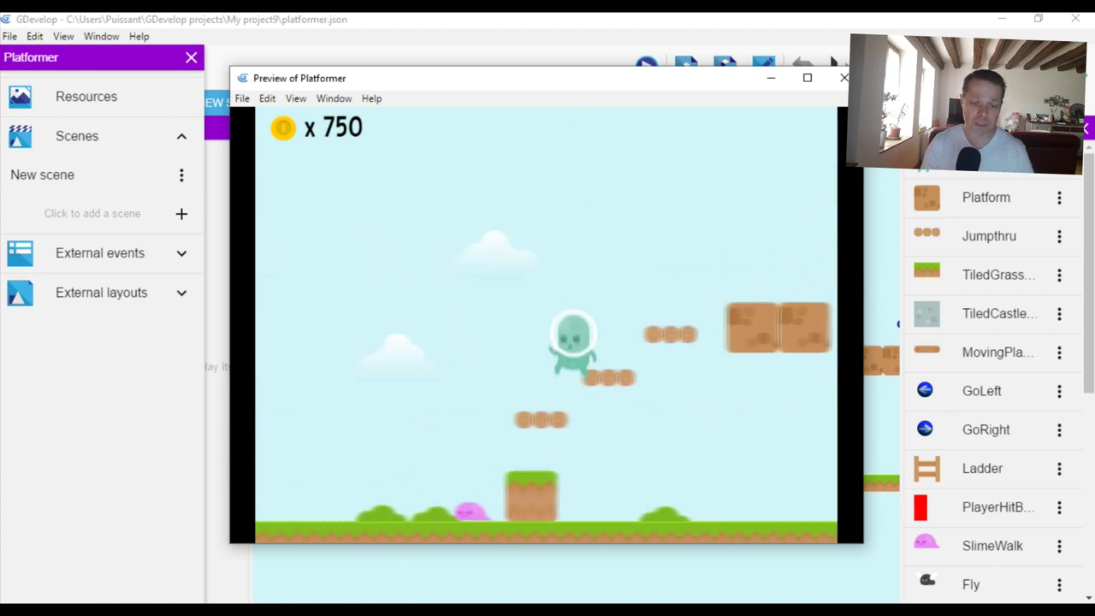
key(Right)
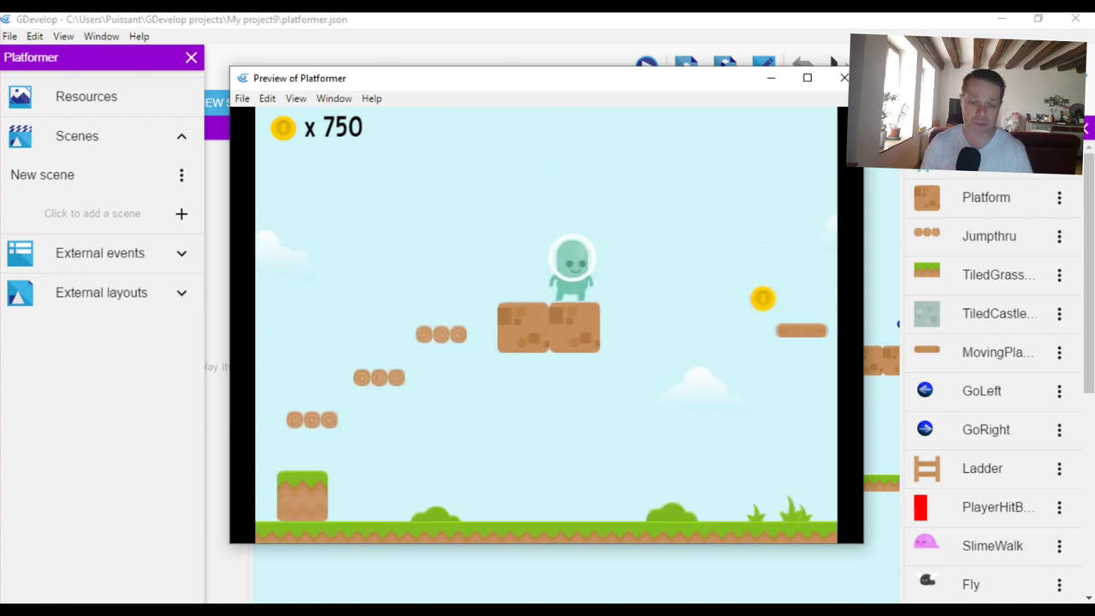
key(space)
key(Right)
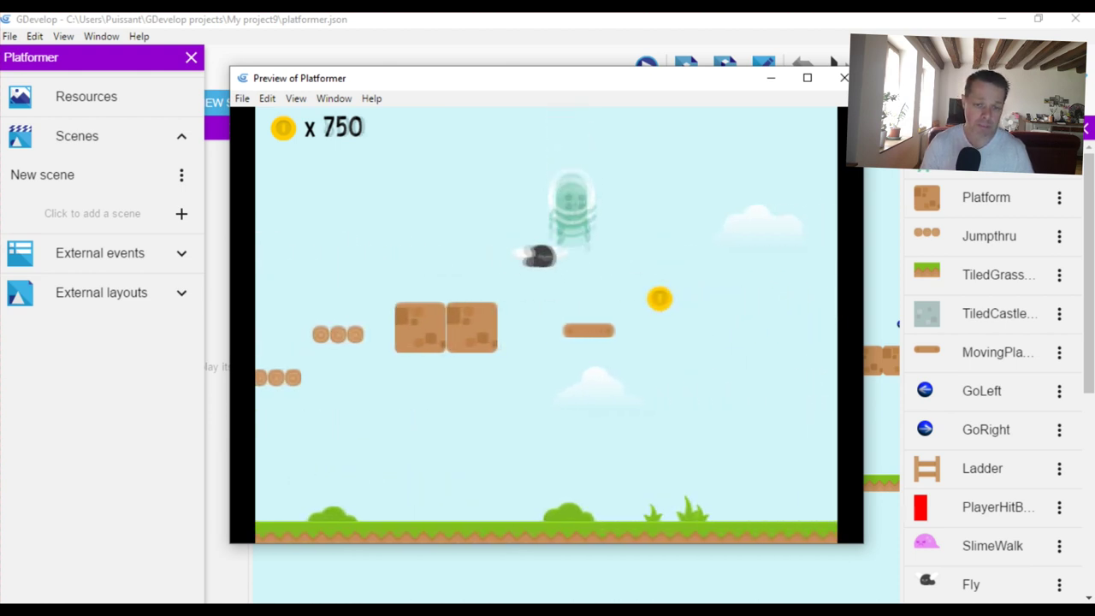
key(space)
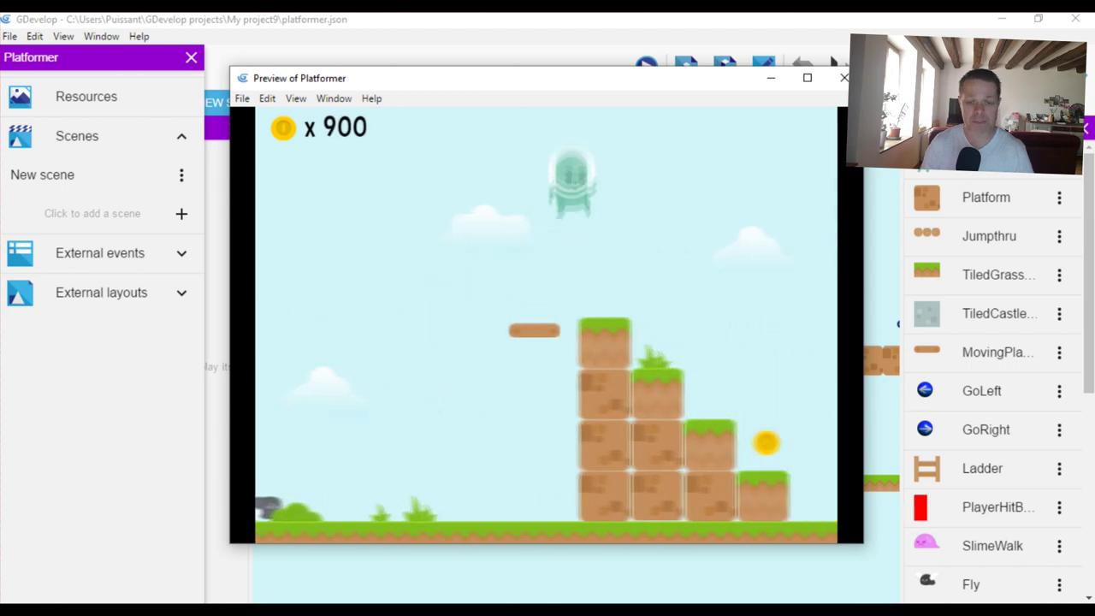
key(Right)
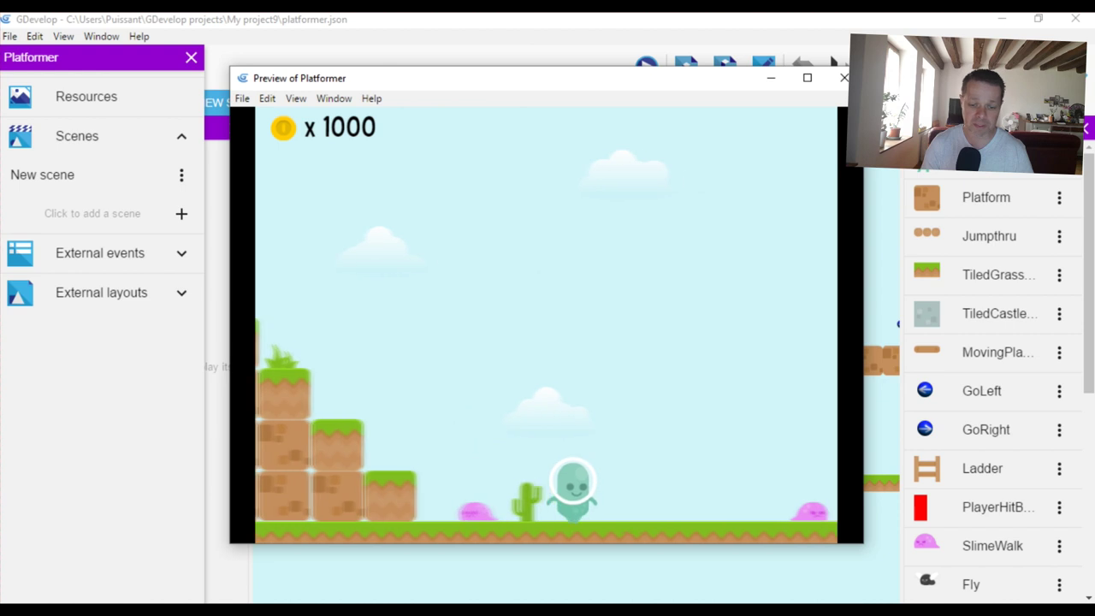
key(space)
key(space)
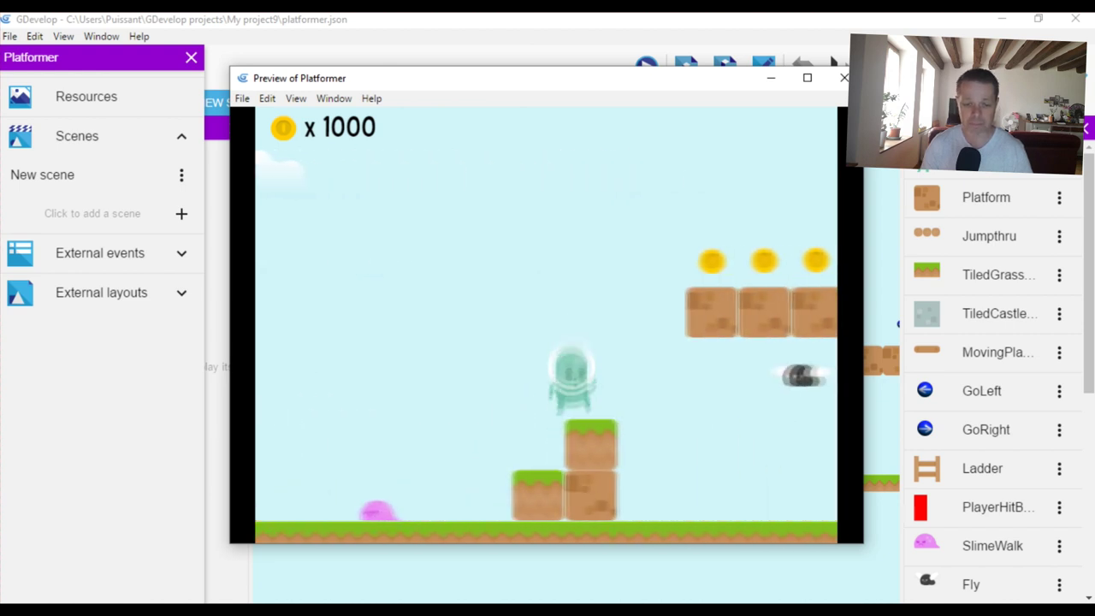
key(space)
key(space)
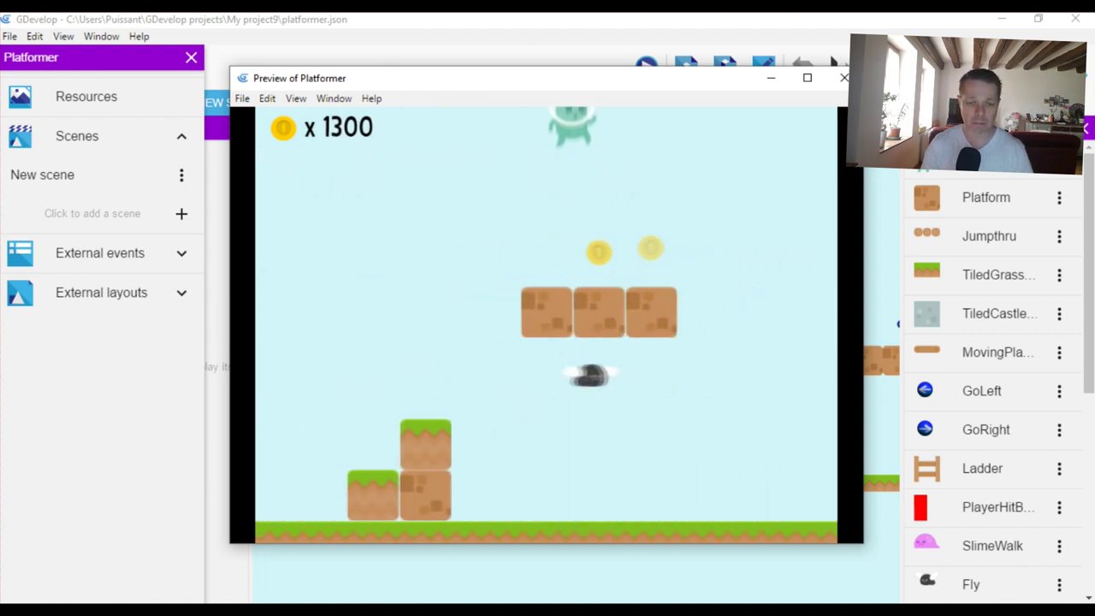
key(space)
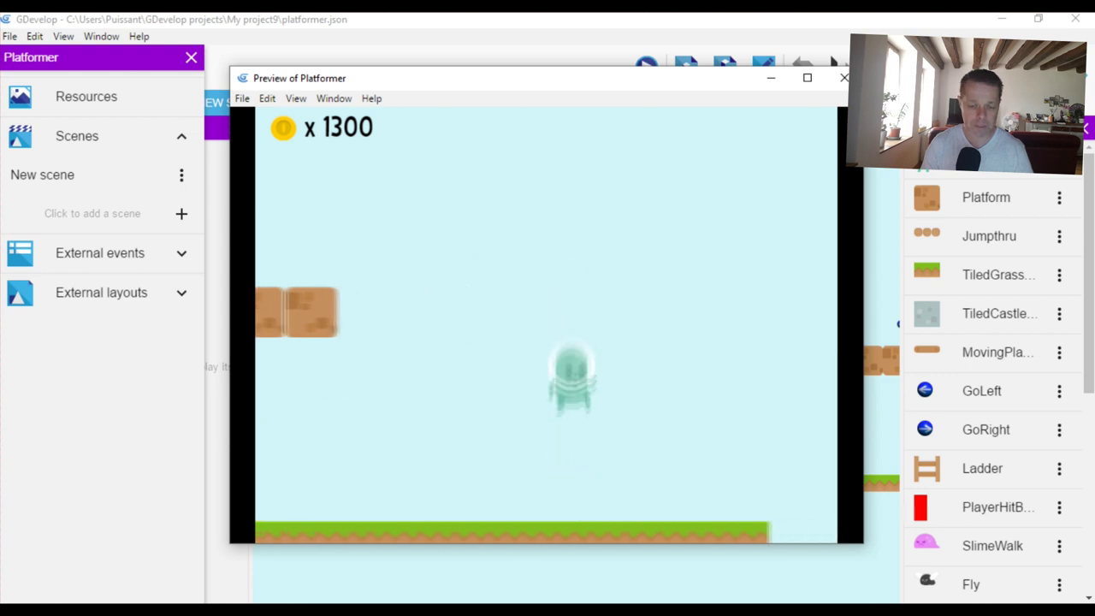
key(space)
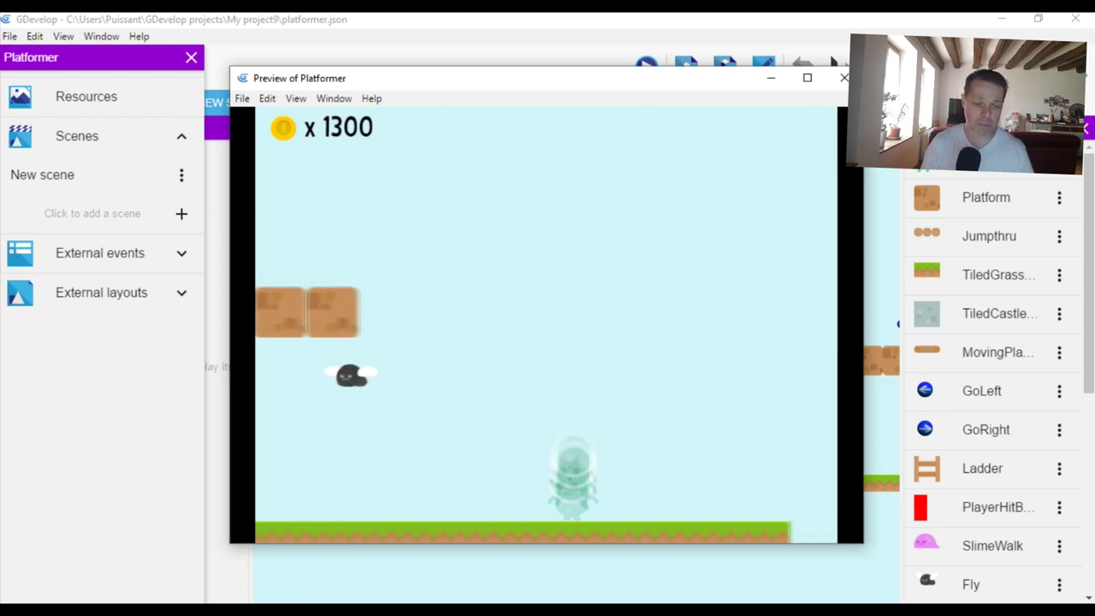
key(space)
key(space)
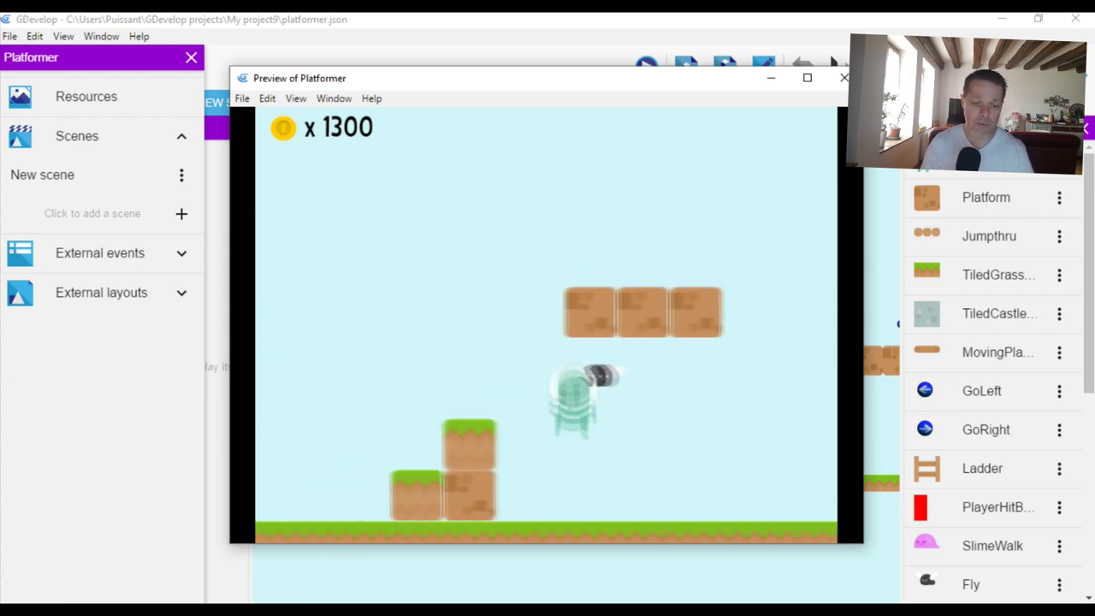
key(space)
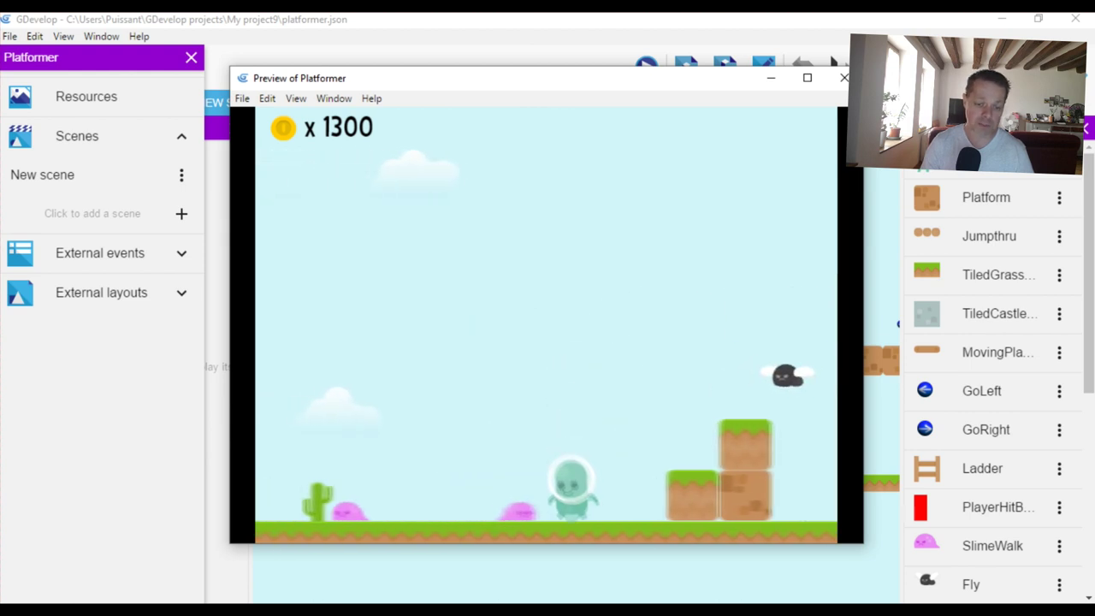
key(space)
key(space)
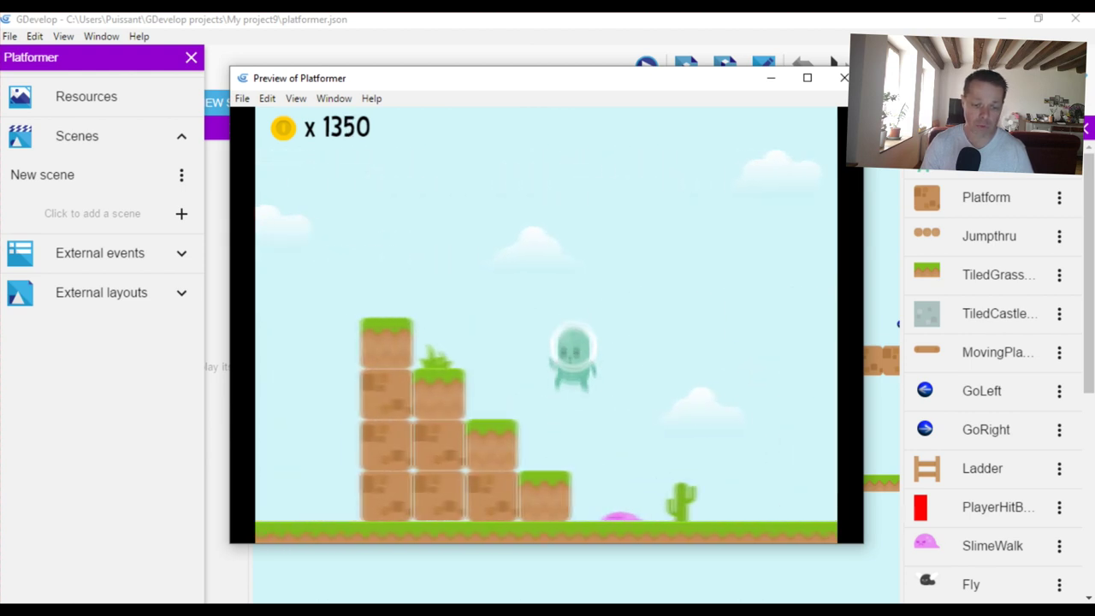
key(Left)
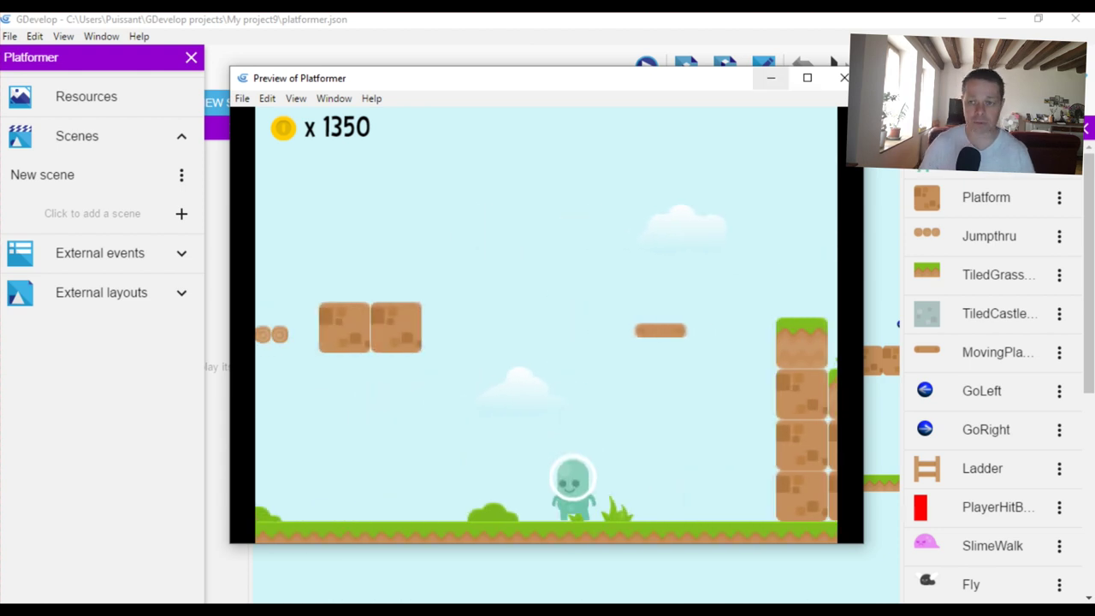
click(844, 78)
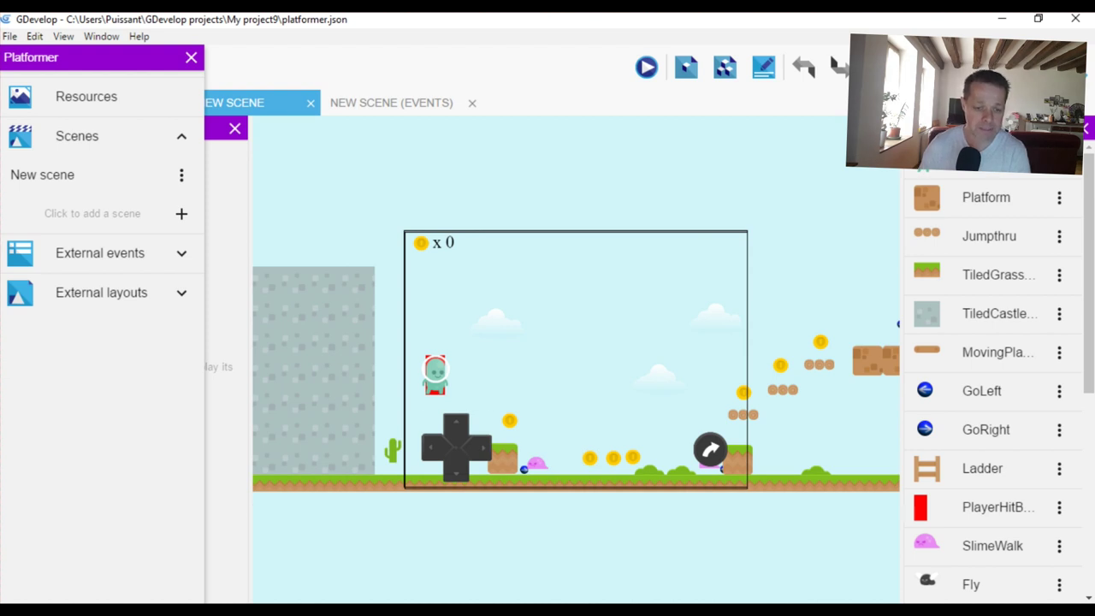
Place a second SlimeWalk slime high in the level near the clouds.
click(537, 462)
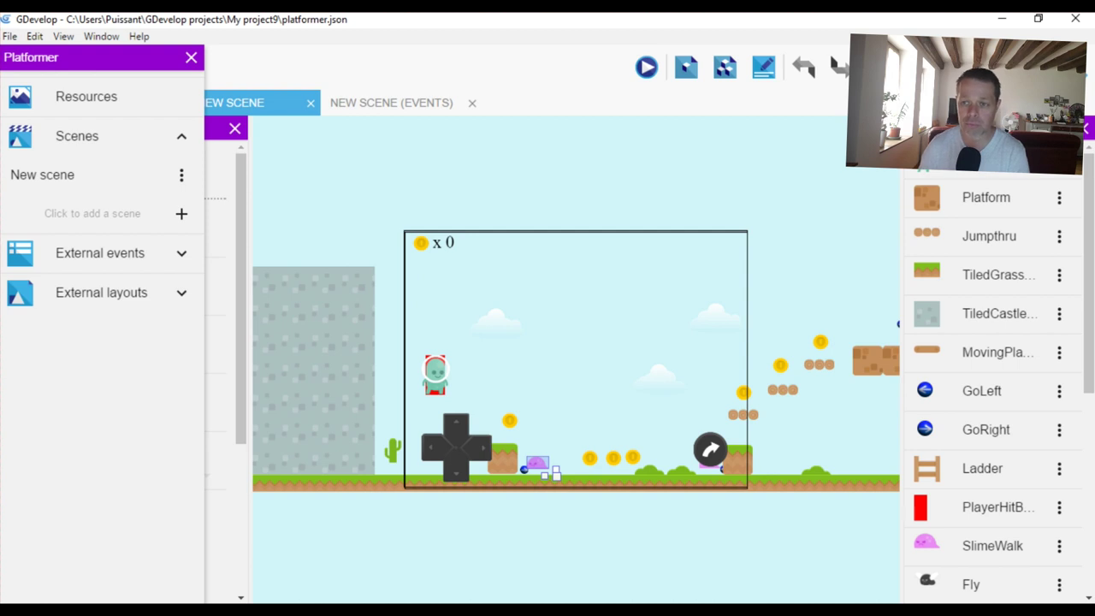
click(992, 545)
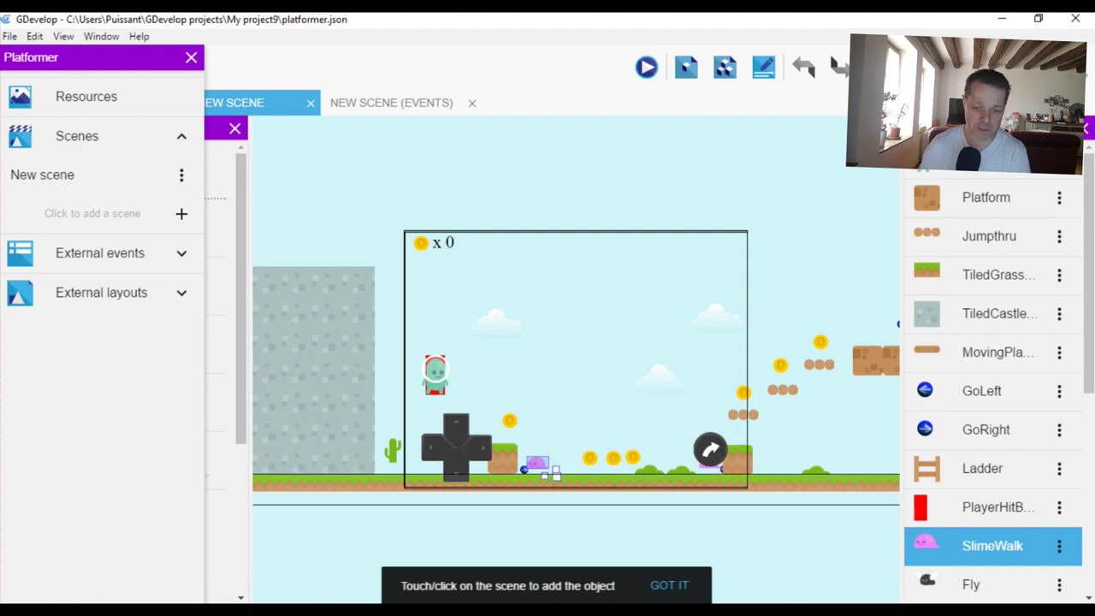
click(656, 339)
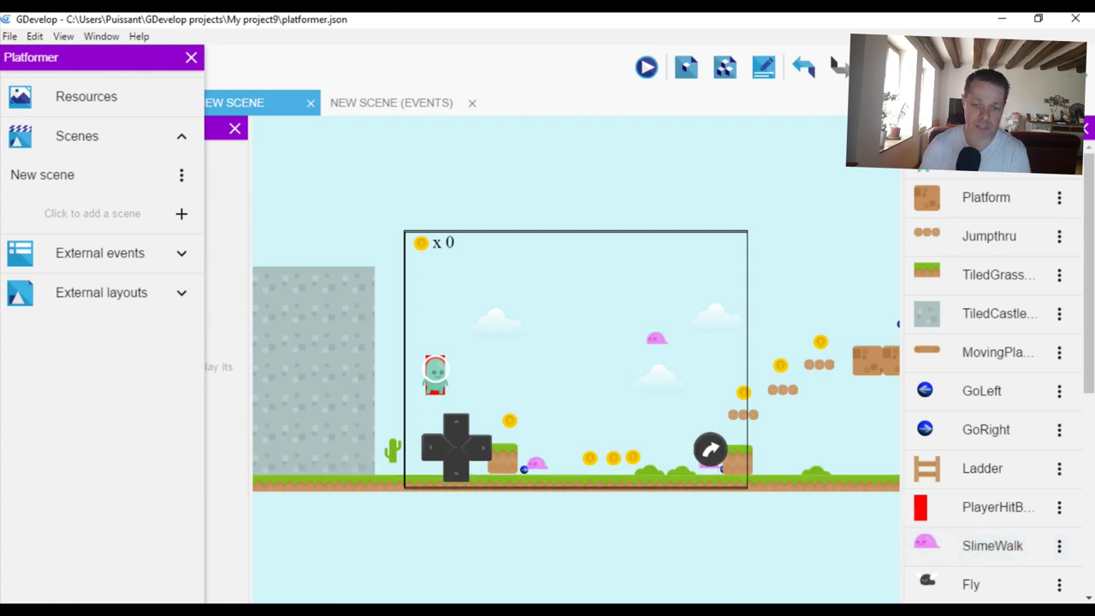
Preview the level, running right and jumping for coins, then close the preview.
double_click(557, 325)
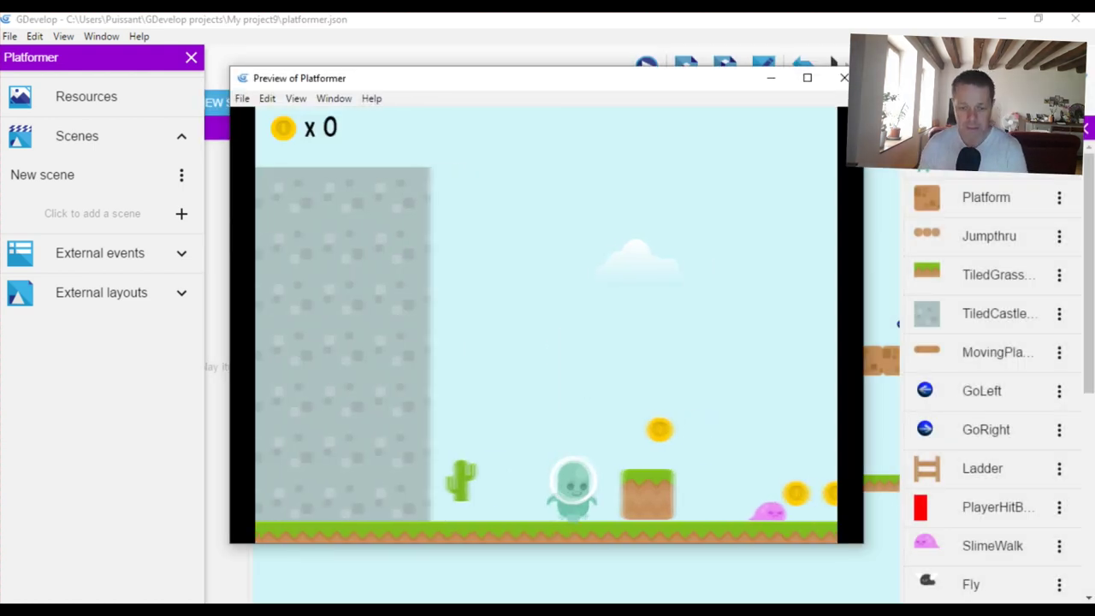
key(Right)
key(space)
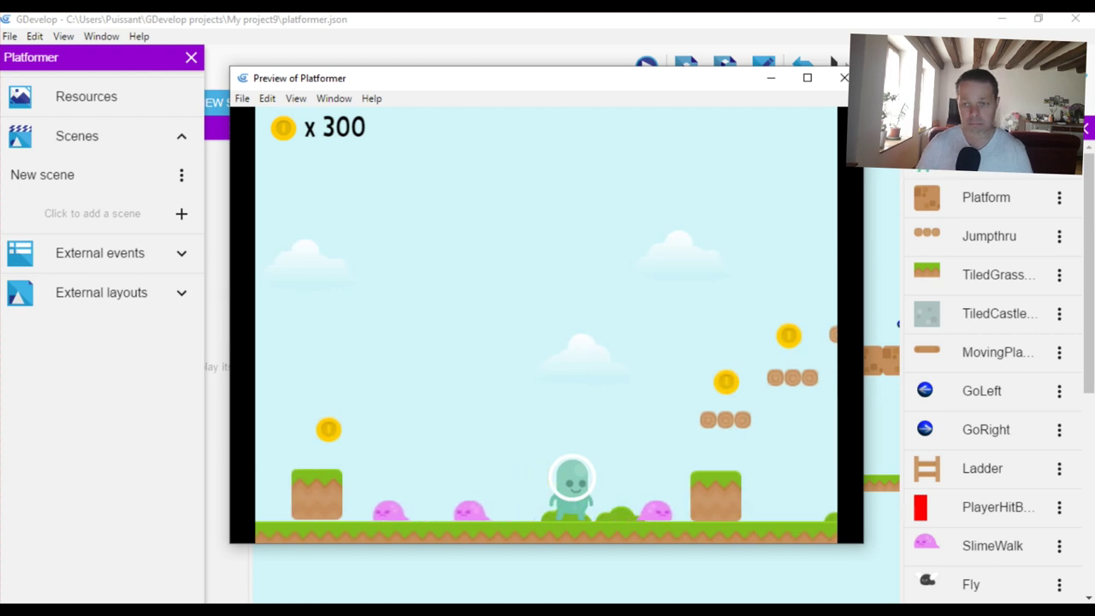
click(844, 78)
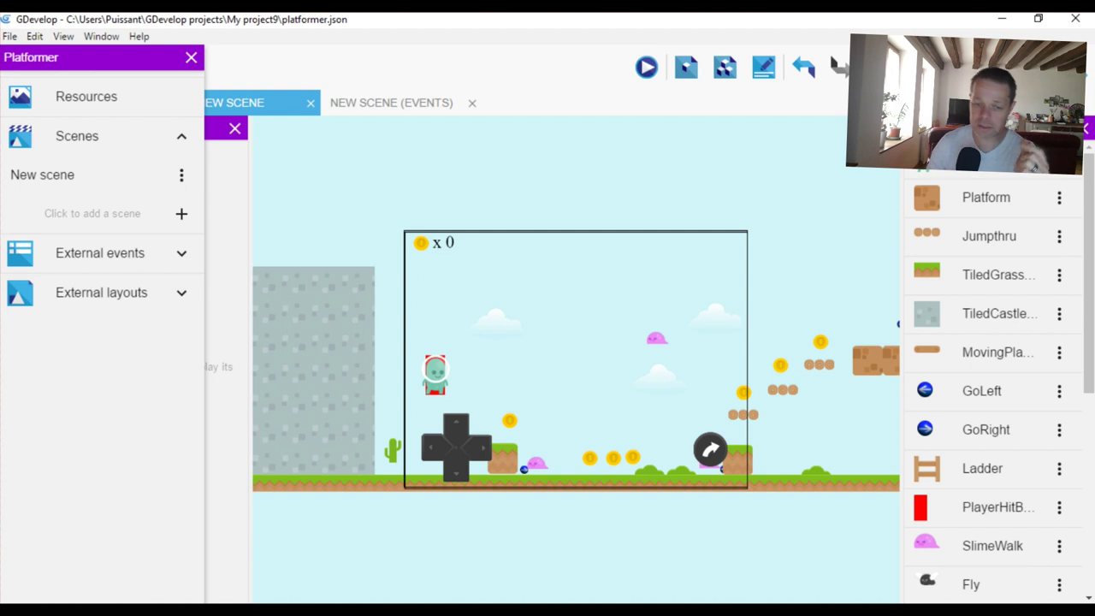
Enlarge the new sky slime, shift it left, and test it in a preview run.
click(656, 338)
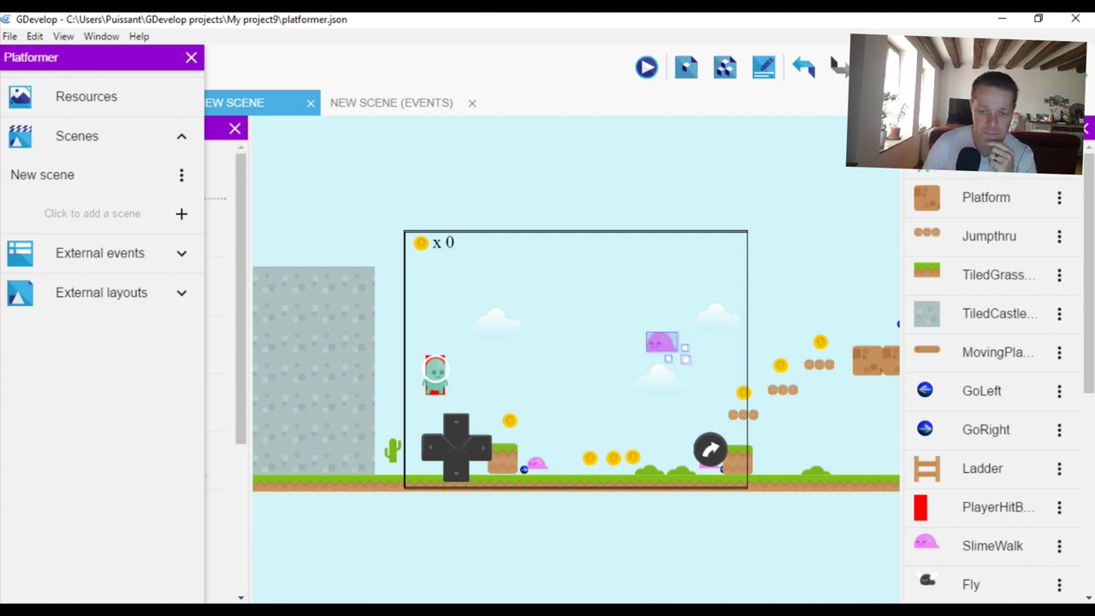
drag(656, 338, 540, 341)
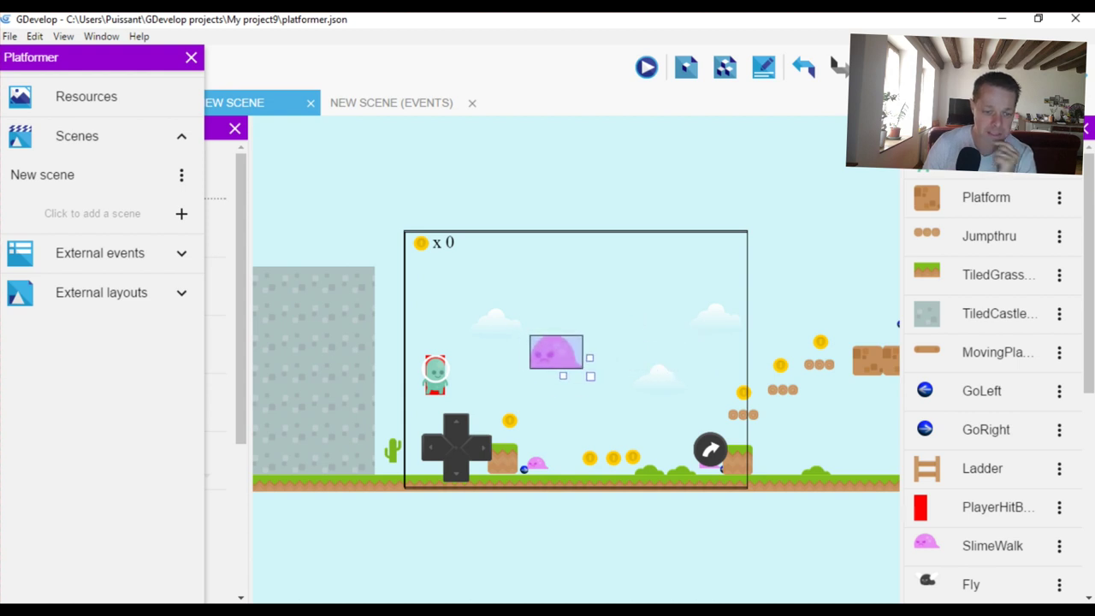
click(646, 67)
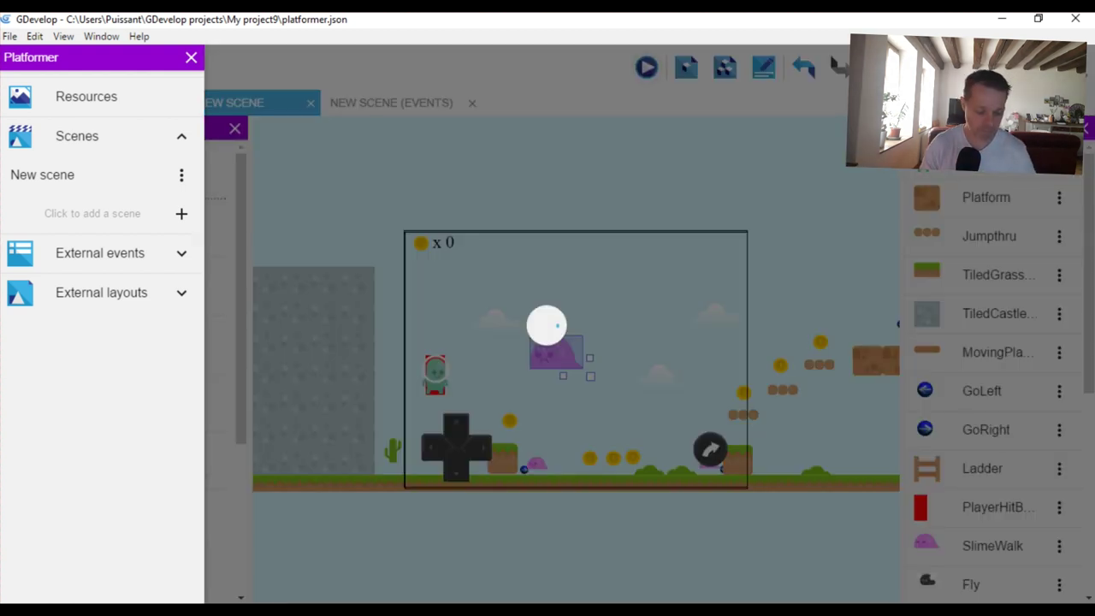
key(Right)
key(space)
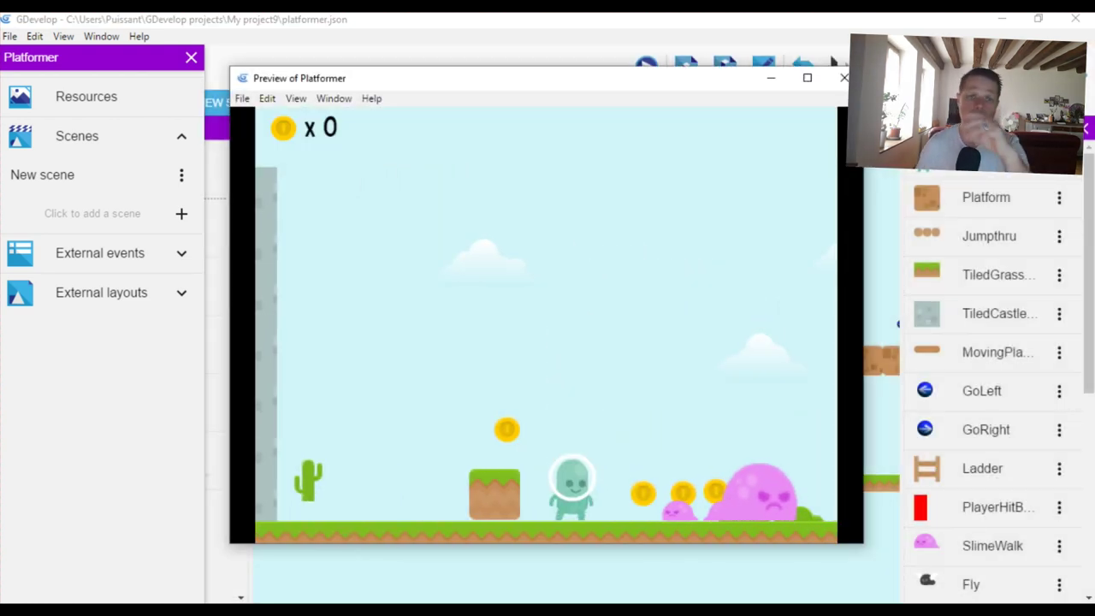
key(alt+F4)
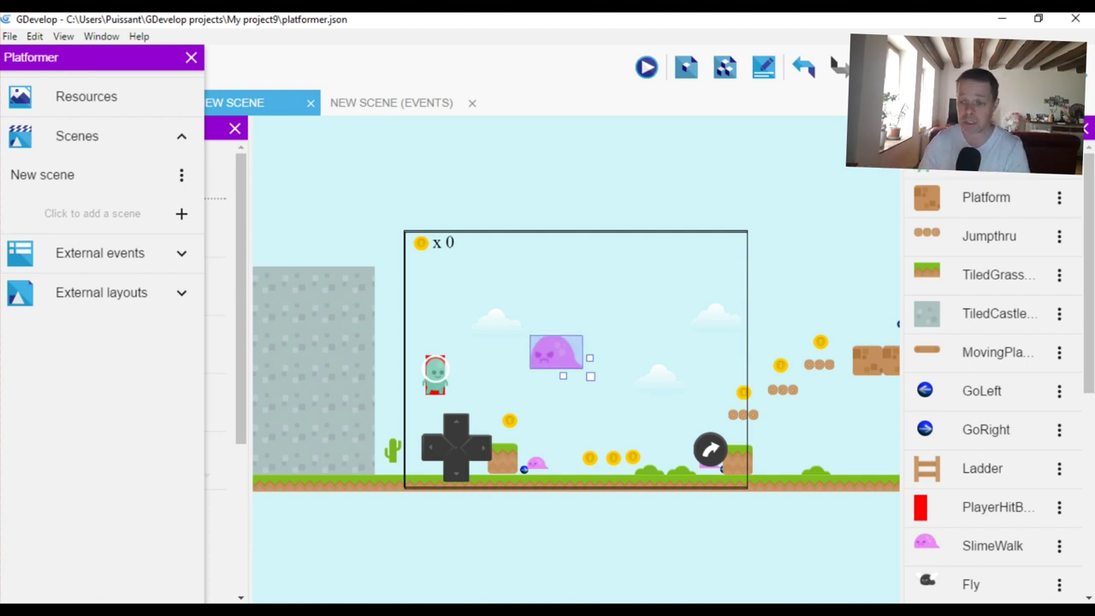
Place a TiledGrass block on the right-hand ground, deleting the extra grass instance.
scroll(992, 385, down, 3)
scroll(993, 385, down, 3)
scroll(992, 385, up, 10)
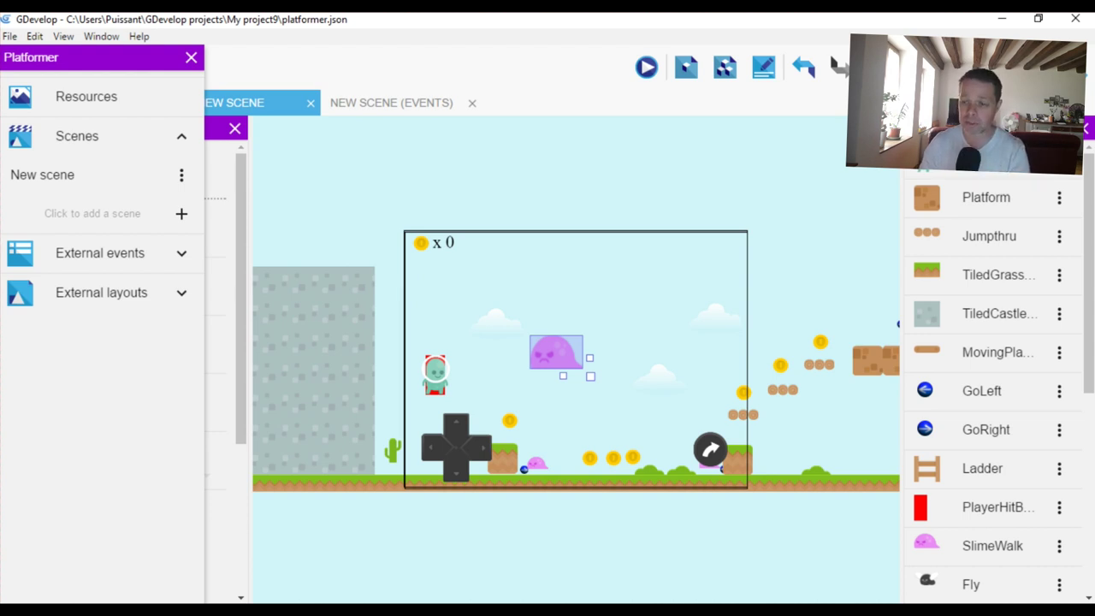
click(992, 274)
mouse_move(992, 275)
mouse_down()
mouse_move(868, 475)
mouse_move(849, 483)
mouse_up()
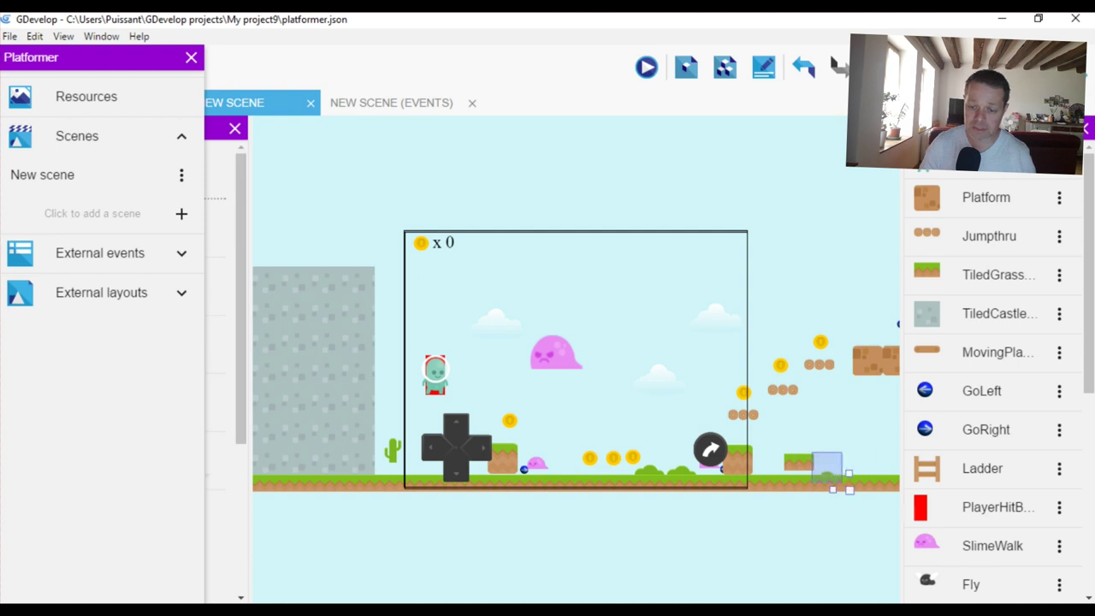
key(Delete)
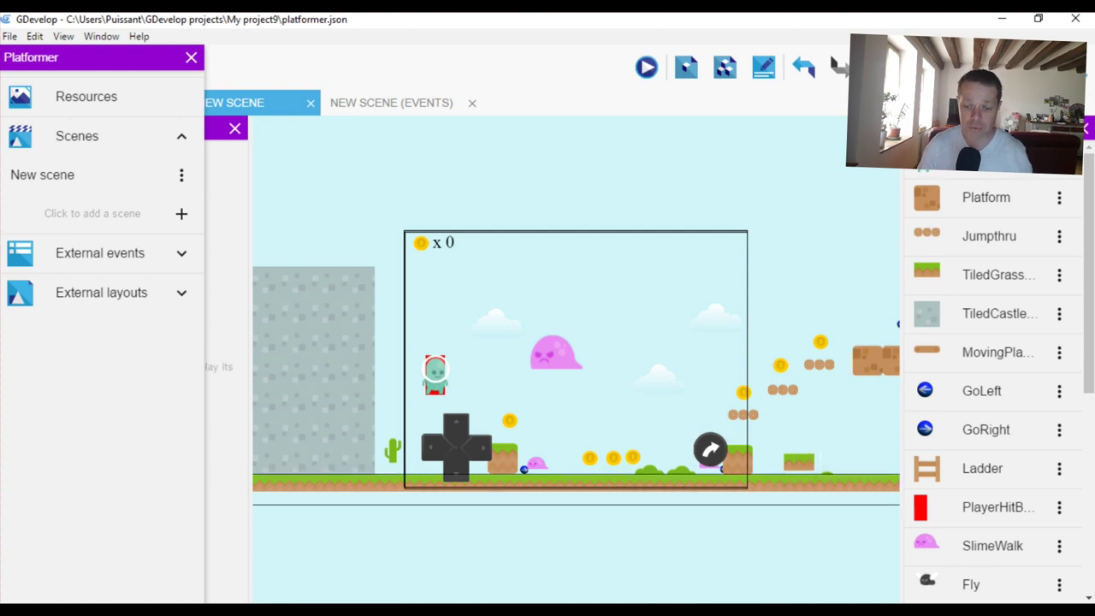
Bring up the new object type choices from the Objects list.
scroll(992, 385, down, 5)
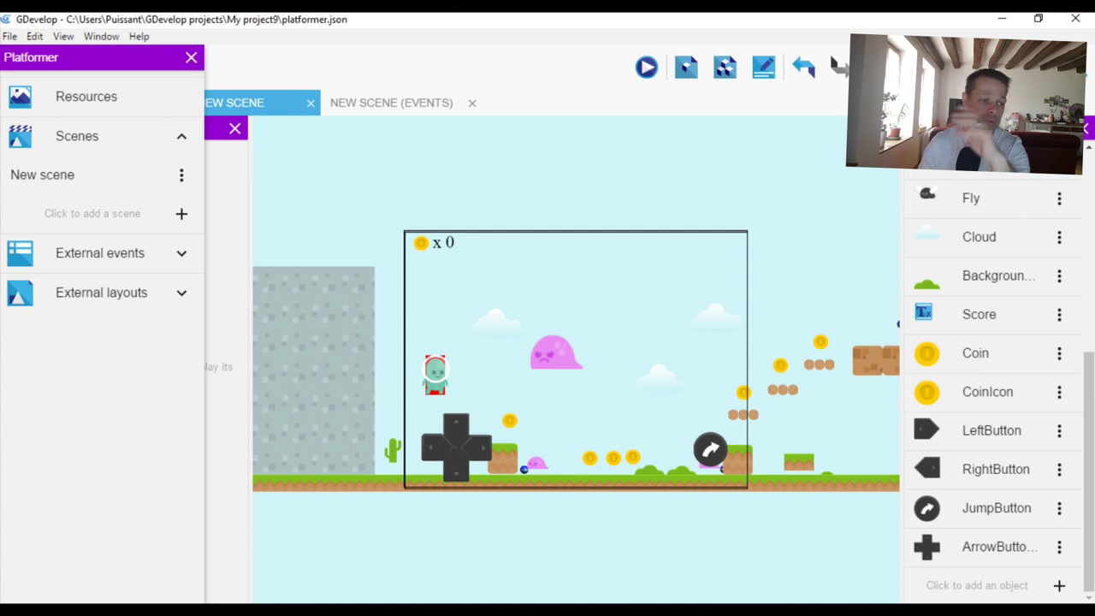
scroll(992, 385, up, 5)
scroll(576, 350, down, 1)
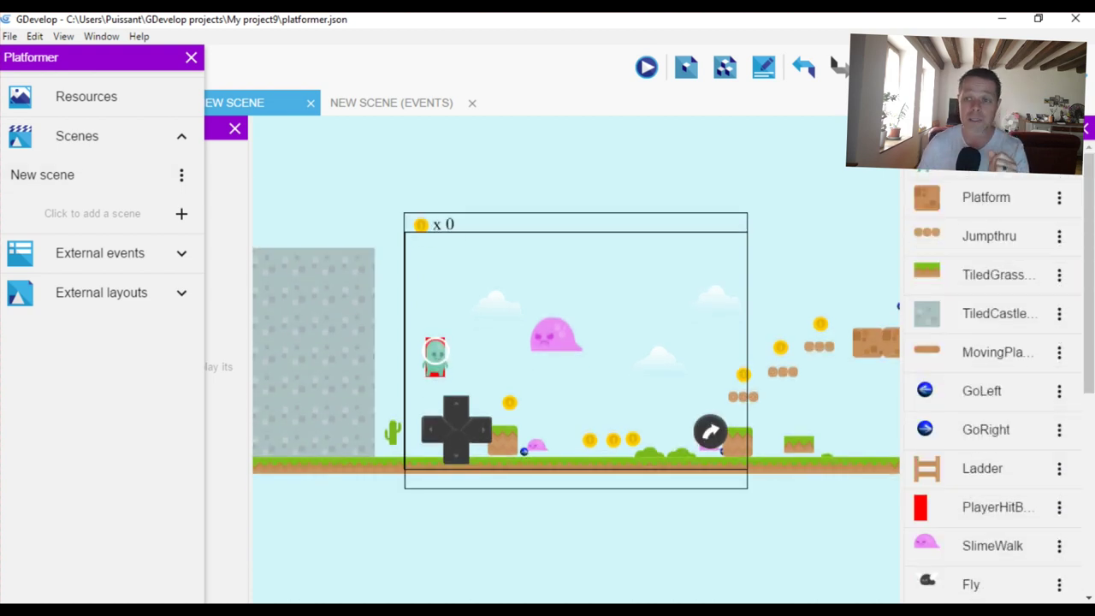
scroll(576, 350, down, 1)
scroll(576, 350, down, 1)
scroll(992, 385, down, 5)
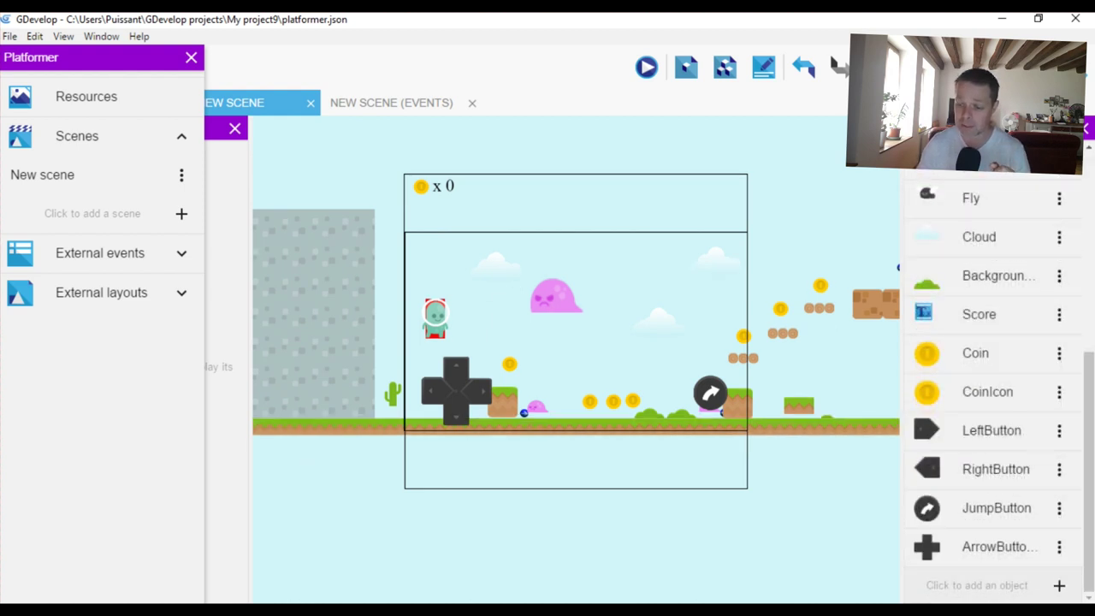
click(992, 585)
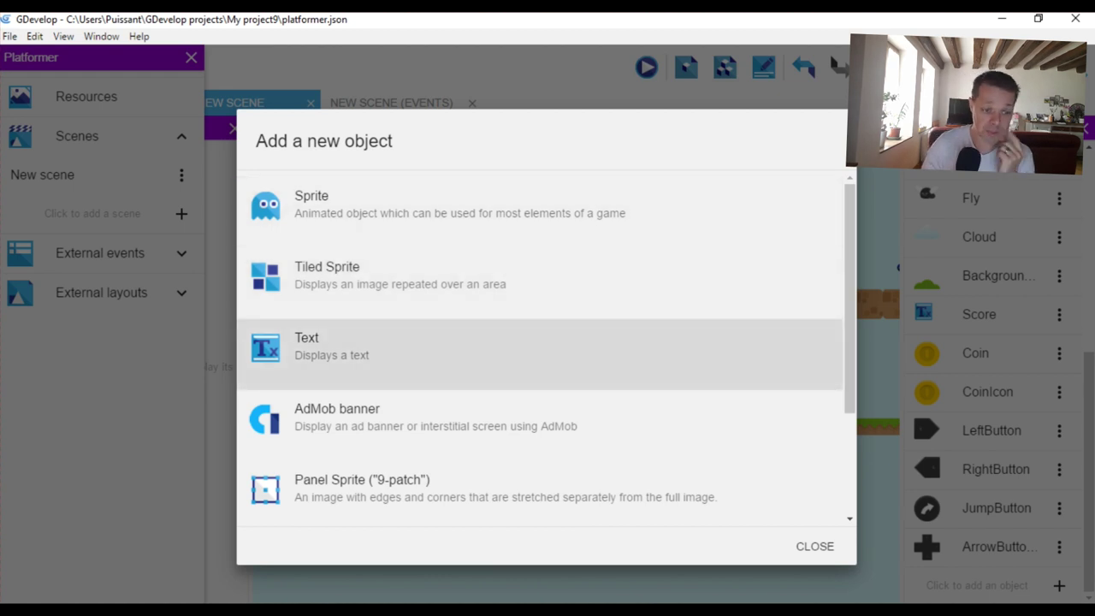
Create the NewObject Text object reading 'SplashEx the Best' in bold red F90505.
scroll(539, 411, down, 2)
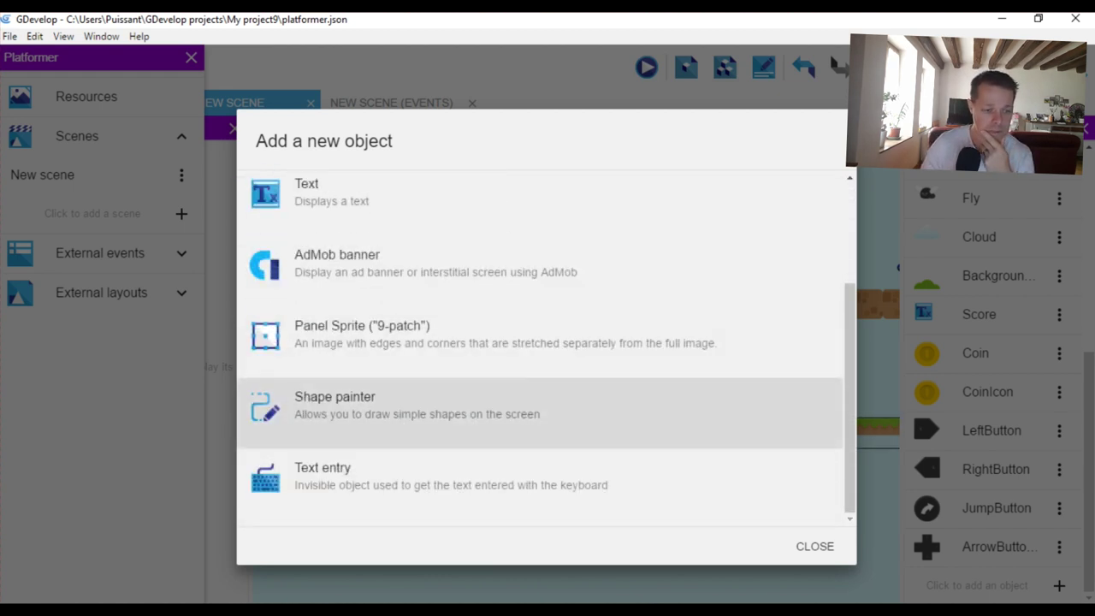
scroll(539, 413, up, 2)
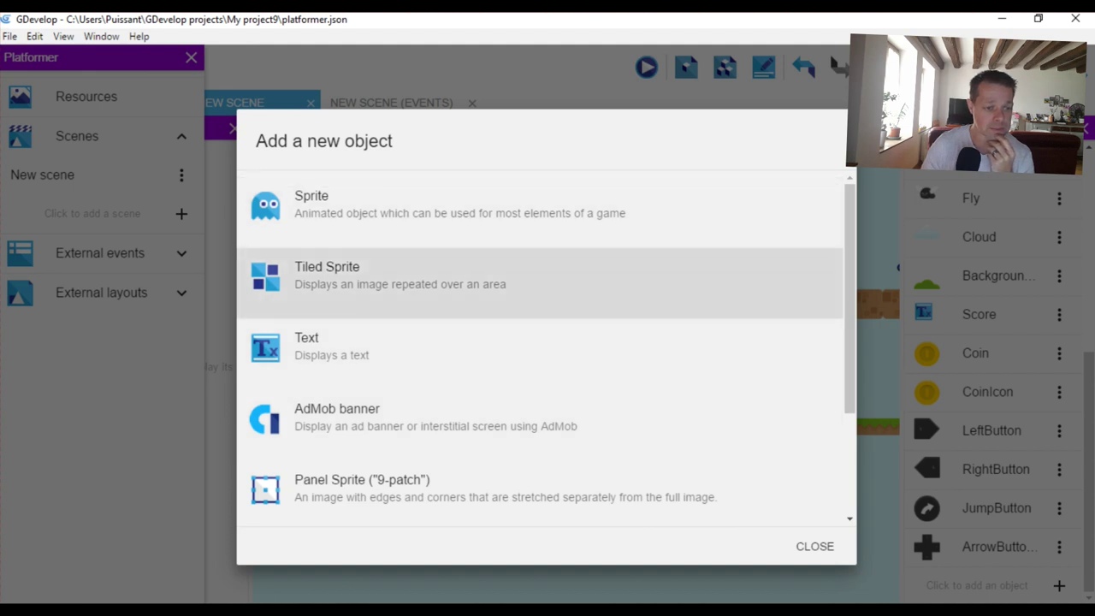
click(342, 346)
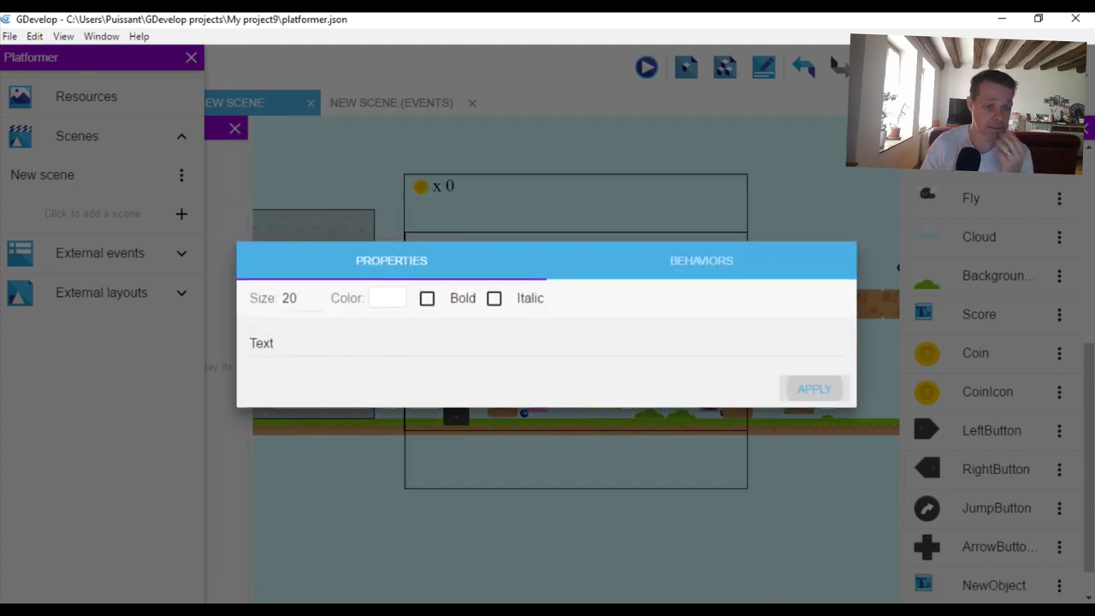
key(shift+Tab)
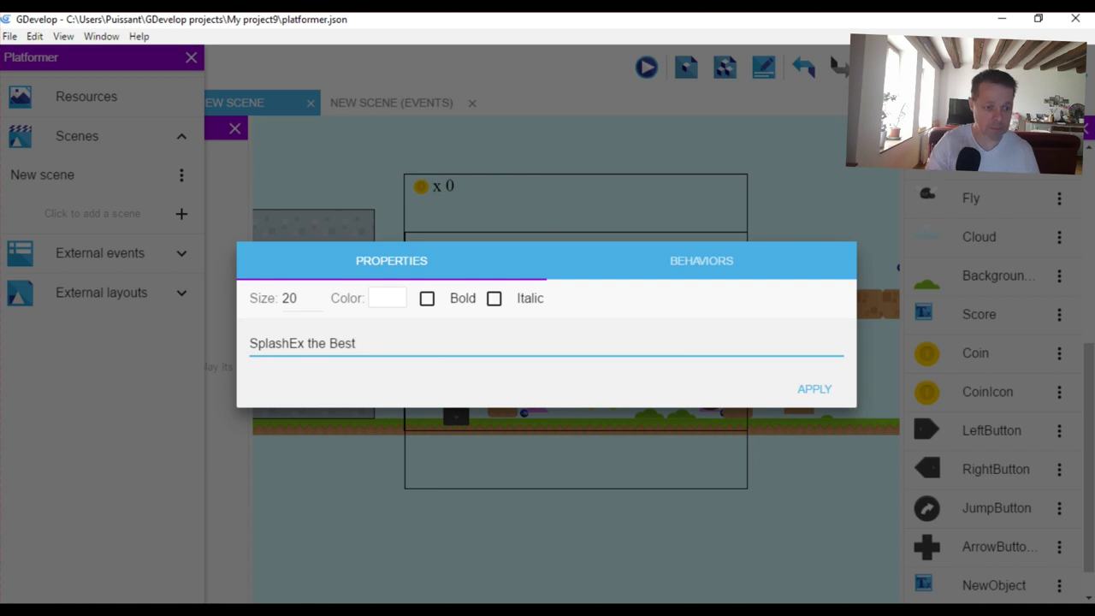
click(387, 297)
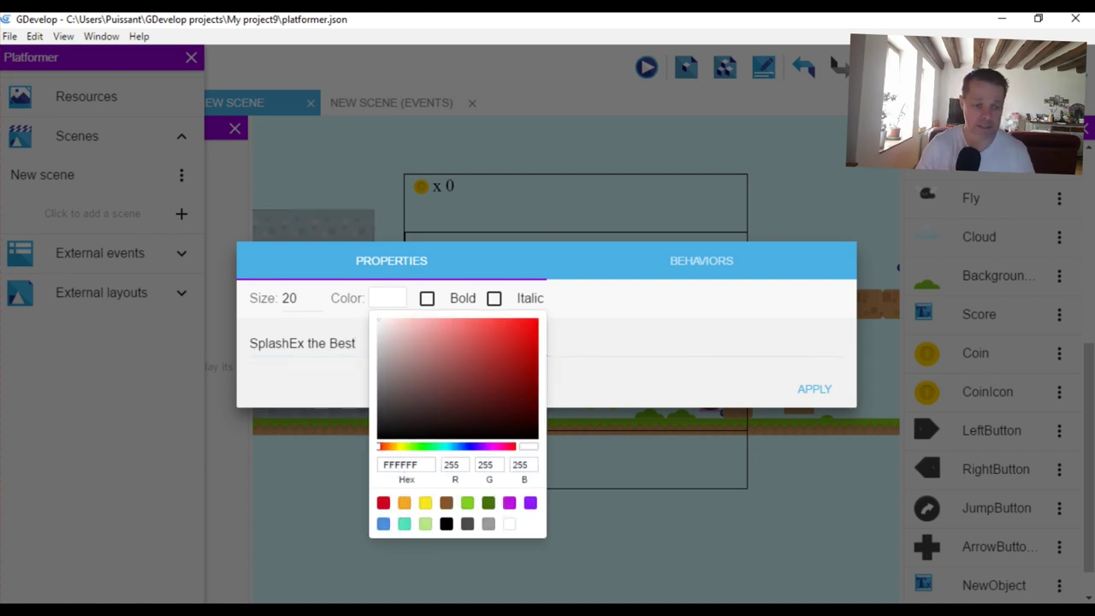
key(Escape)
click(386, 298)
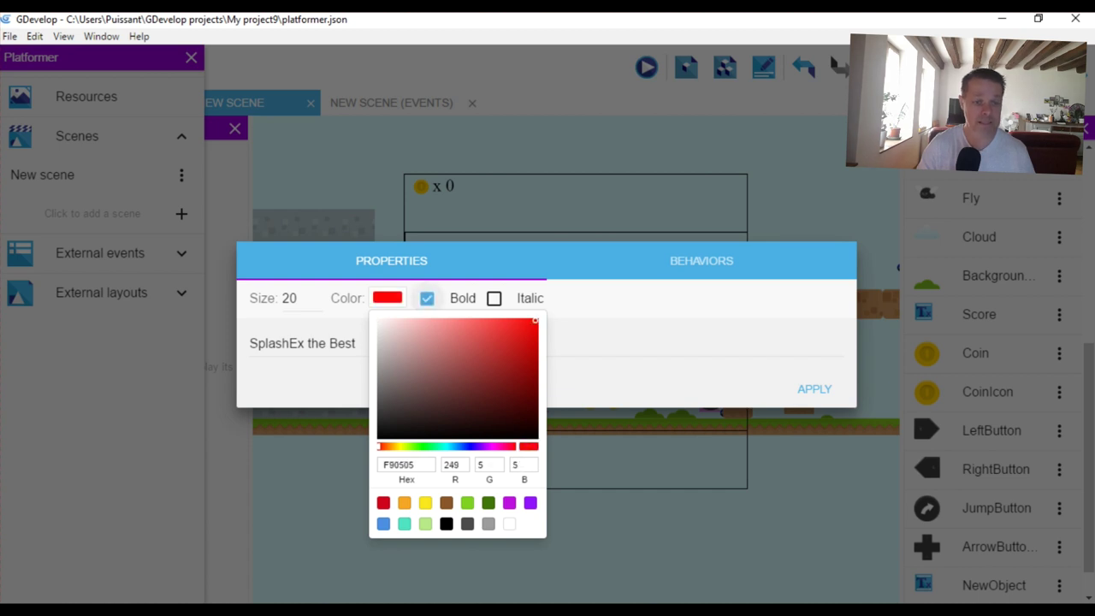
key(Escape)
key(Escape)
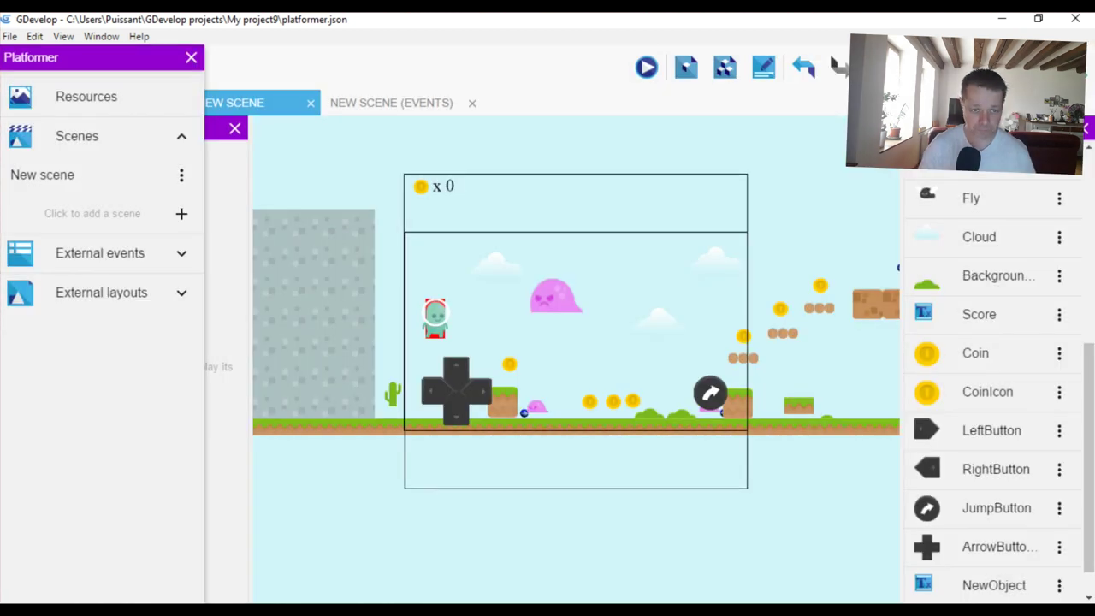
Place the NewObject text in the scene above the pink slime.
scroll(992, 385, down, 1)
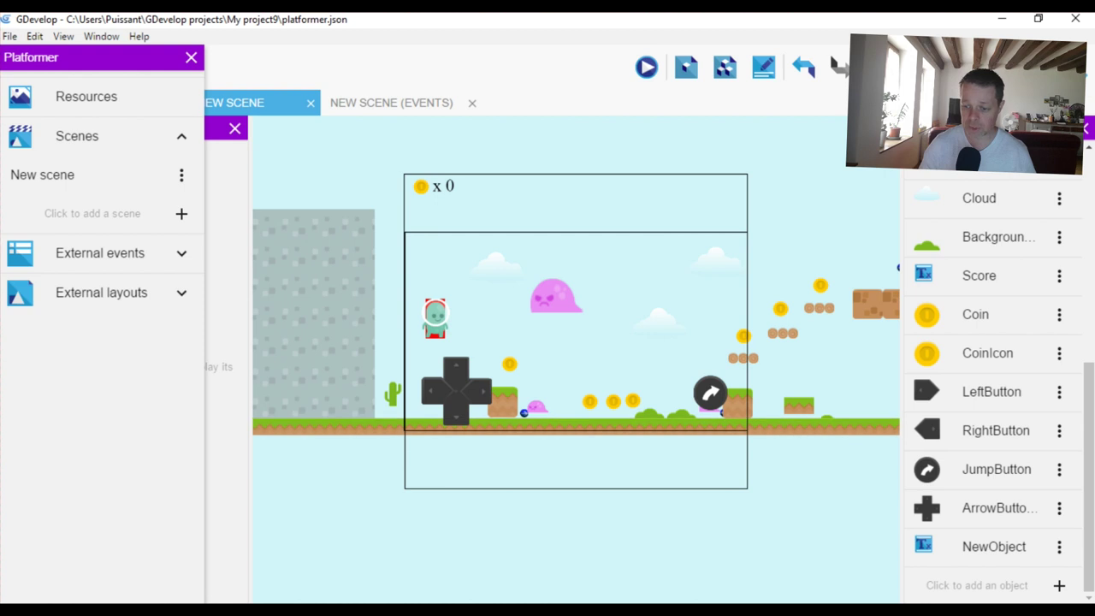
scroll(993, 385, up, 5)
scroll(993, 385, down, 10)
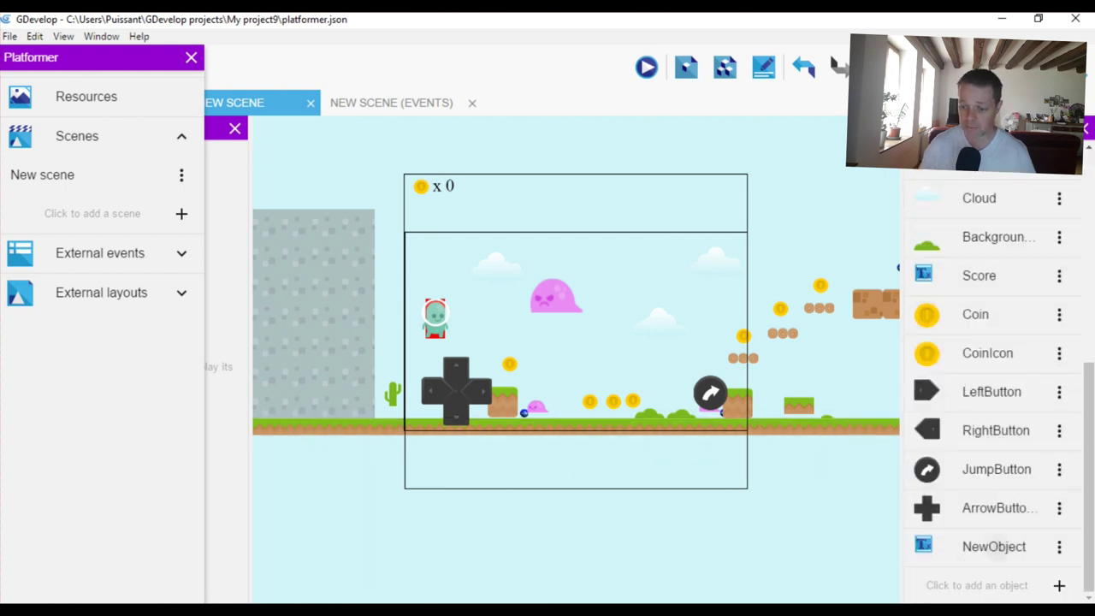
click(993, 546)
mouse_move(992, 546)
mouse_down()
mouse_move(654, 256)
mouse_move(554, 245)
mouse_move(674, 306)
mouse_up()
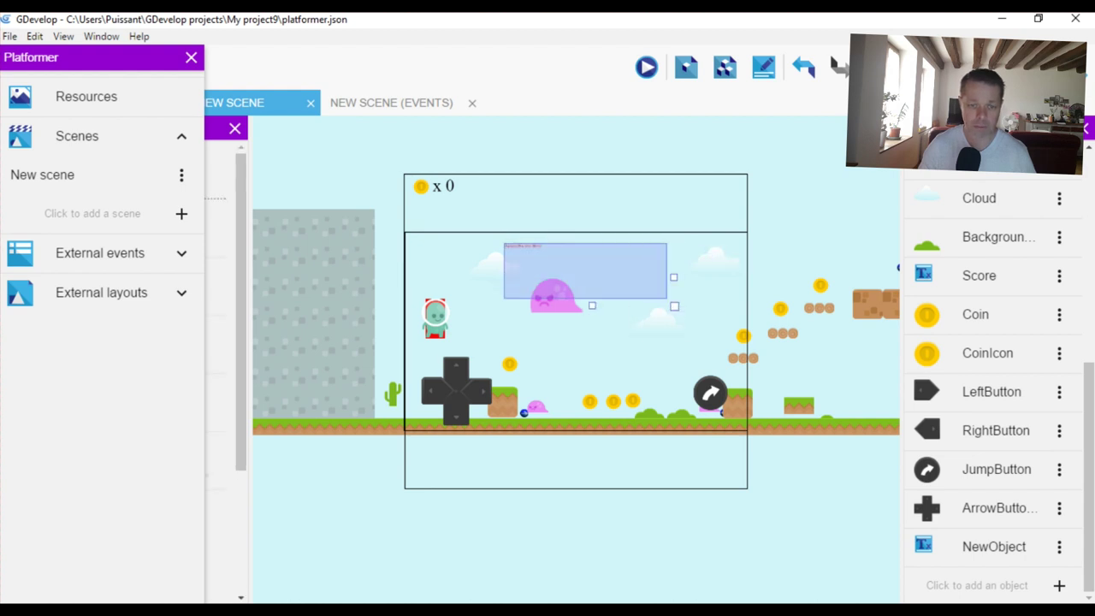
key(Escape)
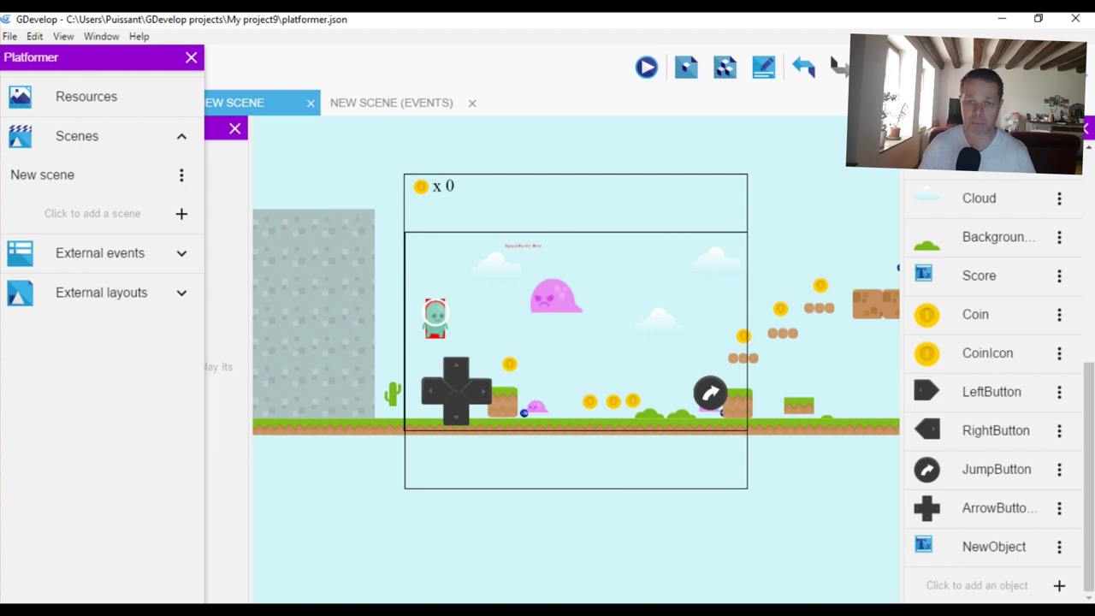
Preview the game, walking left and right and jumping near the enemy, then close it.
key(ctrl+Return)
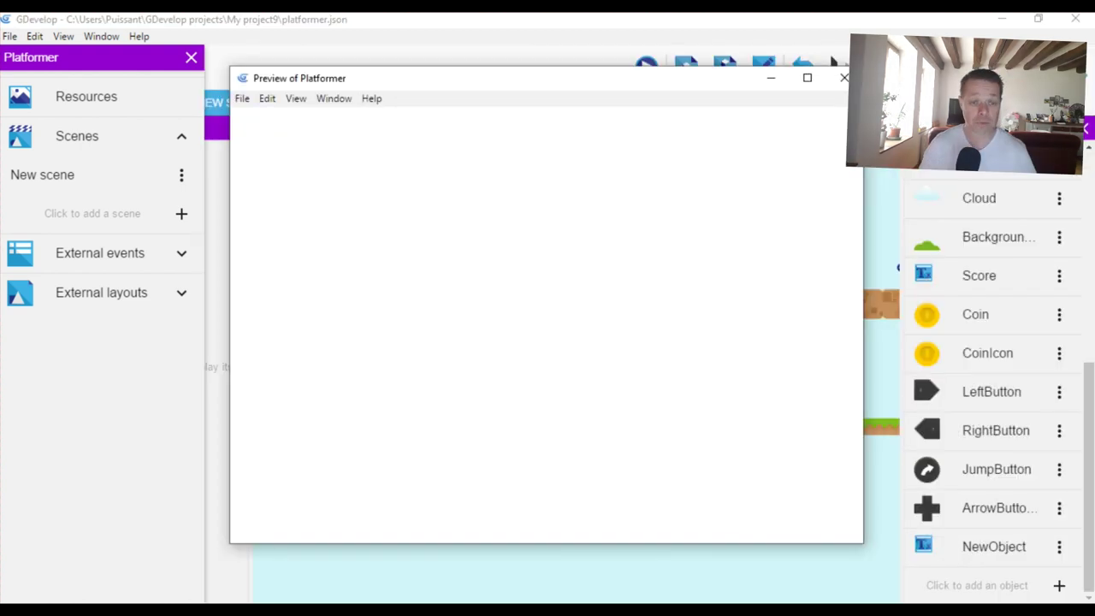
key(Right)
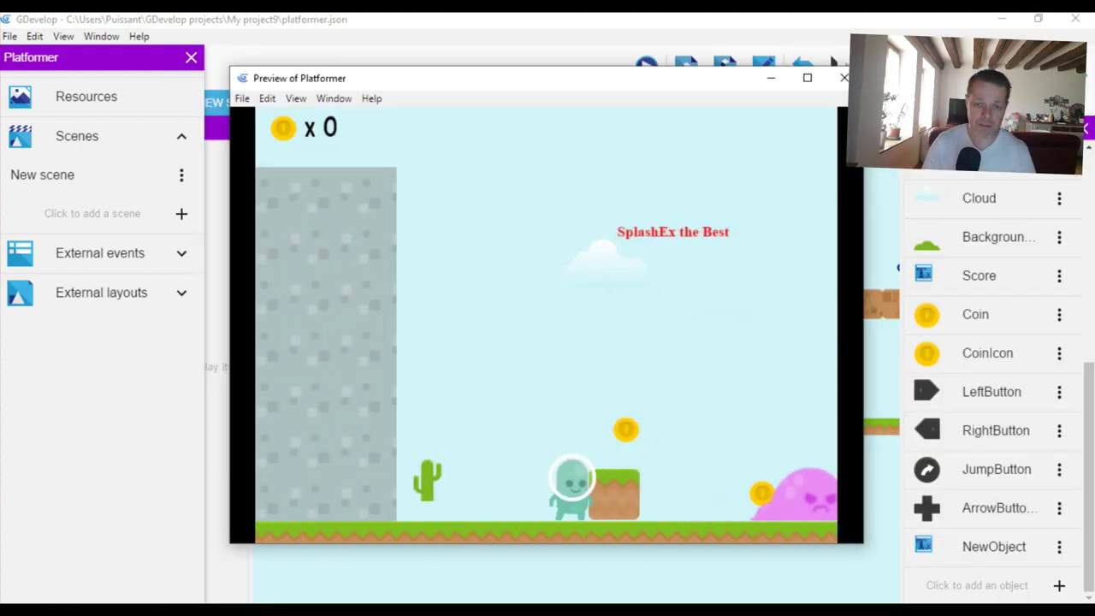
key(Right)
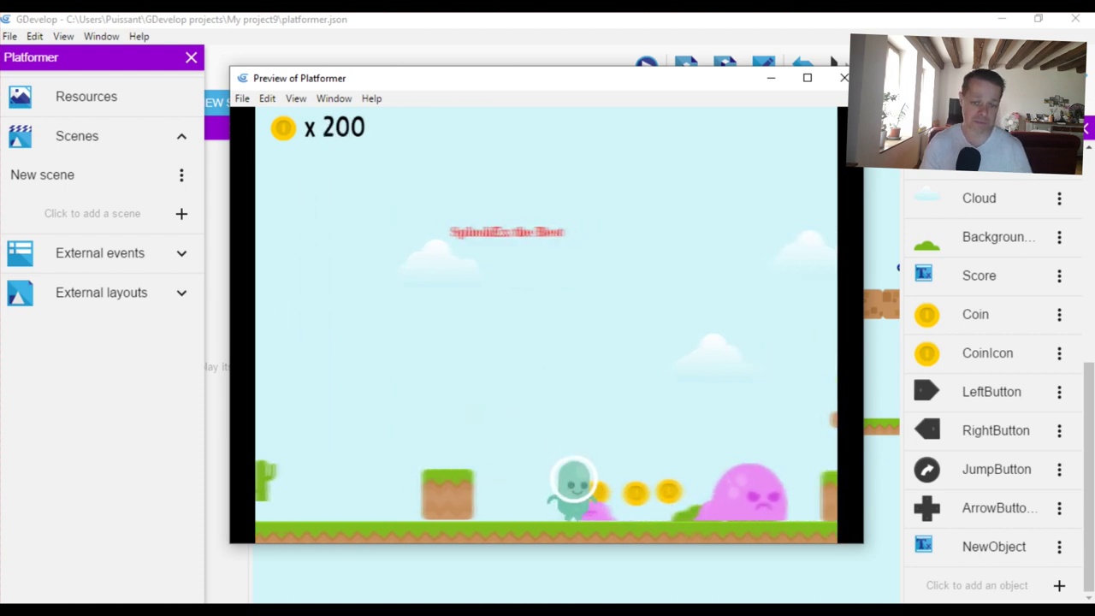
key(Left)
key(Right)
key(Left)
key(Left)
key(space)
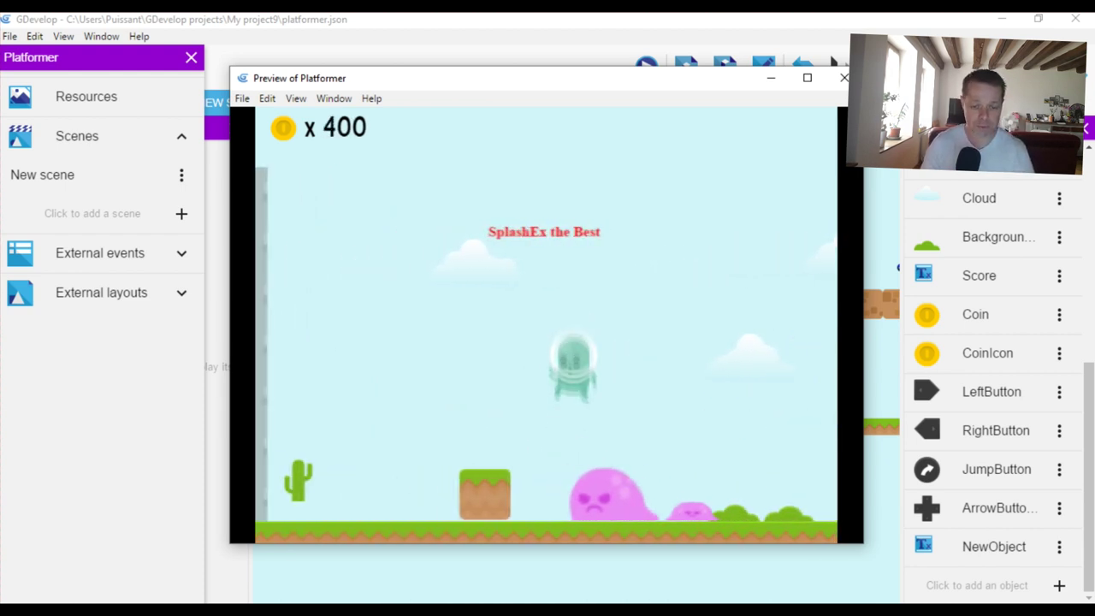
key(space)
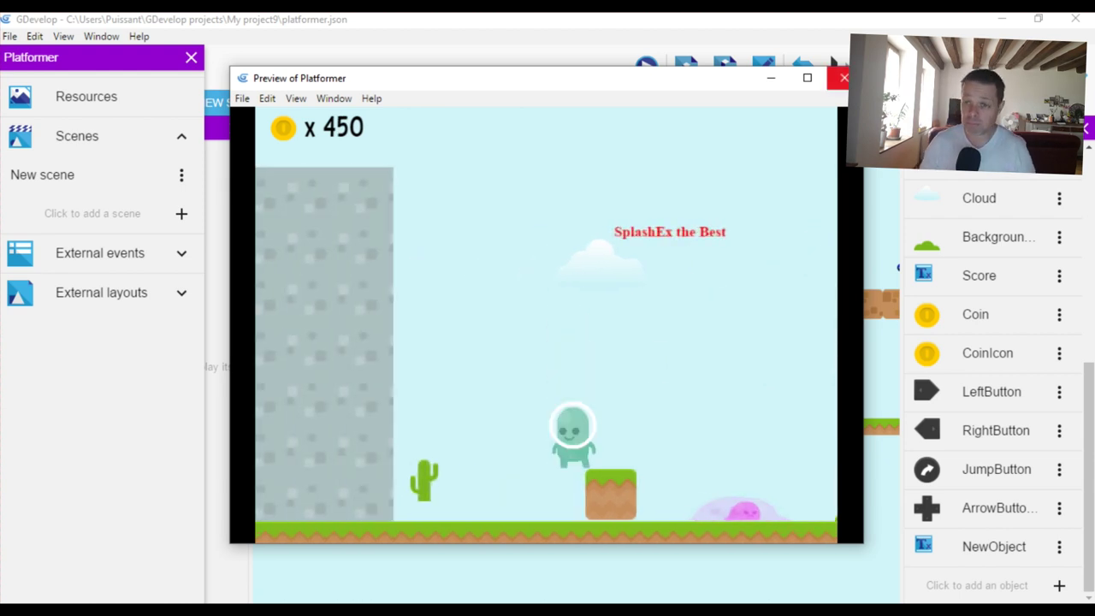
click(843, 78)
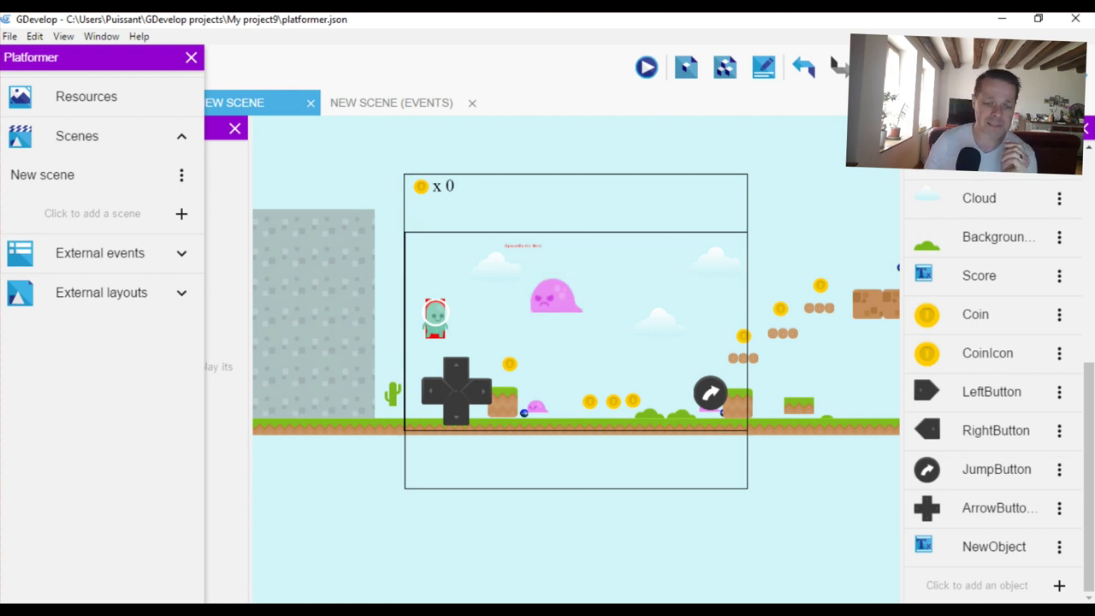
Select the pink slime and open the EnemiesManagement external events sheet.
click(556, 295)
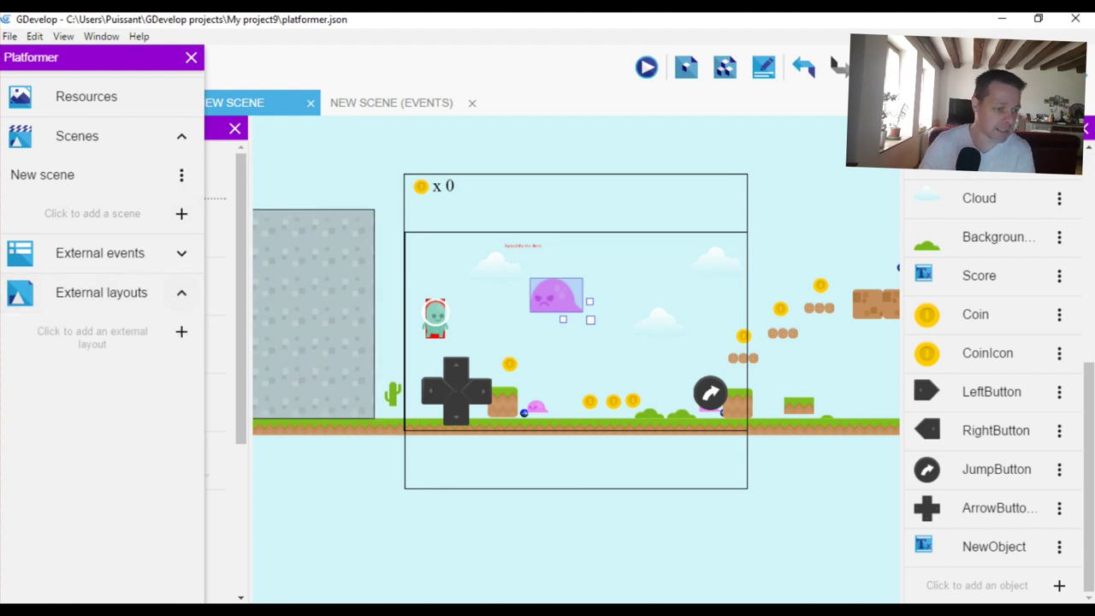
click(182, 252)
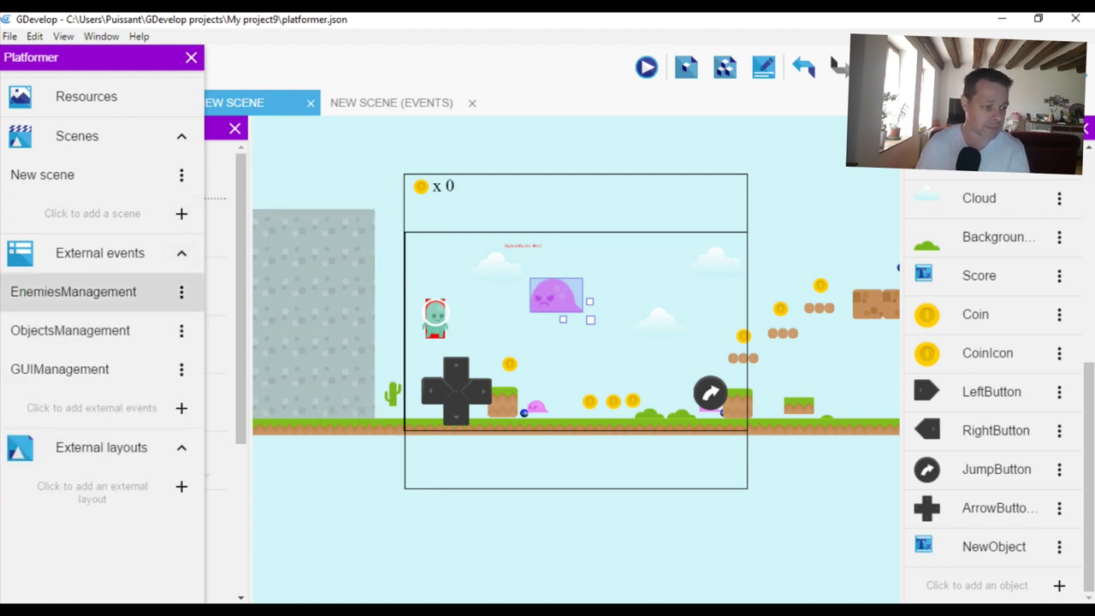
click(74, 291)
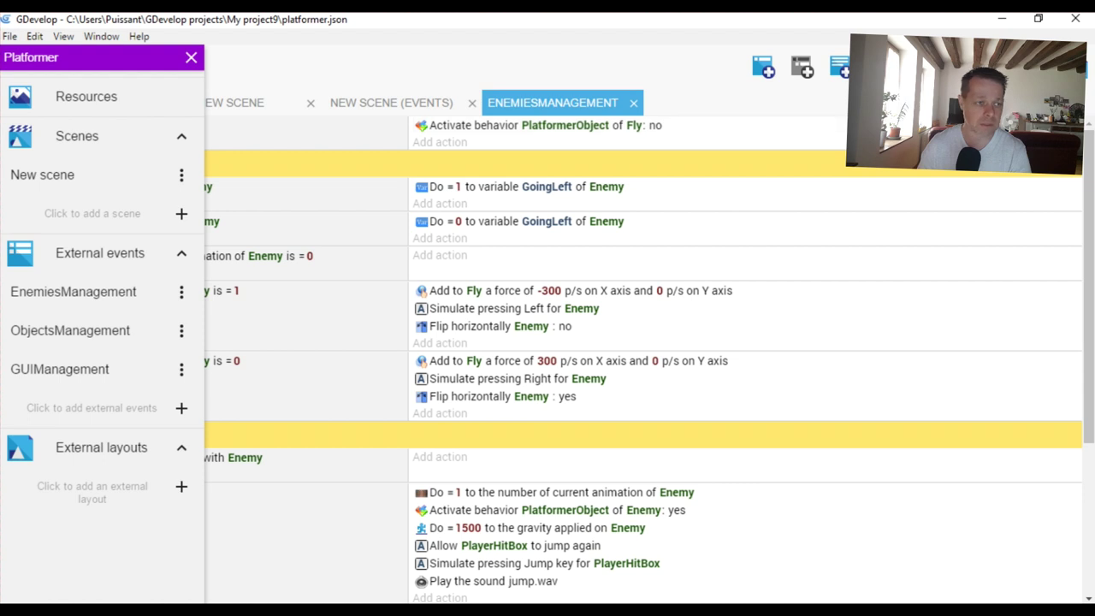
Close the project manager and switch to the New scene events sheet.
key(Escape)
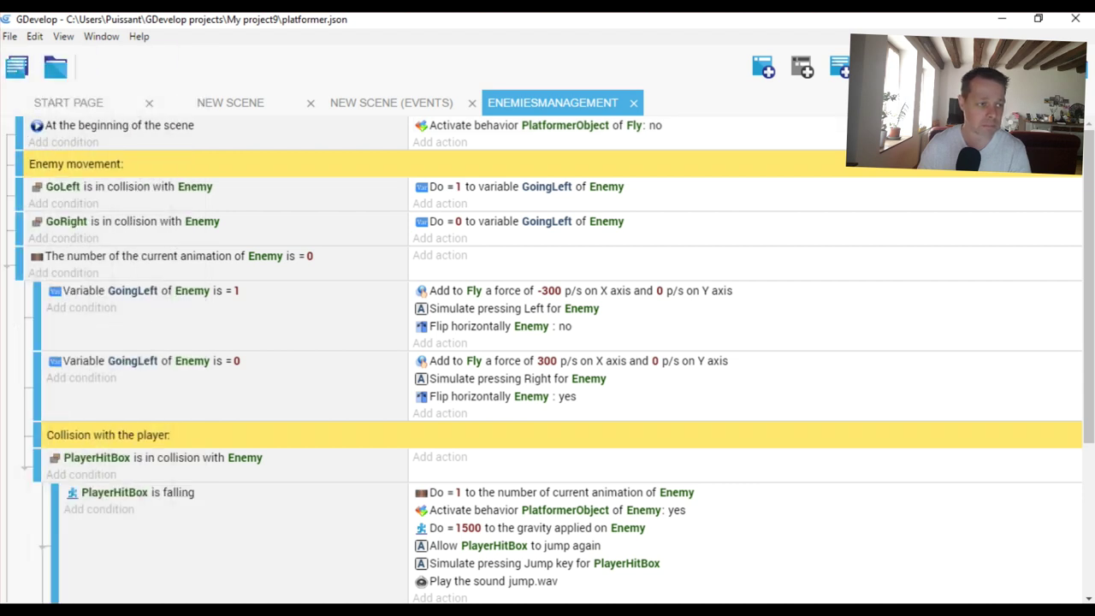
click(391, 103)
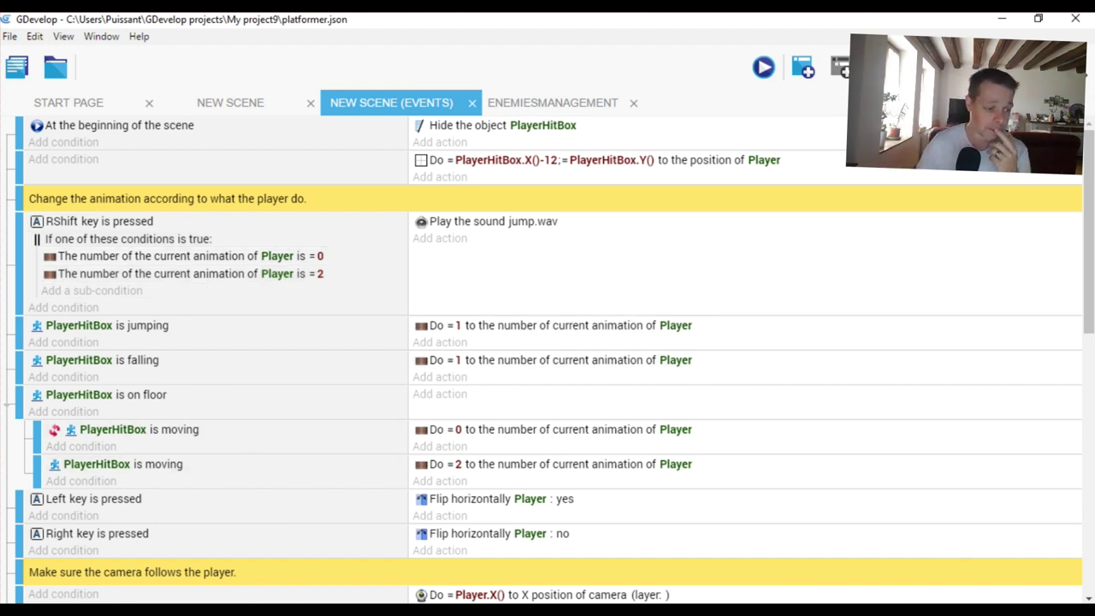
Inspect the 'Left key is pressed' condition, then return to the EnemiesManagement events.
click(94, 499)
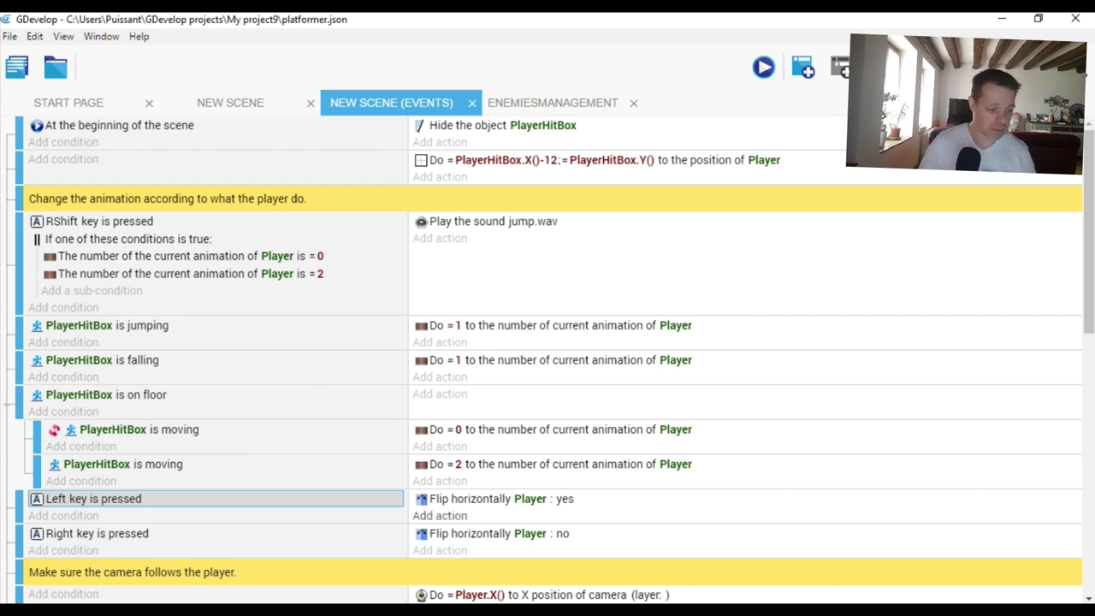
scroll(547, 360, down, 1)
scroll(547, 360, up, 1)
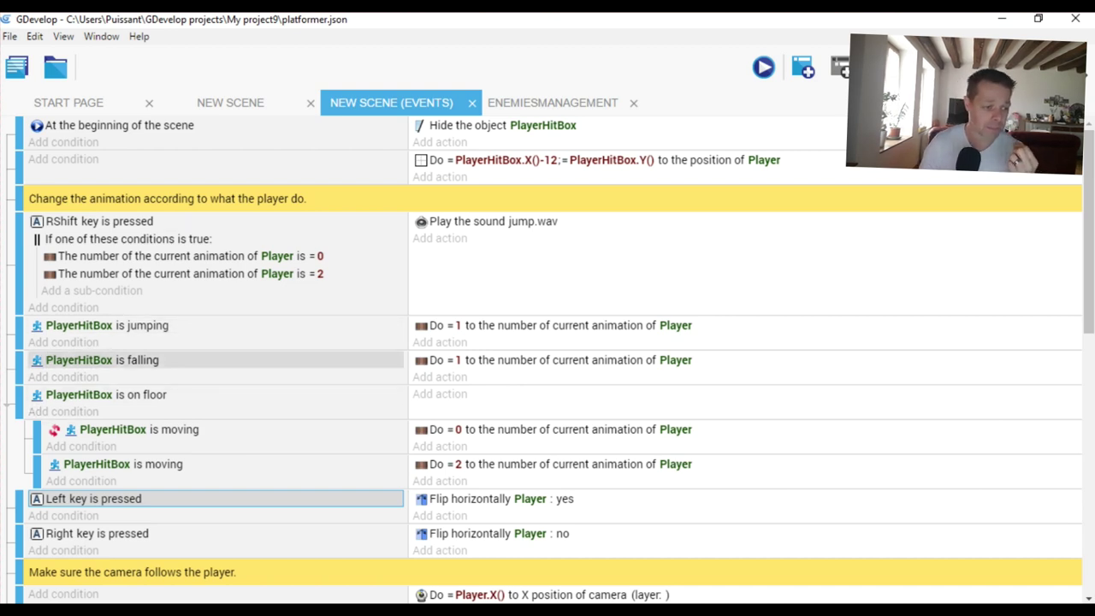
scroll(214, 359, down, 1)
scroll(214, 221, up, 1)
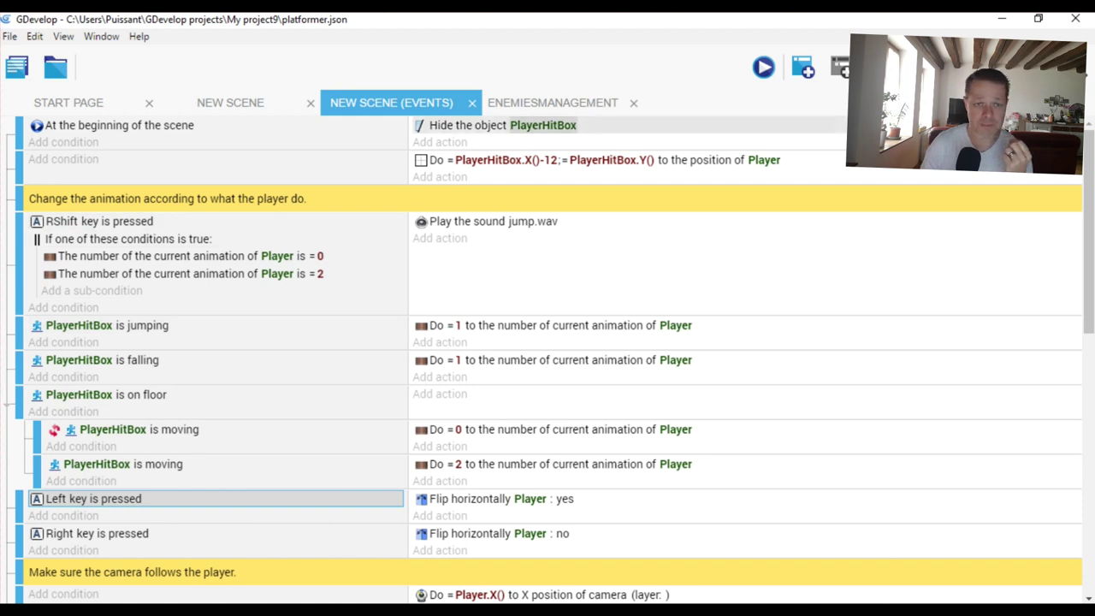
click(552, 103)
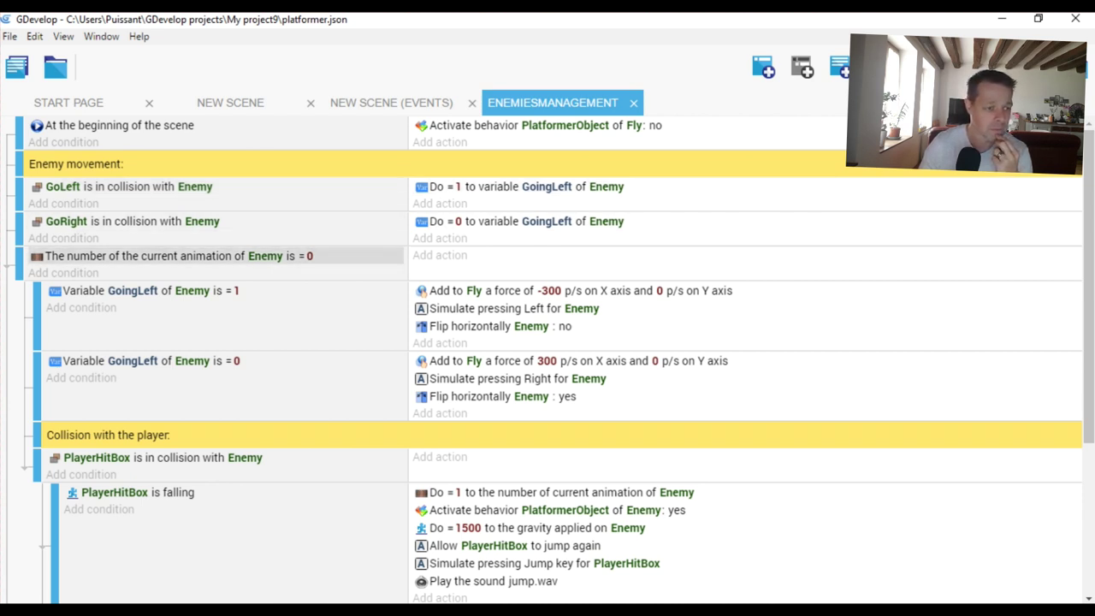
Add a new condition to the 'At the beginning of the scene' event.
scroll(548, 359, down, 3)
scroll(548, 359, up, 3)
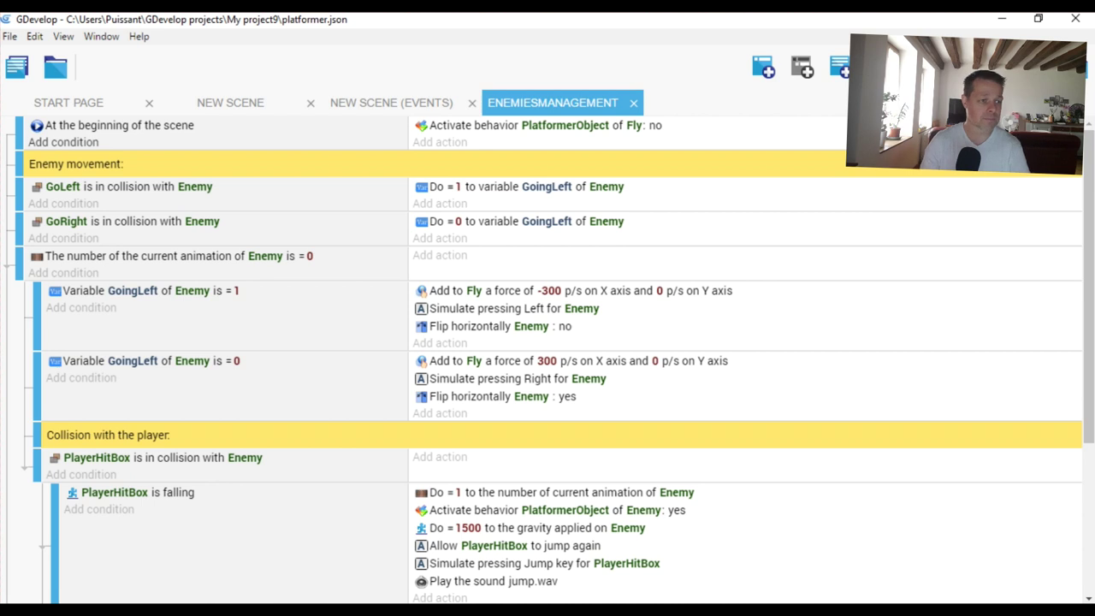
click(63, 142)
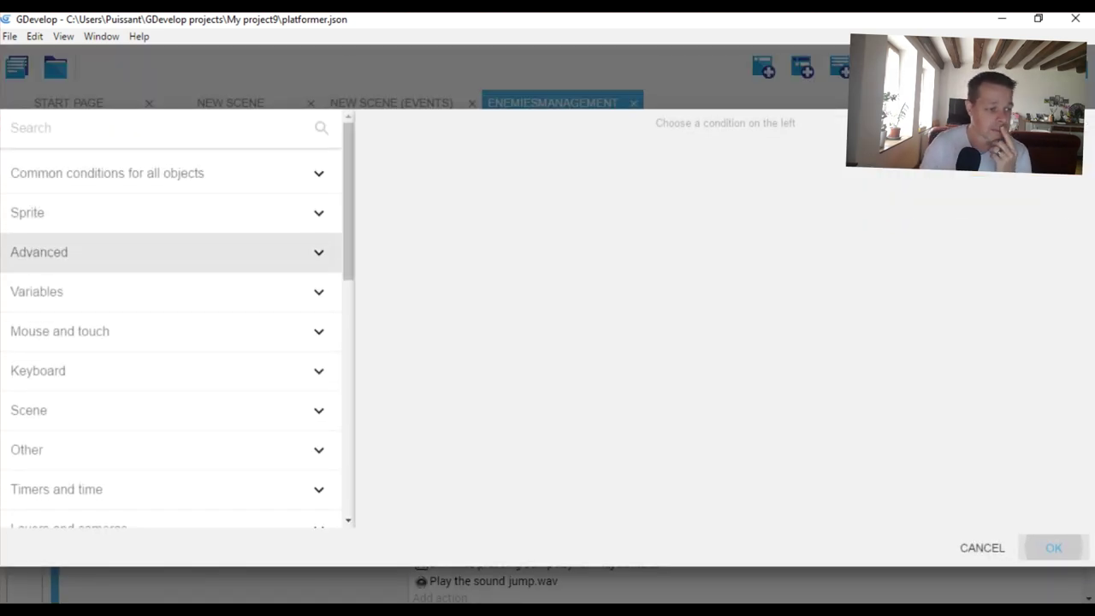
Choose the pixel-perfect Collision condition from the Sprite conditions.
scroll(172, 256, down, 1)
scroll(171, 265, down, 5)
scroll(171, 321, down, 2)
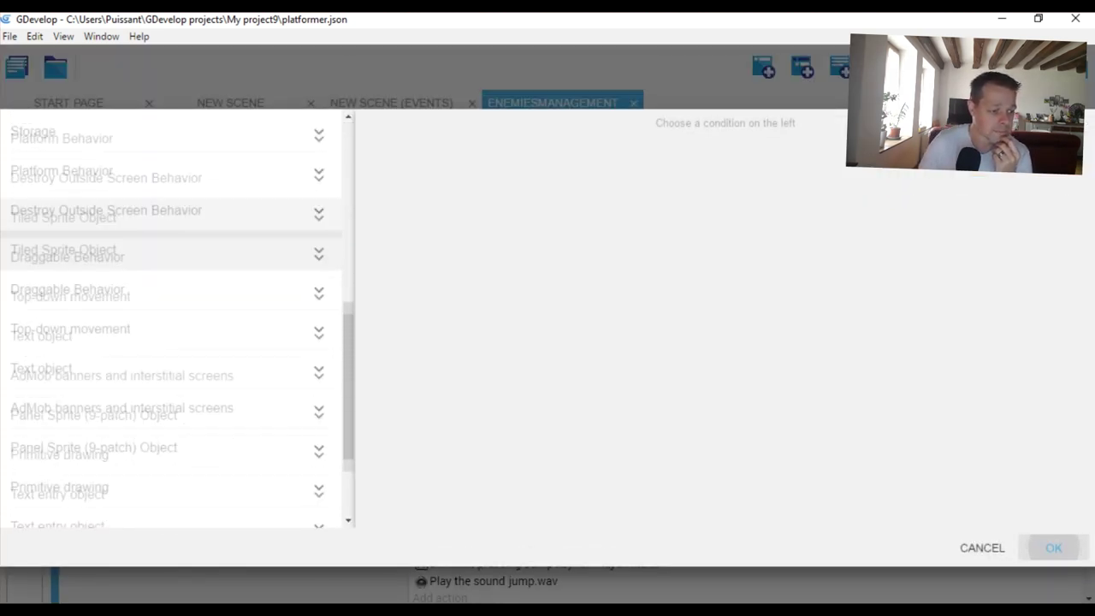
scroll(171, 342, down, 2)
scroll(171, 342, up, 6)
scroll(171, 333, up, 2)
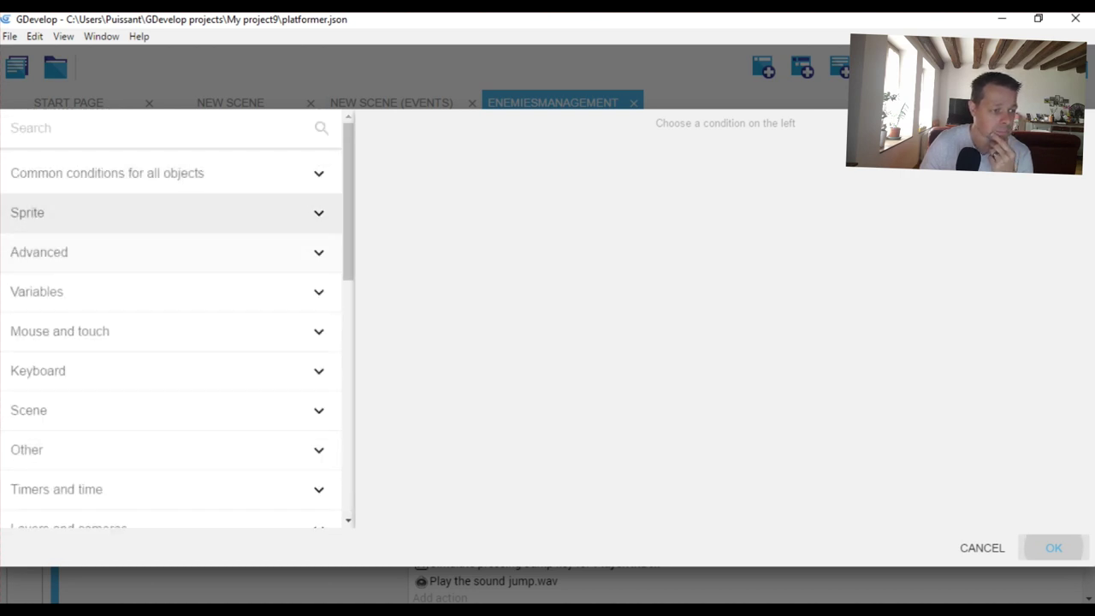
click(319, 252)
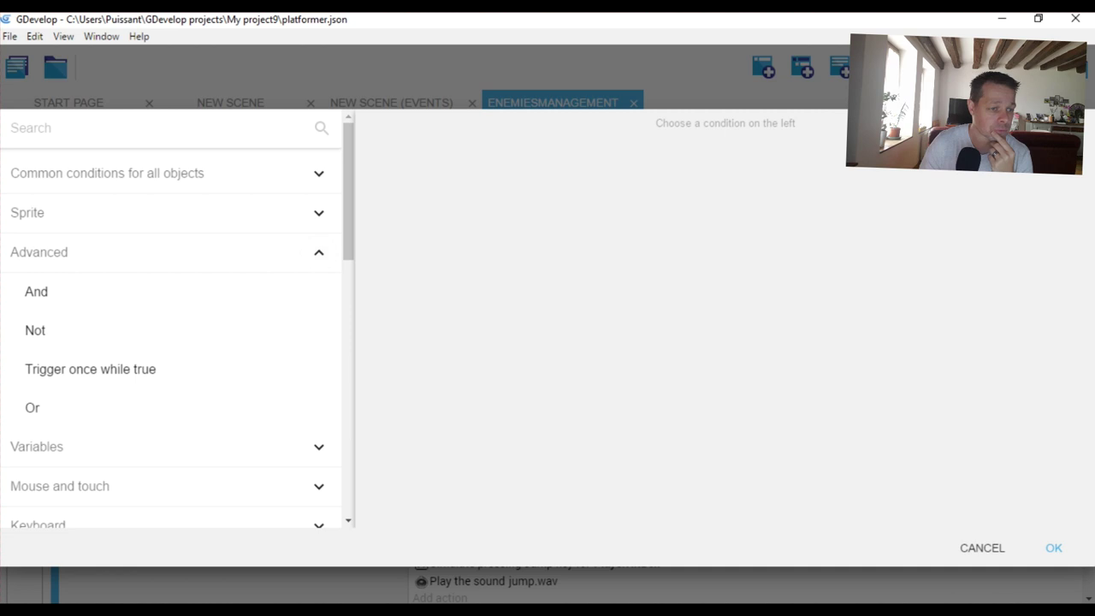
click(318, 212)
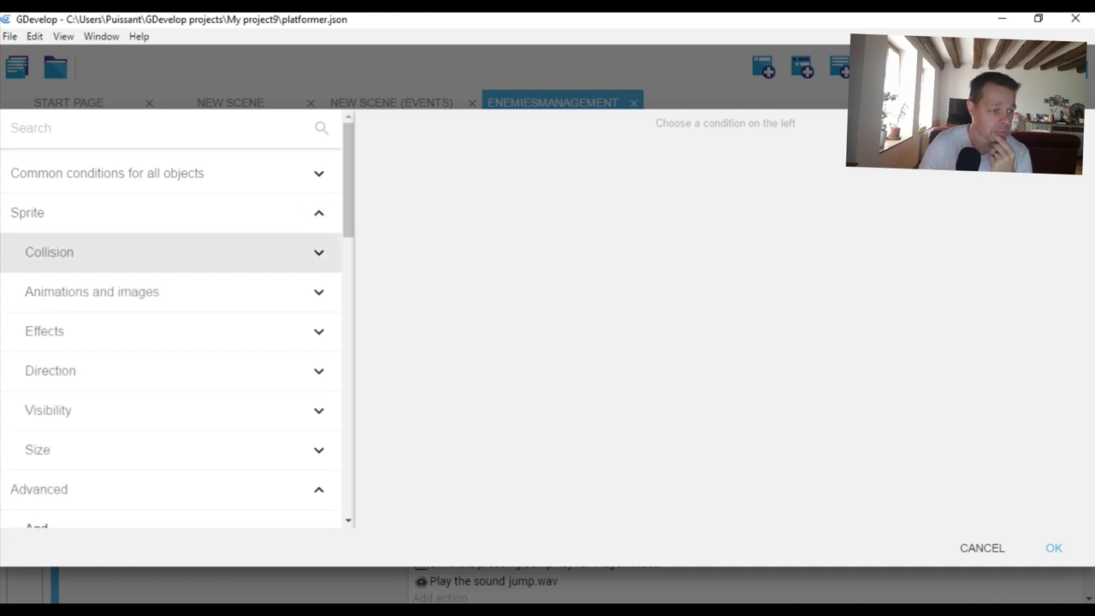
click(82, 252)
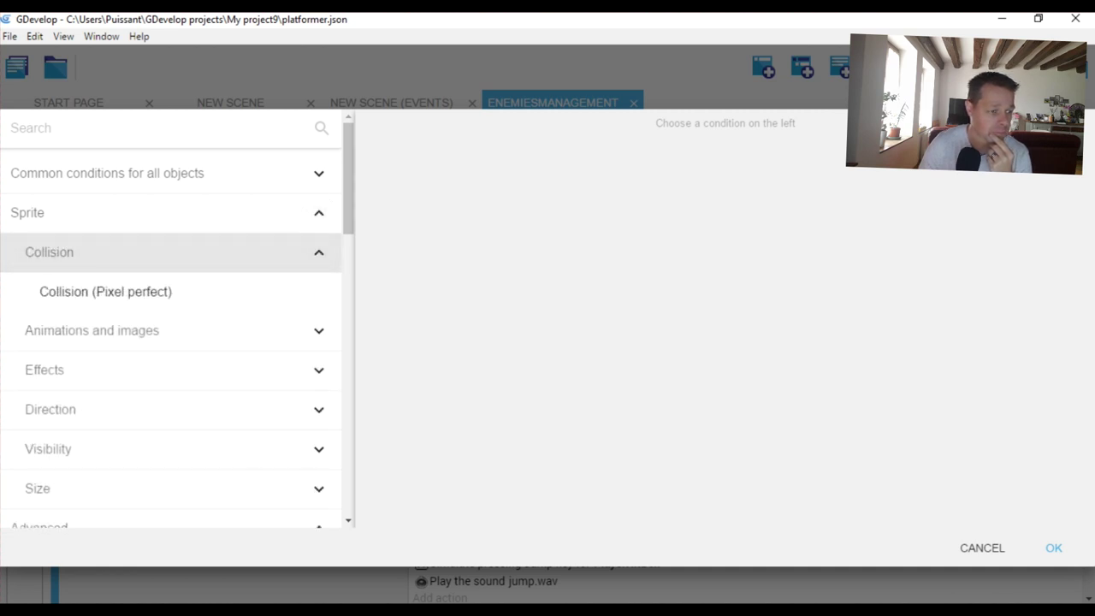
click(105, 291)
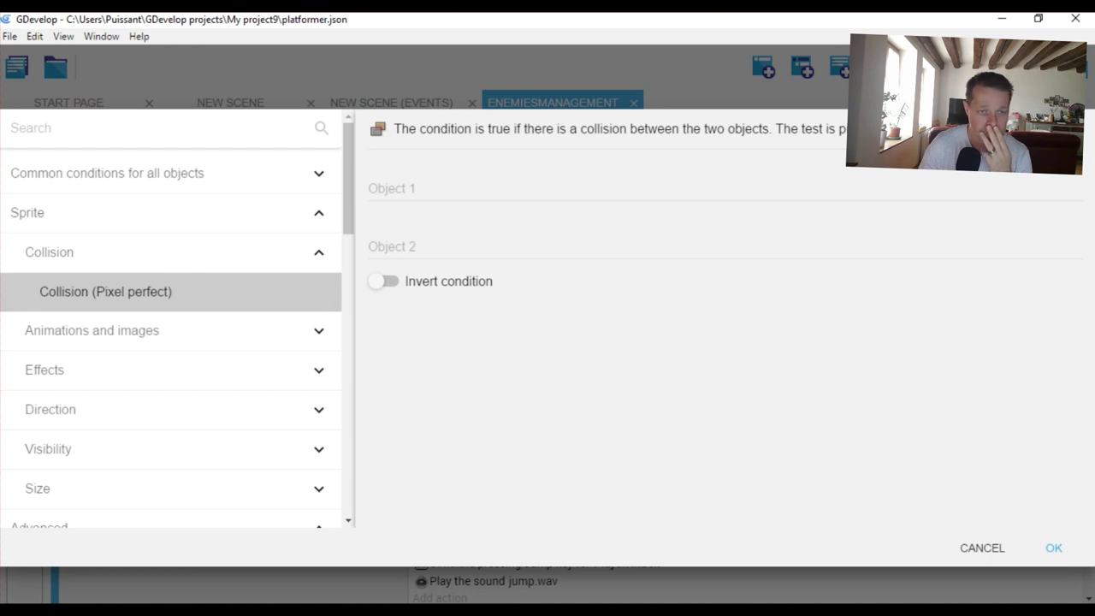
Set the collision objects to Enemy and Player and confirm the condition.
click(513, 190)
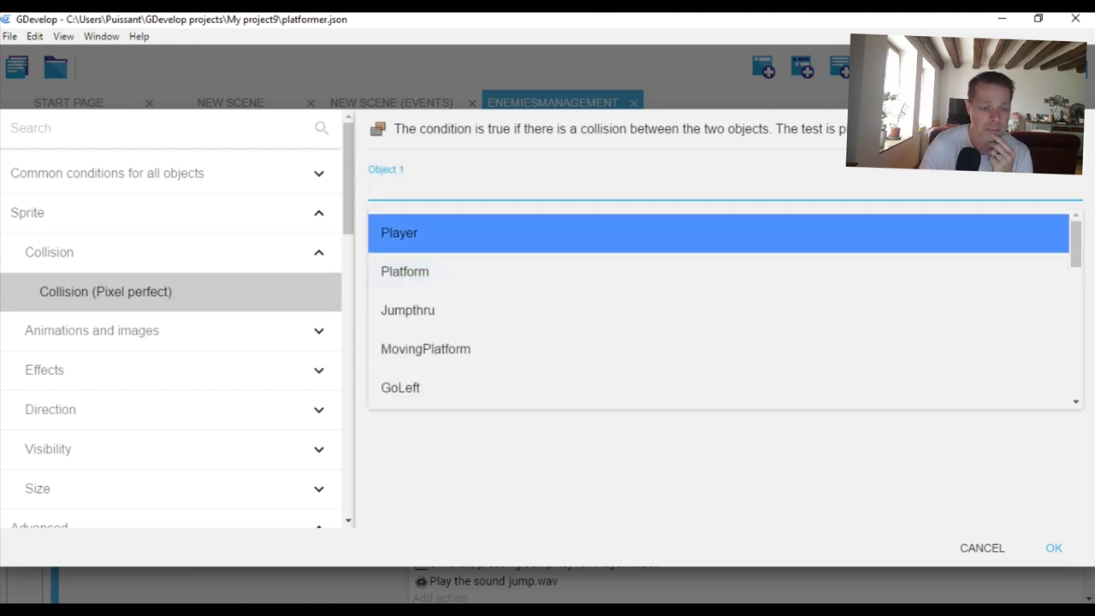
scroll(719, 253, down, 5)
scroll(718, 253, down, 5)
scroll(719, 253, down, 5)
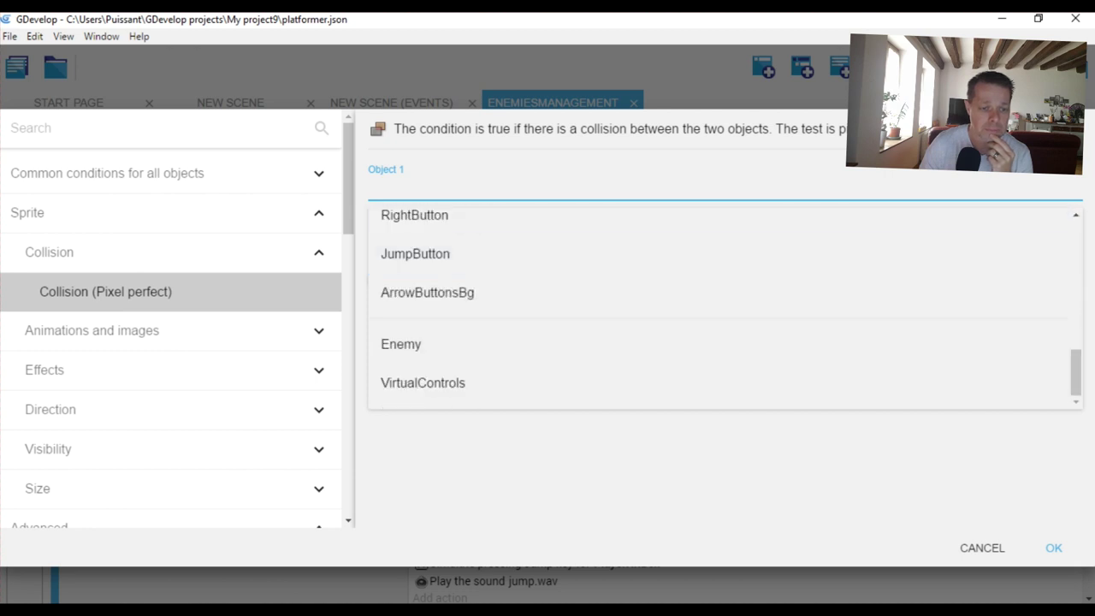
scroll(719, 292, up, 10)
scroll(719, 292, down, 10)
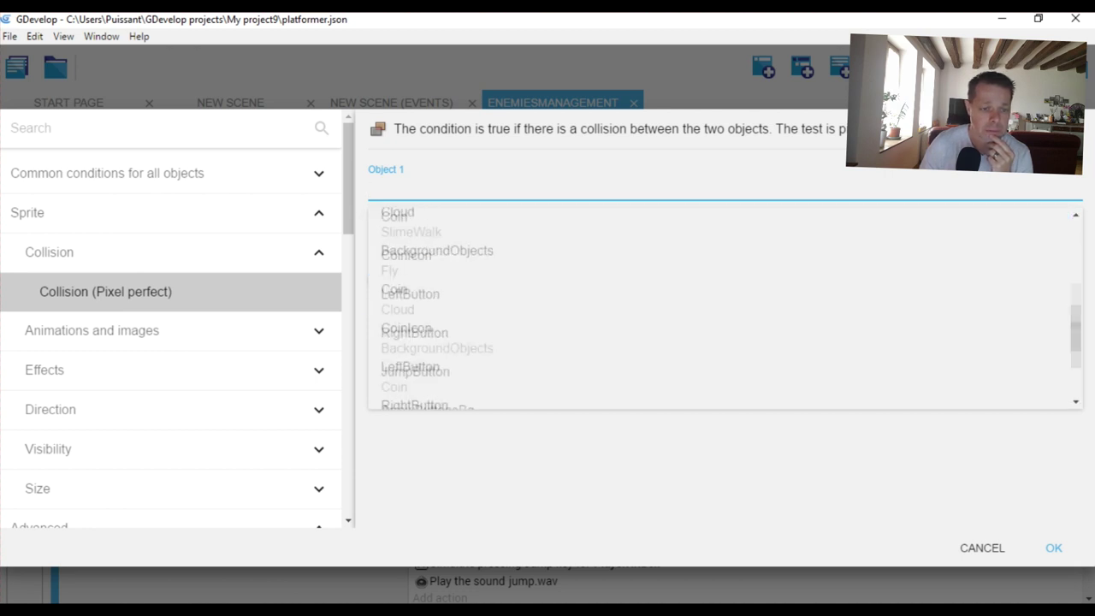
click(400, 344)
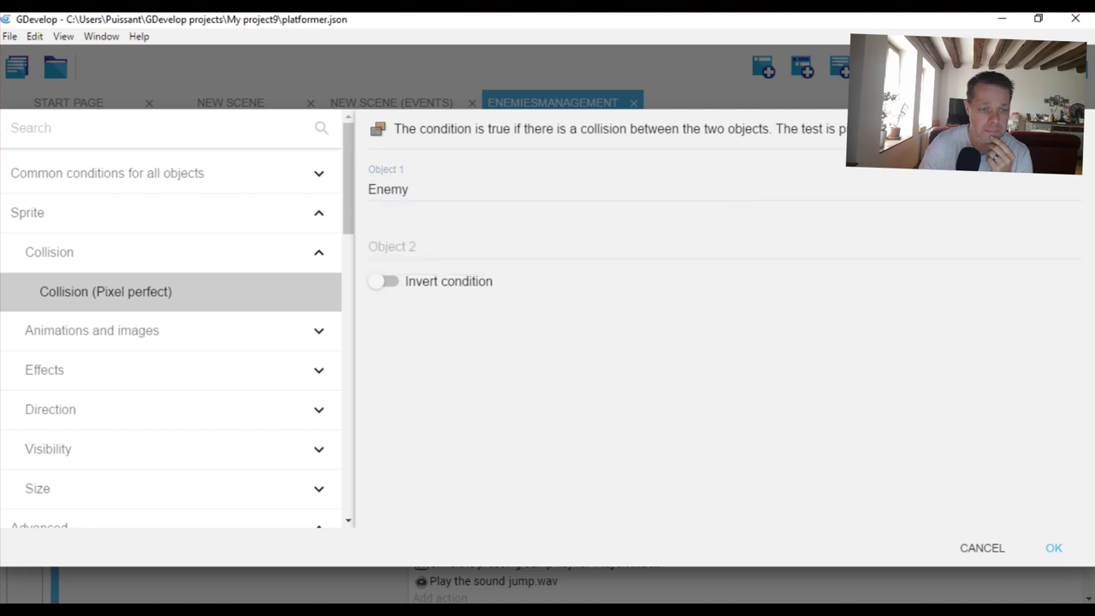
key(Down)
key(Return)
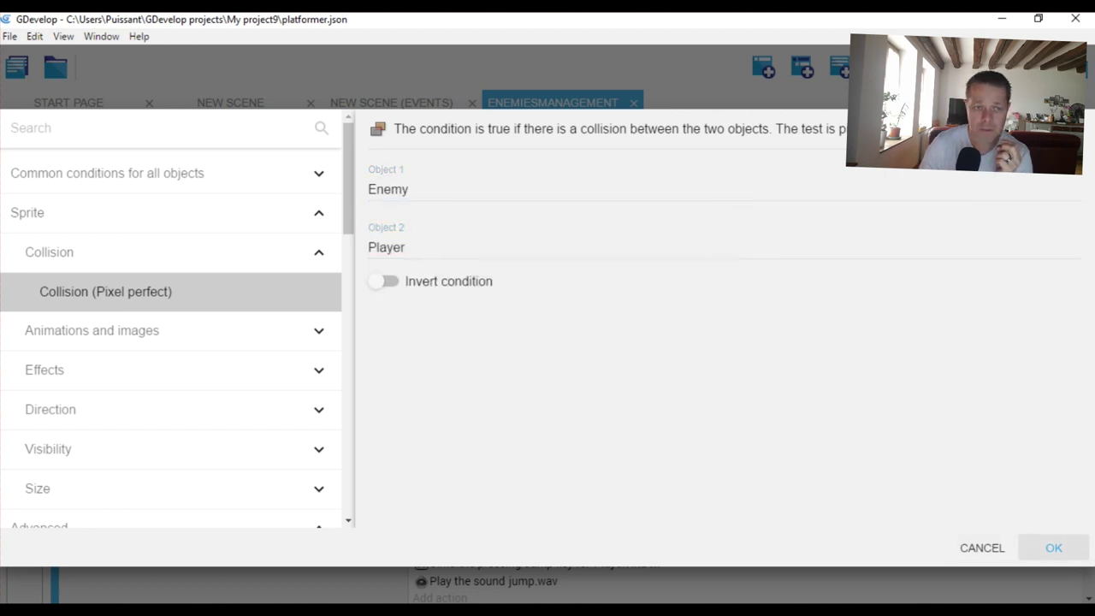
click(1053, 547)
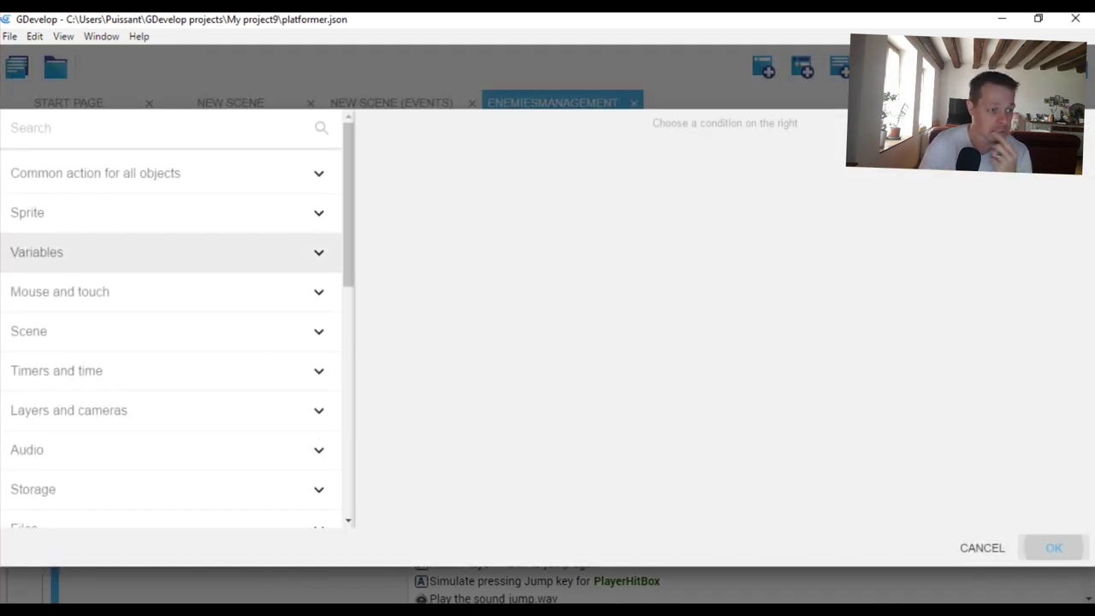
Scroll through the action list and expand the common object actions and Sprite categories.
scroll(171, 290, down, 1)
scroll(171, 342, down, 4)
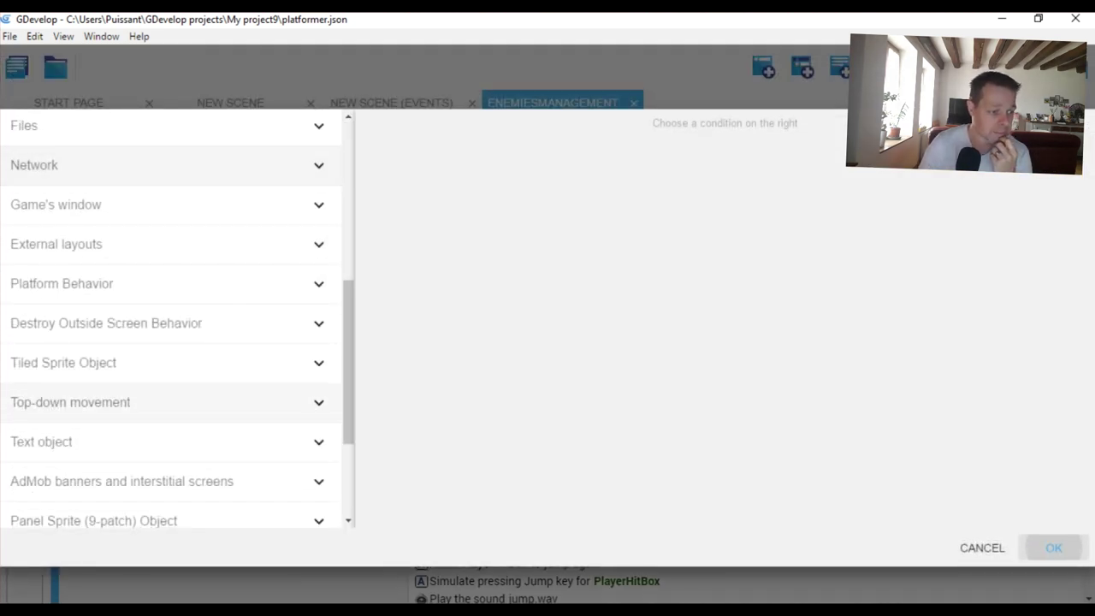
scroll(171, 381, down, 2)
scroll(171, 382, up, 8)
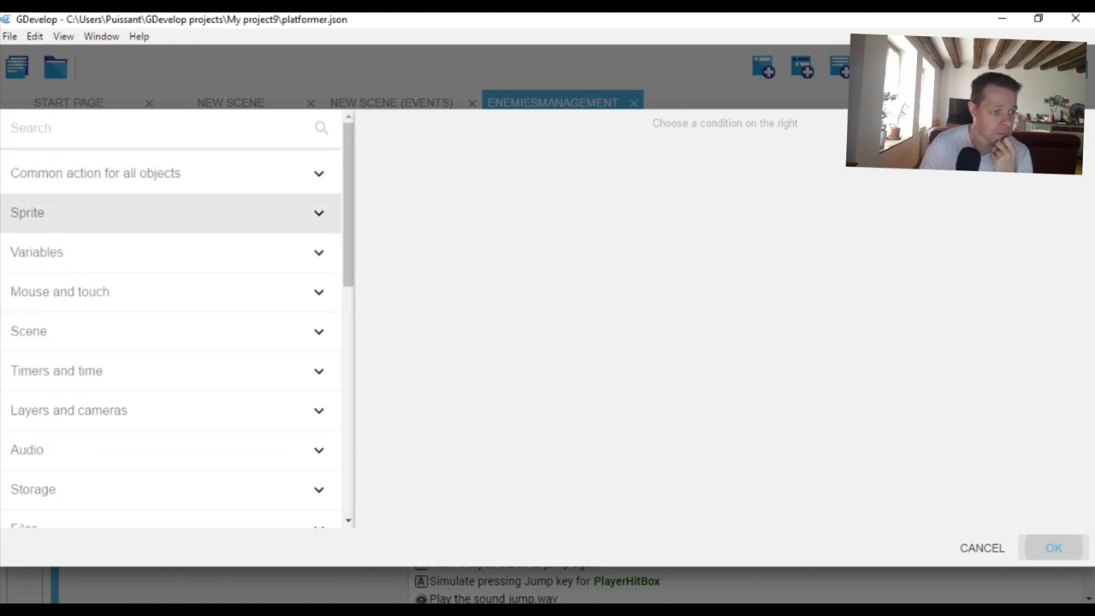
scroll(172, 330, down, 1)
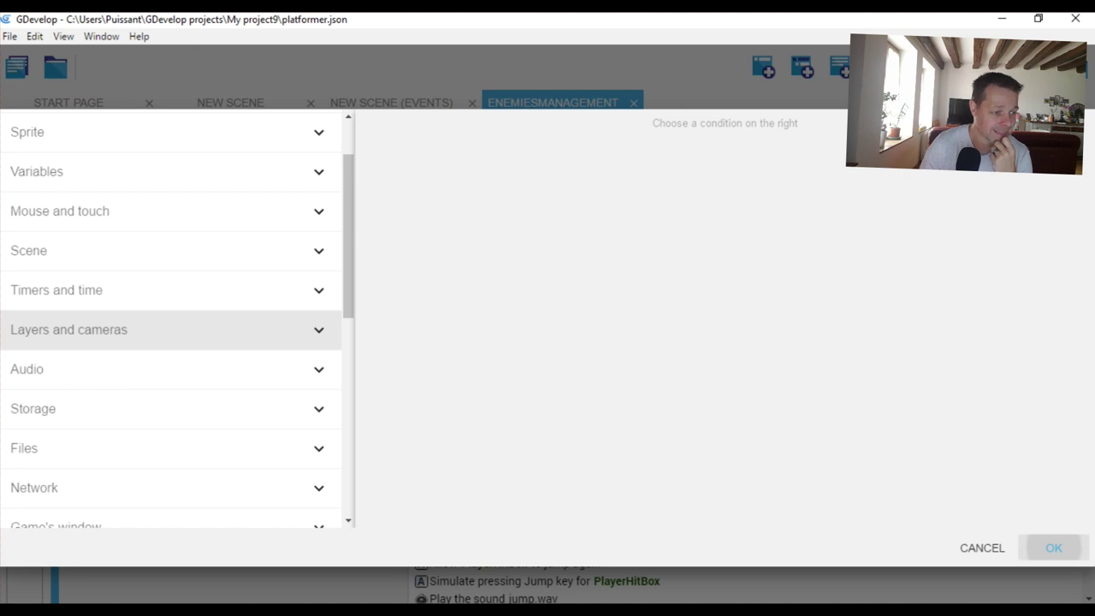
scroll(172, 367, down, 1)
scroll(171, 367, down, 1)
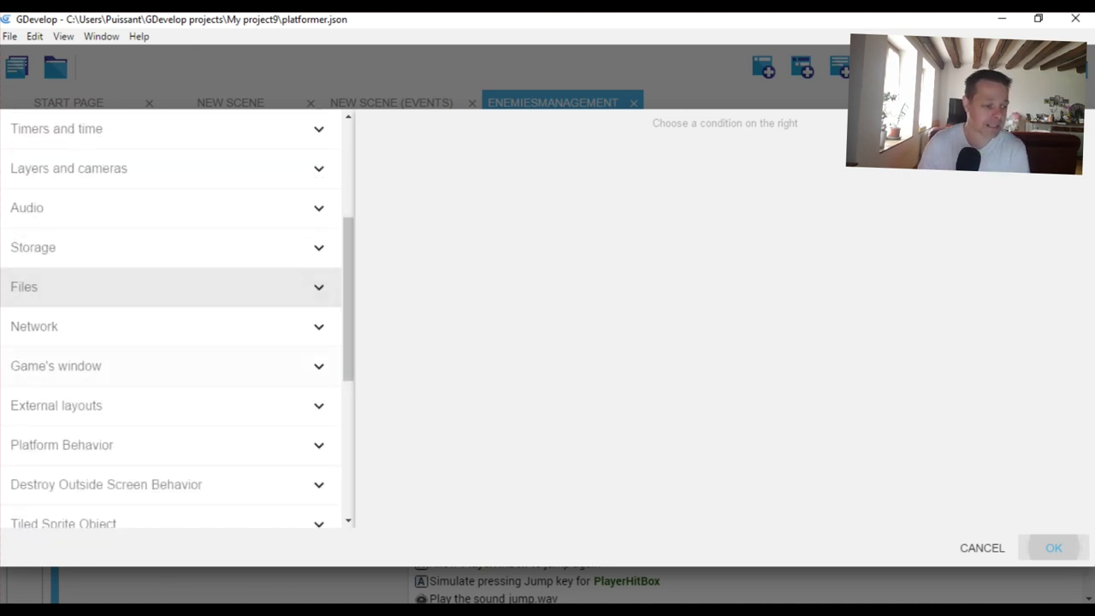
scroll(171, 365, down, 1)
scroll(171, 257, down, 2)
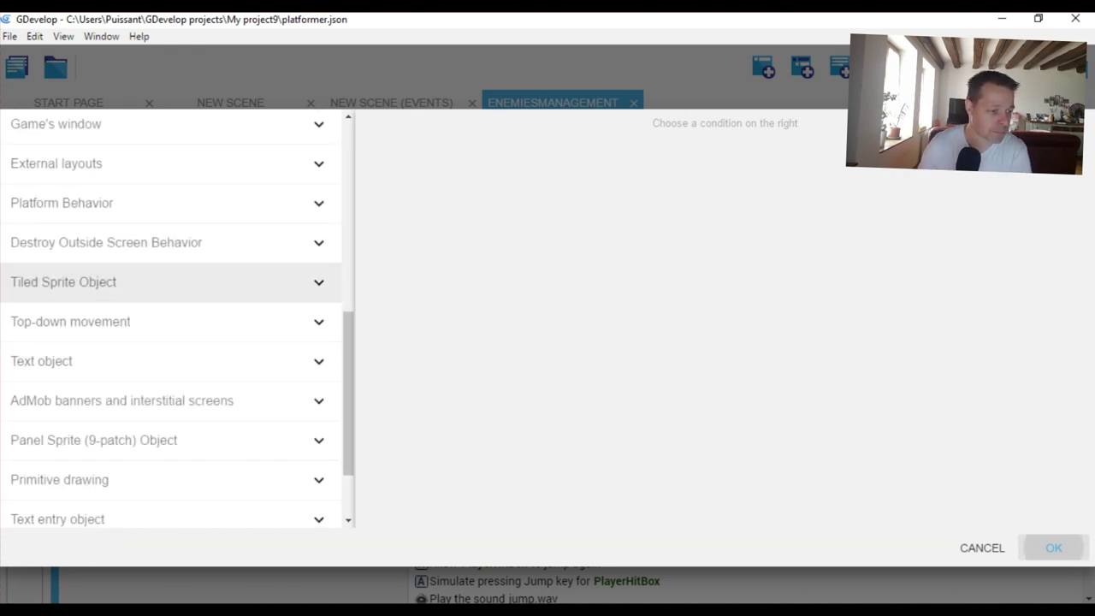
scroll(171, 359, down, 1)
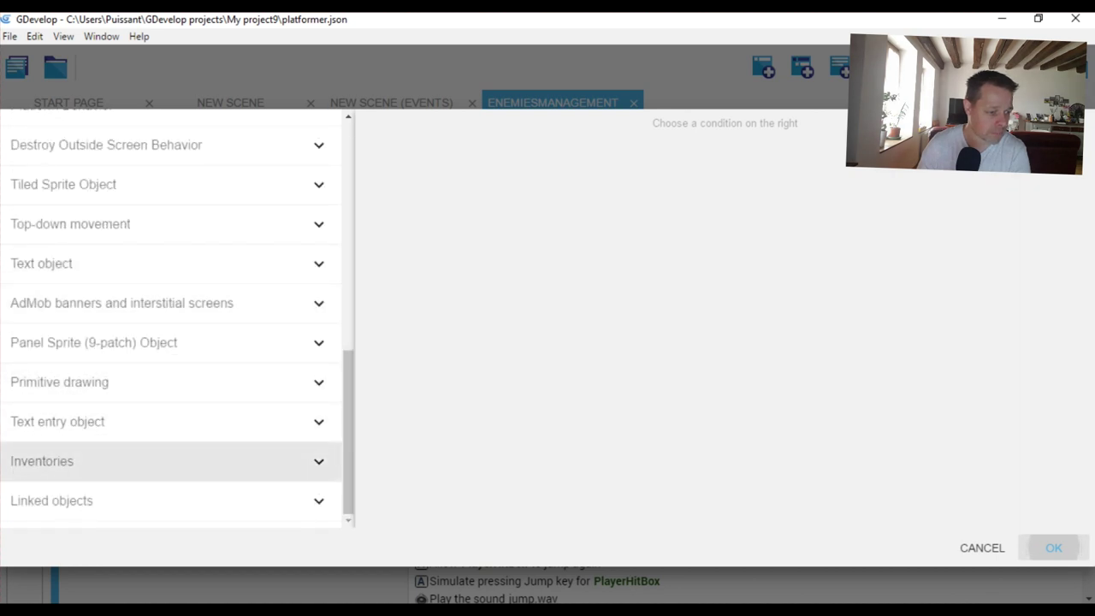
scroll(171, 381, up, 10)
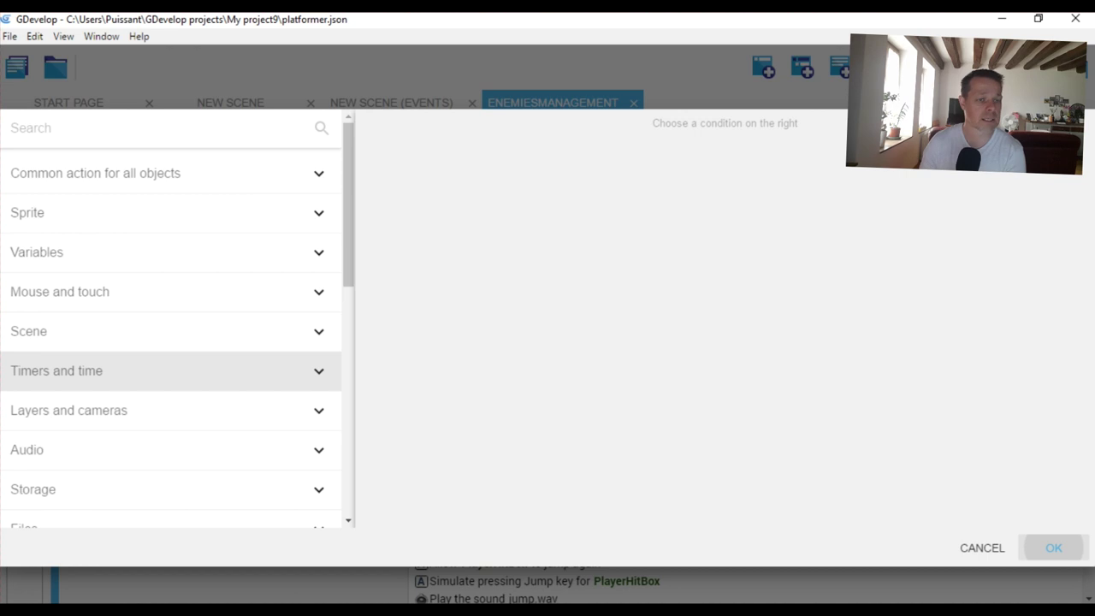
click(171, 172)
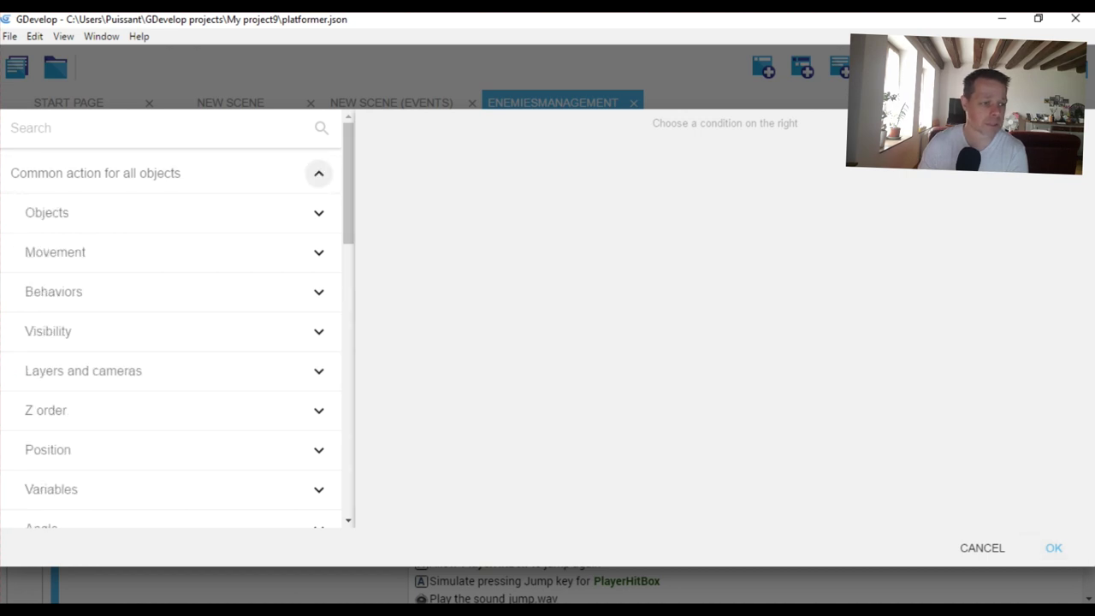
scroll(171, 326, down, 3)
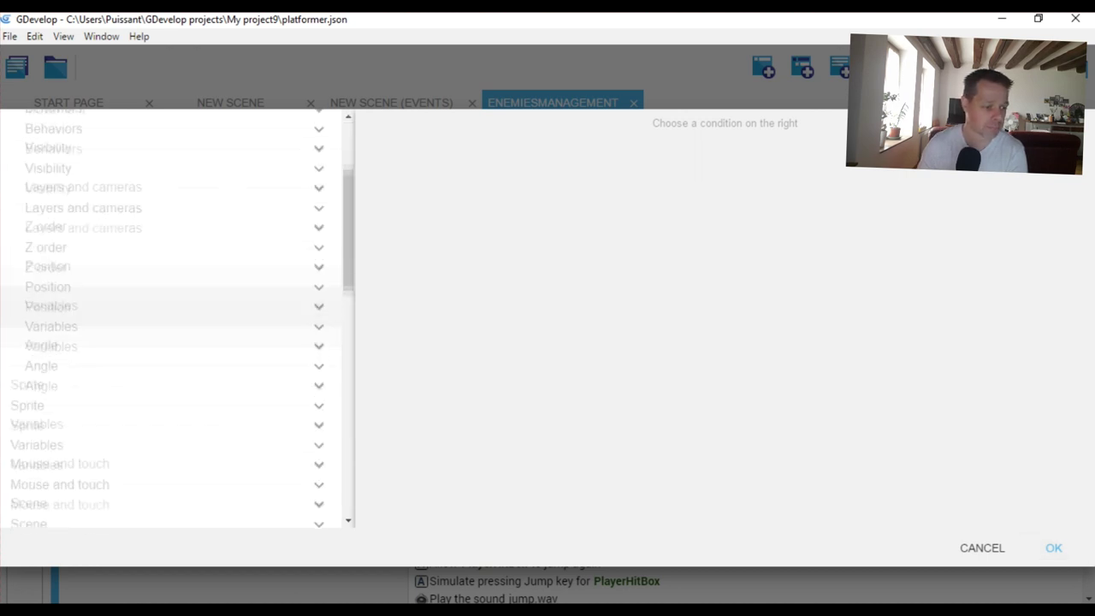
click(171, 326)
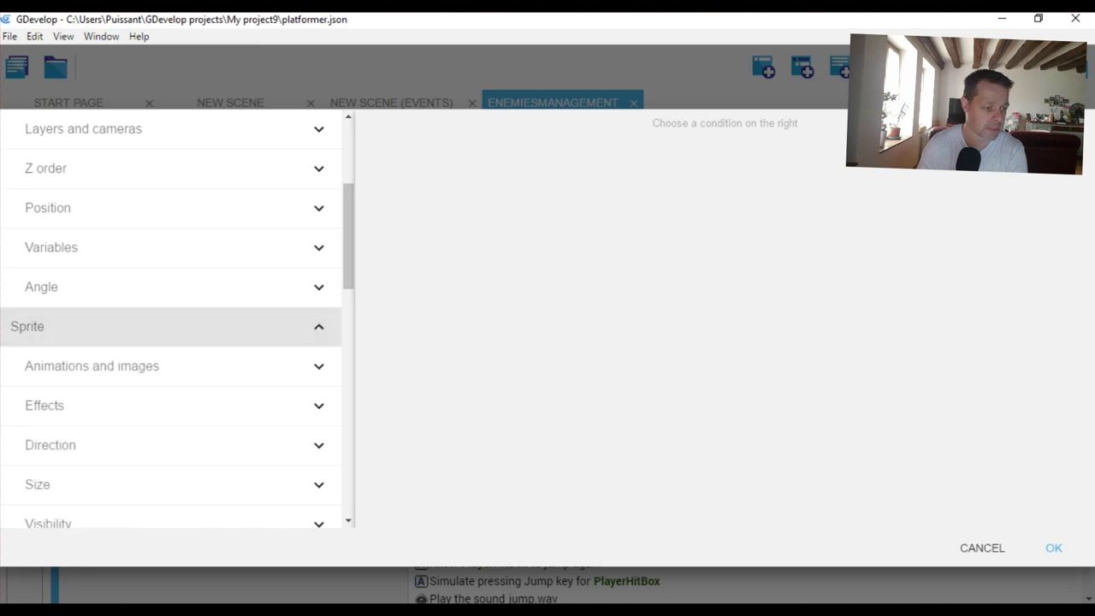
Scroll through the Sprite actions, then collapse the common, Sprite and Variables categories.
scroll(171, 359, down, 1)
scroll(171, 359, down, 1)
scroll(171, 359, down, 1)
scroll(171, 360, down, 1)
scroll(171, 360, down, 1)
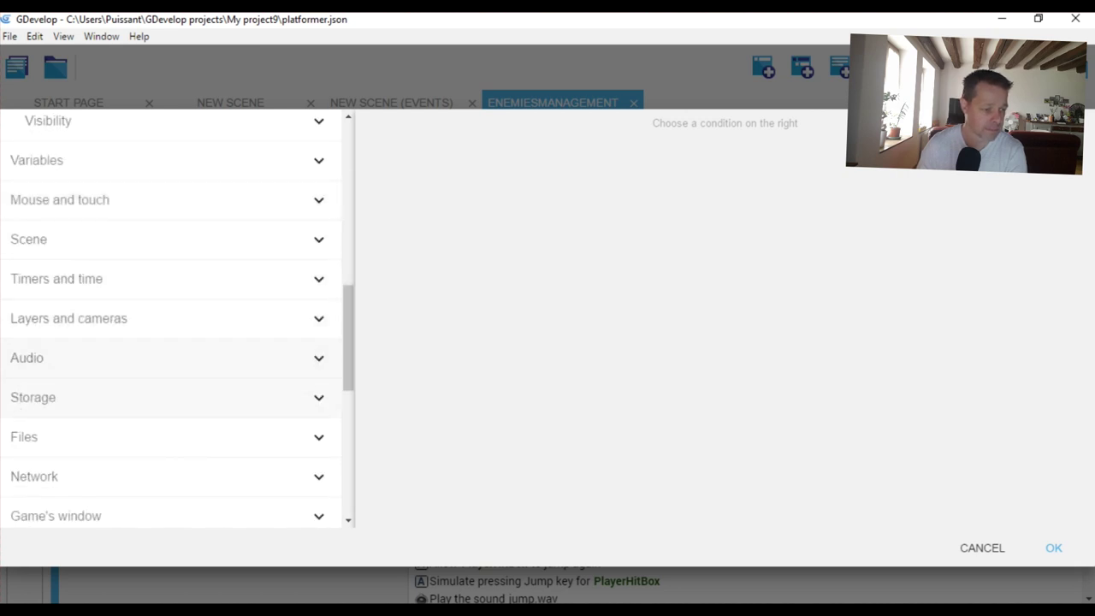
scroll(171, 392, down, 1)
scroll(171, 392, down, 2)
scroll(171, 343, down, 2)
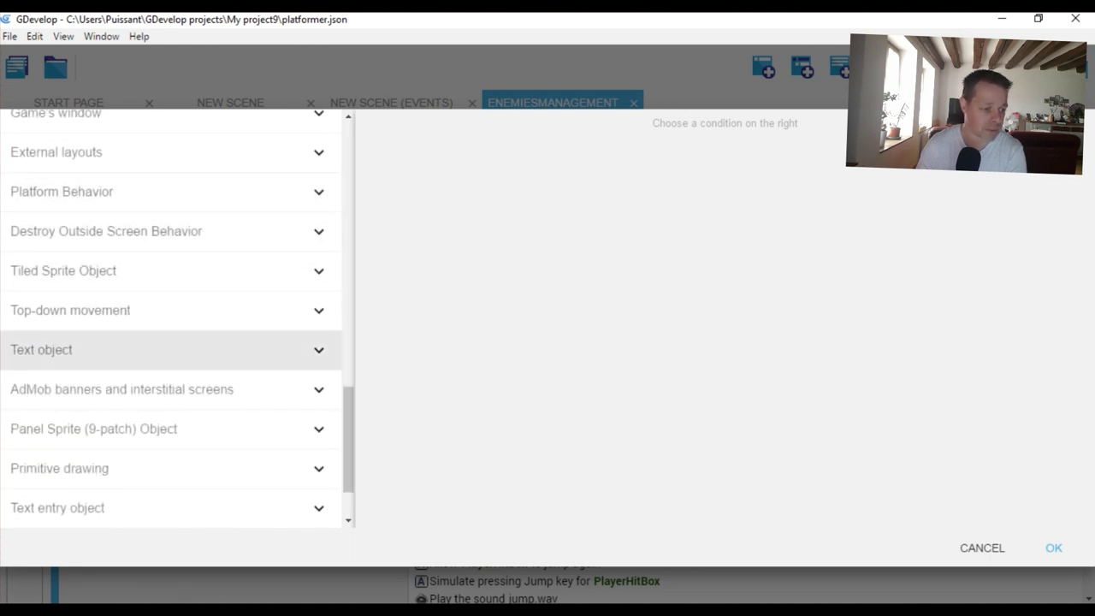
scroll(171, 368, down, 1)
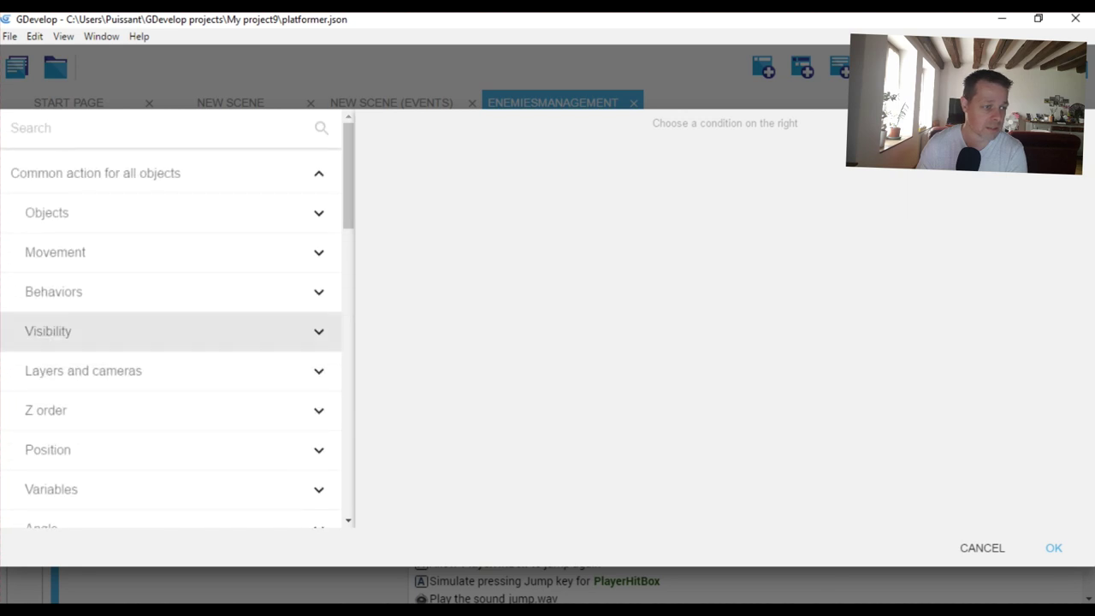
click(319, 172)
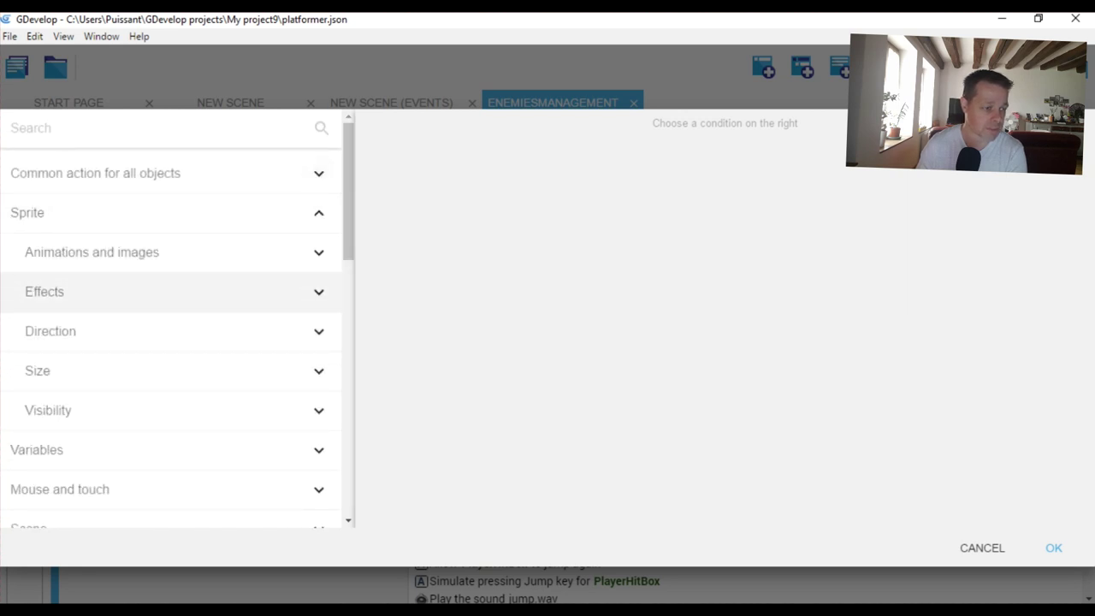
click(319, 212)
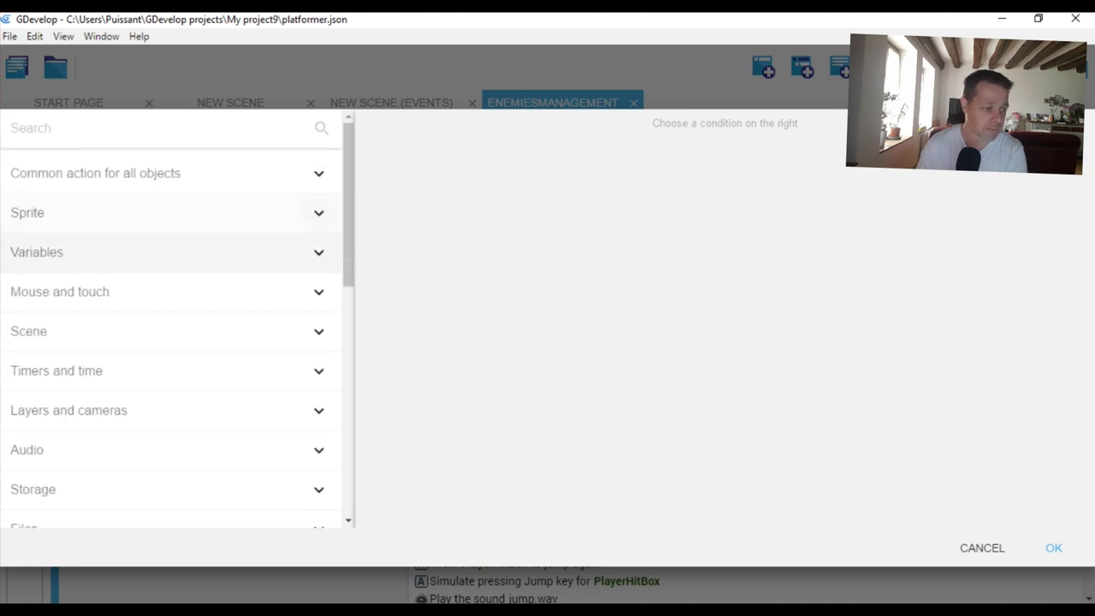
click(318, 251)
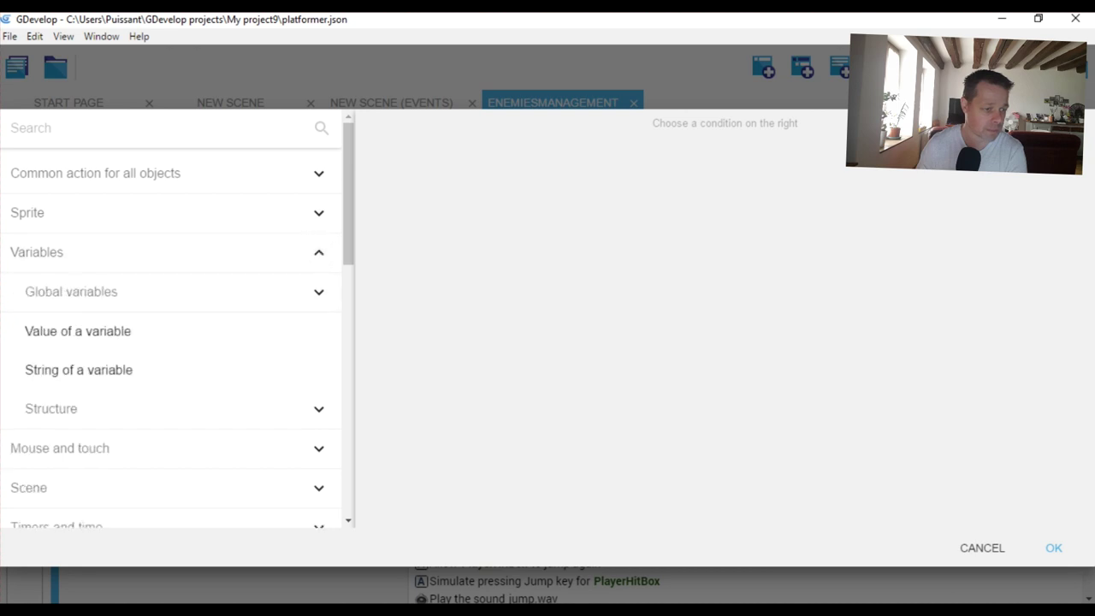
click(318, 251)
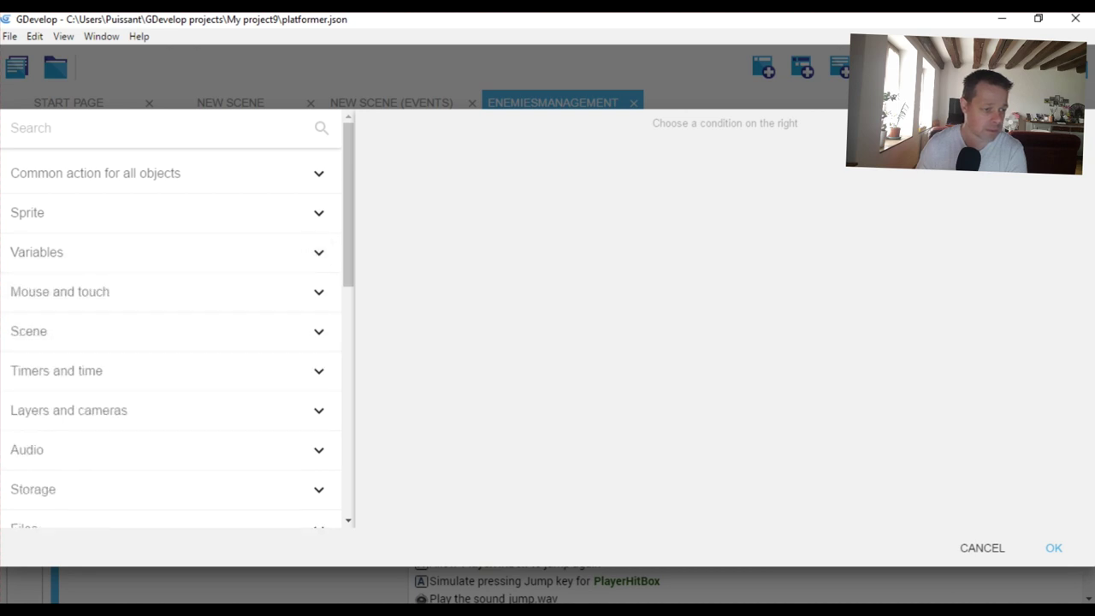
Scroll further down to expand the Text object category, showing Rotation, Opacity, Style and Modify the text.
scroll(171, 325, down, 1)
scroll(171, 325, down, 1)
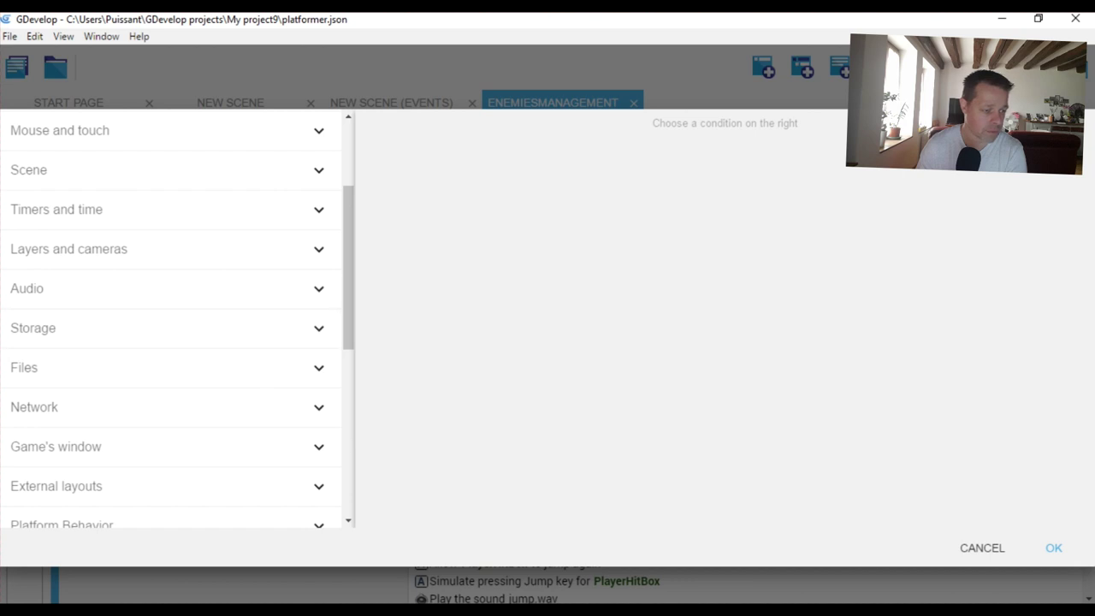
scroll(171, 402, down, 2)
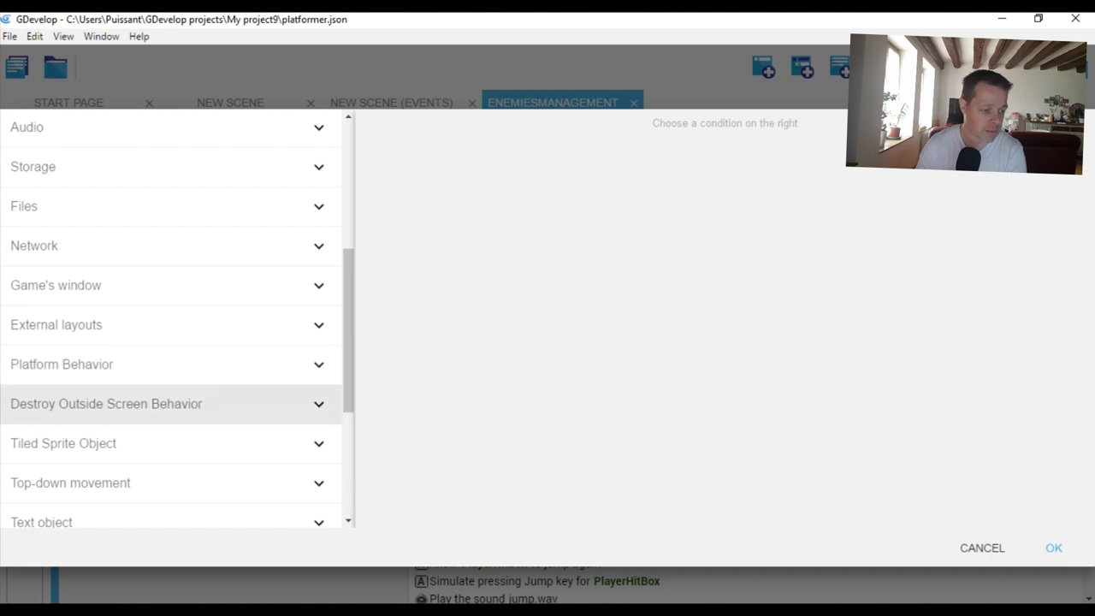
scroll(171, 360, down, 1)
scroll(171, 342, down, 2)
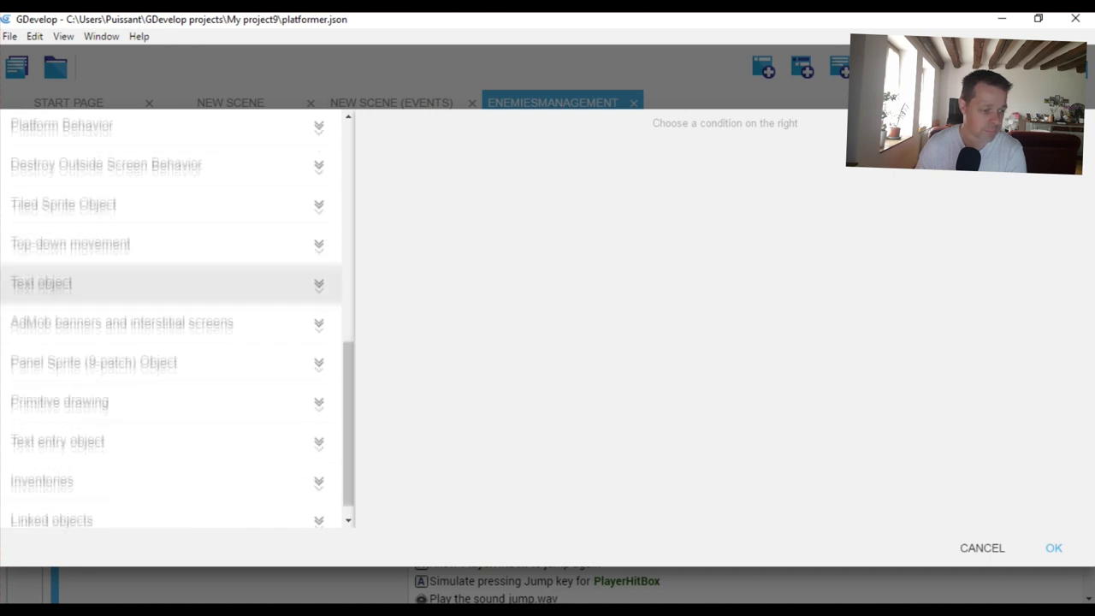
click(129, 282)
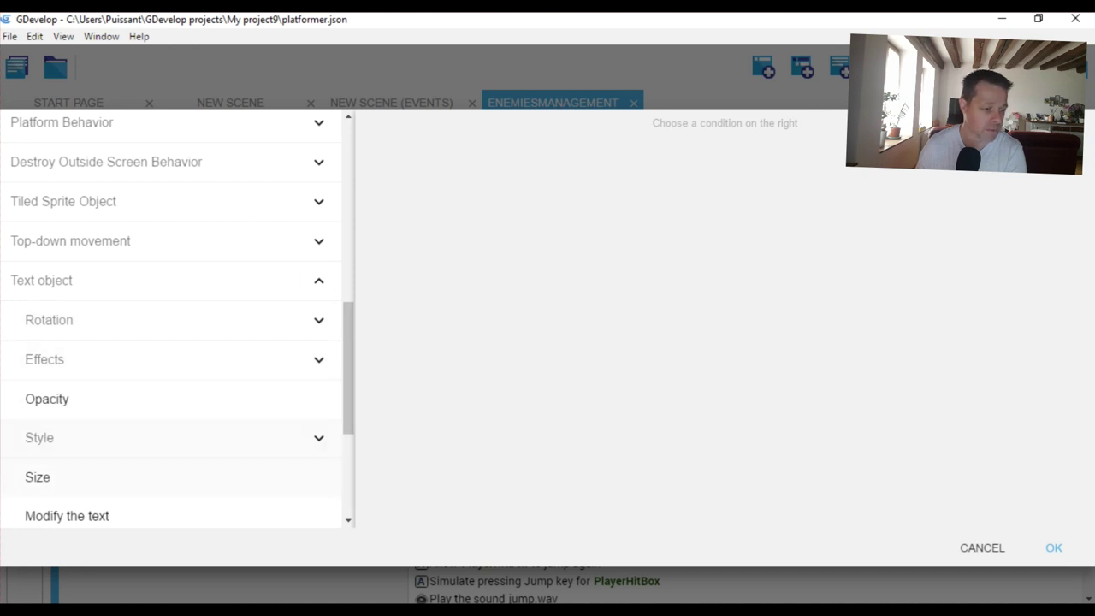
Add a Modify the text action on NewObject with sign 'fxggfsd' and text 'gdhdgfhsdgfhsghsh'.
click(85, 515)
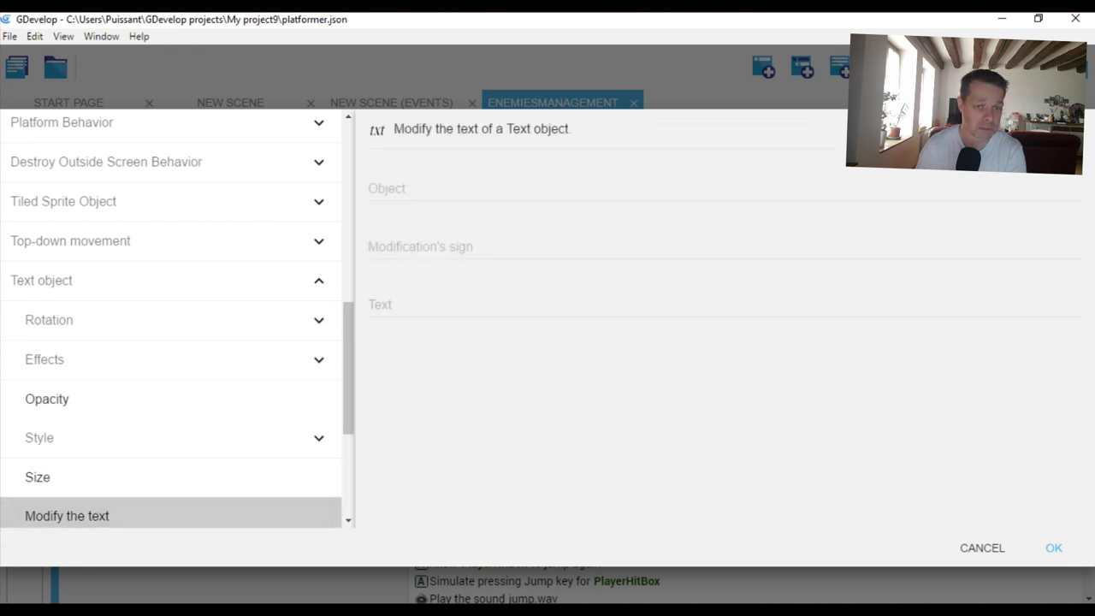
click(725, 189)
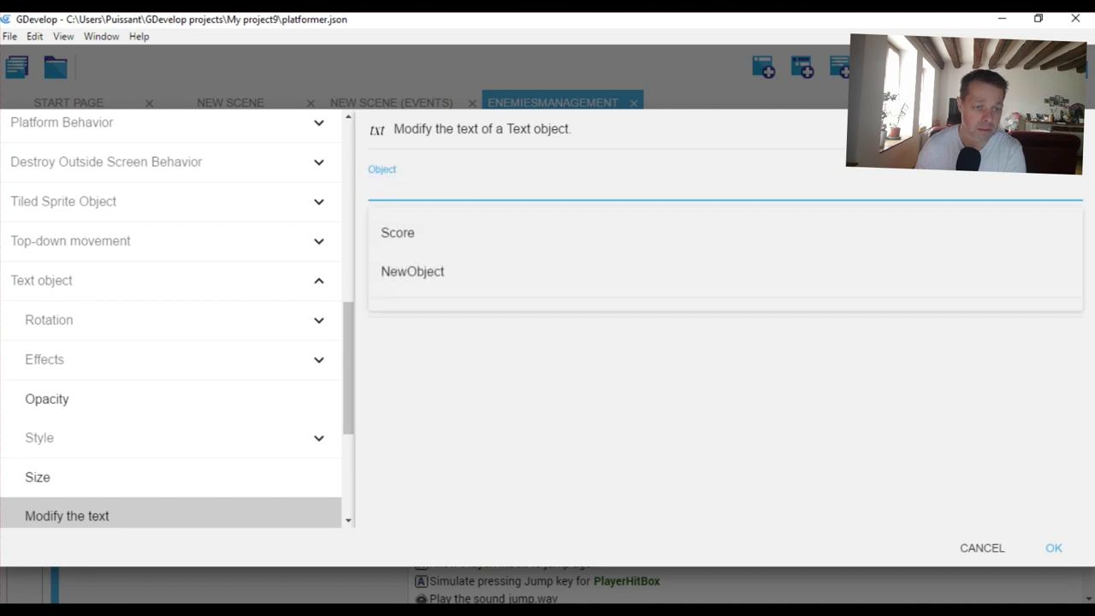
key(Down)
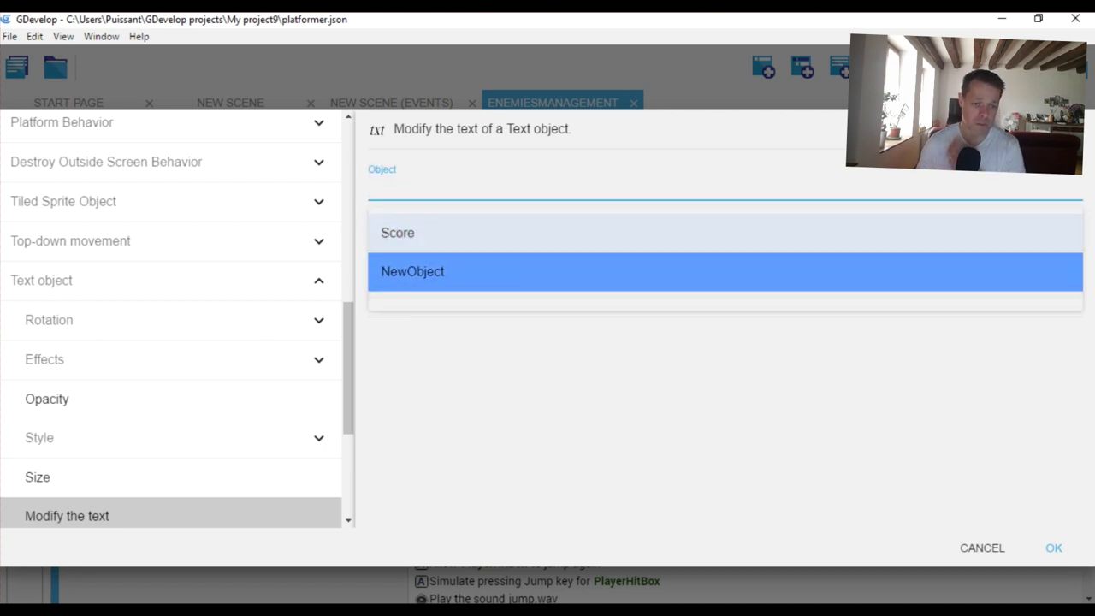
key(Return)
key(Tab)
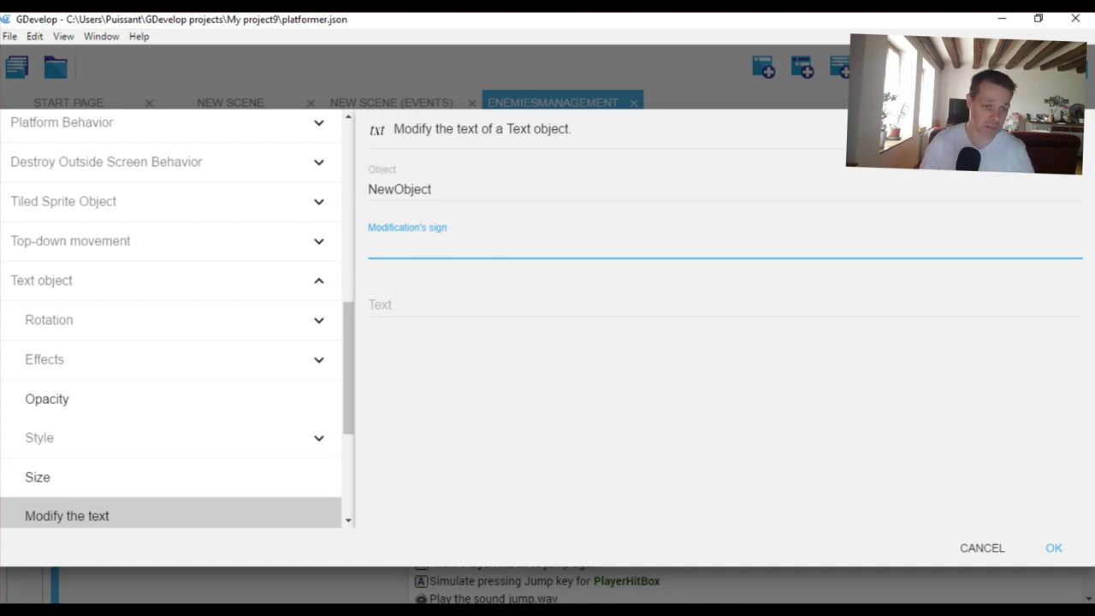
text(fxg)
click(369, 305)
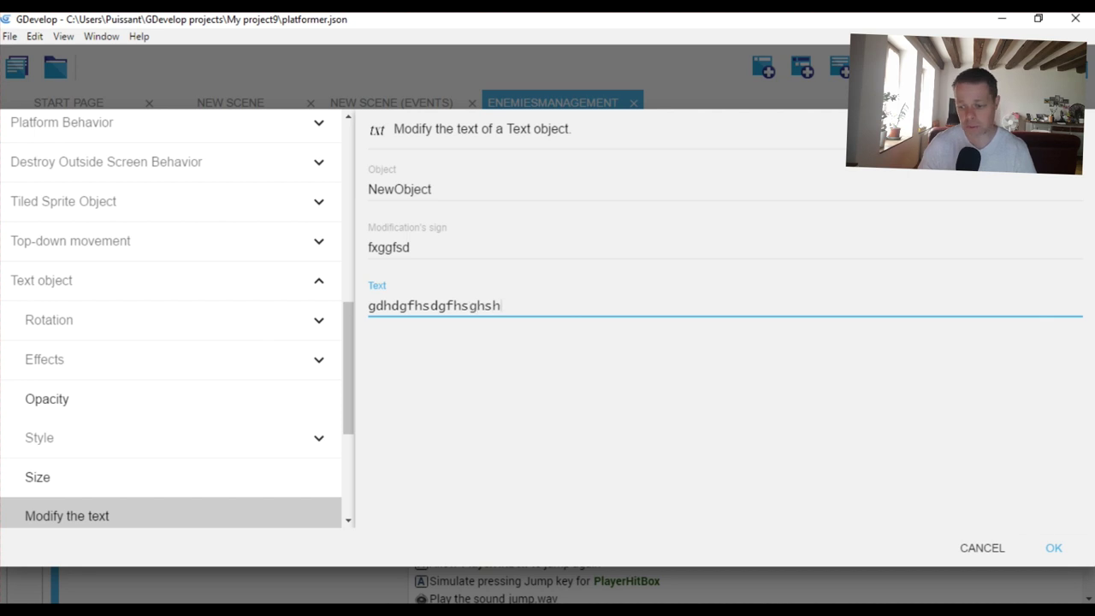
click(1054, 547)
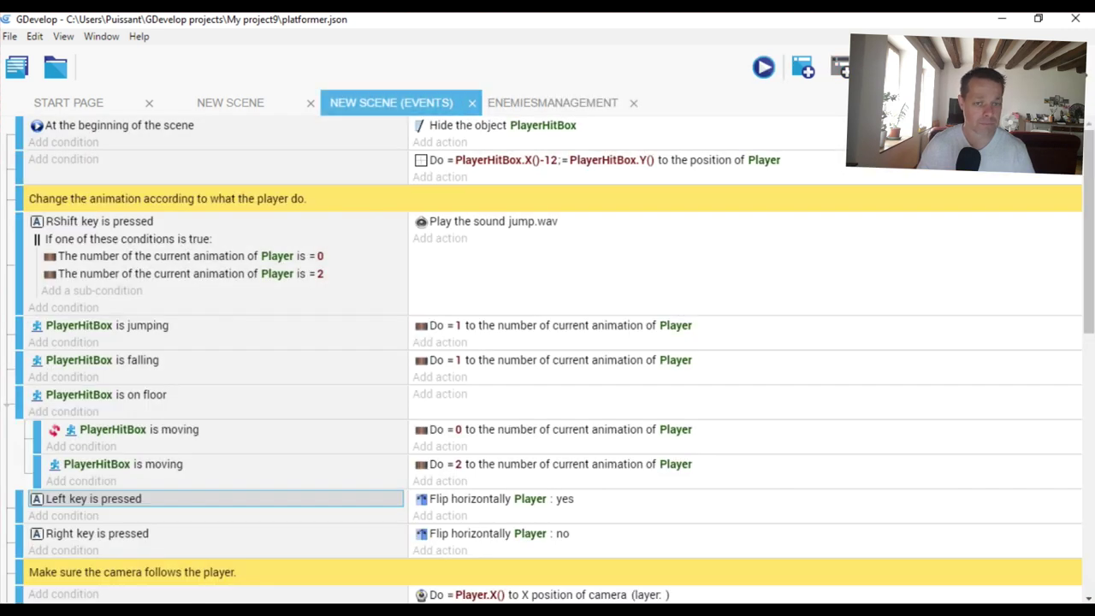
Preview the game from the scene layout, running and jumping to collect coins up to x 550, then close it.
click(230, 102)
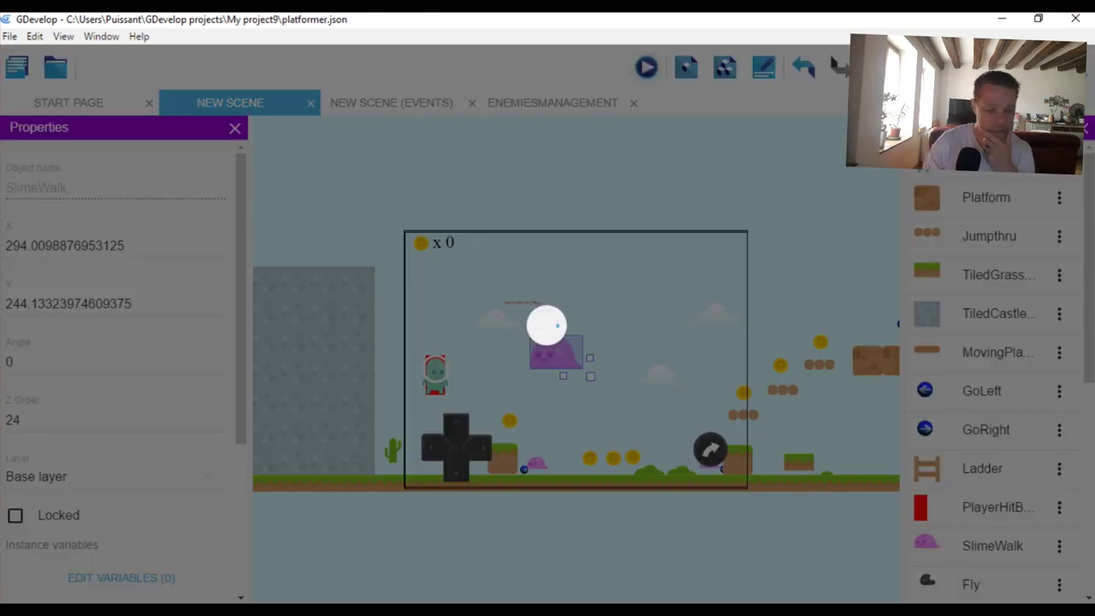
key(F5)
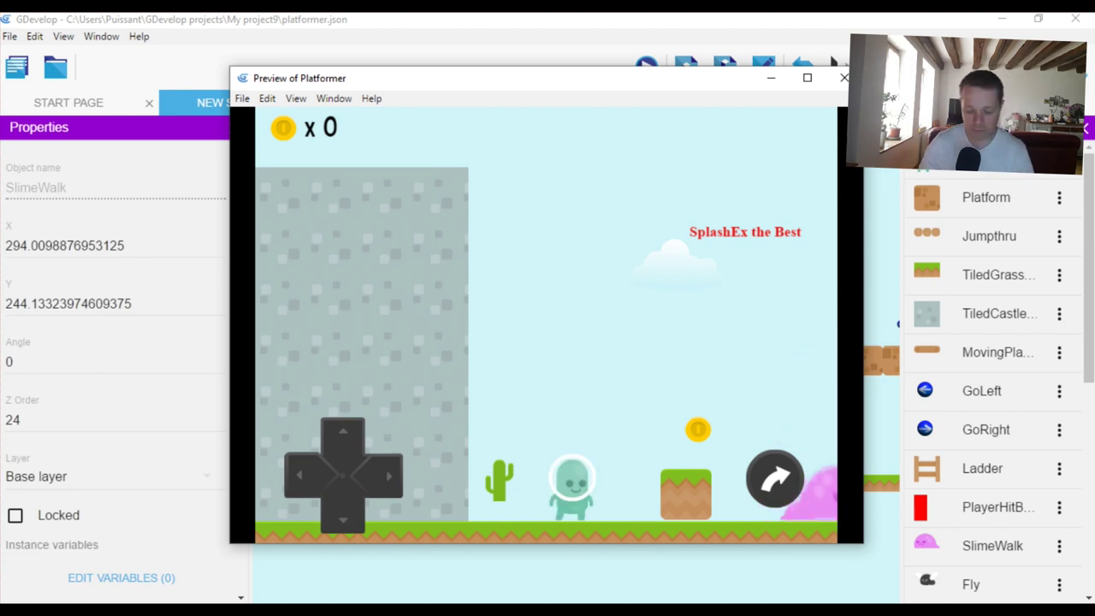
key(Right)
key(space)
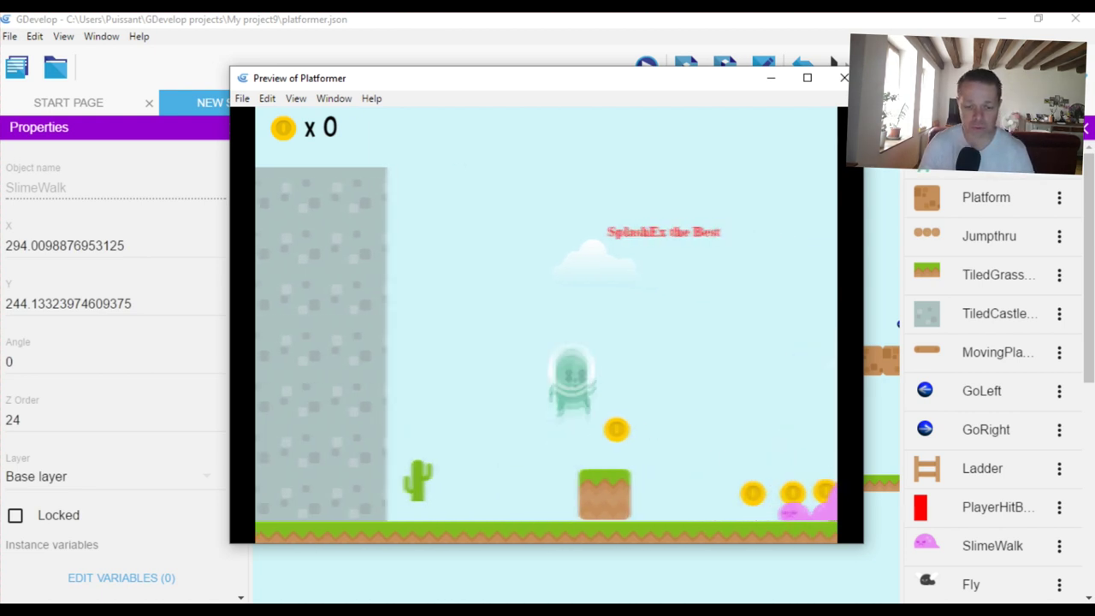
key(space)
key(Right)
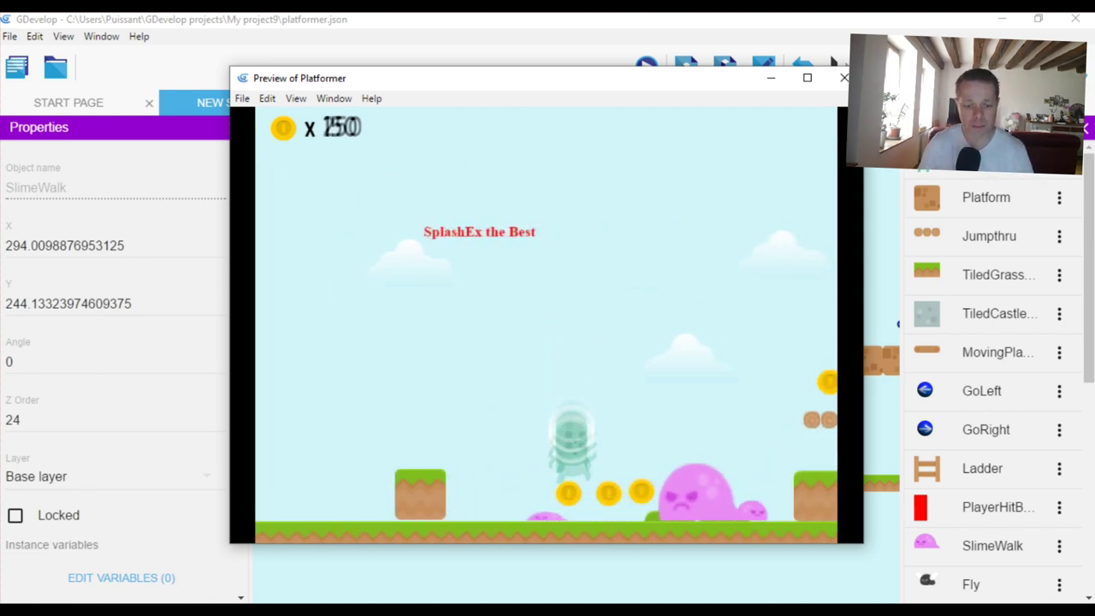
key(space)
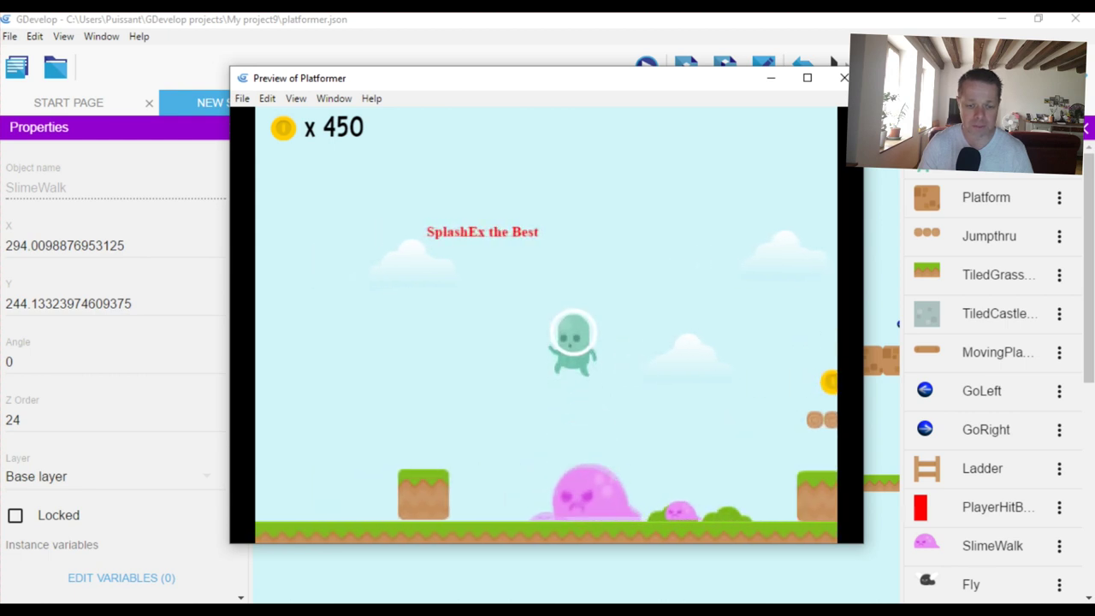
key(space)
key(Left)
key(space)
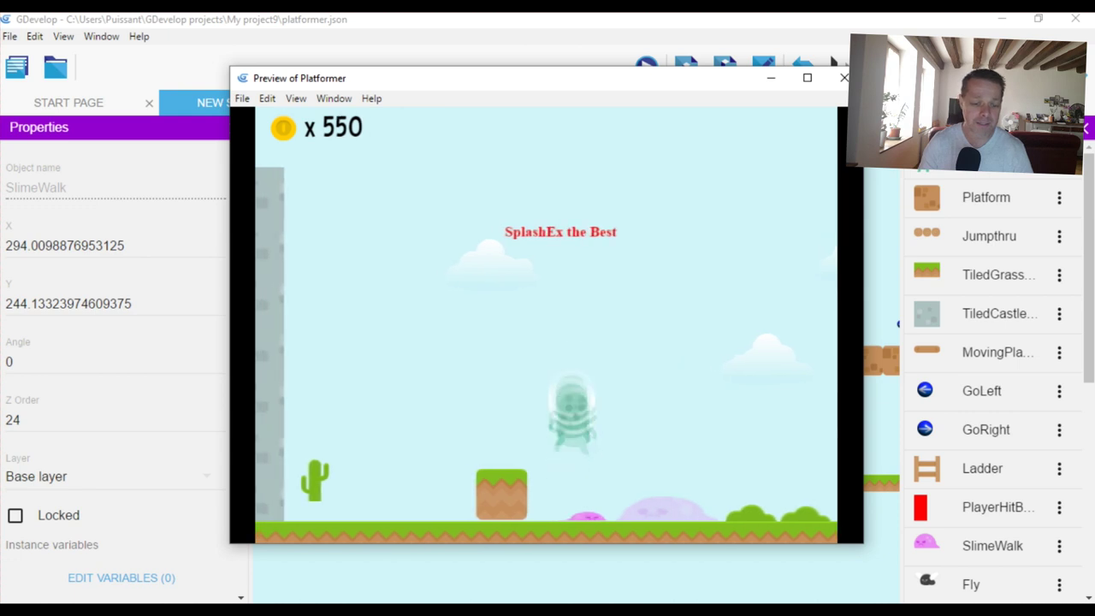
key(Right)
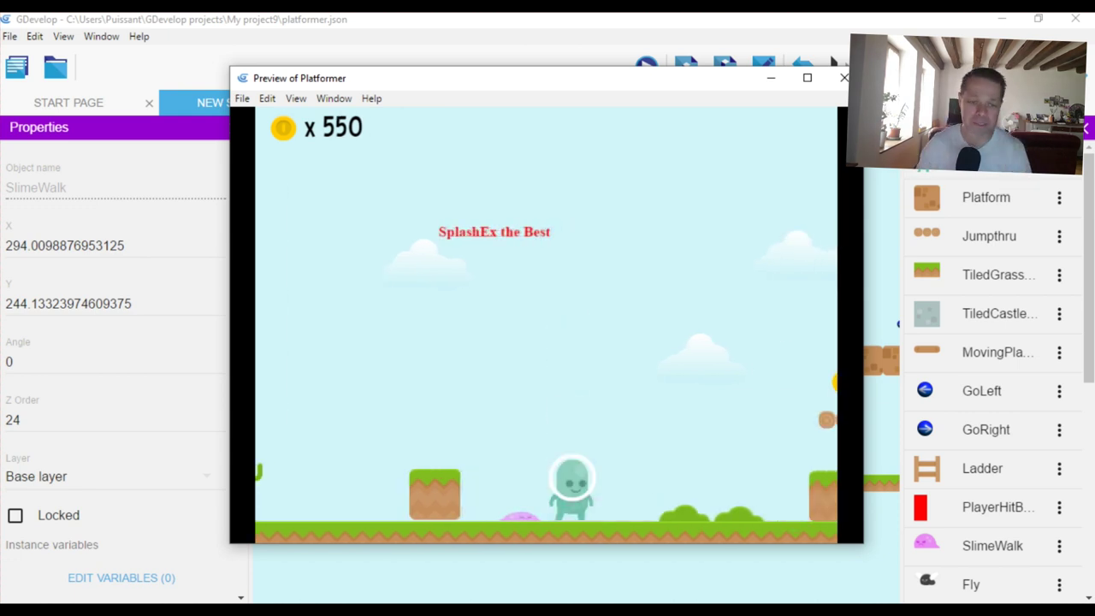
click(844, 78)
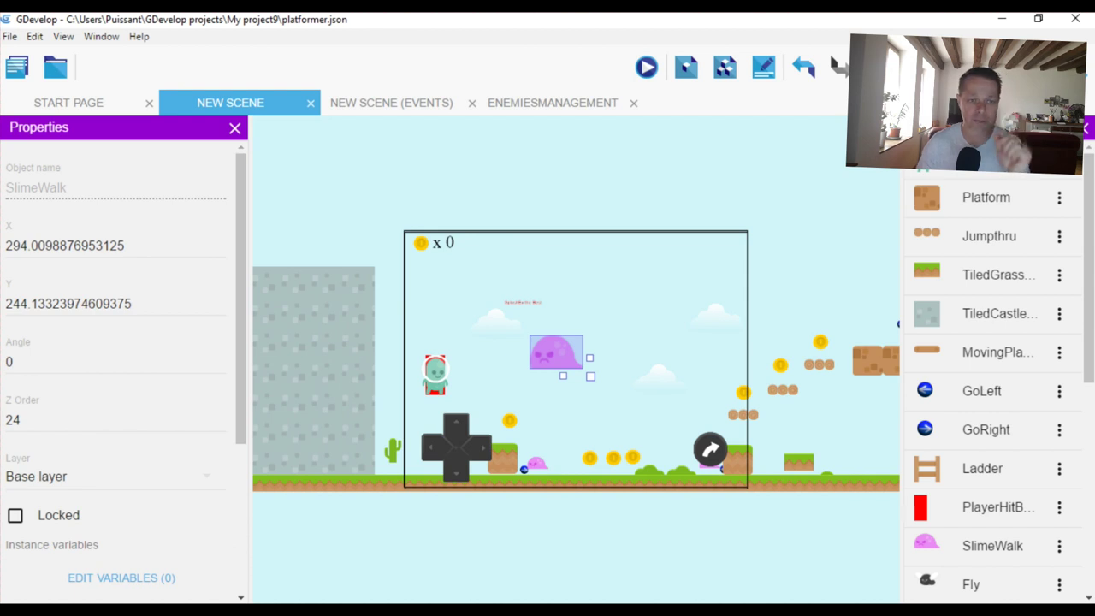
Review the NEW SCENE and EnemiesManagement event sheets, then open the Open a project dialog from the layout.
click(391, 102)
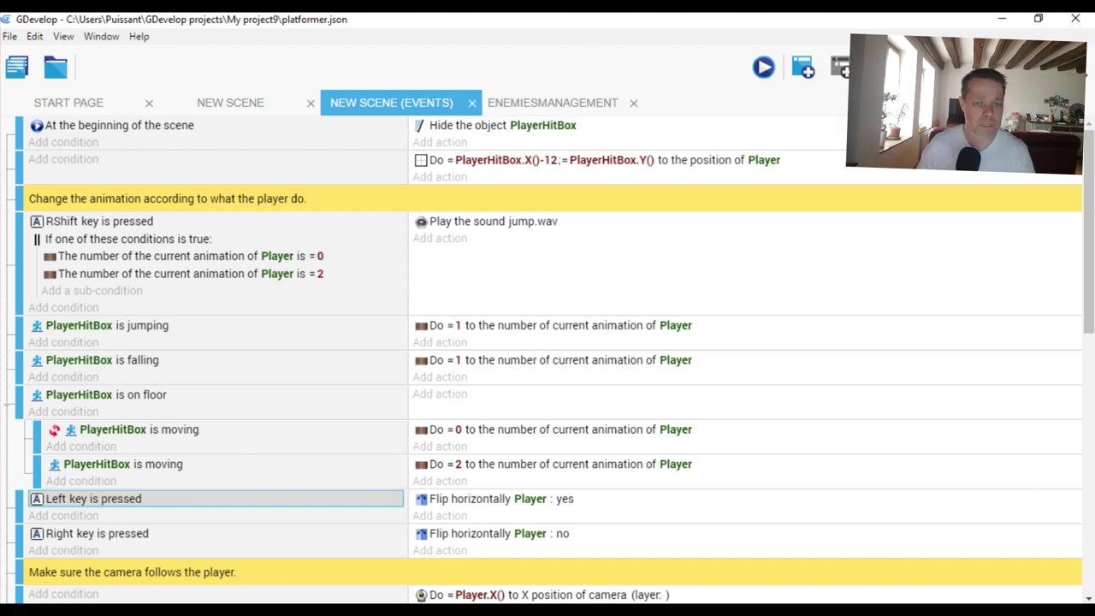
click(552, 103)
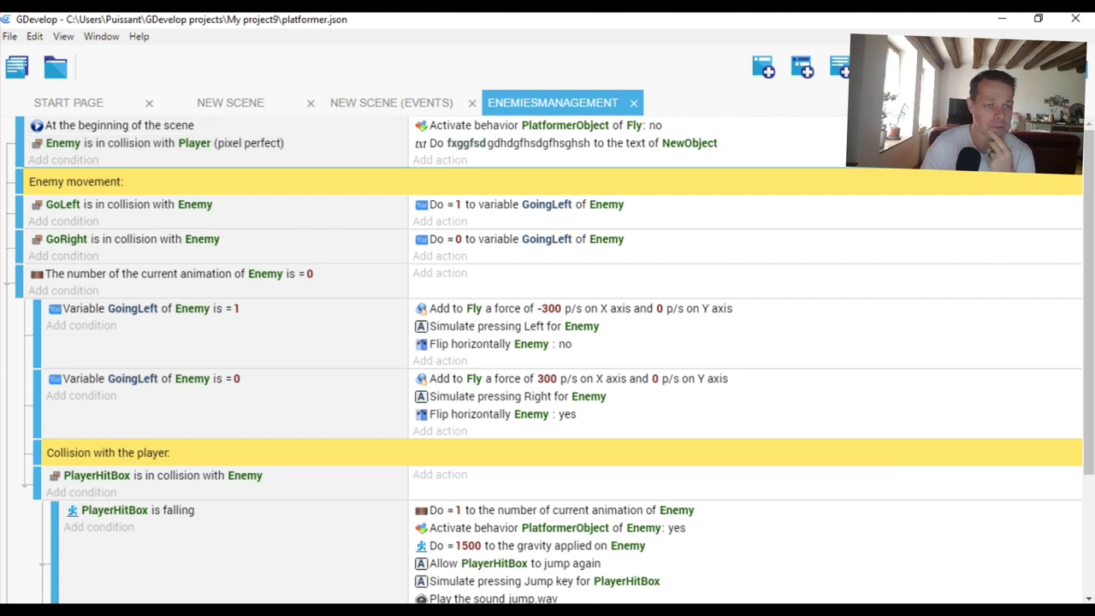
click(391, 102)
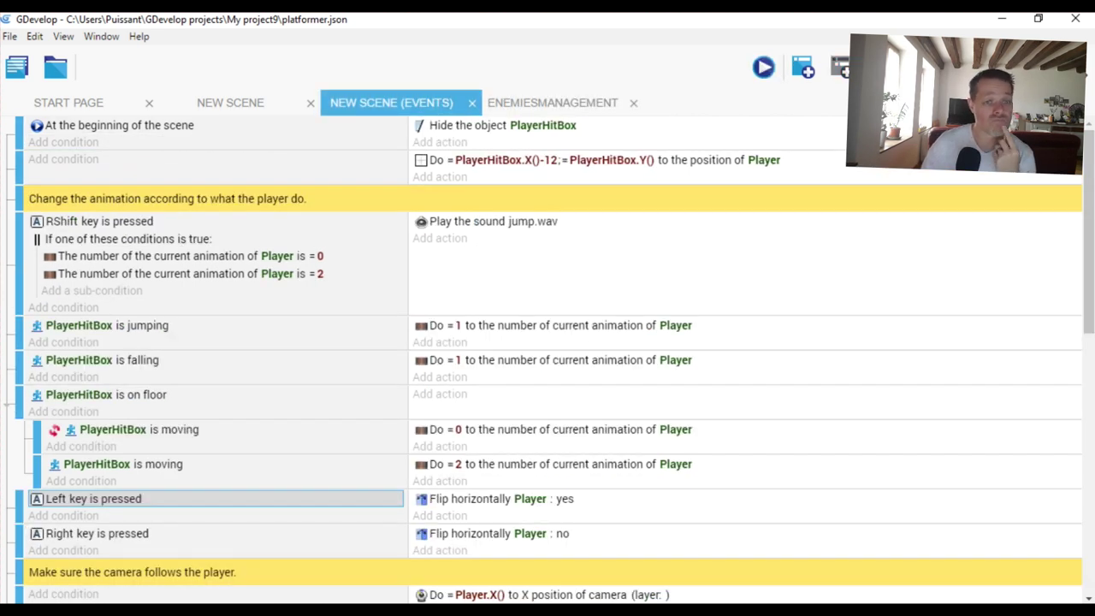
key(ctrl+Tab)
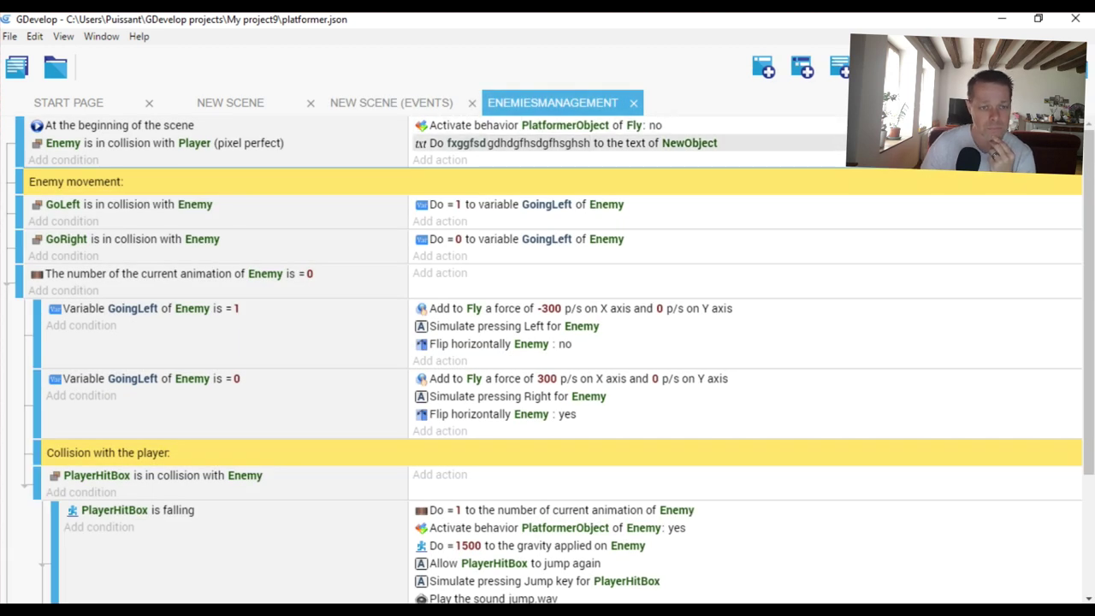
click(565, 125)
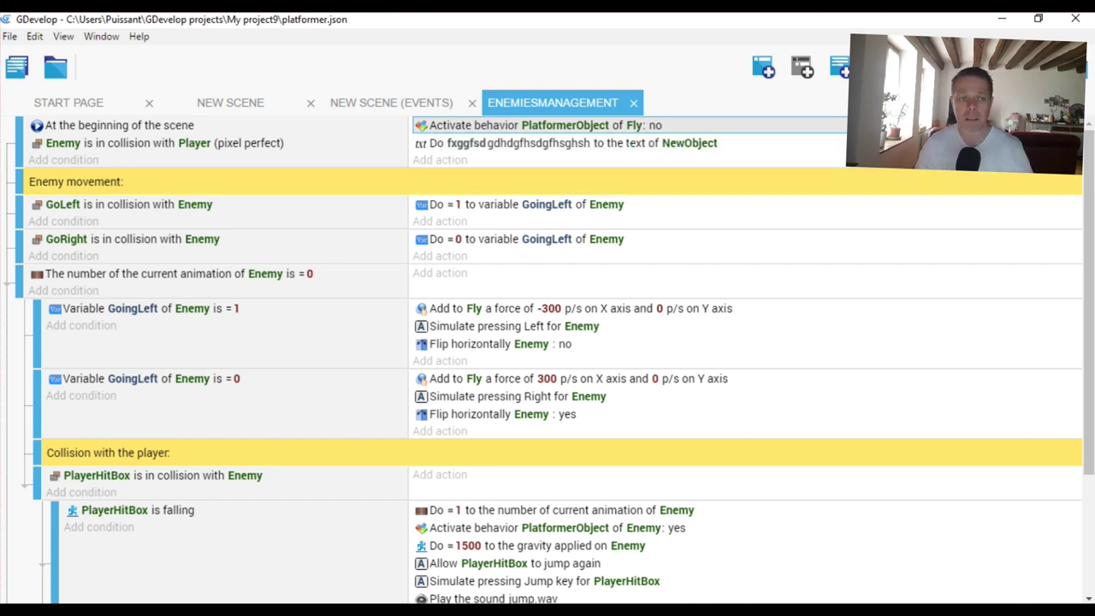
click(391, 102)
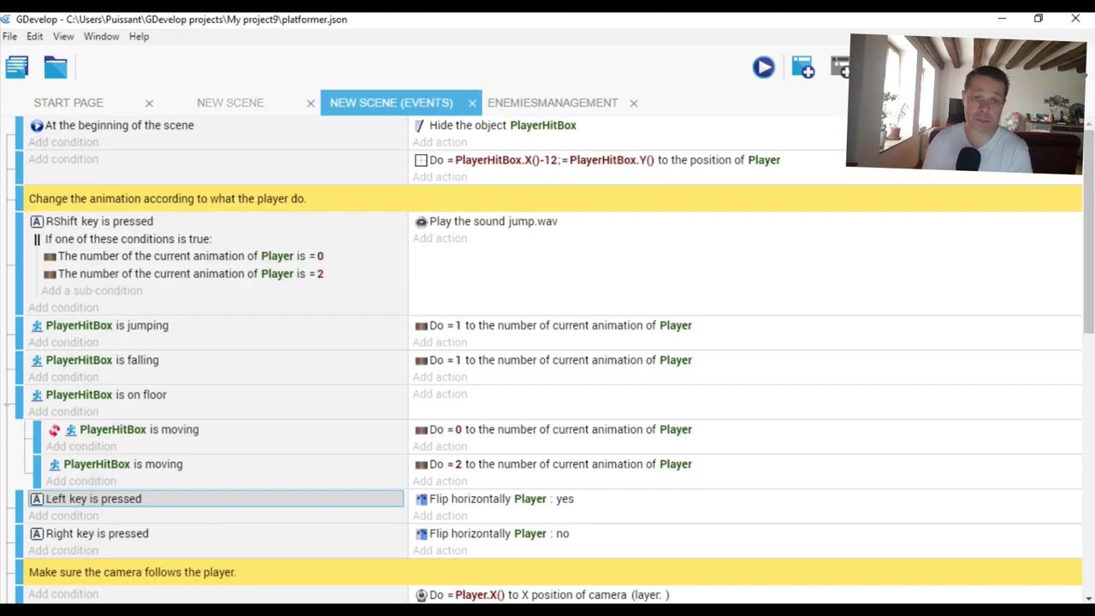
click(230, 102)
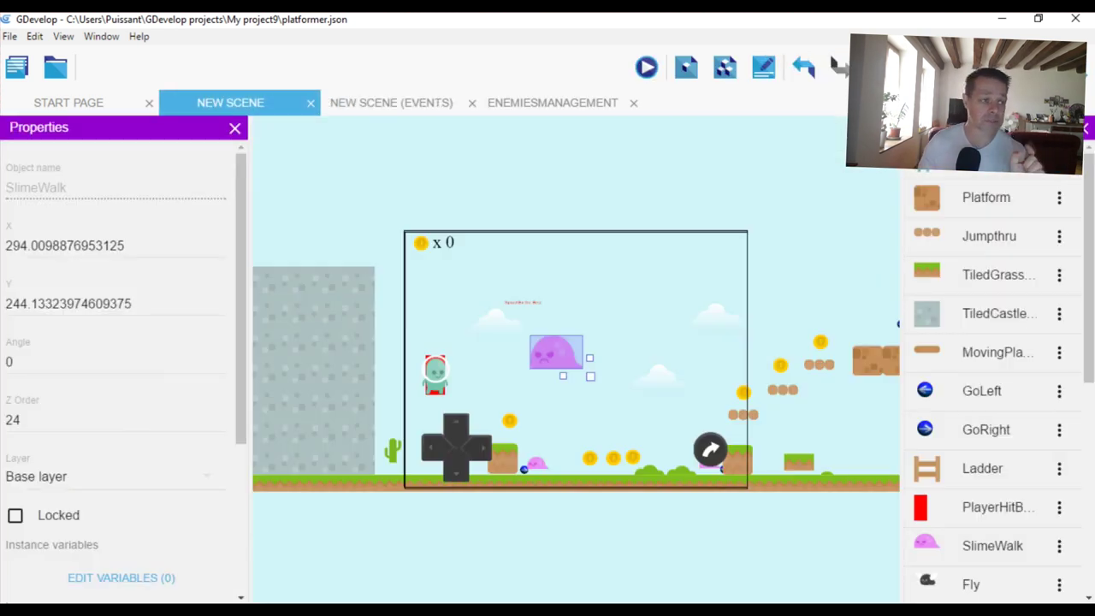
key(ctrl+o)
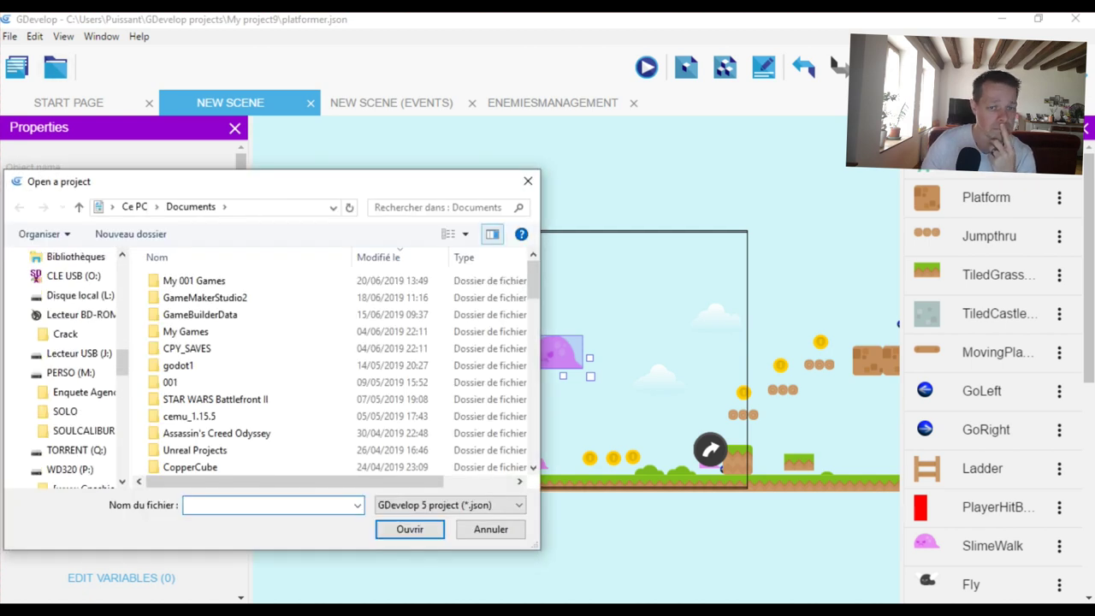
Cancel opening a project and create a new Empty game project (game.json in My project9).
key(Escape)
click(16, 66)
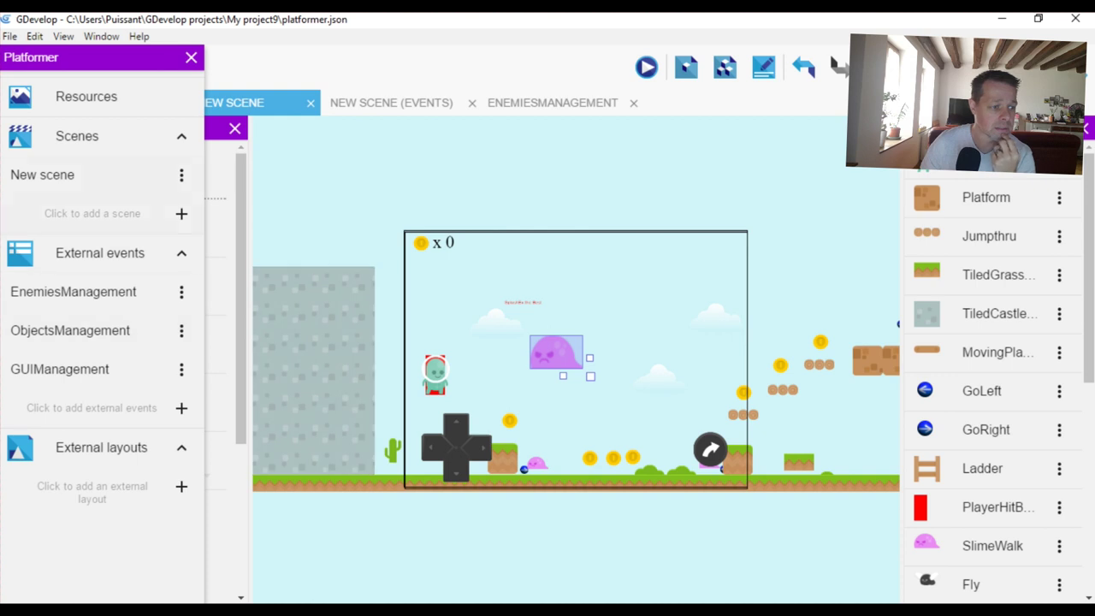
click(10, 36)
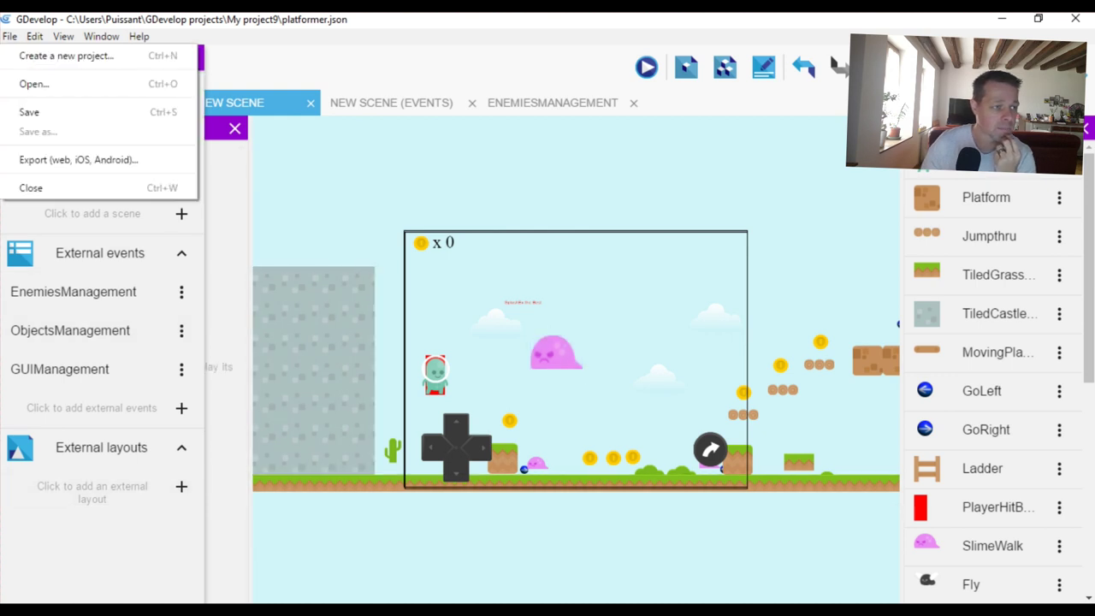
click(34, 54)
click(342, 340)
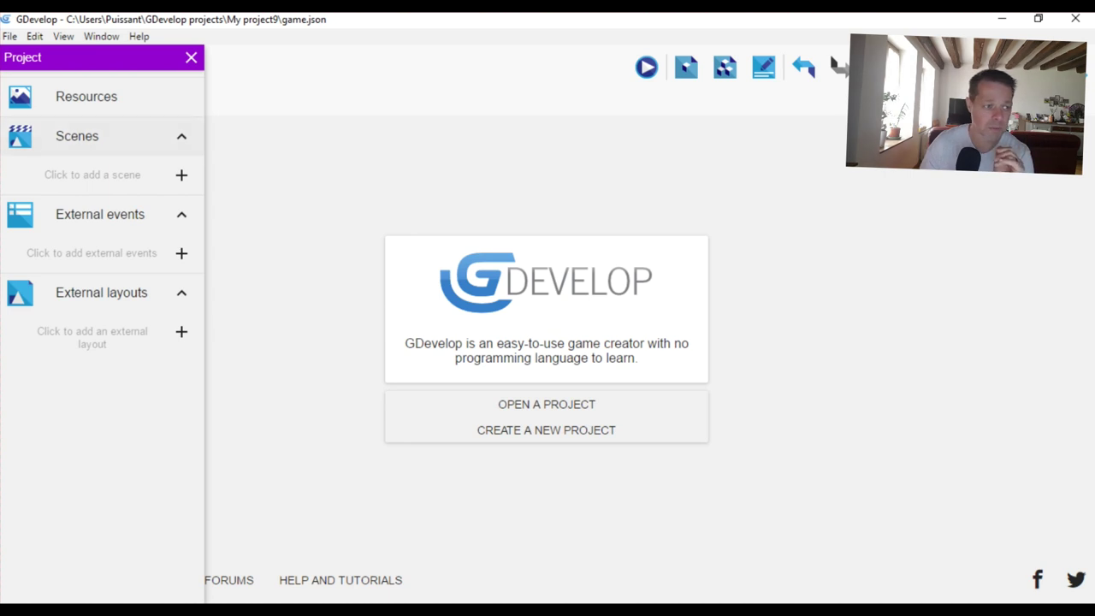
Add a scene named NewScene, open its layout, and begin adding a new object.
click(92, 174)
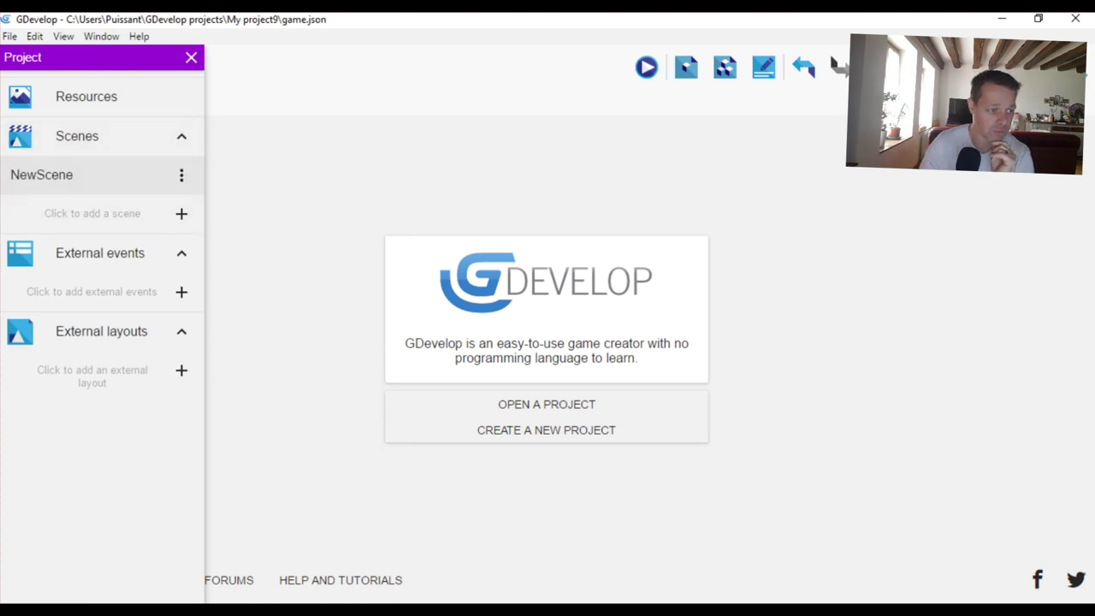
click(86, 174)
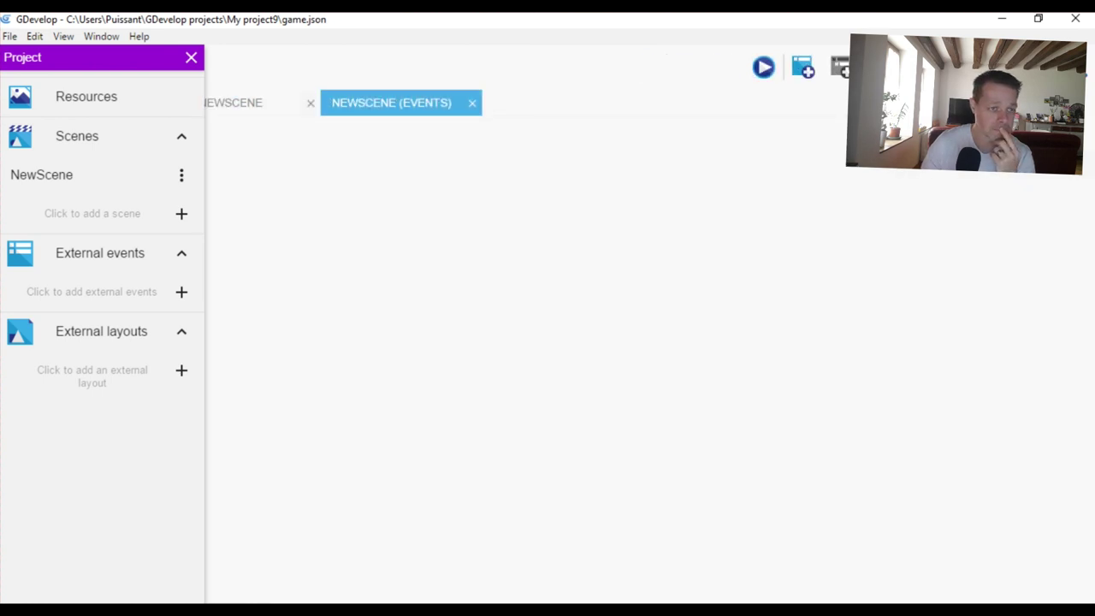
click(233, 103)
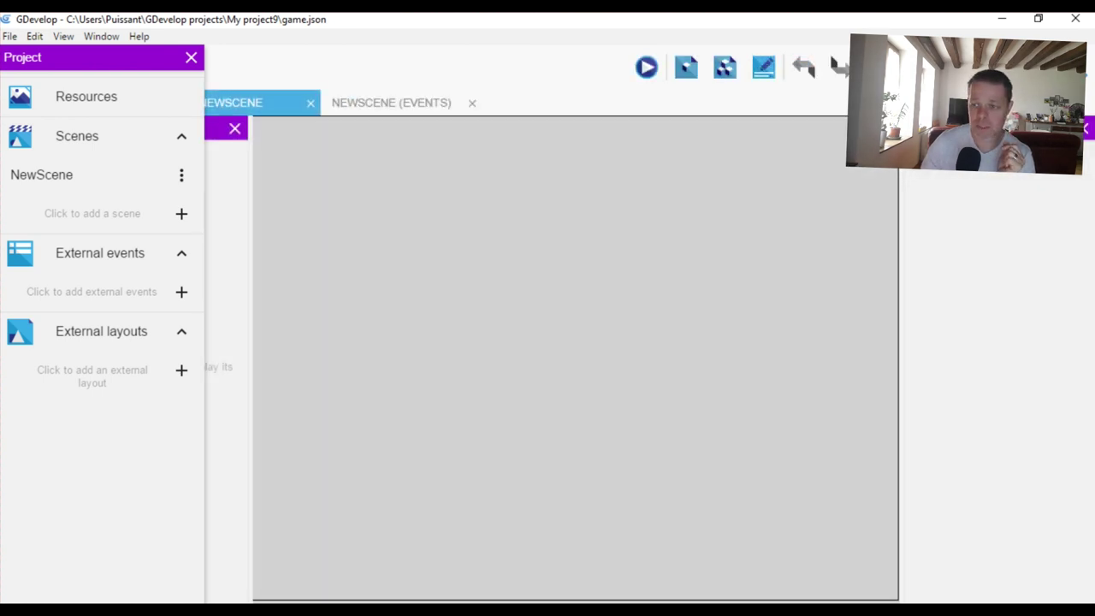
click(944, 174)
Add a Tiled Sprite object, keeping its 32 by 32 default size and leaving the image unset.
scroll(539, 325, down, 2)
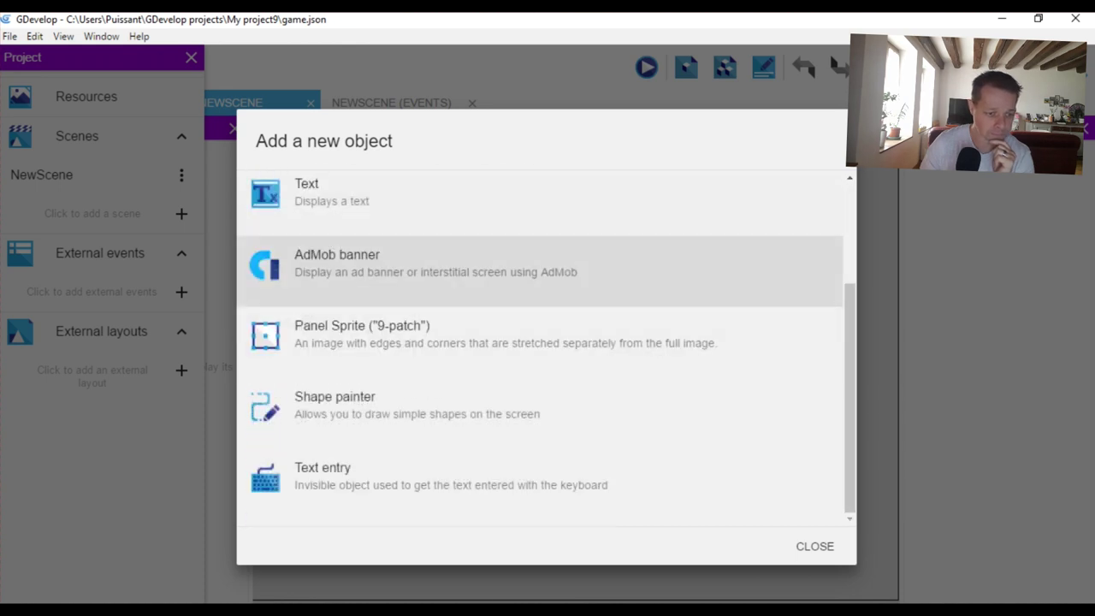
scroll(539, 394, up, 2)
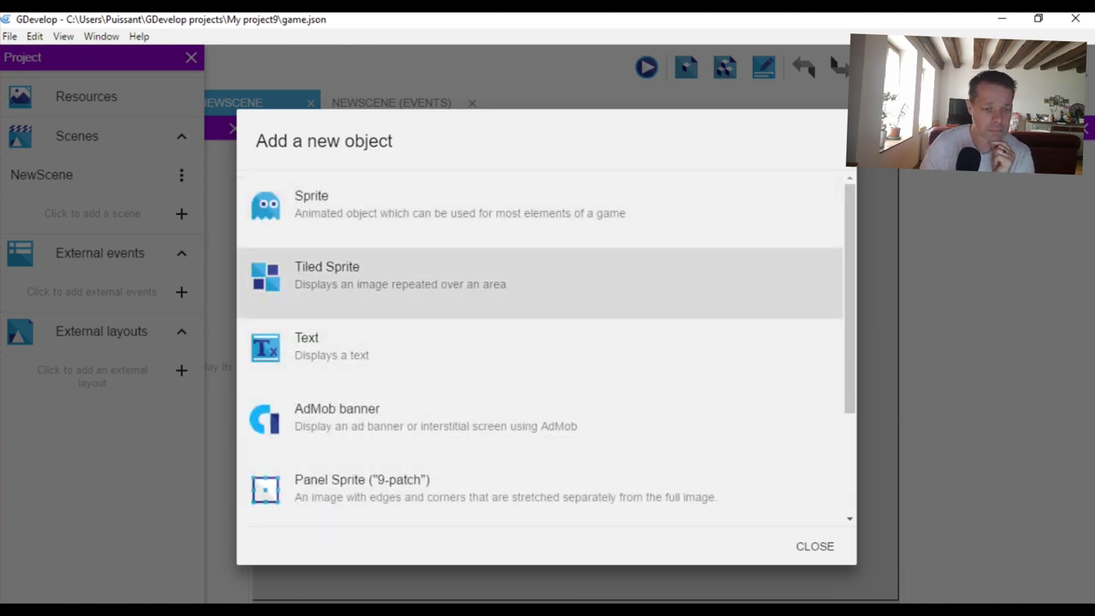
click(471, 282)
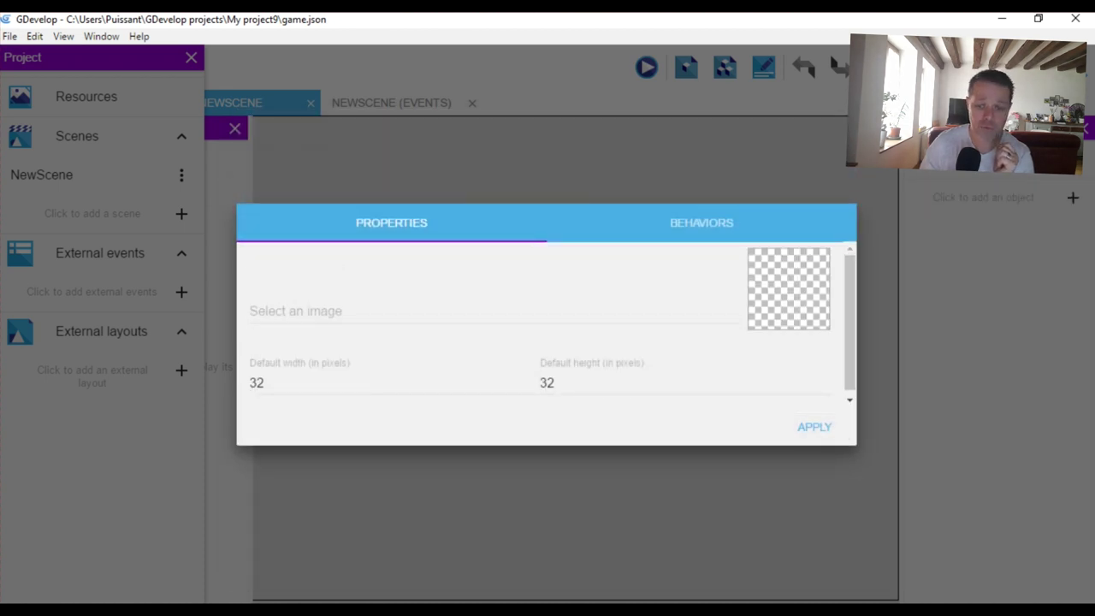
click(265, 383)
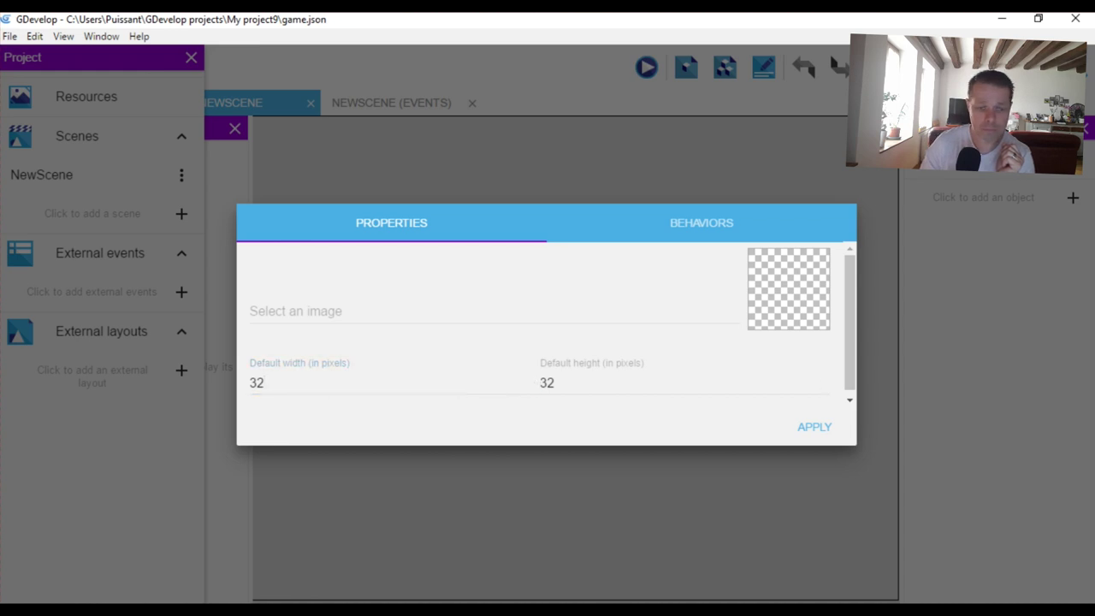
click(300, 312)
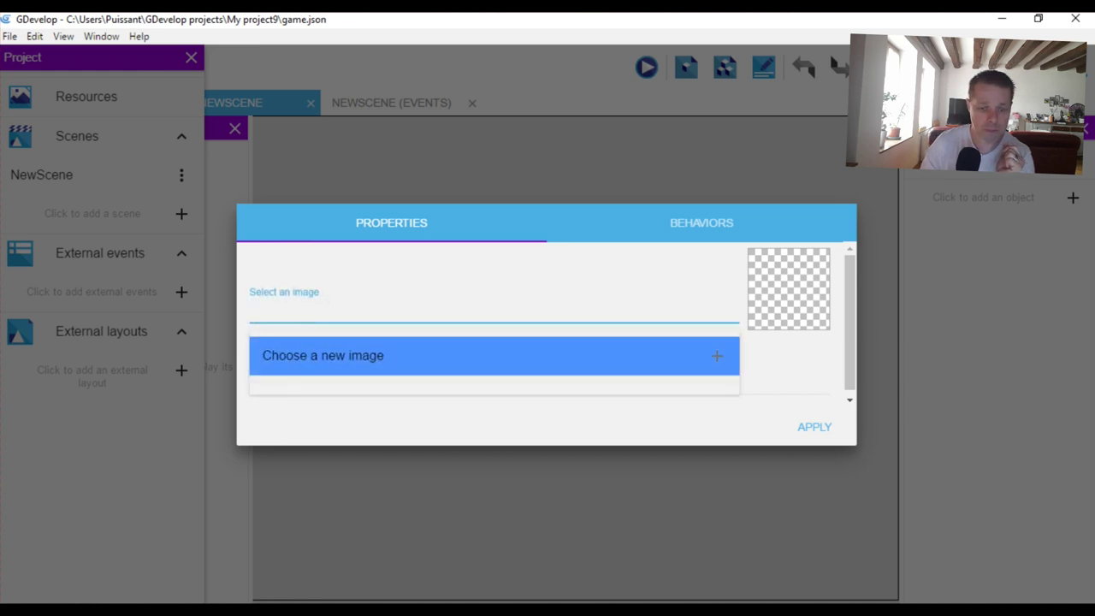
key(Escape)
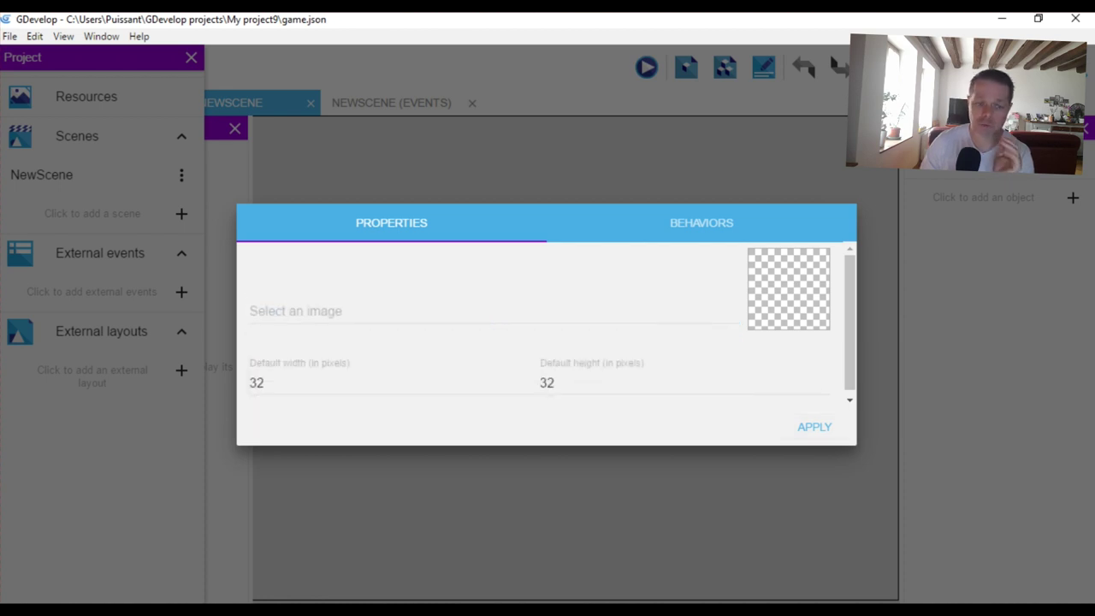
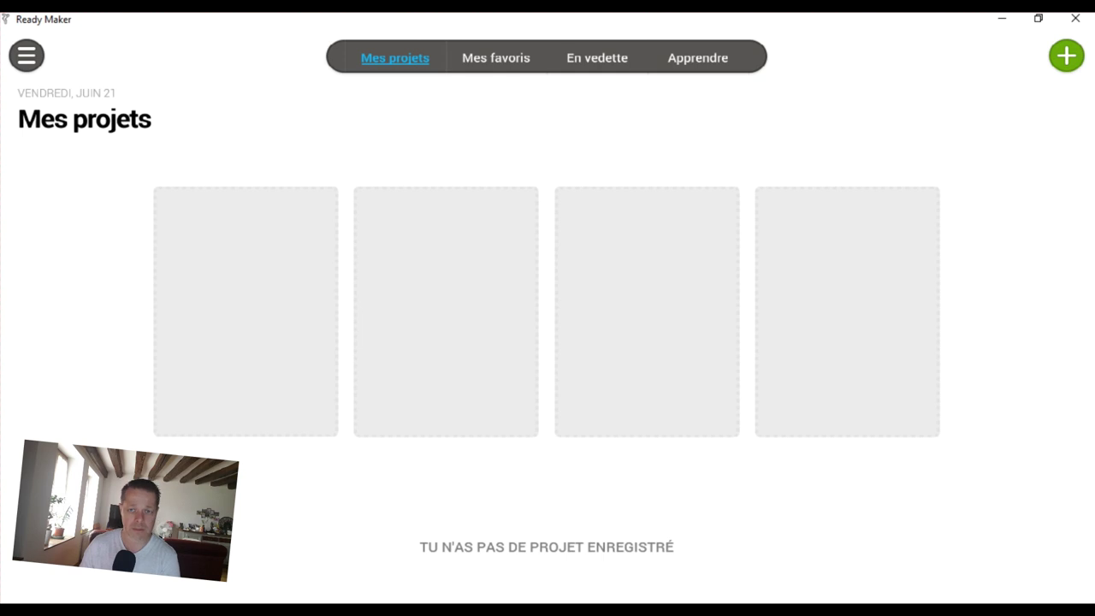
Look through the Mes favoris and Mes projets tabs and the settings panel, then start a new project.
click(496, 57)
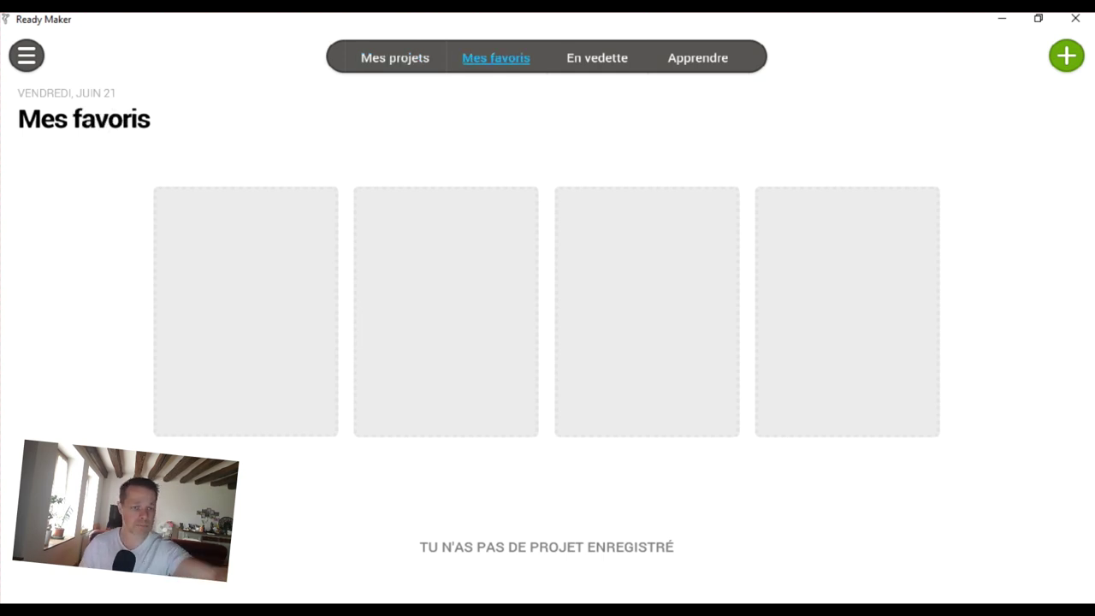
click(27, 55)
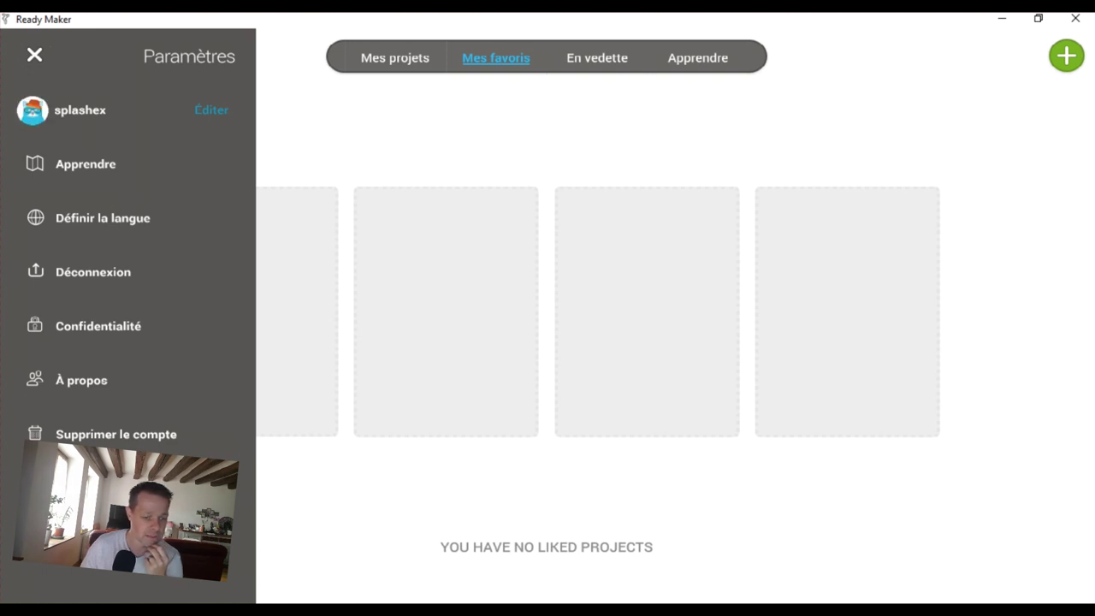
click(34, 55)
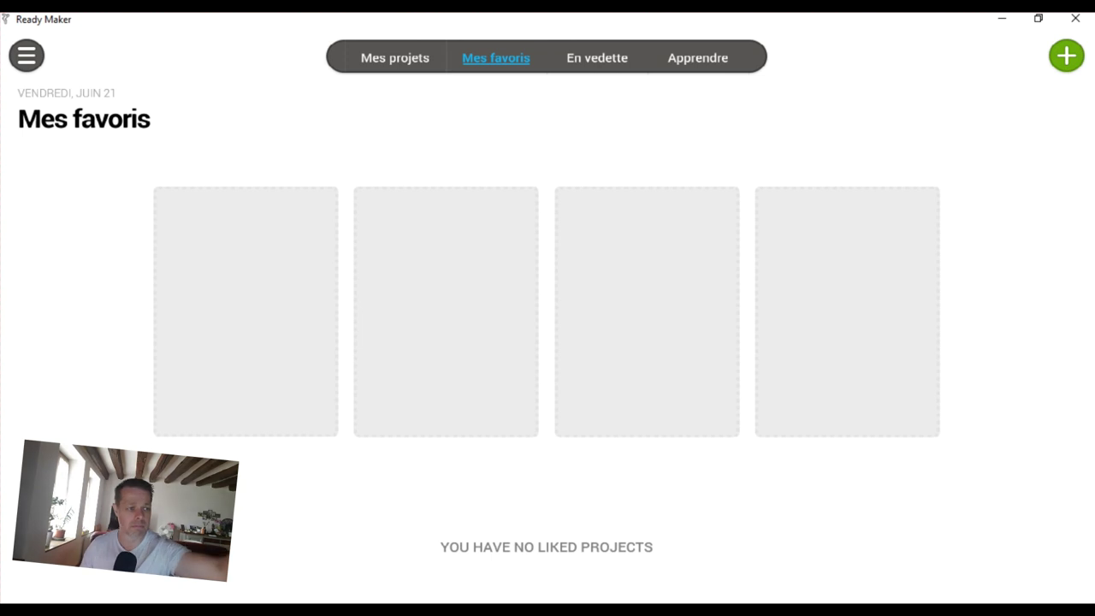
click(394, 57)
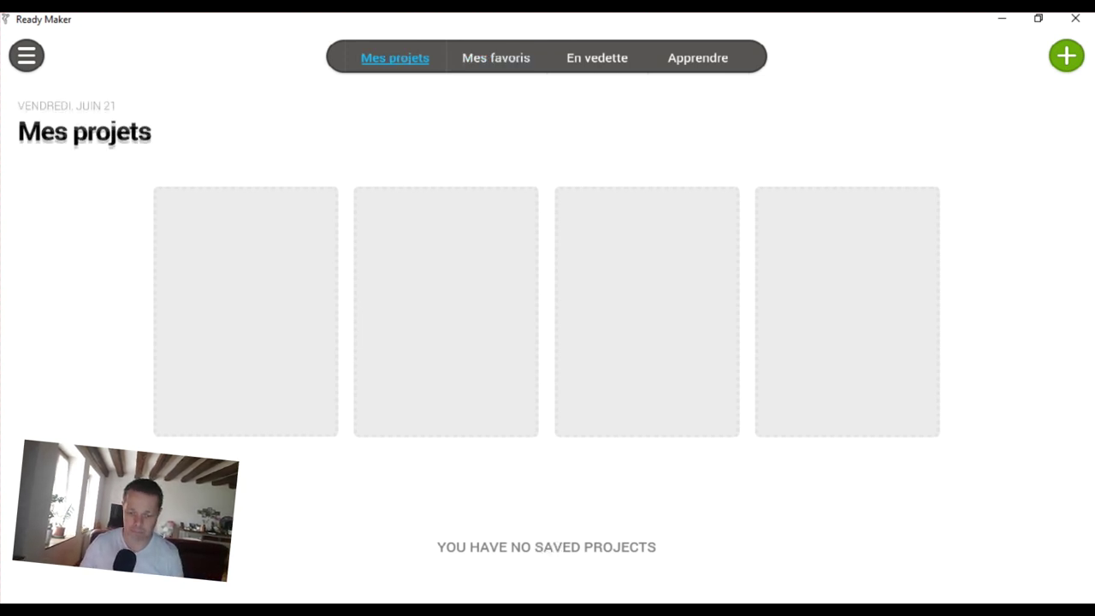
click(26, 55)
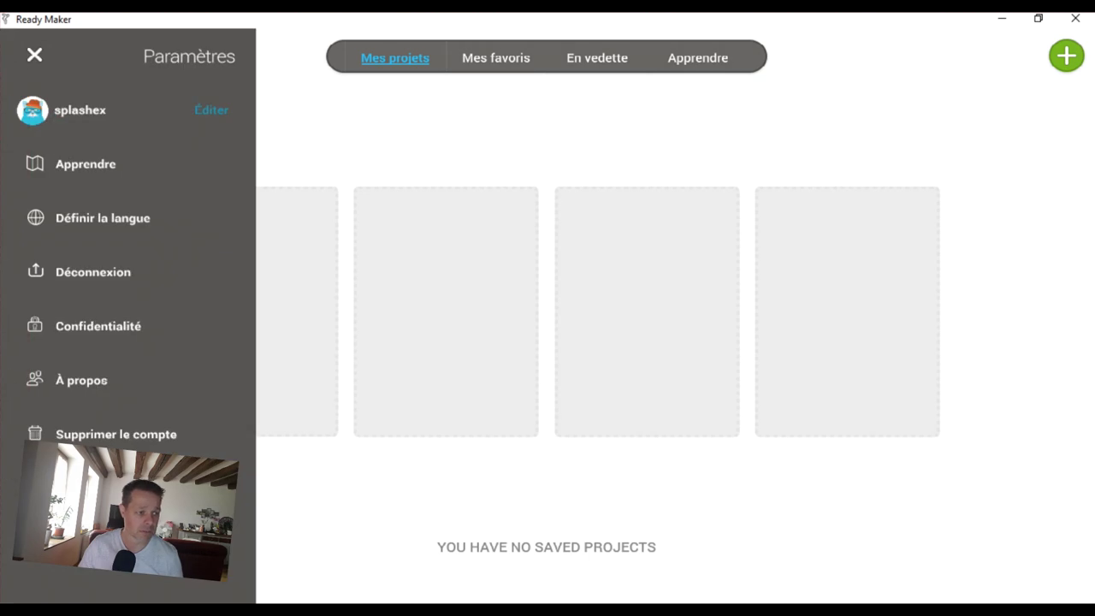
key(Escape)
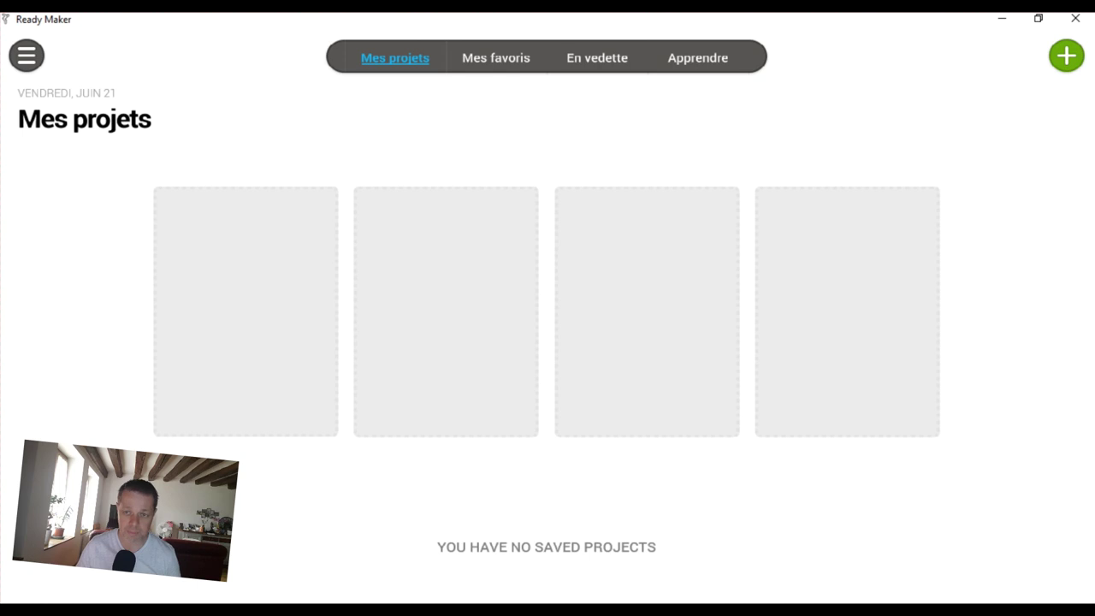
click(1066, 56)
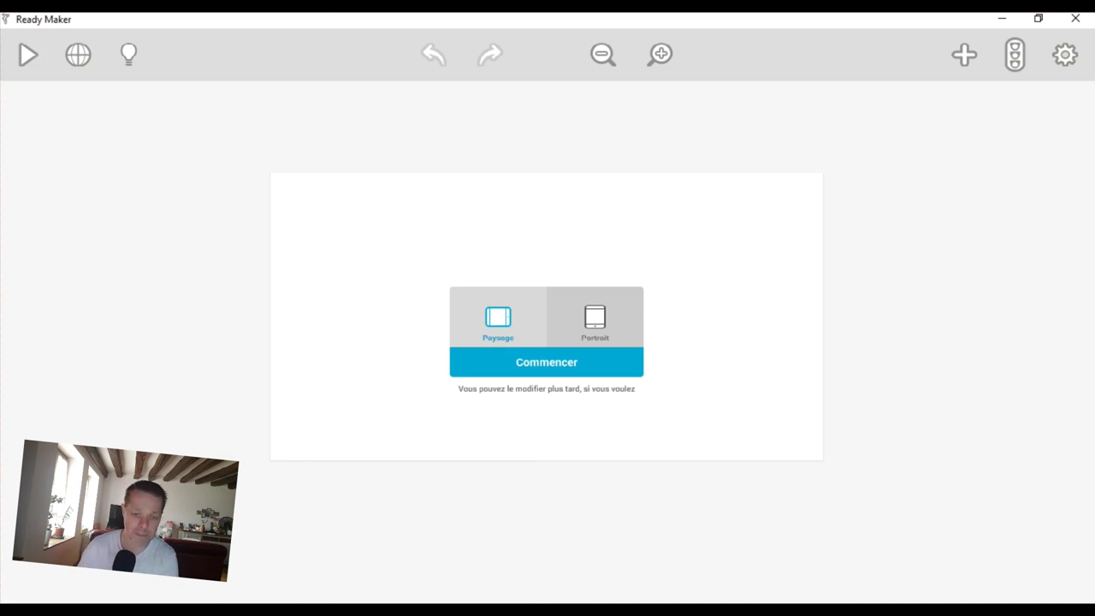
Start the project in Paysage (landscape) orientation and bring up the asset library.
click(594, 321)
click(497, 321)
key(Return)
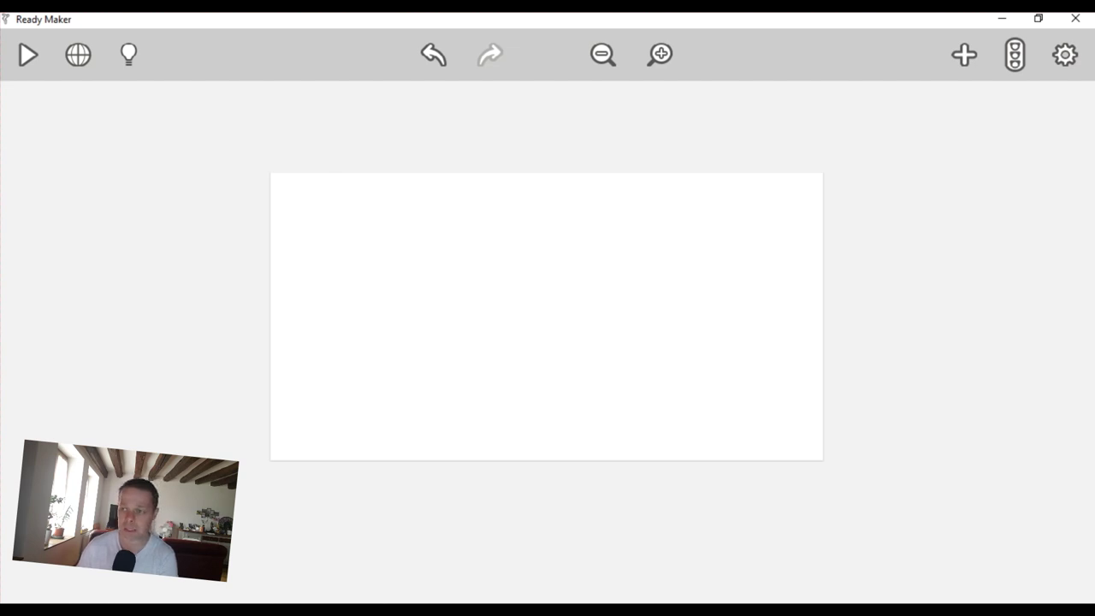
click(964, 55)
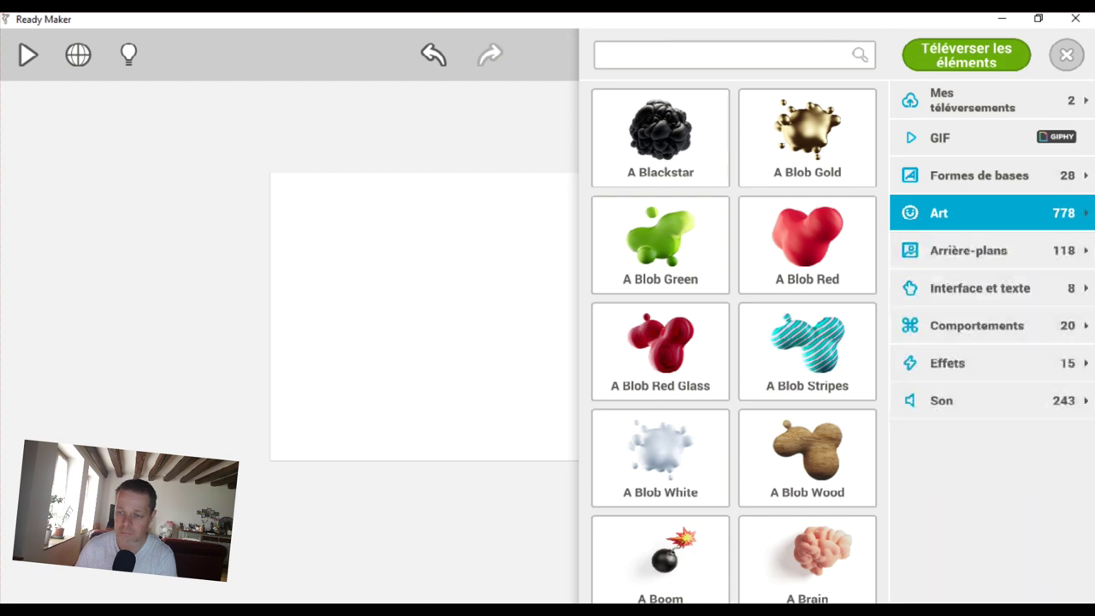
Make the green Aluminum Panels texture from Arrière-plans the canvas background.
click(968, 251)
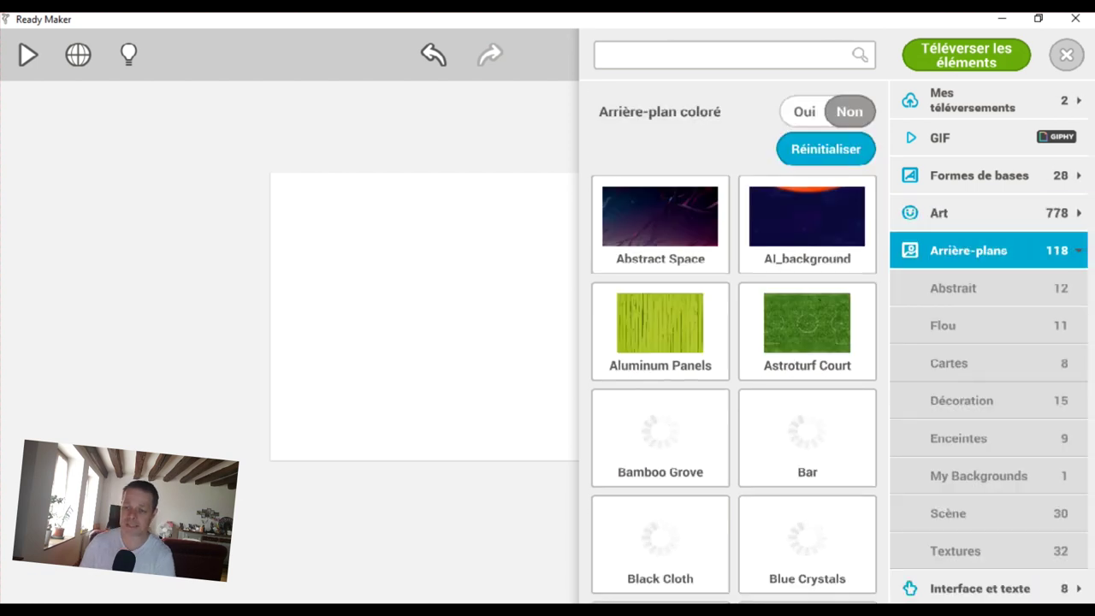
scroll(734, 385, down, 2)
scroll(734, 385, down, 3)
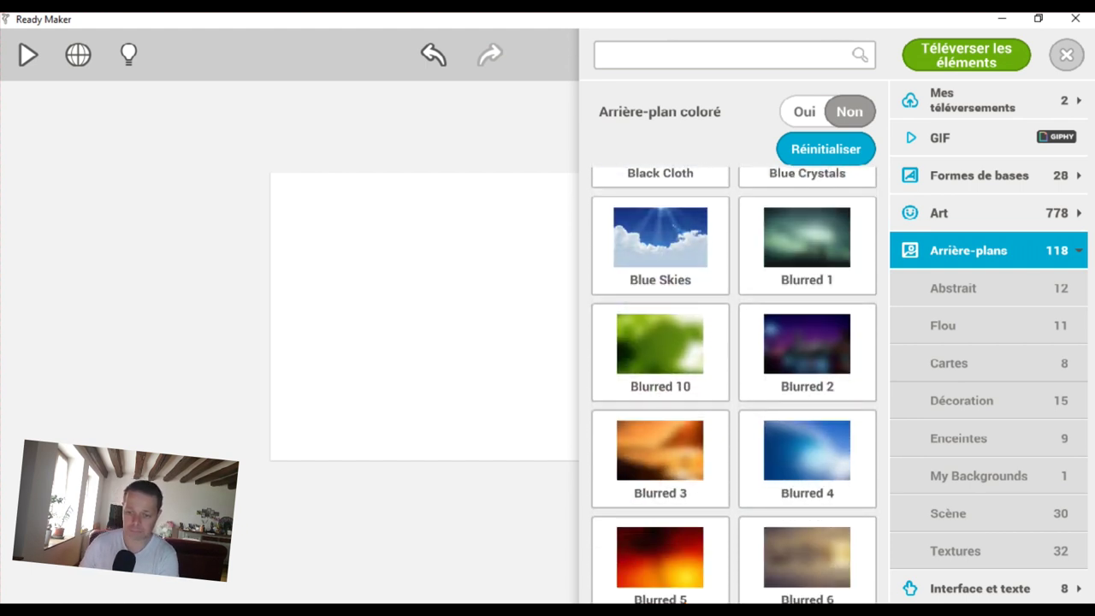
scroll(734, 385, down, 2)
scroll(733, 385, down, 1)
scroll(734, 385, down, 5)
scroll(734, 385, down, 3)
scroll(734, 385, down, 5)
scroll(734, 385, down, 5)
scroll(734, 385, down, 4)
scroll(734, 385, down, 8)
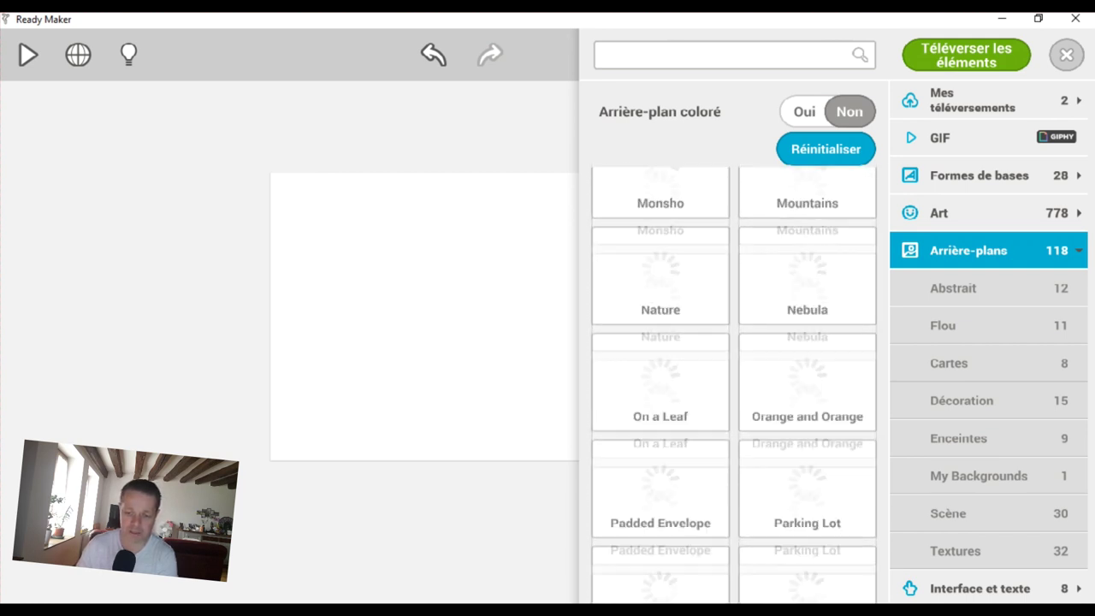
scroll(734, 385, down, 4)
scroll(734, 385, down, 8)
scroll(734, 385, down, 6)
scroll(734, 385, down, 2)
scroll(734, 385, down, 1)
scroll(734, 385, down, 2)
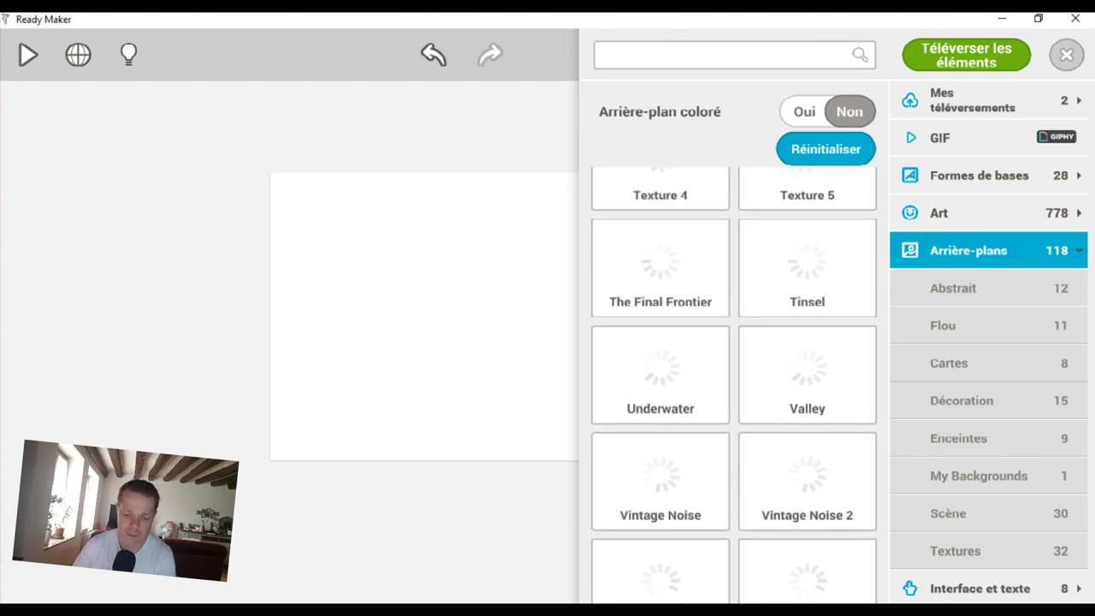
scroll(734, 385, down, 5)
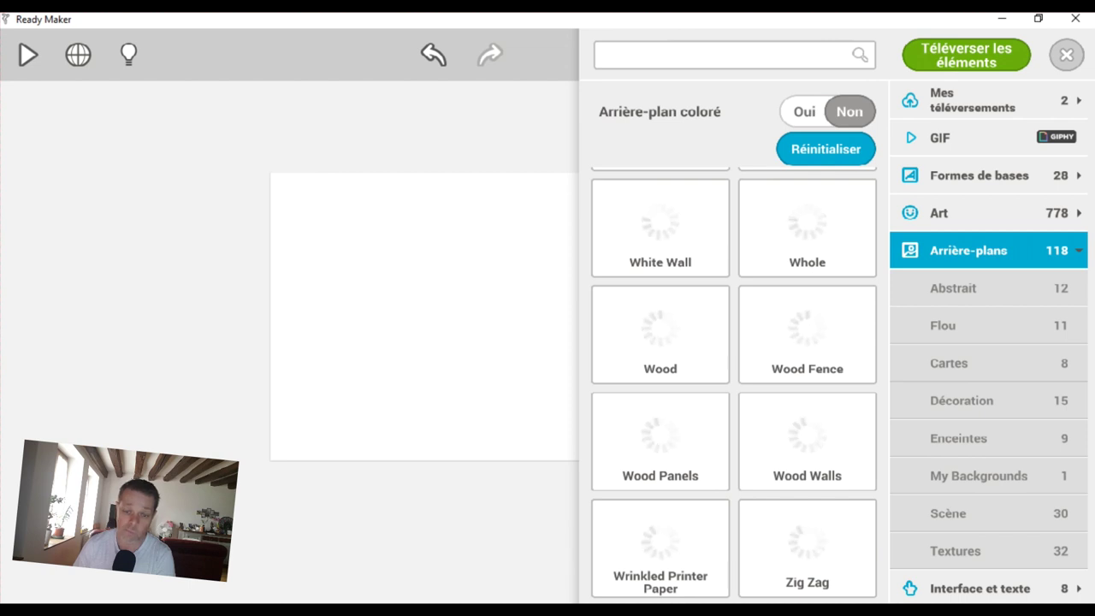
scroll(734, 385, up, 10)
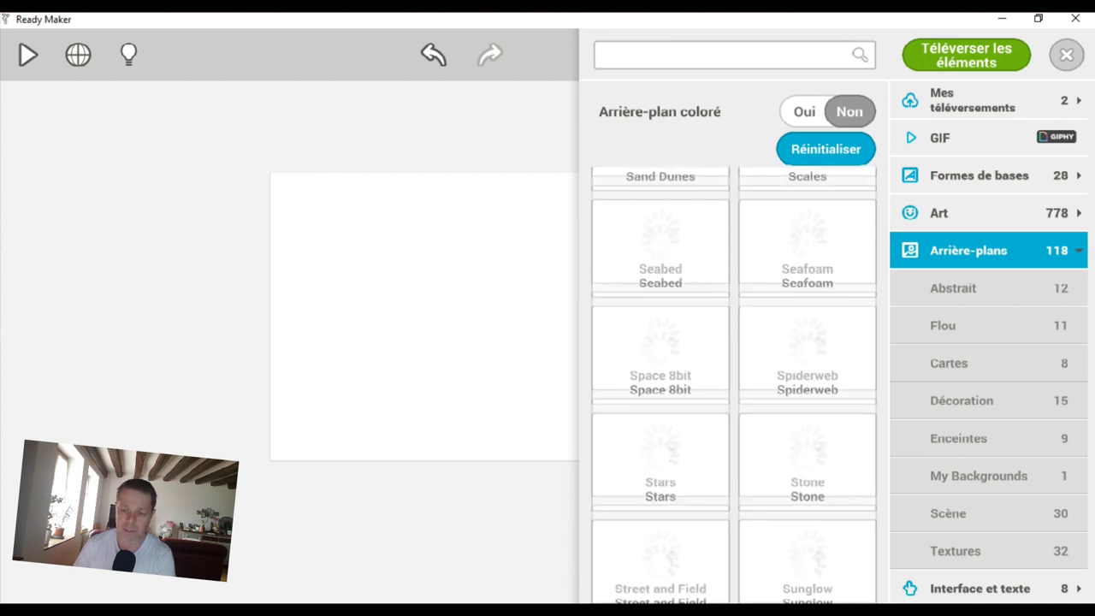
scroll(734, 385, up, 5)
scroll(734, 385, up, 2)
scroll(734, 385, up, 5)
scroll(734, 385, up, 2)
scroll(734, 385, up, 2)
scroll(734, 385, up, 1)
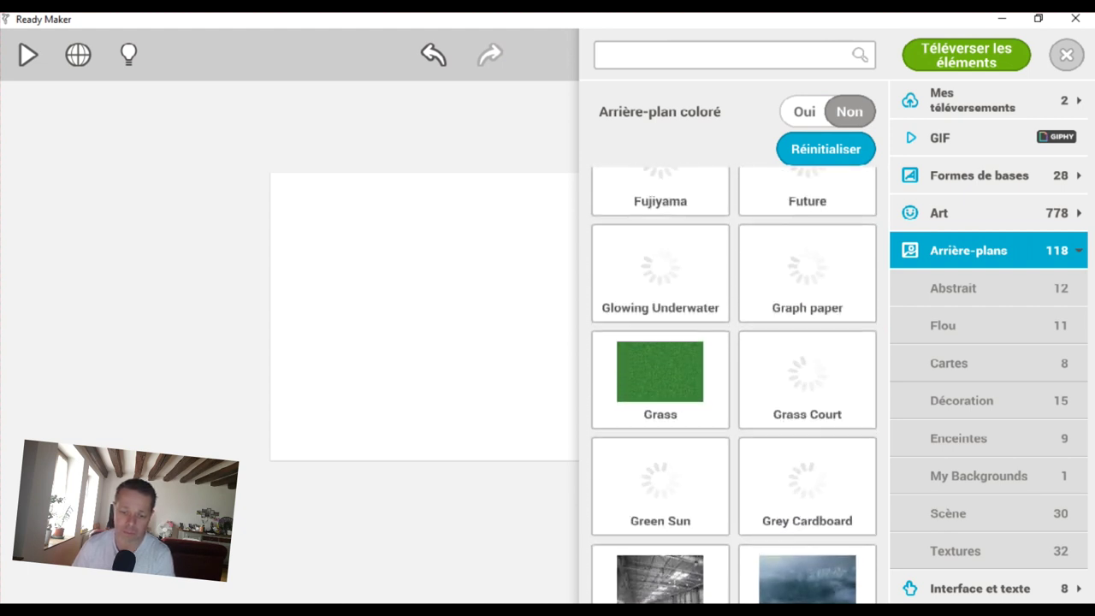
scroll(734, 385, up, 5)
scroll(734, 385, up, 5)
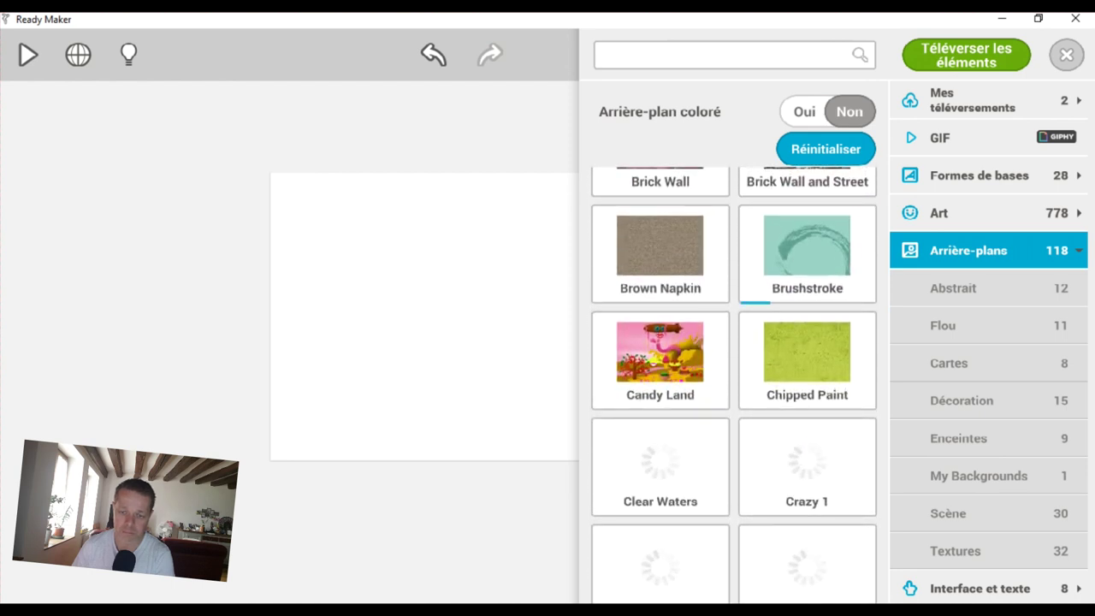
scroll(734, 385, up, 5)
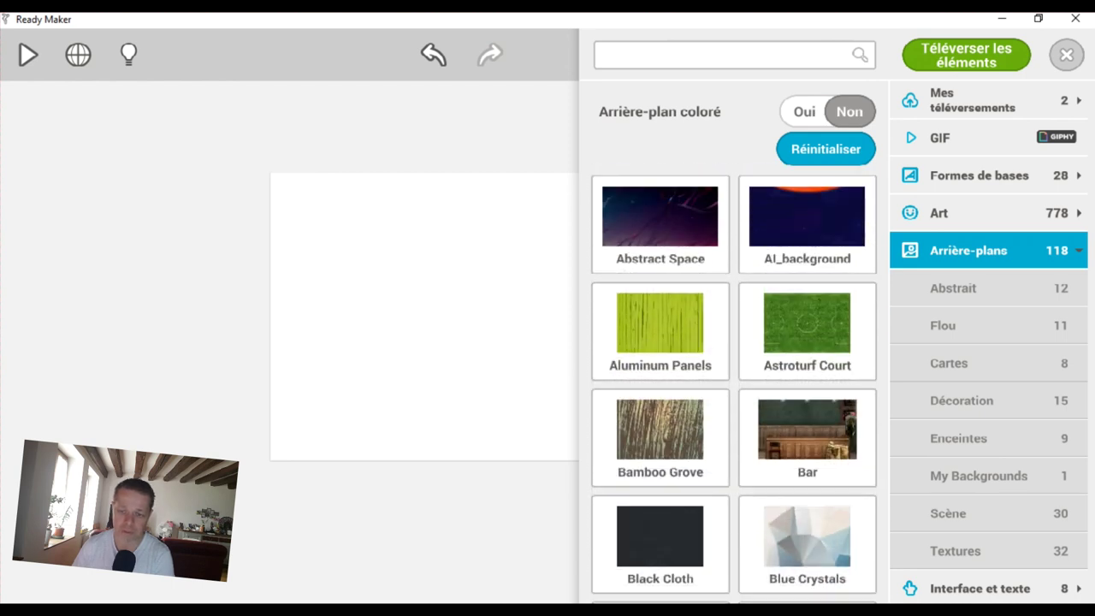
drag(660, 322, 638, 321)
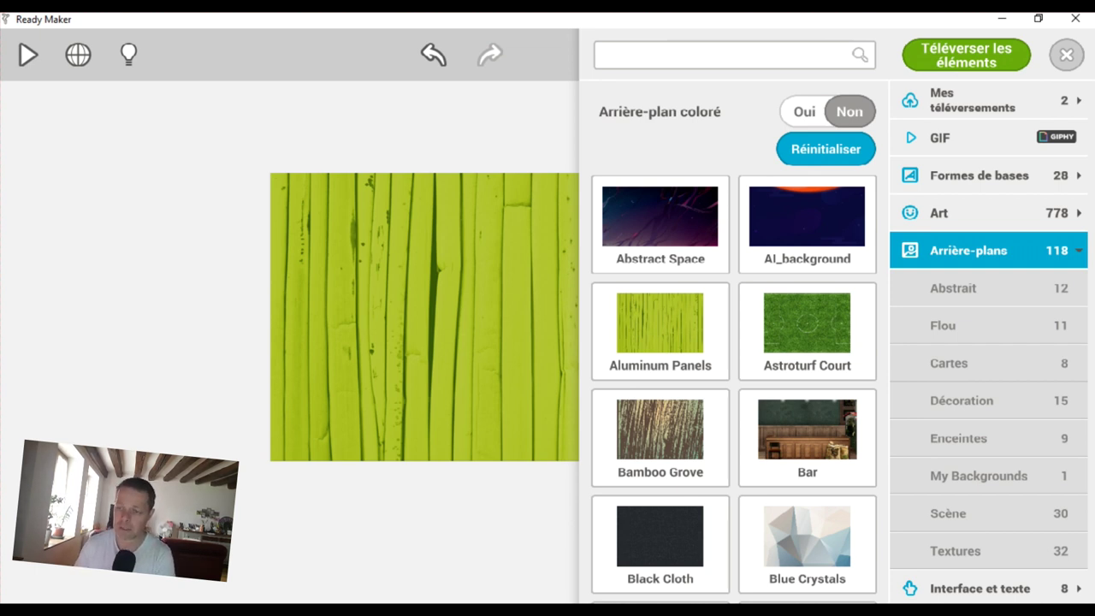
Browse the abstract and animal subcategories of the Art assets.
click(938, 213)
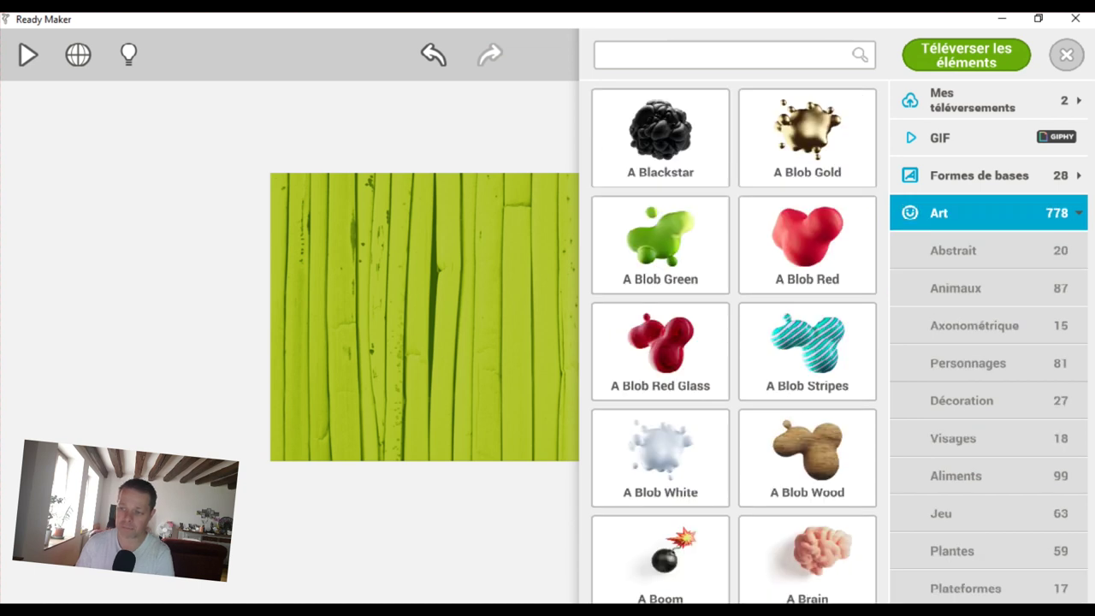
click(953, 251)
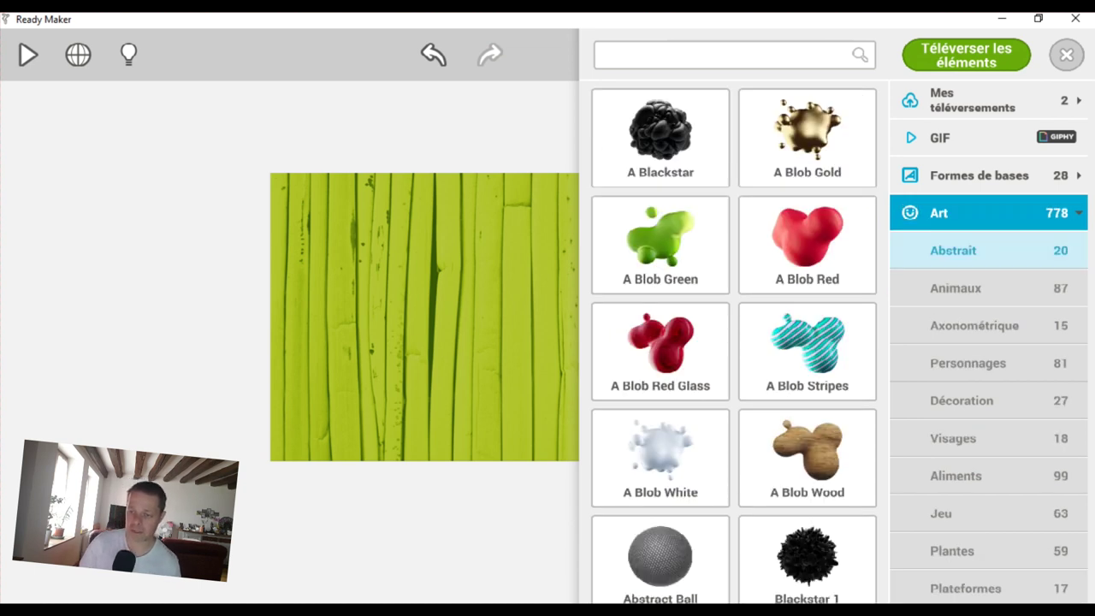
scroll(734, 342, down, 2)
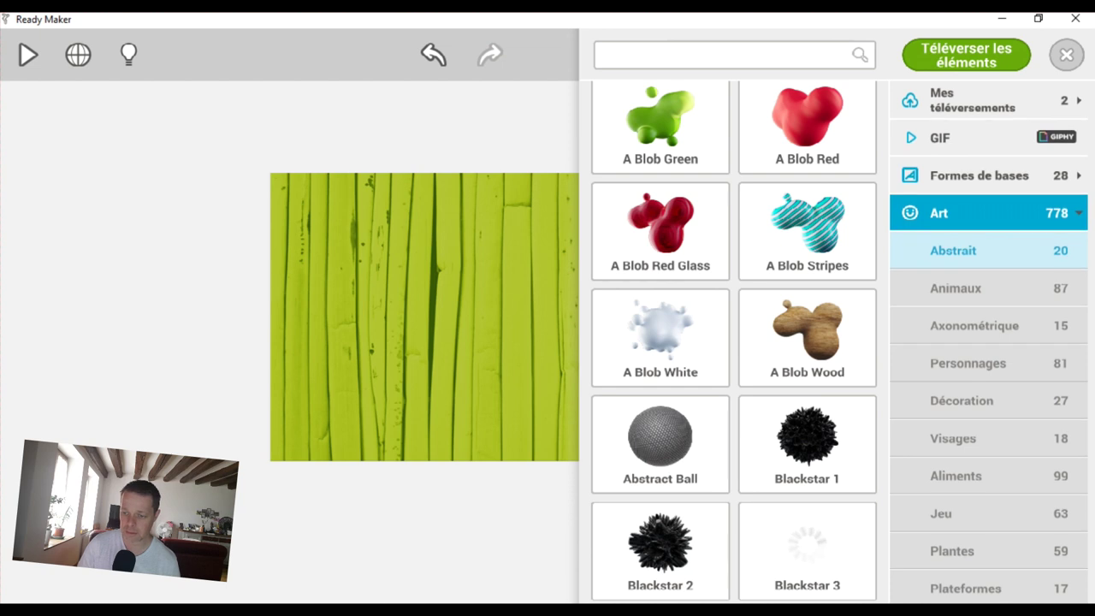
click(956, 288)
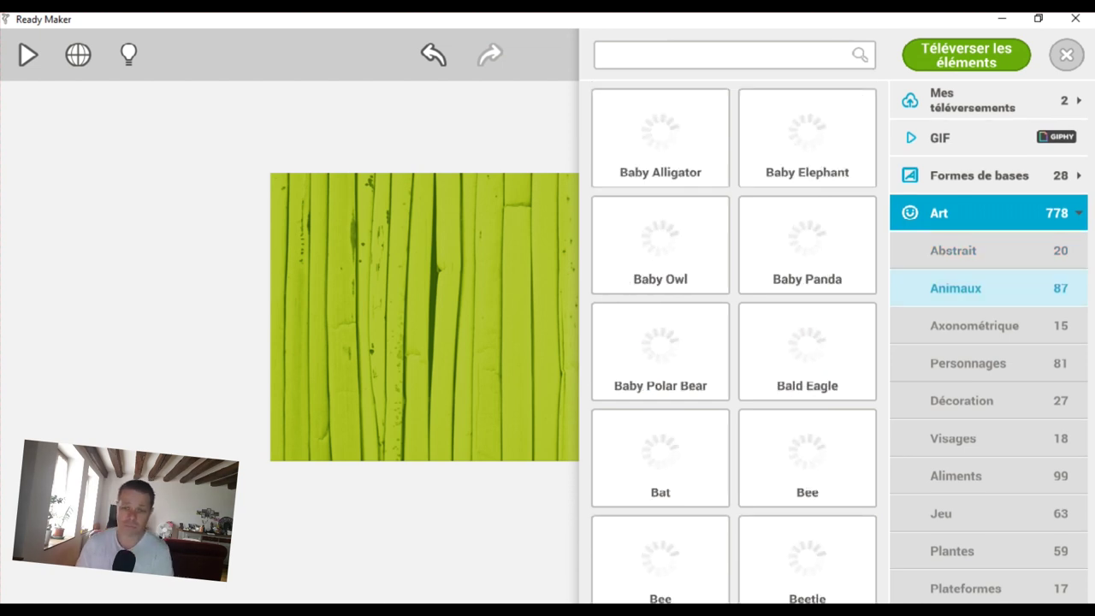
scroll(734, 342, down, 1)
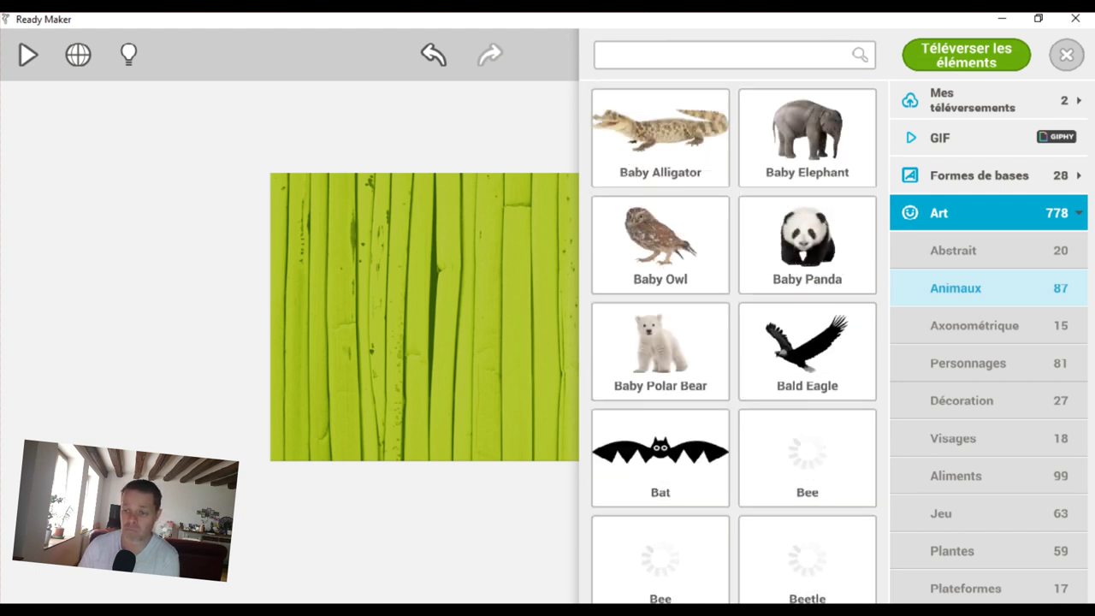
click(983, 213)
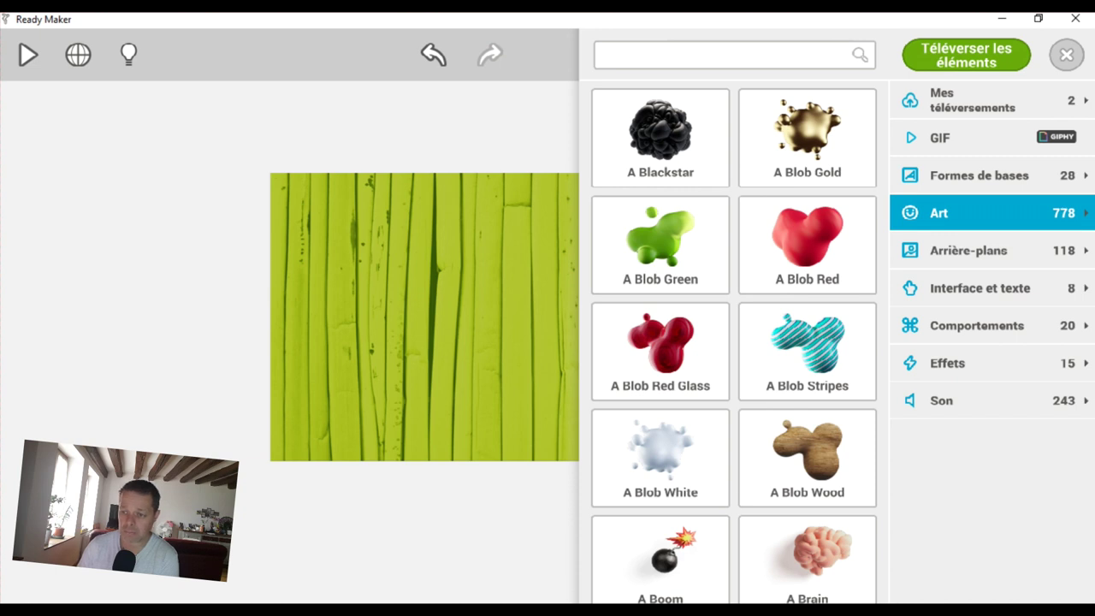
click(984, 213)
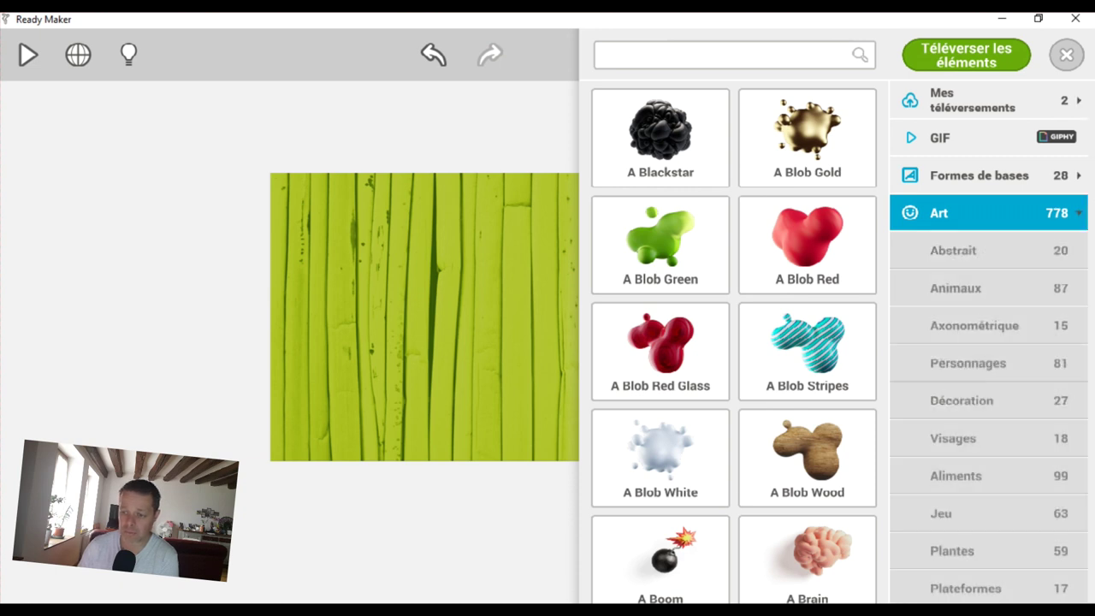
Place the Abraham Skater character from Art > Personnages onto the canvas.
click(968, 362)
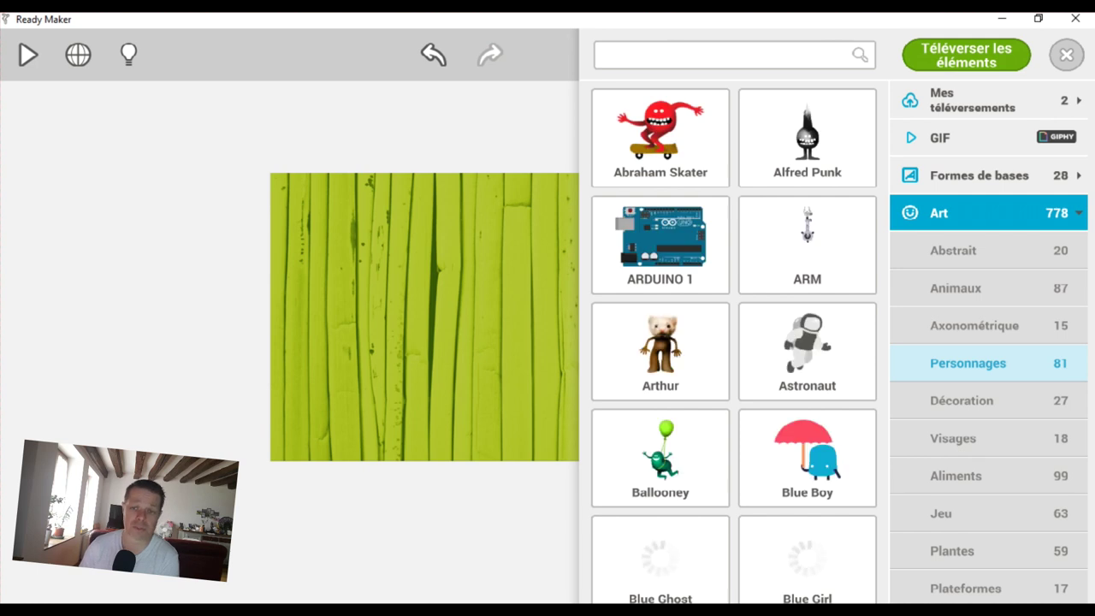
scroll(734, 342, down, 1)
scroll(734, 343, up, 1)
drag(660, 128, 556, 374)
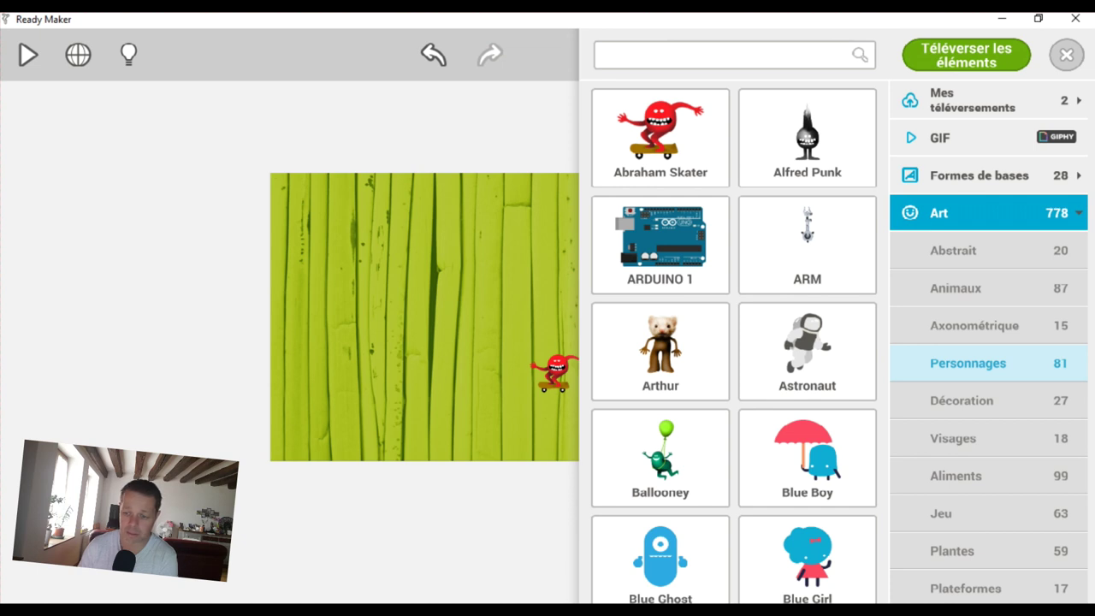
scroll(988, 343, down, 1)
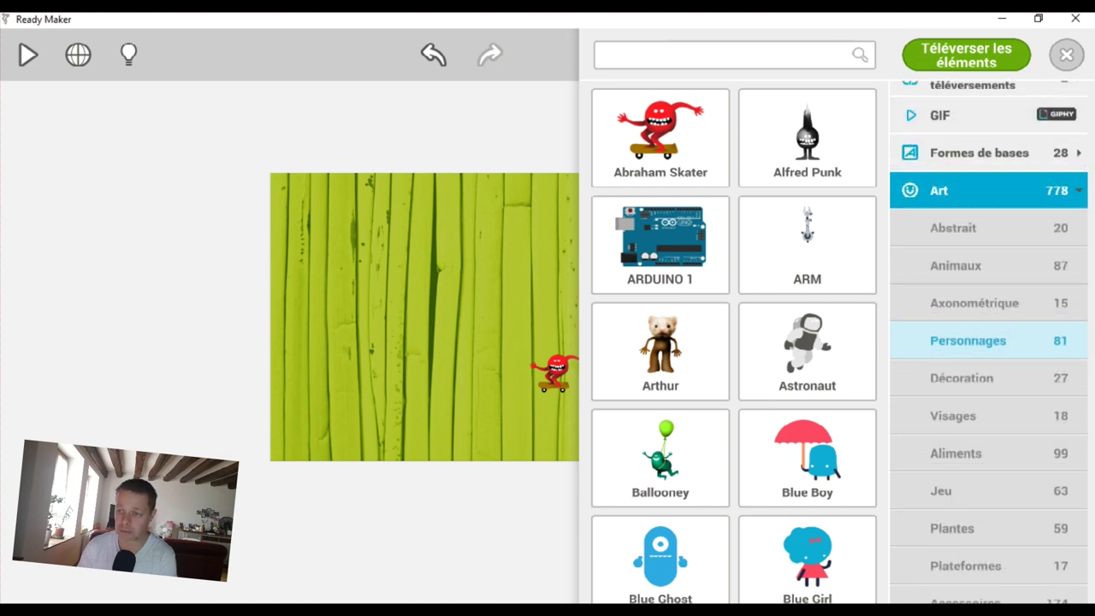
click(939, 159)
Browse the Formes de bases, Interface et texte, Arrière-plans and Comportements categories.
click(979, 176)
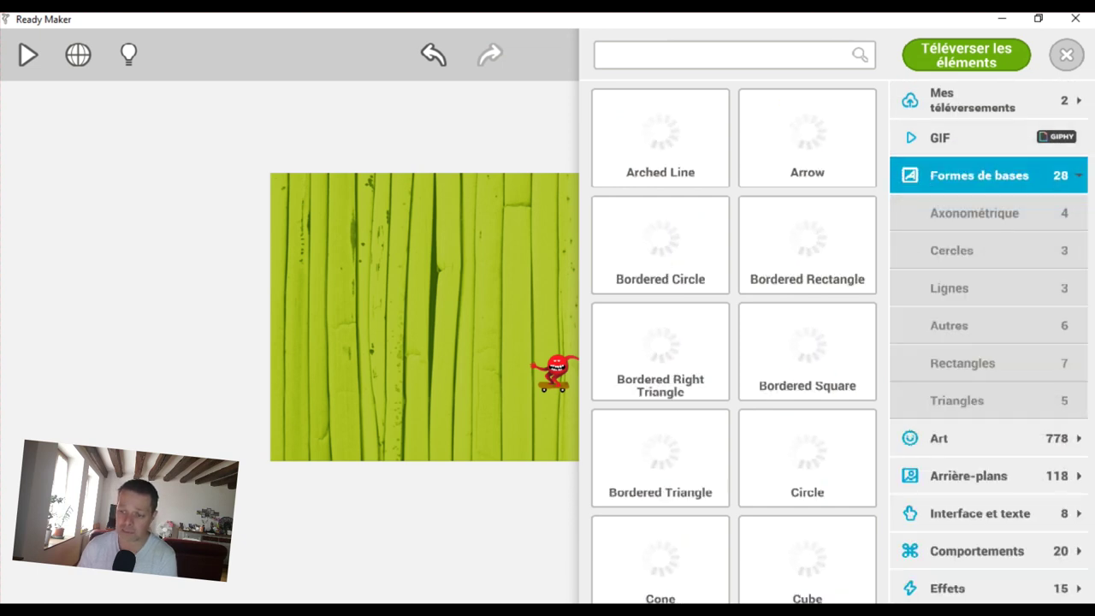
click(979, 176)
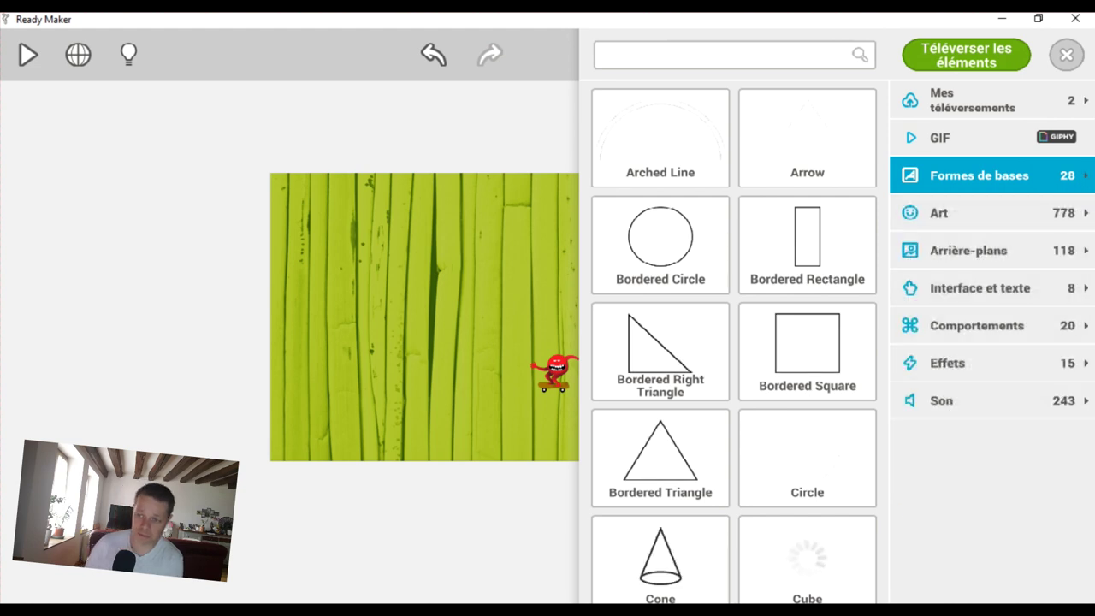
click(980, 288)
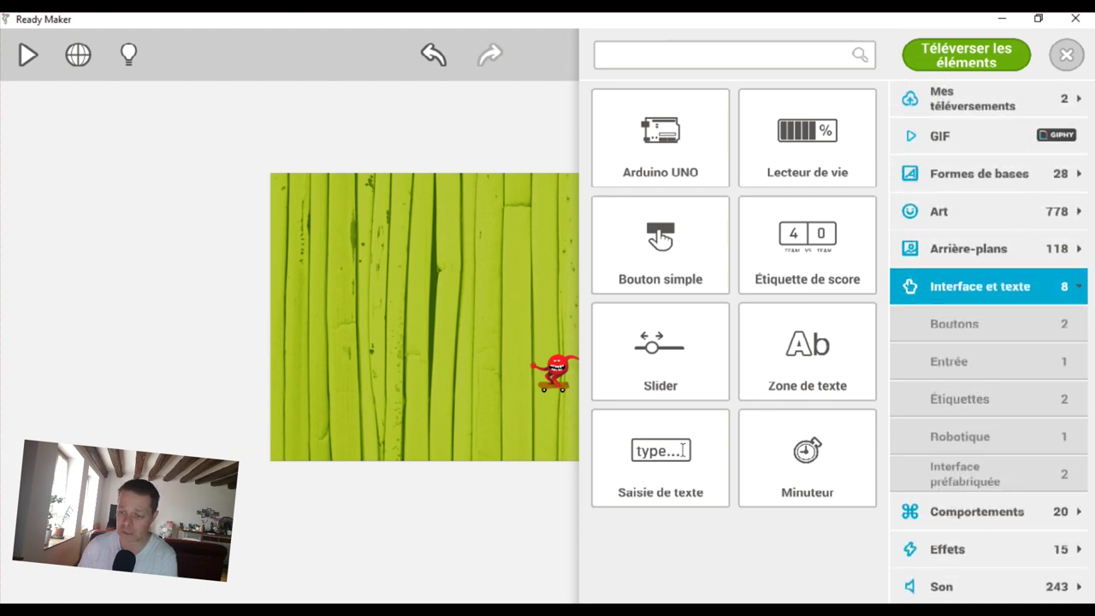
click(965, 473)
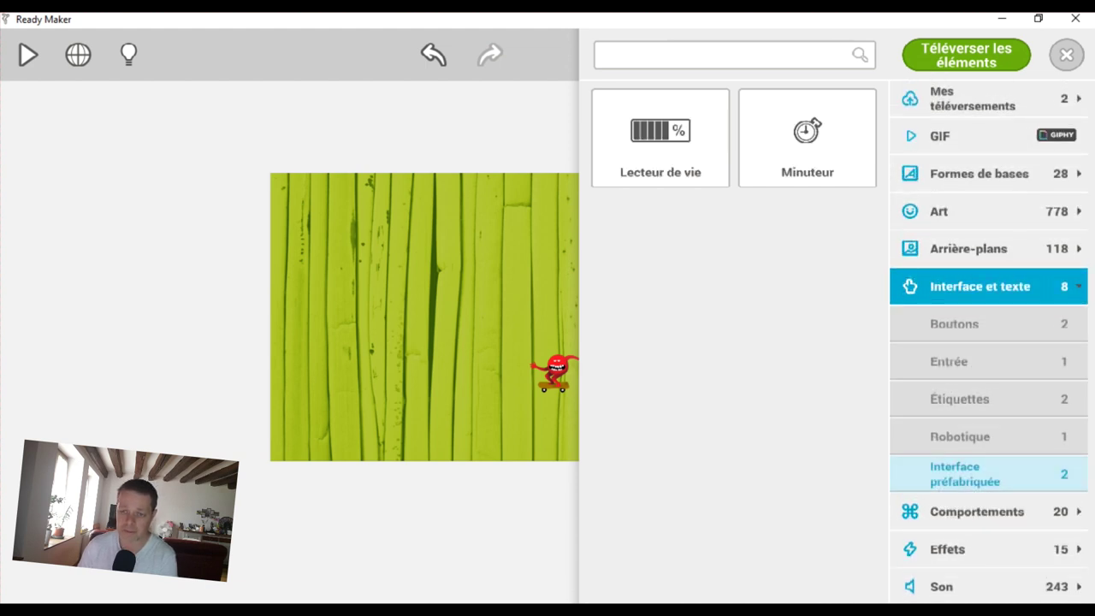
click(969, 248)
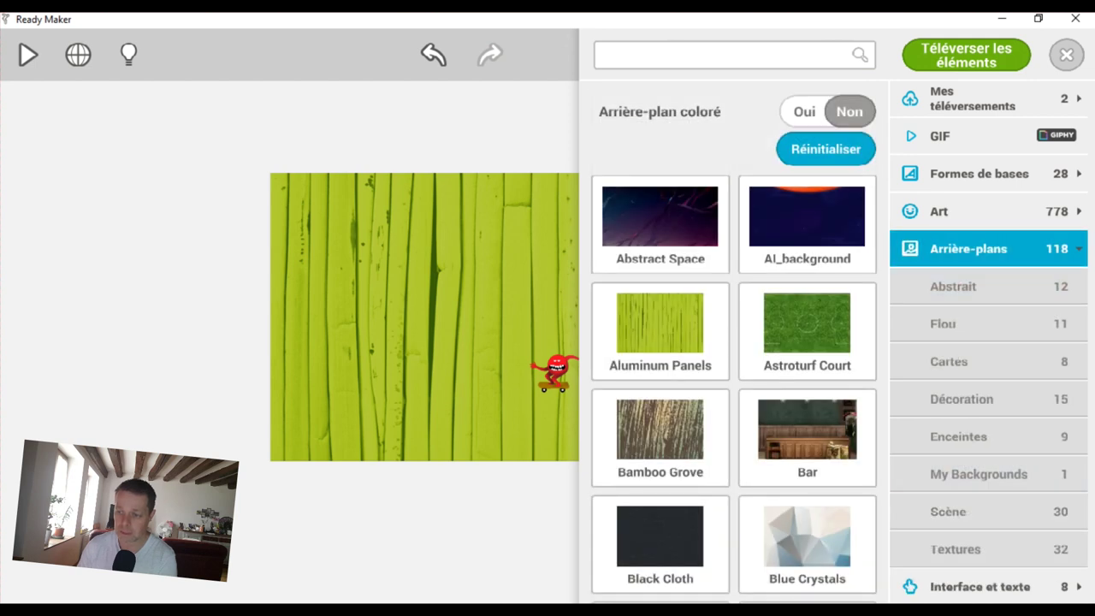
click(969, 249)
click(977, 325)
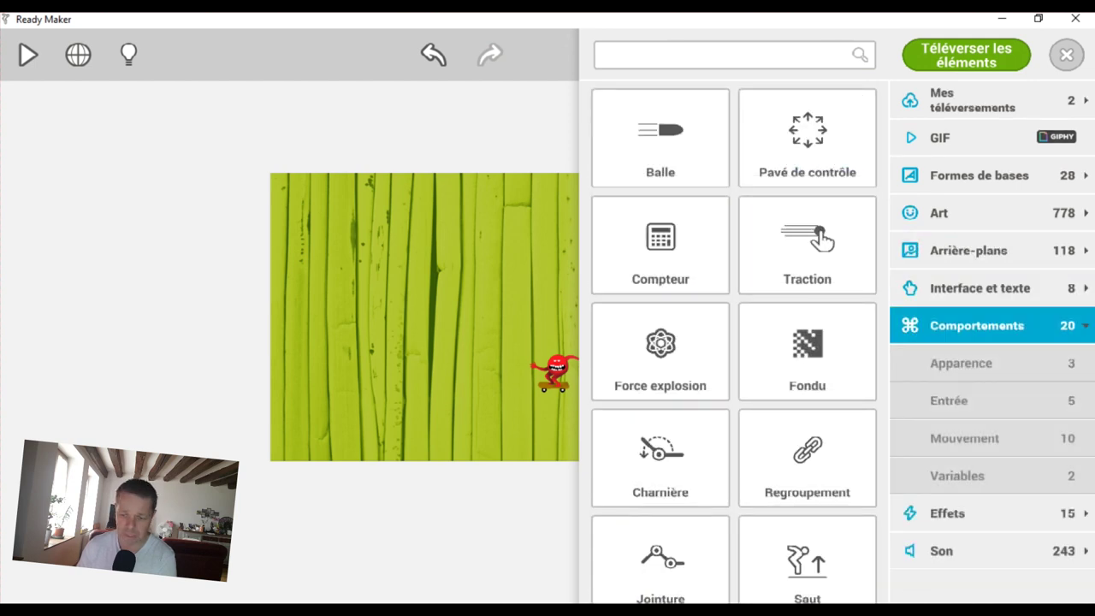
scroll(734, 343, down, 2)
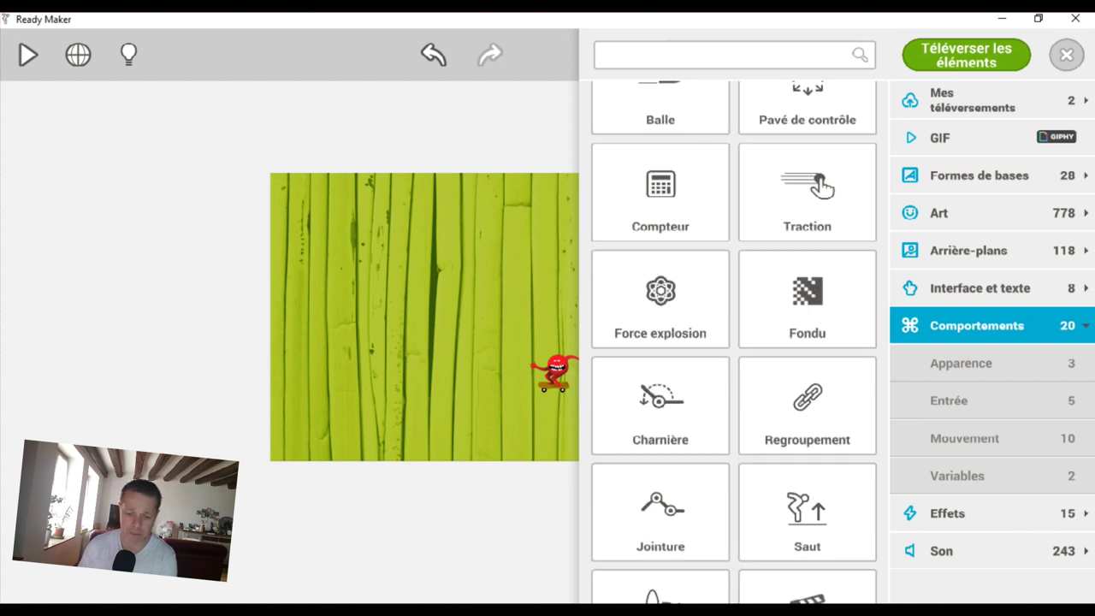
scroll(734, 342, up, 2)
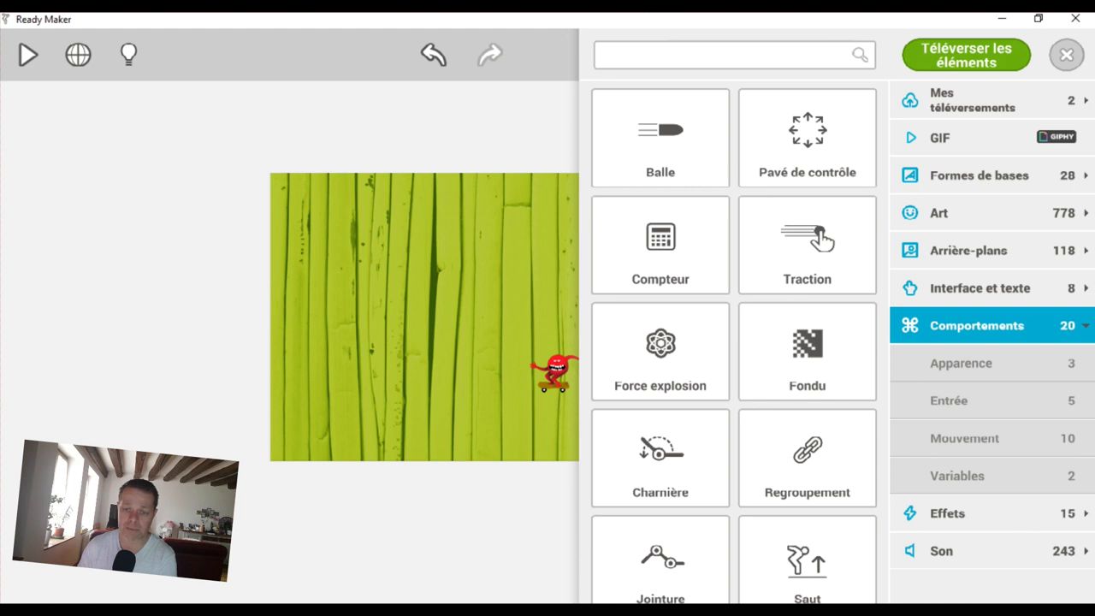
Drag the Pavé de contrôle behaviour onto the stage and test-play the game.
drag(806, 132, 323, 420)
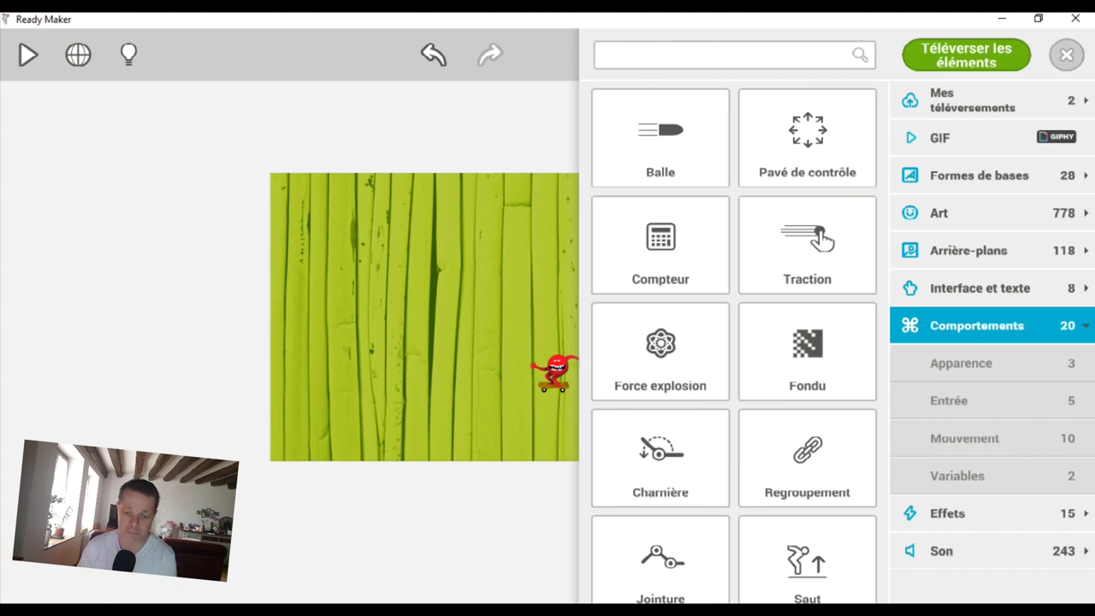
scroll(734, 342, down, 1)
scroll(734, 342, down, 1)
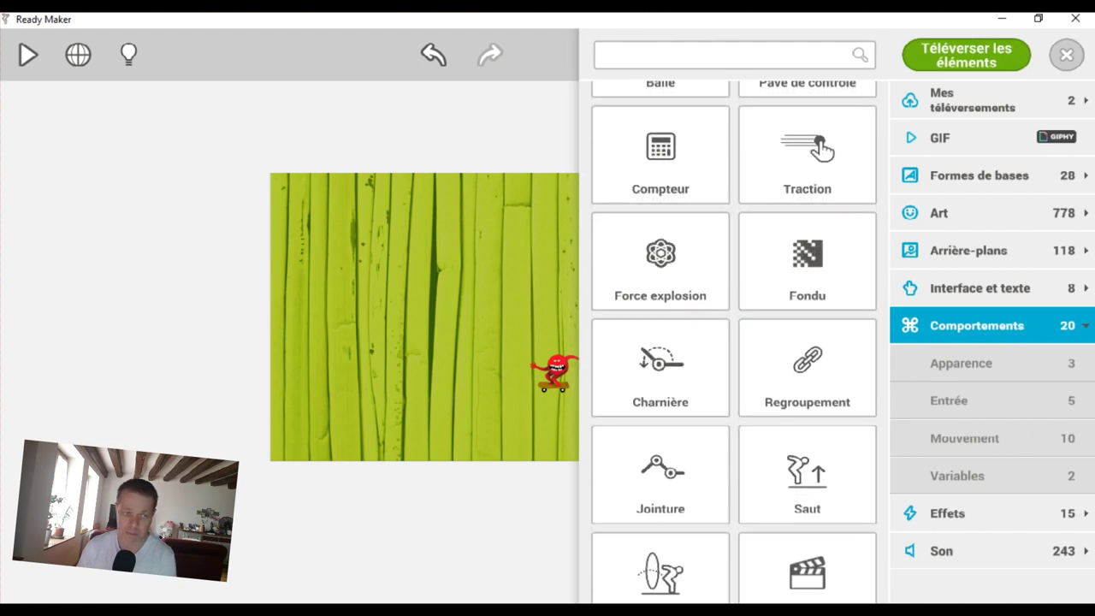
click(29, 55)
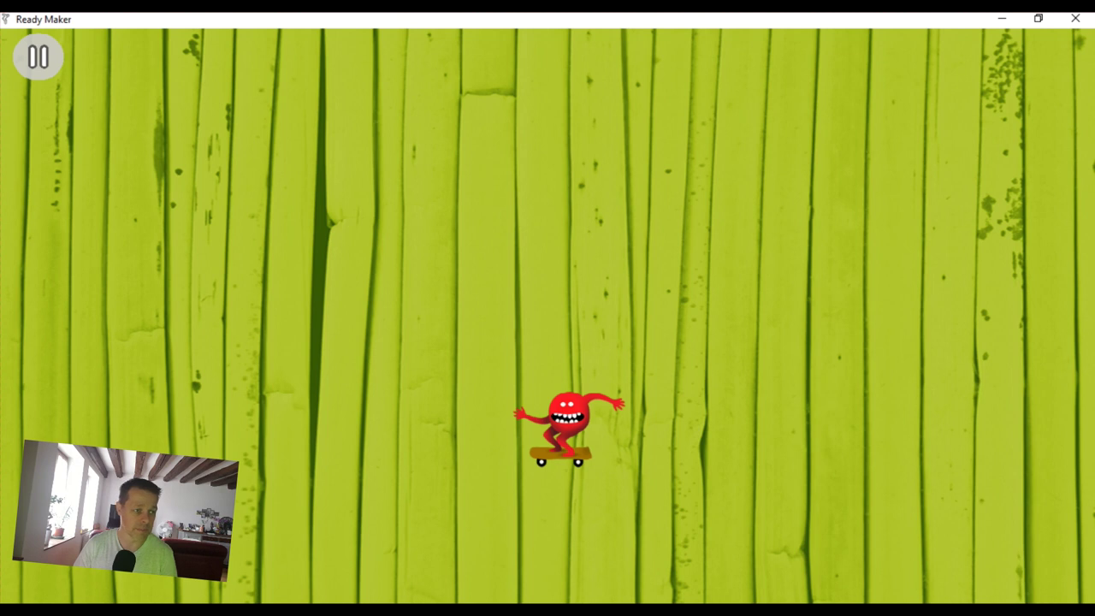
key(Escape)
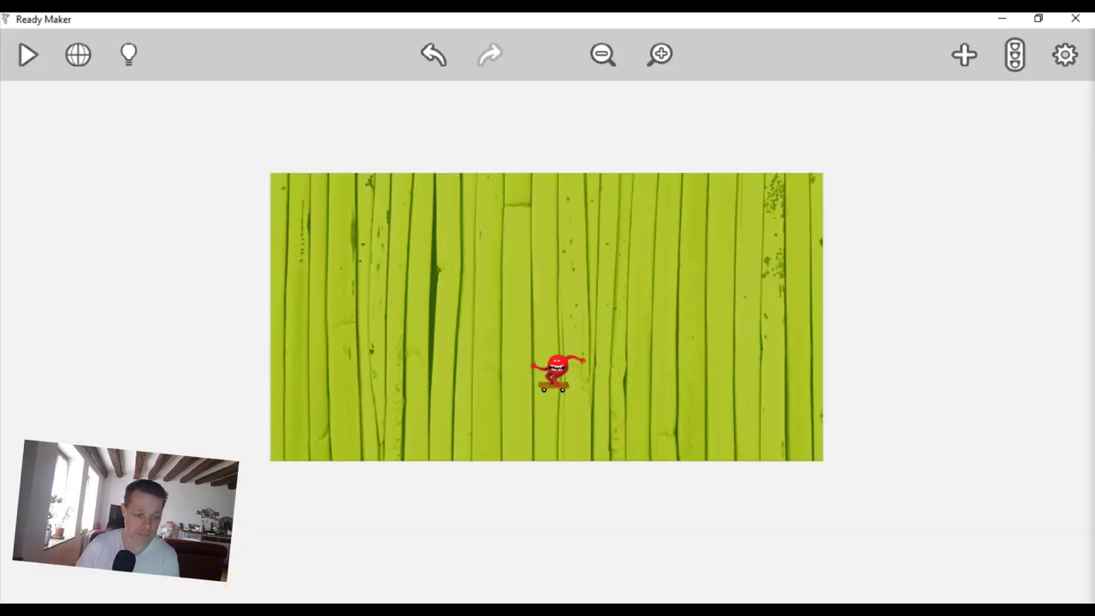
Attach the Pavé de contrôle control pad to the skater and test-play to check its movement.
click(964, 54)
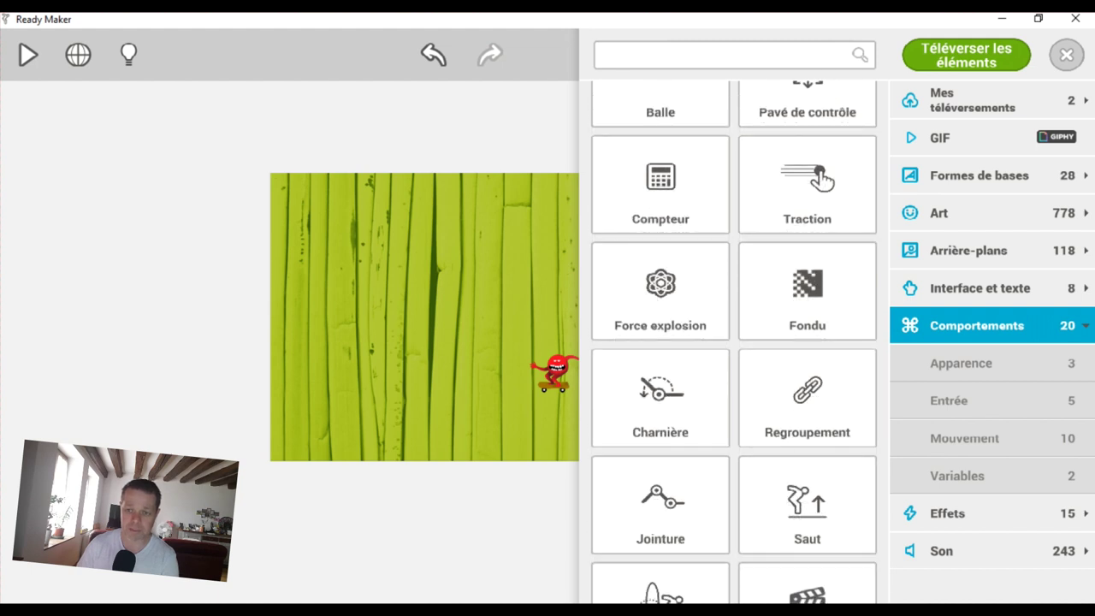
scroll(734, 342, up, 2)
click(807, 128)
drag(800, 113, 556, 372)
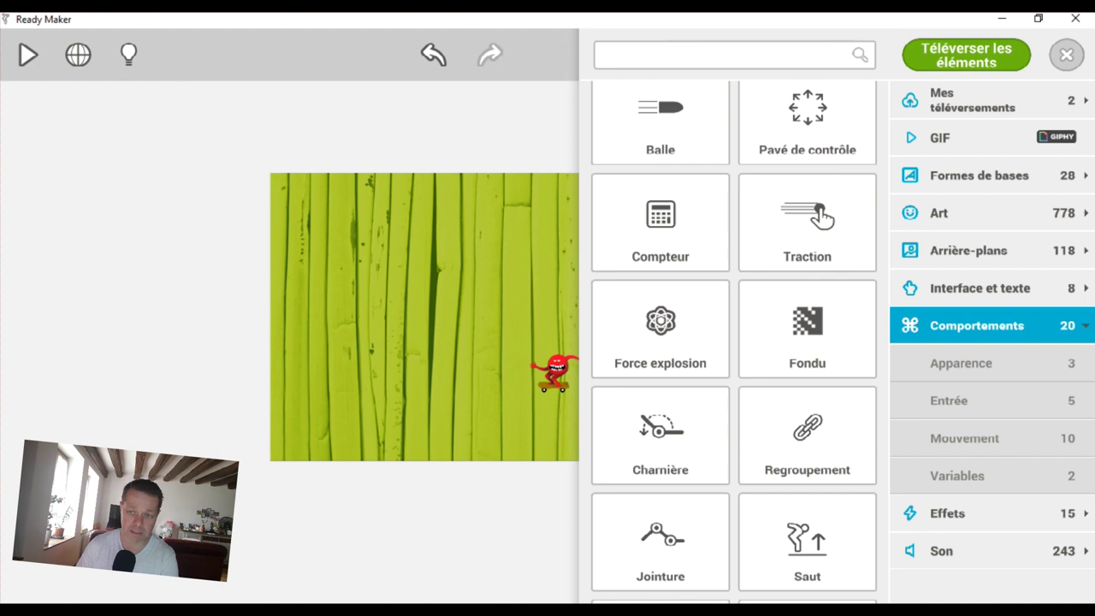
click(29, 55)
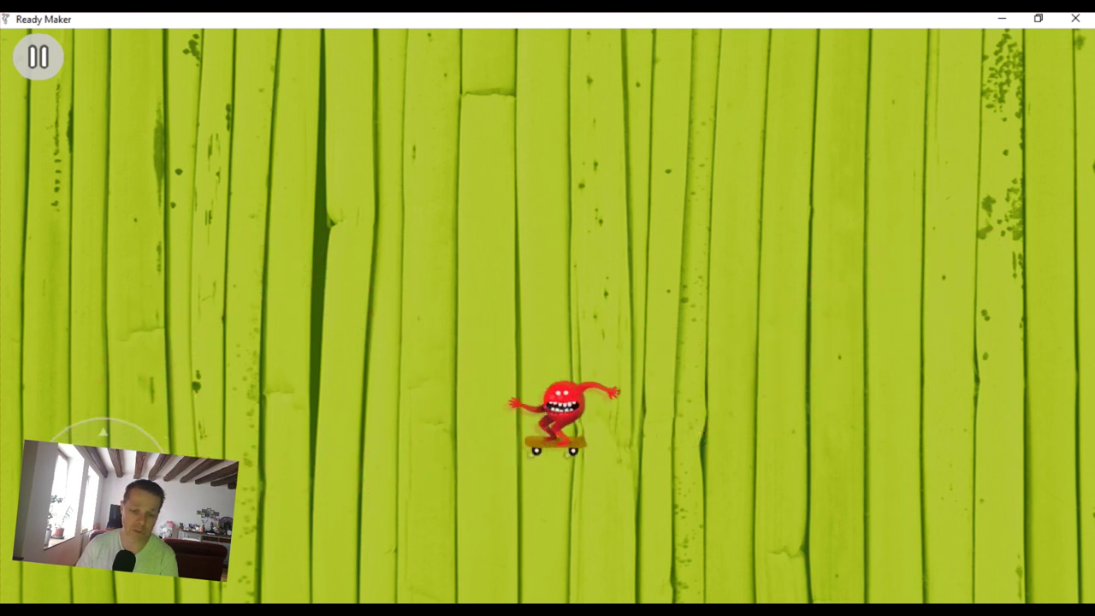
key(Escape)
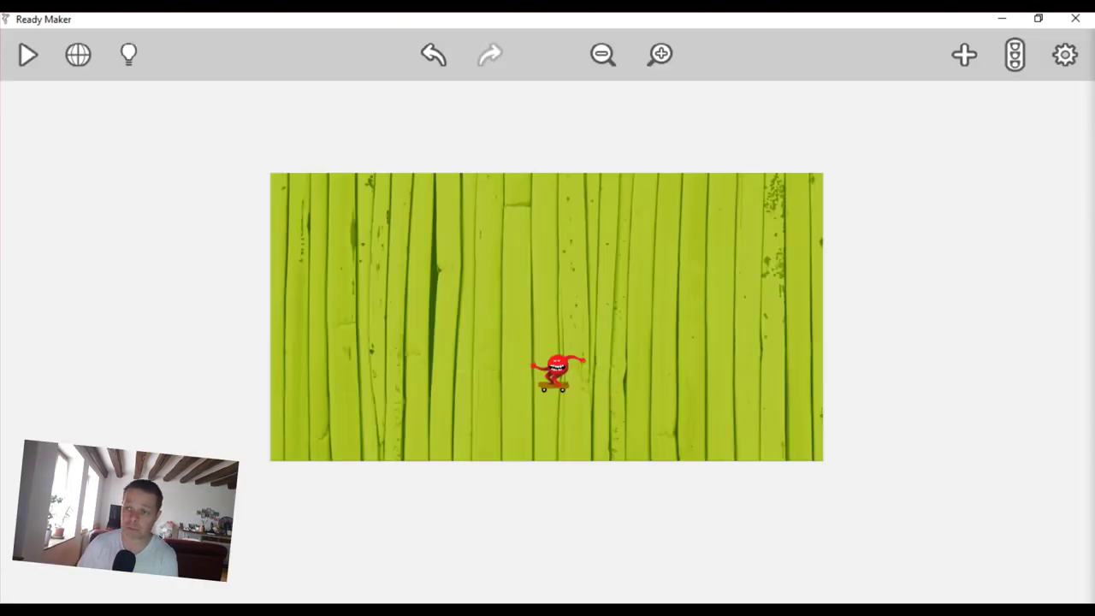
Attach a blue Particules effect from the Effets category onto Abraham Skater.
click(964, 54)
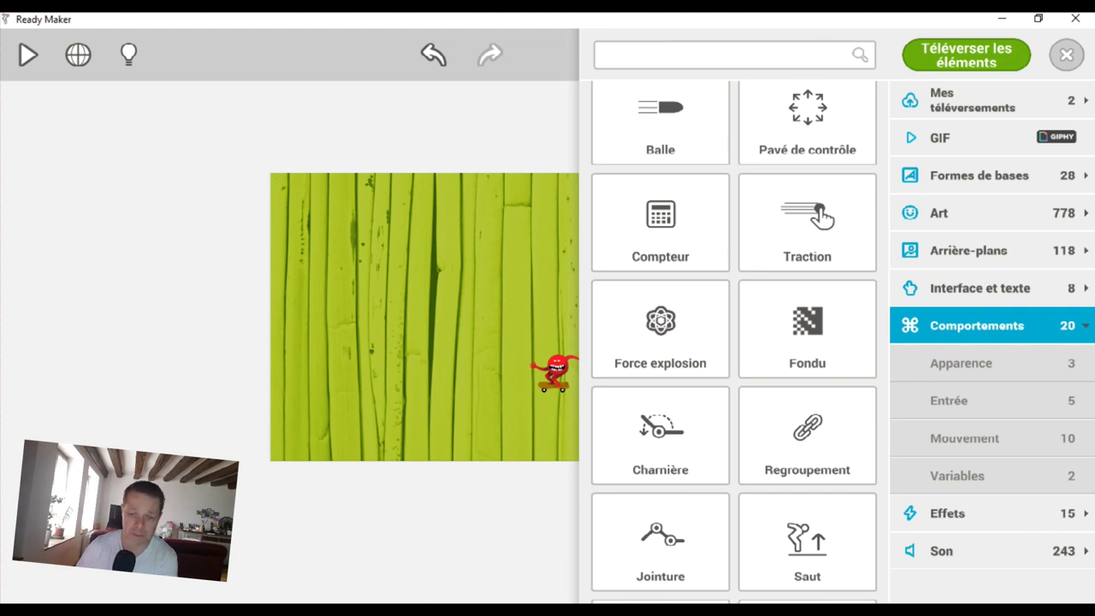
scroll(734, 342, down, 5)
scroll(734, 343, down, 3)
scroll(734, 343, down, 1)
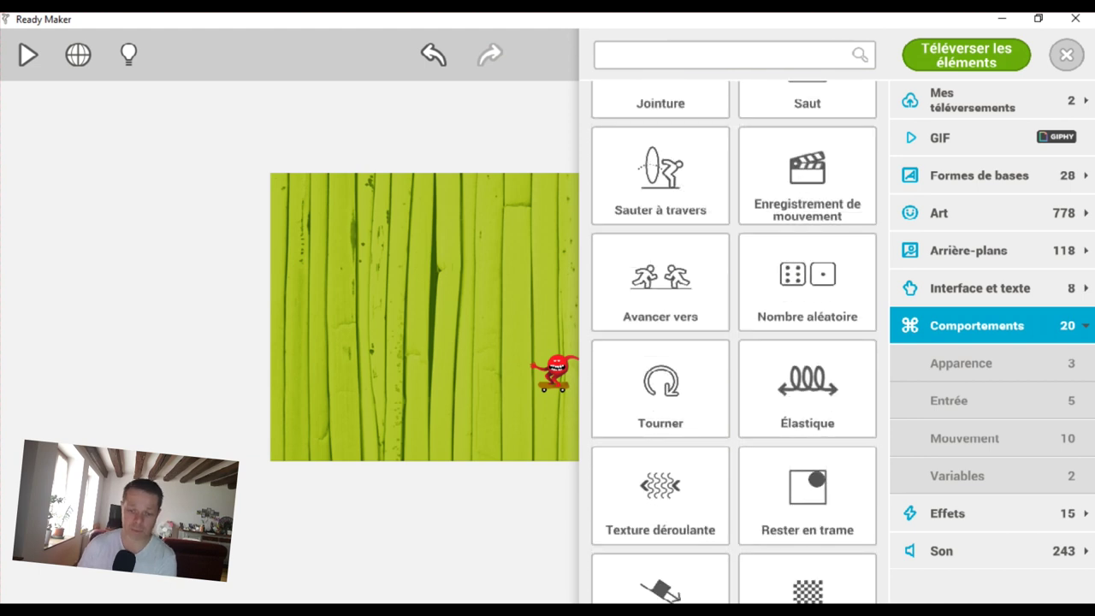
scroll(734, 342, down, 2)
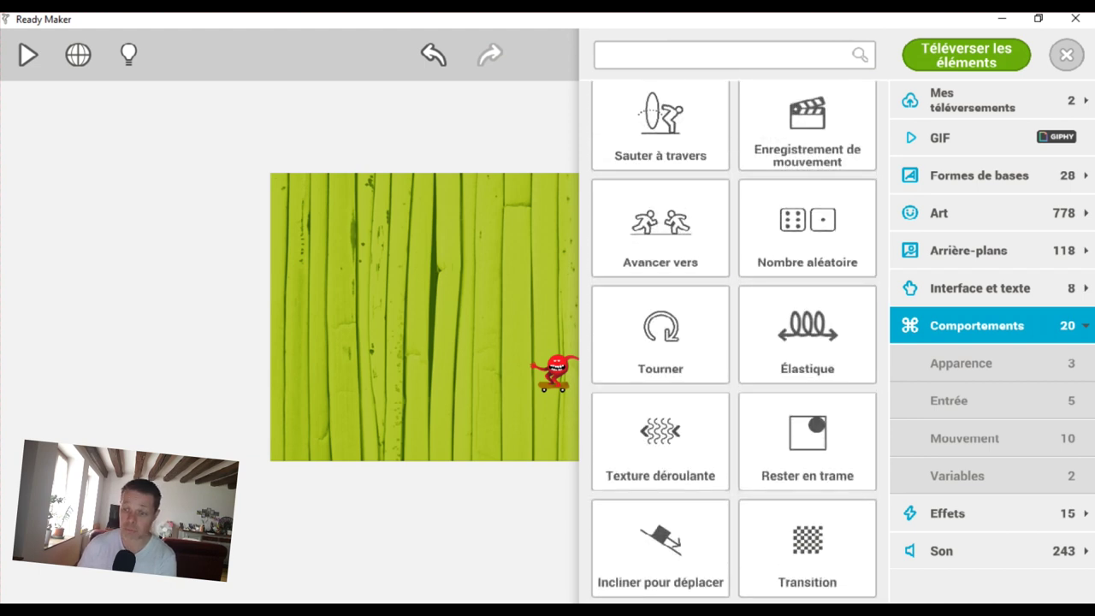
click(947, 513)
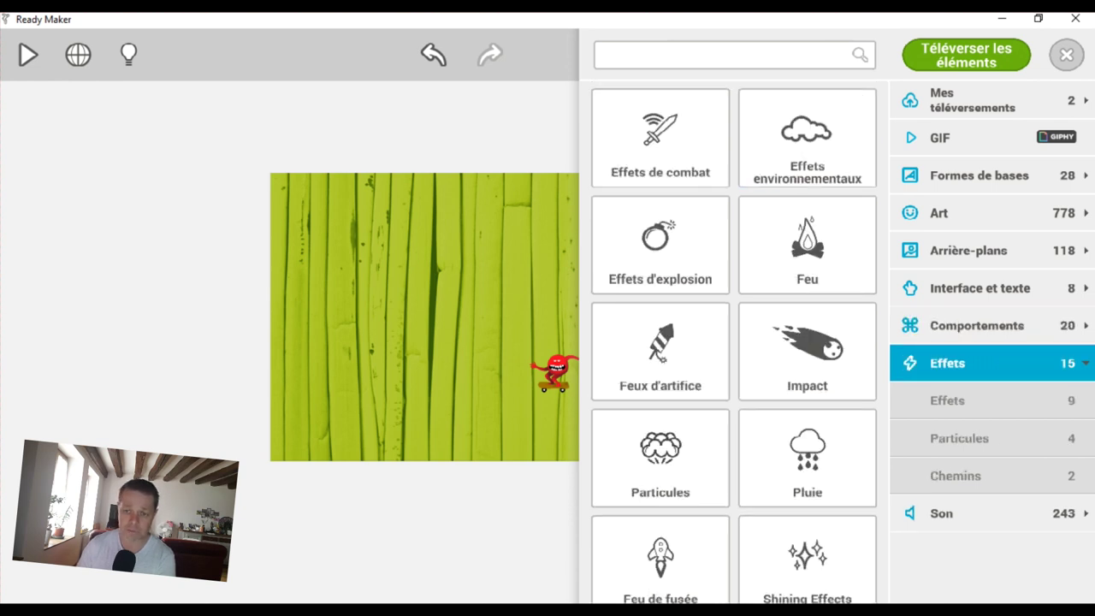
scroll(734, 342, down, 2)
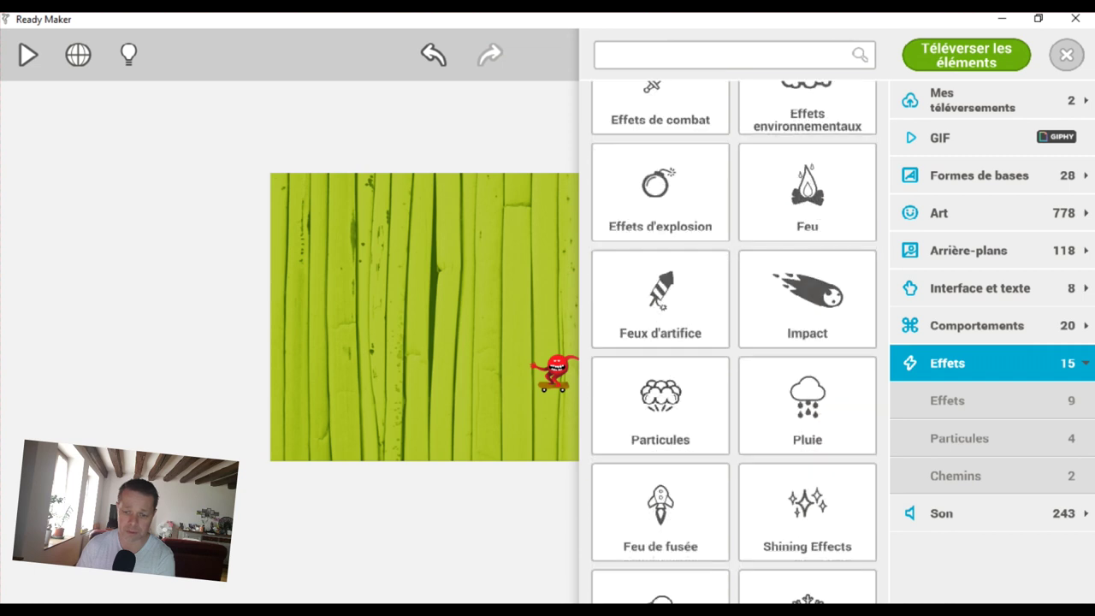
click(659, 342)
drag(644, 361, 557, 361)
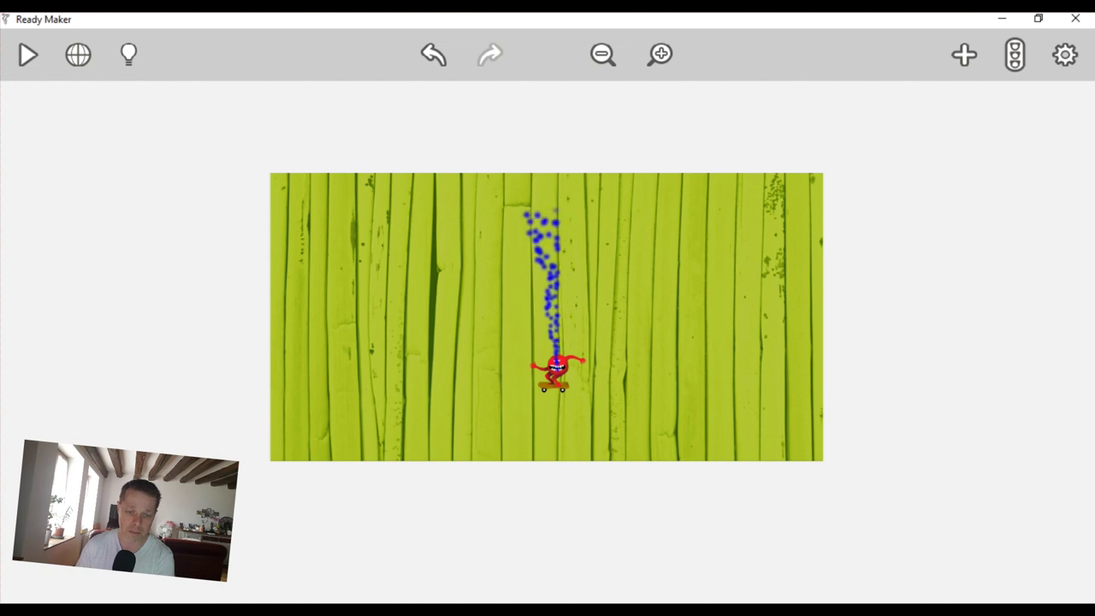
Test-play the game, steering the skater with the arrow keys to see its particle trail.
click(556, 369)
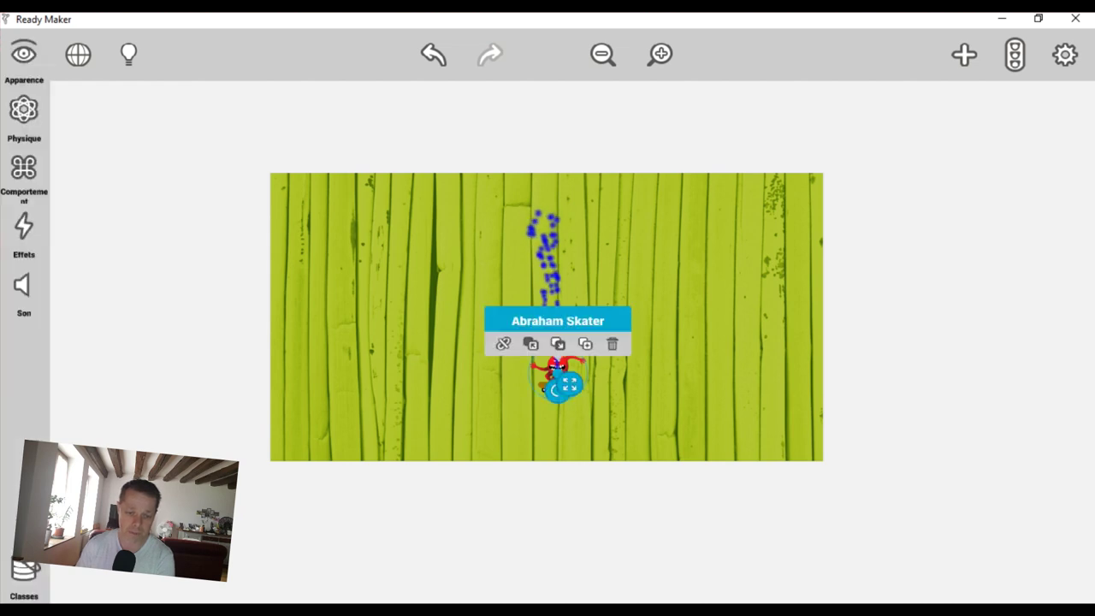
key(Escape)
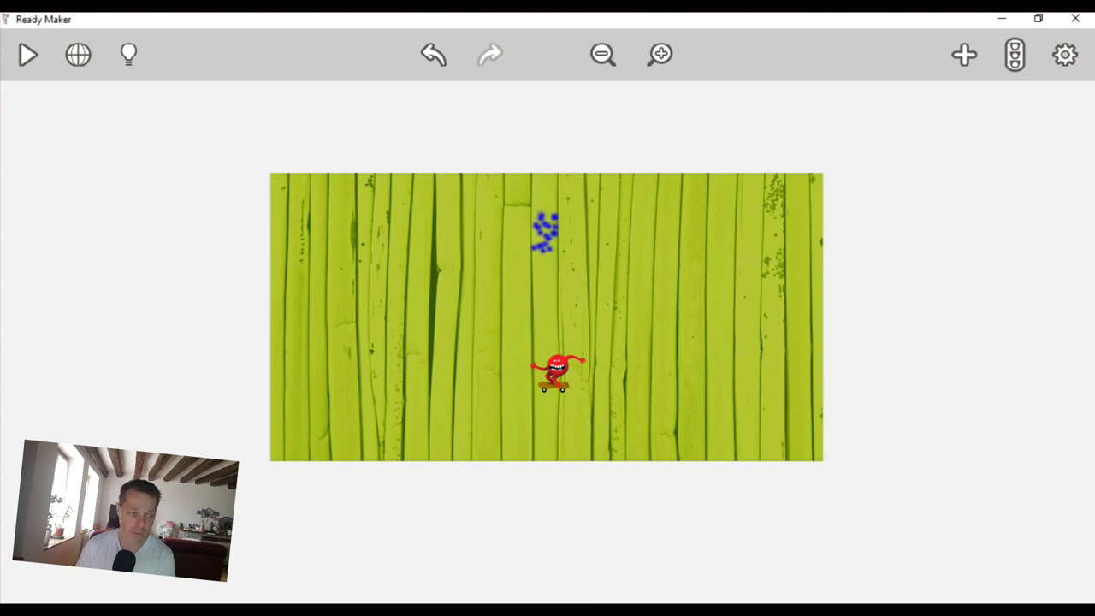
click(27, 53)
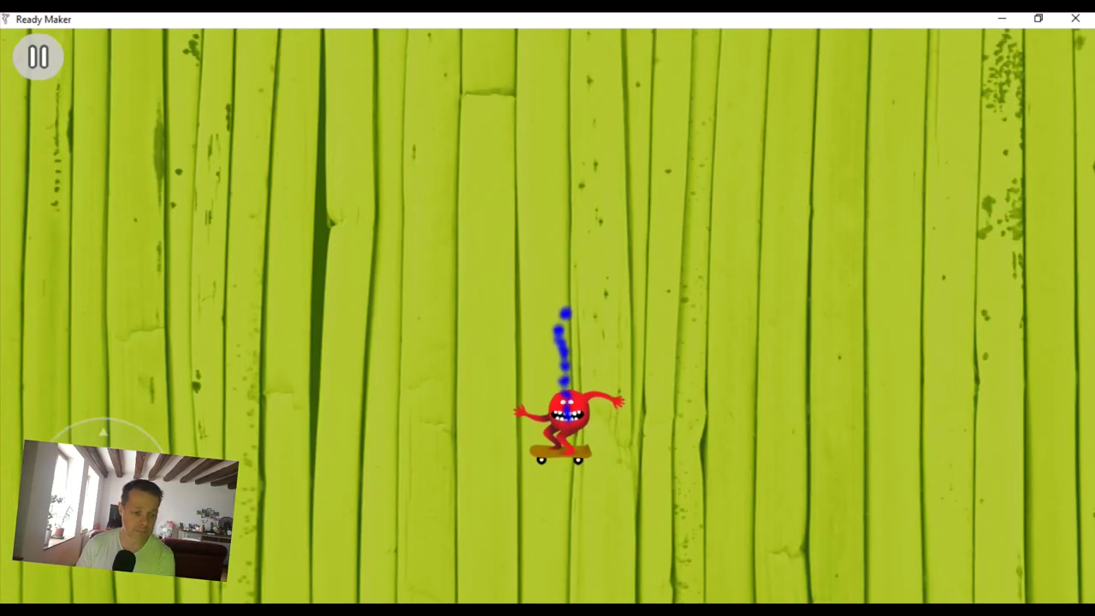
key(Left)
key(Up)
key(Right)
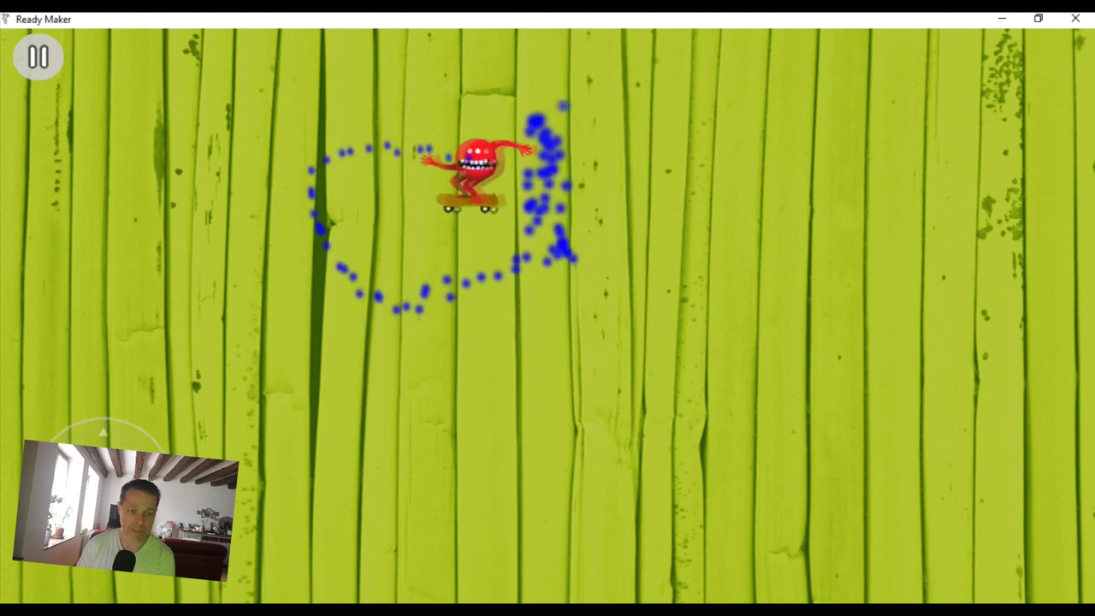
key(Down)
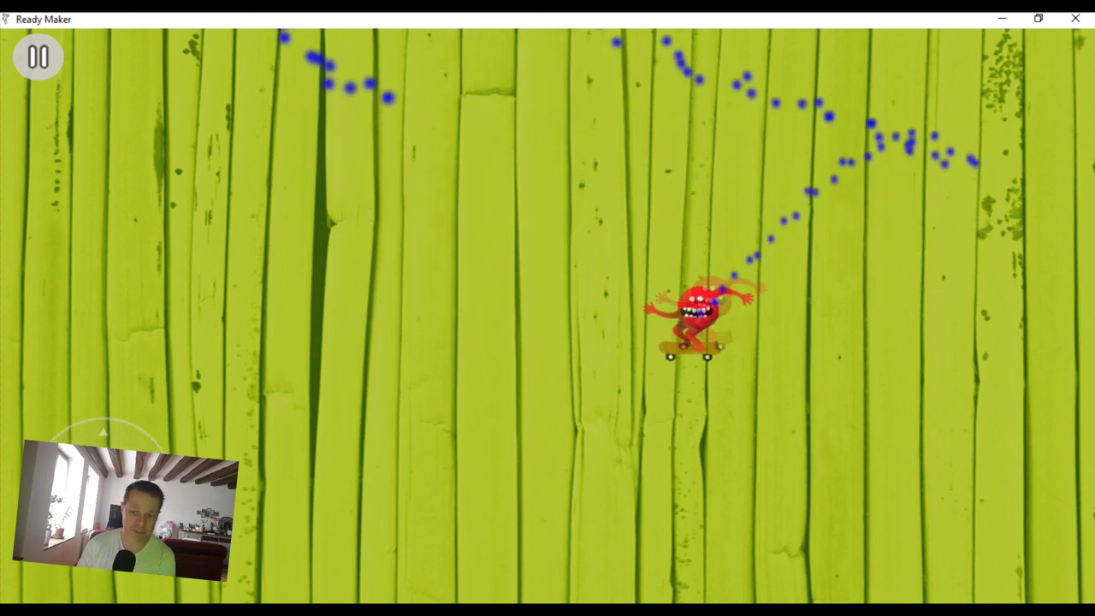
key(Right)
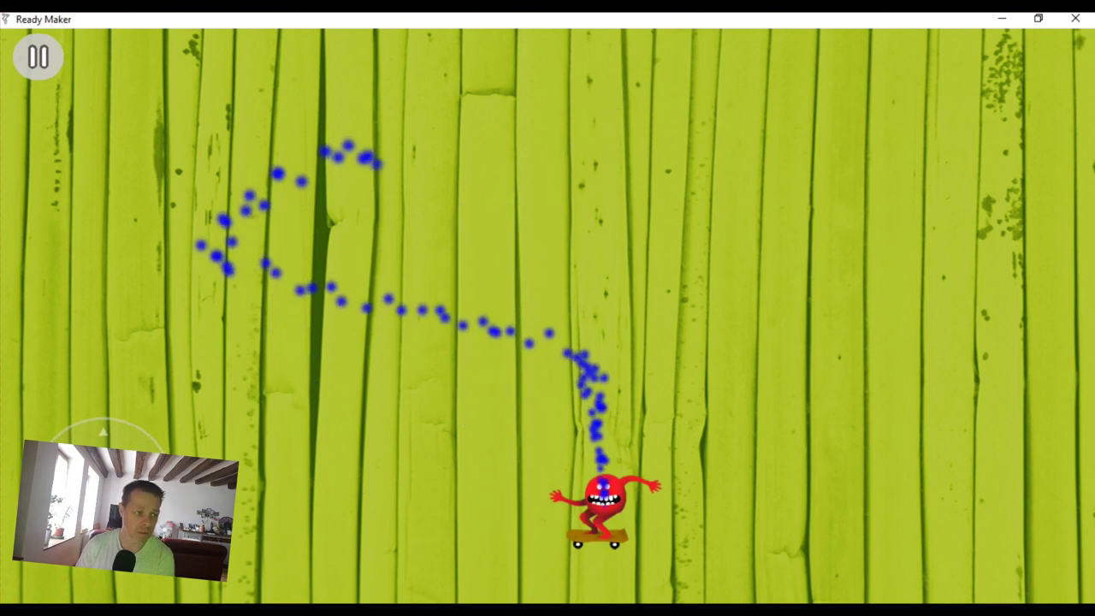
key(Escape)
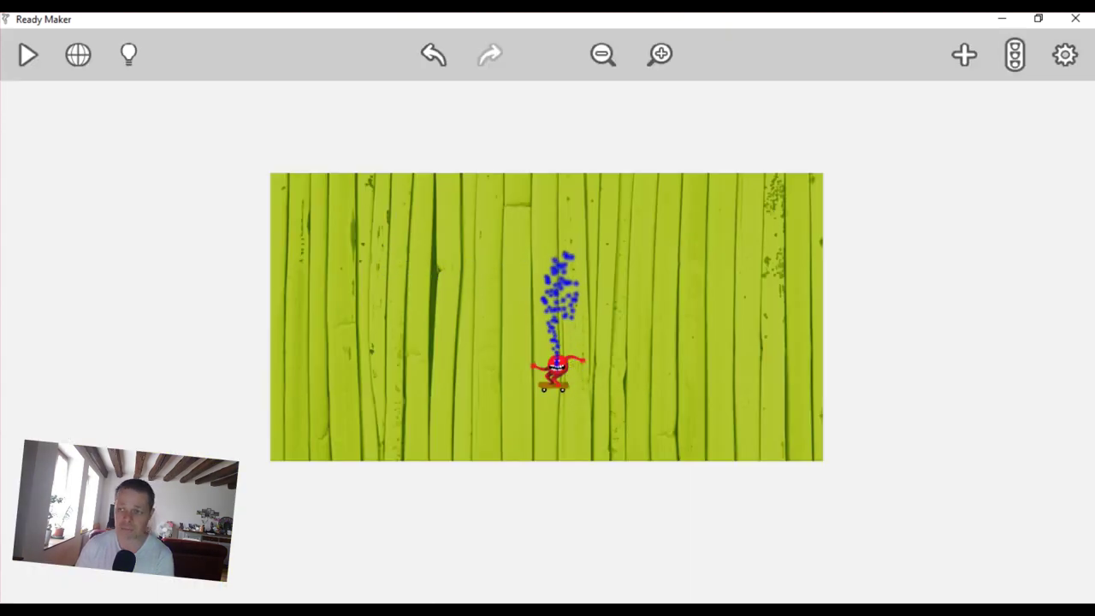
Check the Événements rules editor, then reopen the asset library.
click(1015, 54)
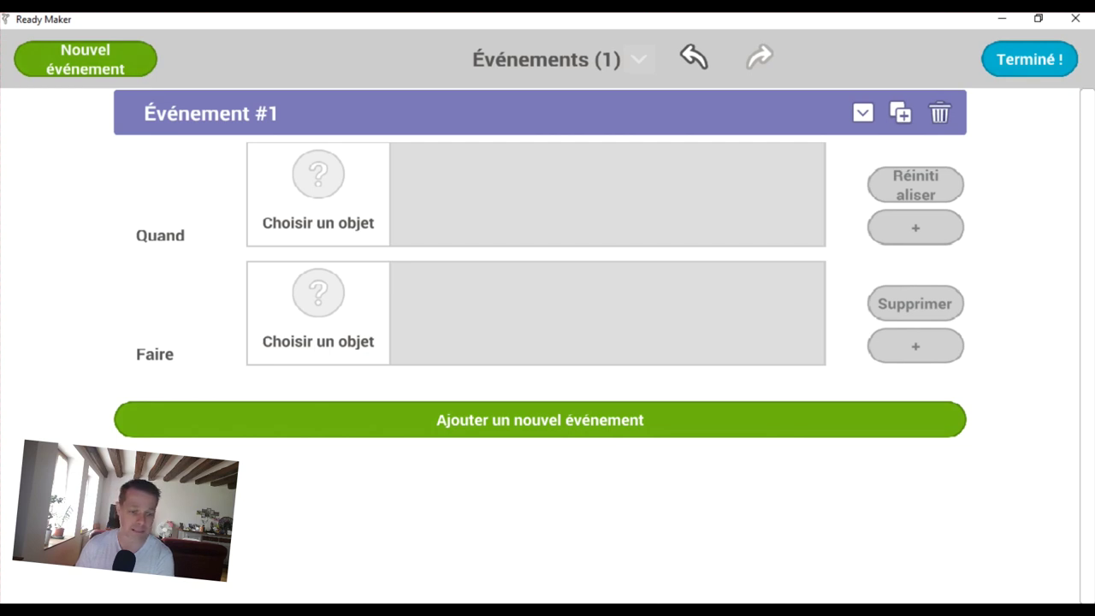
click(1029, 59)
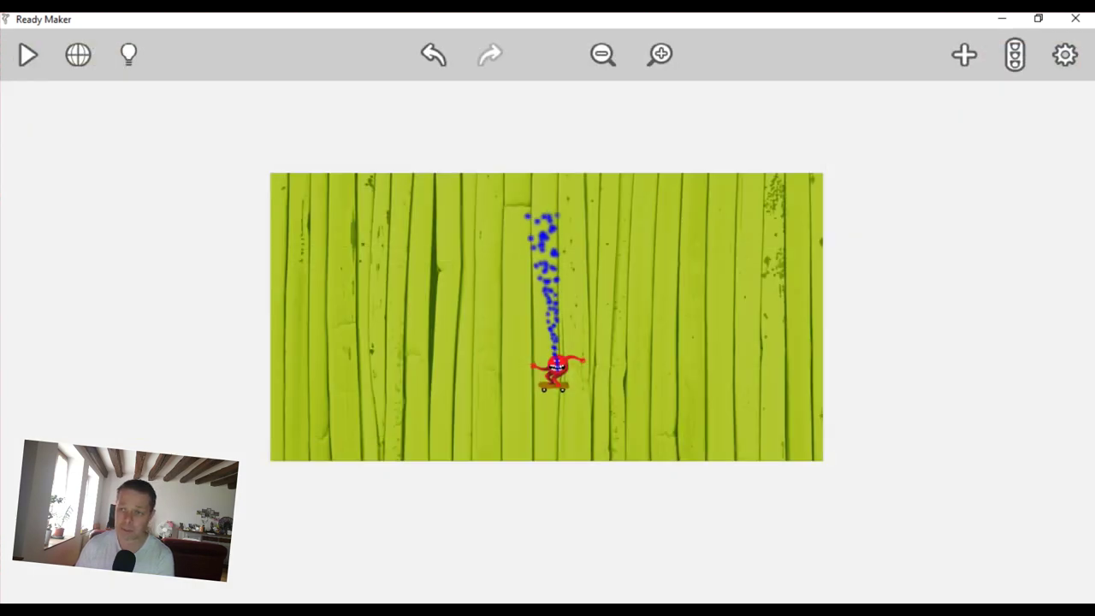
click(964, 54)
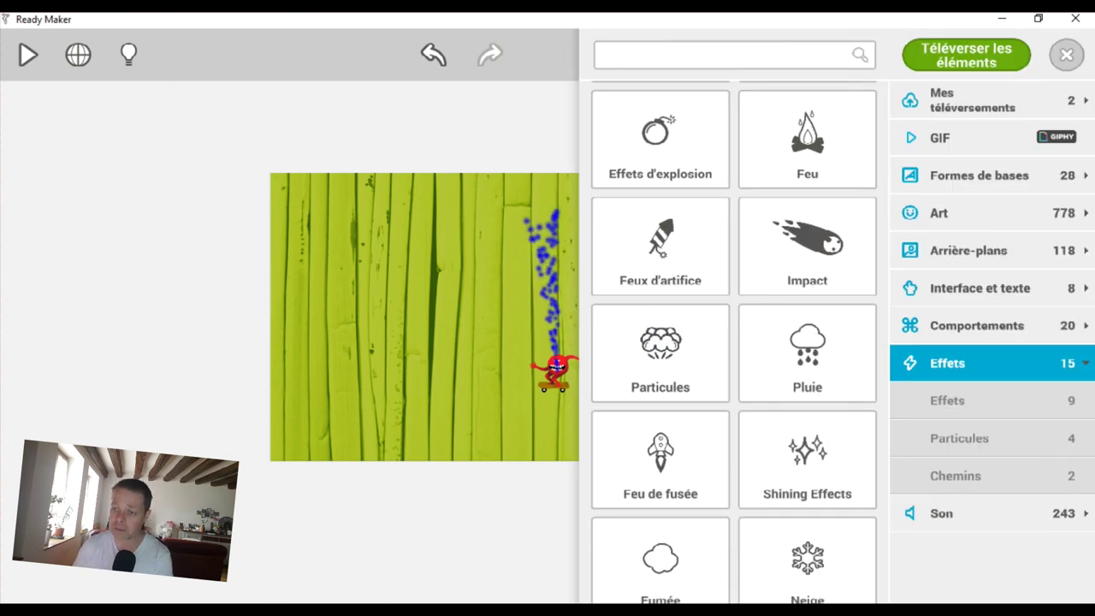
Browse Formes de bases, Arrière-plans, Interface et texte and Comportements, ending on Art.
click(979, 176)
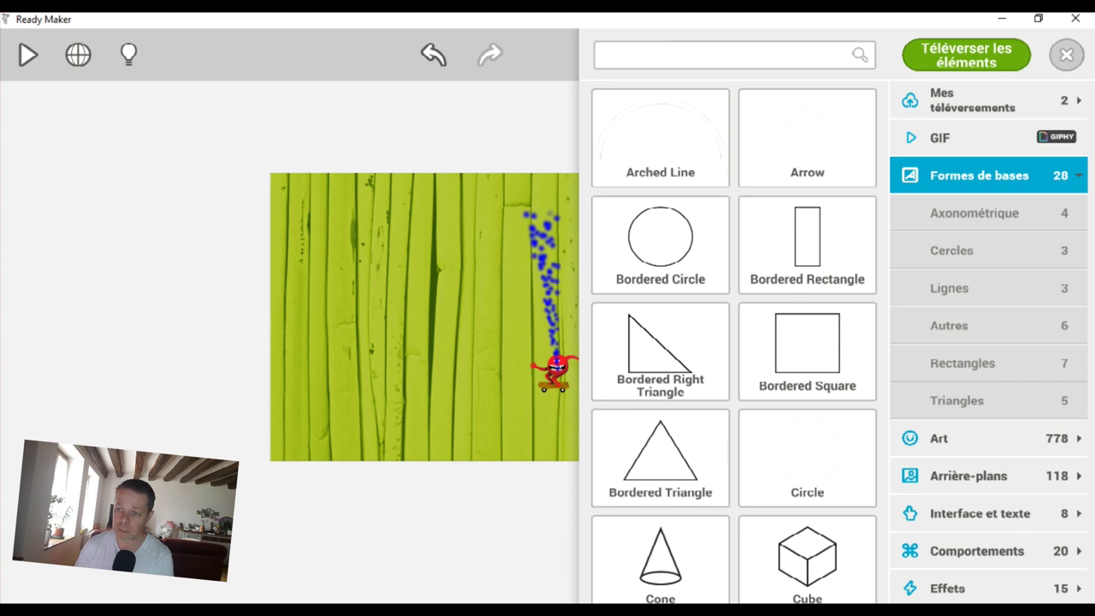
click(979, 176)
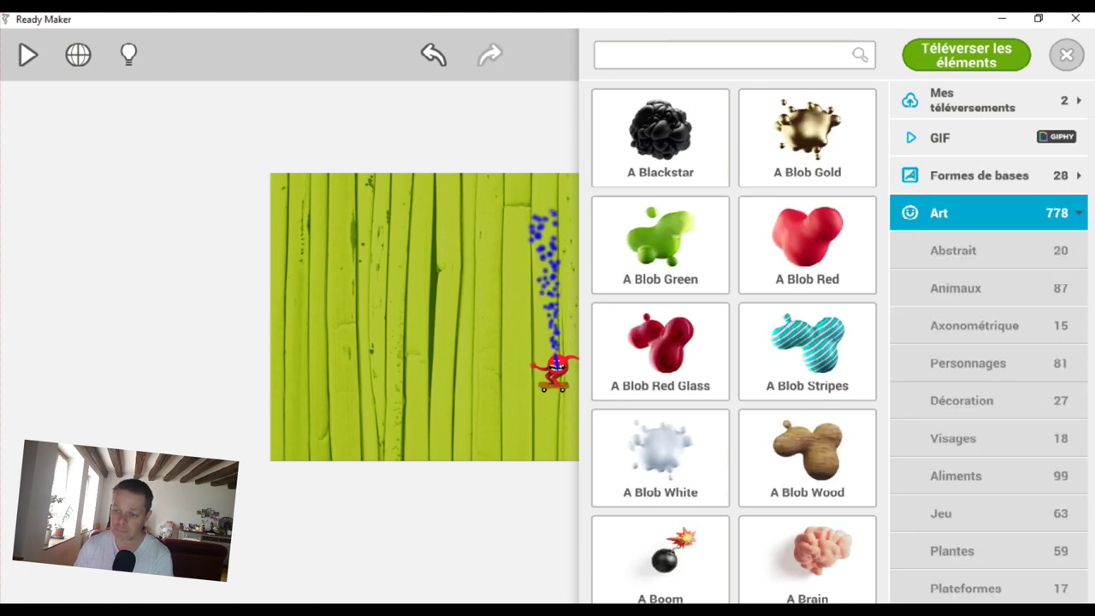
click(988, 213)
click(969, 251)
click(968, 251)
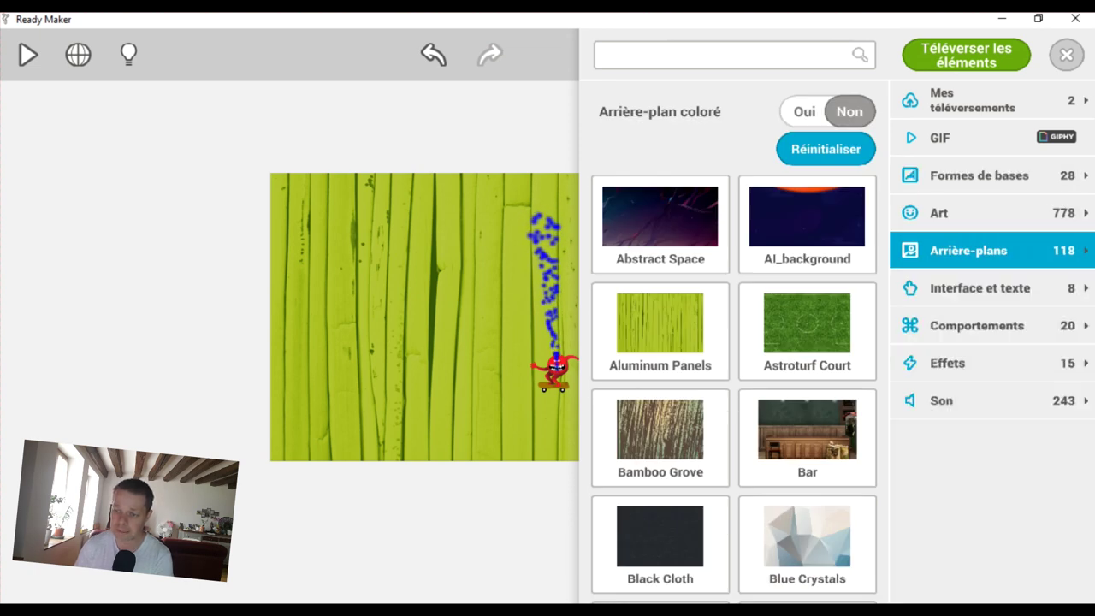
click(980, 288)
click(980, 288)
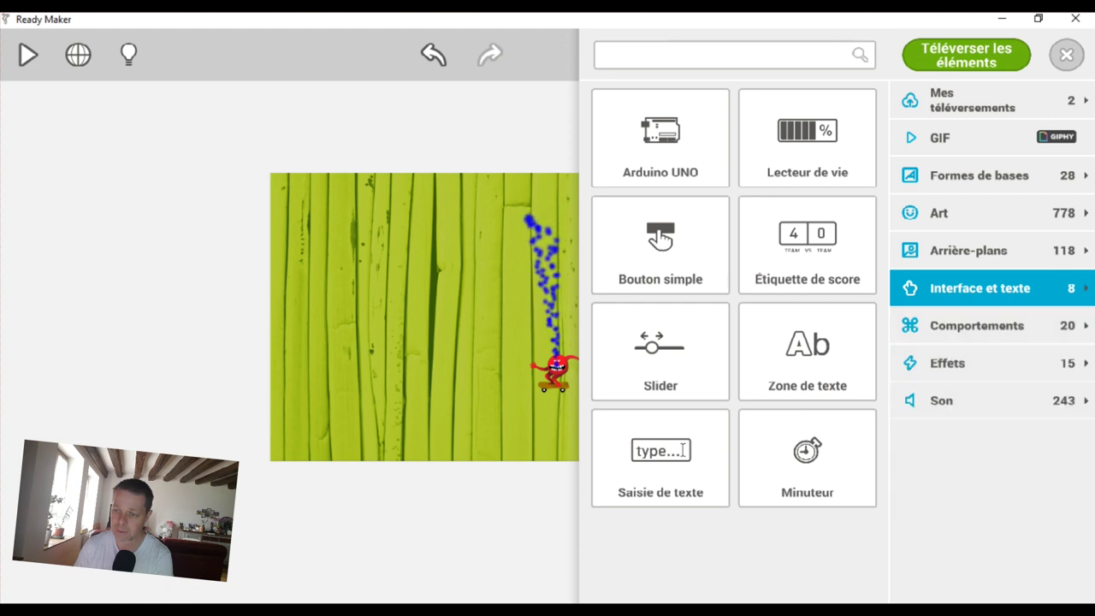
click(977, 326)
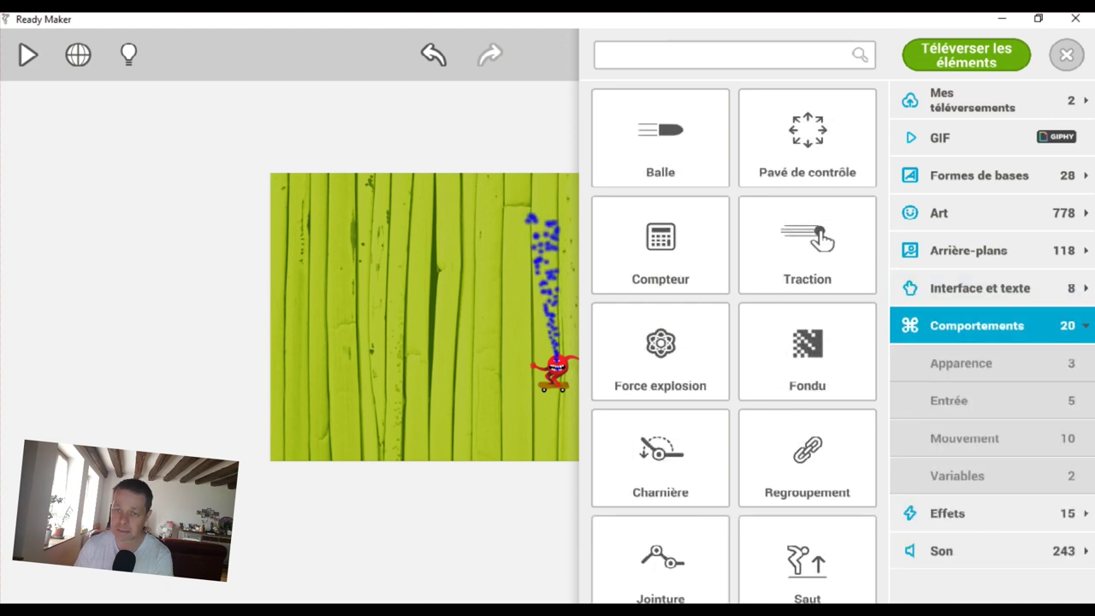
scroll(734, 343, down, 1)
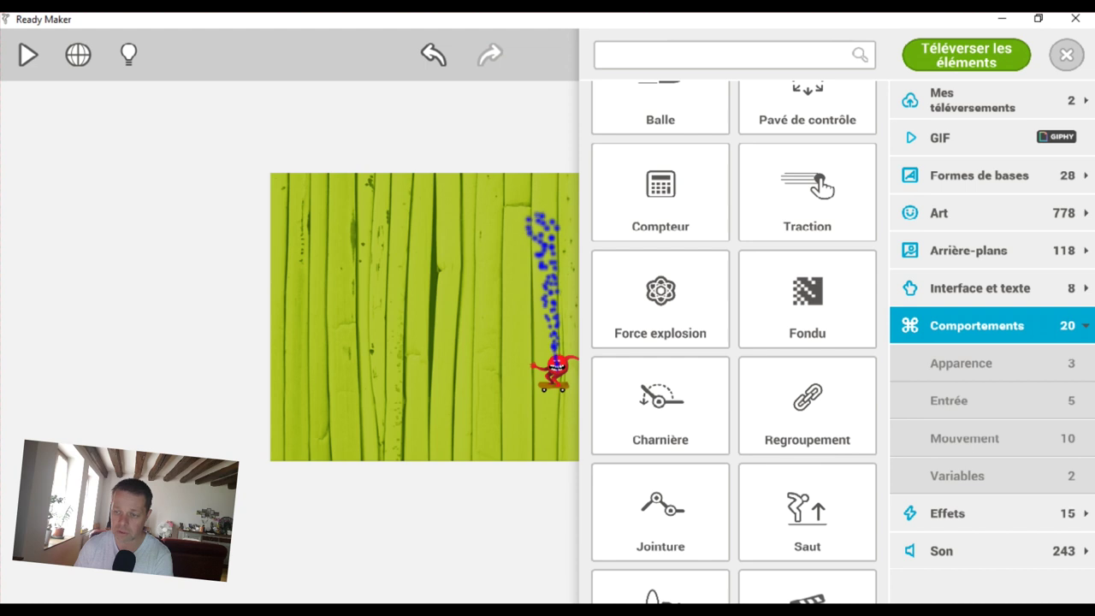
click(980, 175)
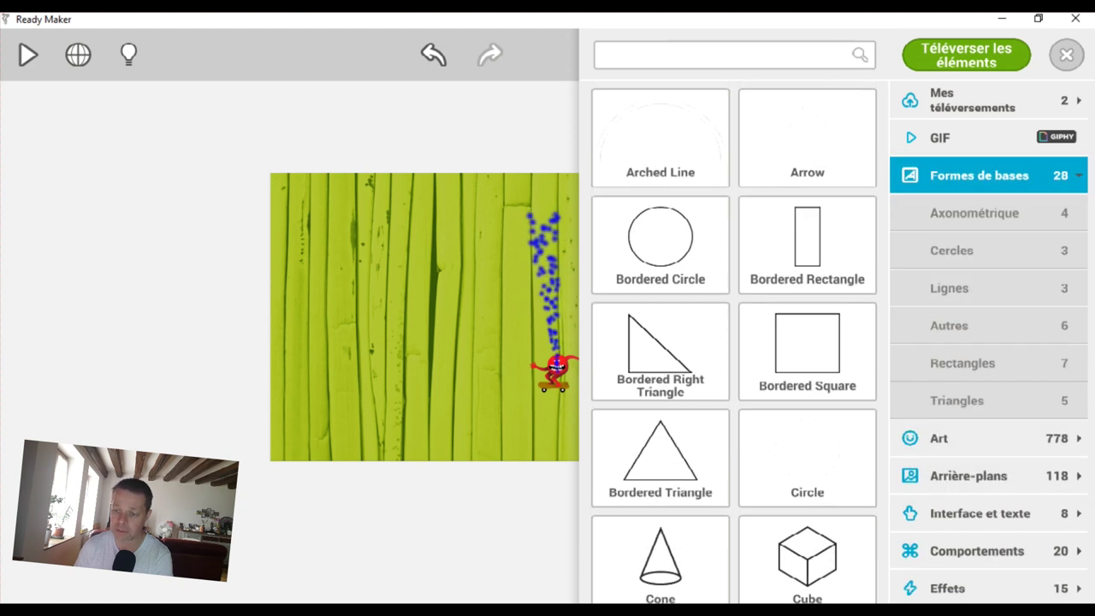
click(938, 438)
click(938, 213)
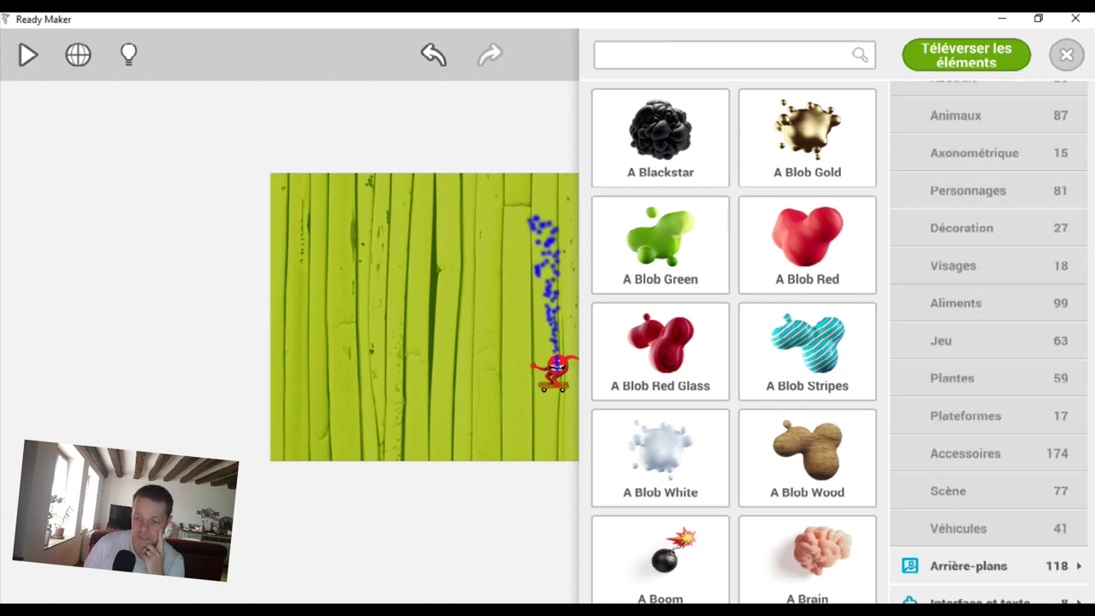
Add the blue AI_alien monster from Art > Jeu to the upper-left stage and select it.
click(941, 340)
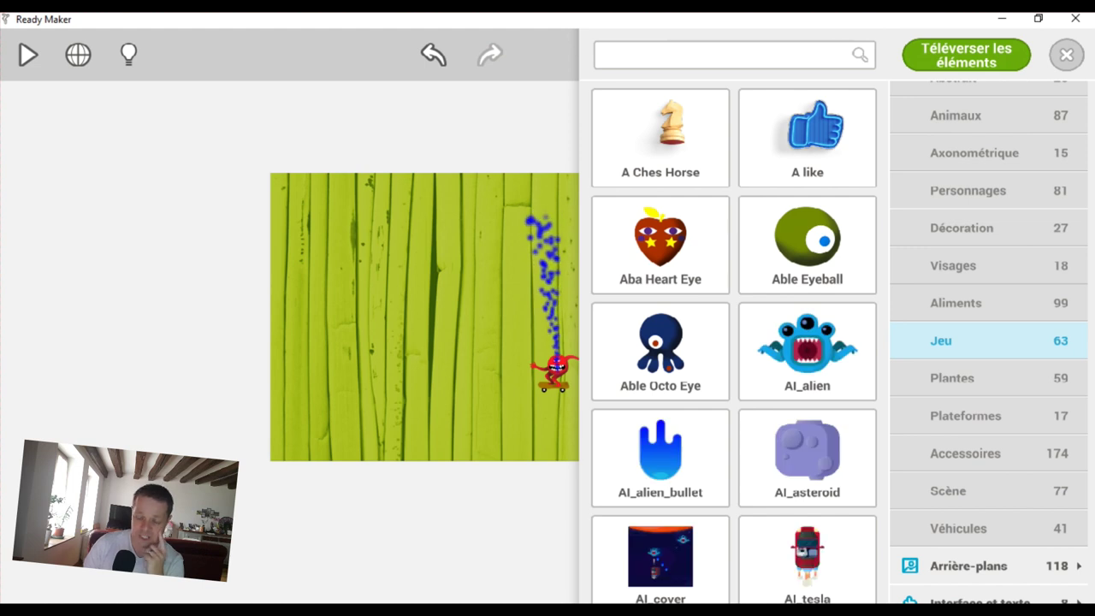
scroll(734, 343, down, 1)
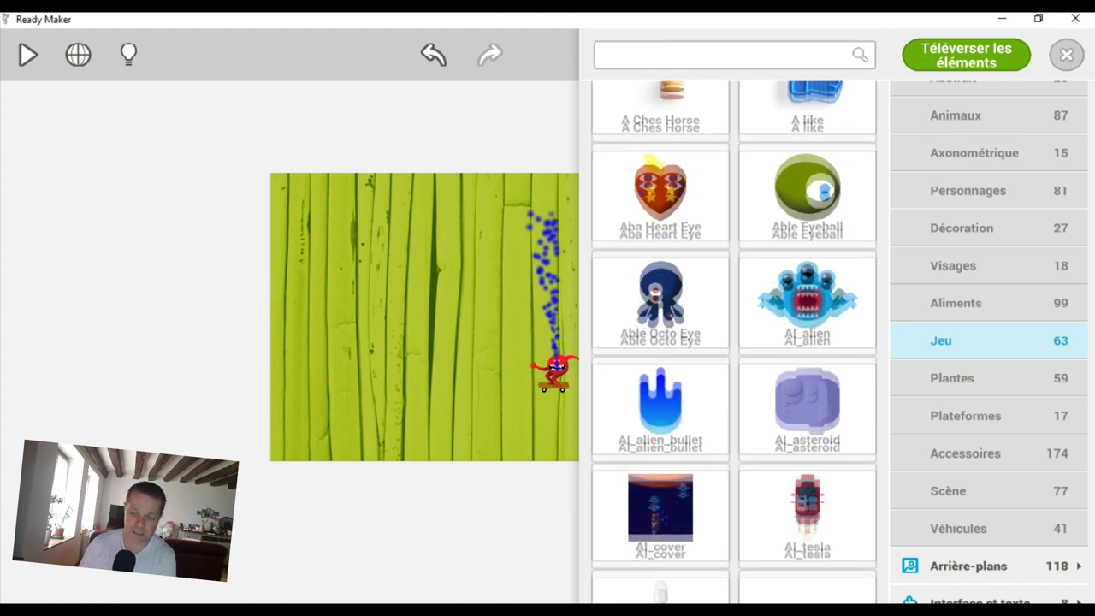
scroll(734, 342, down, 1)
scroll(734, 342, up, 2)
click(807, 300)
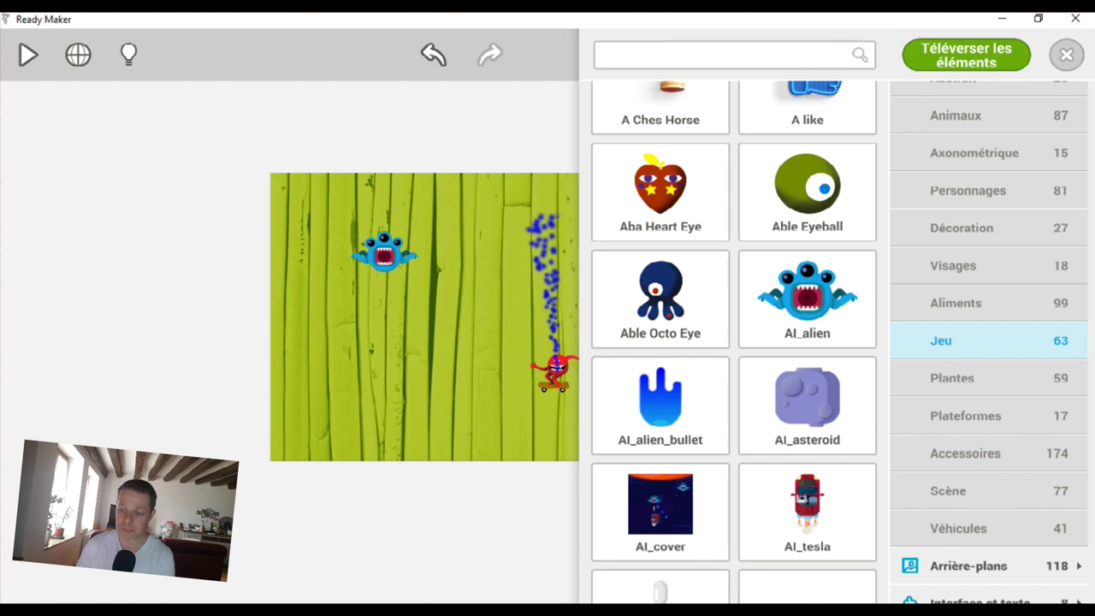
key(Escape)
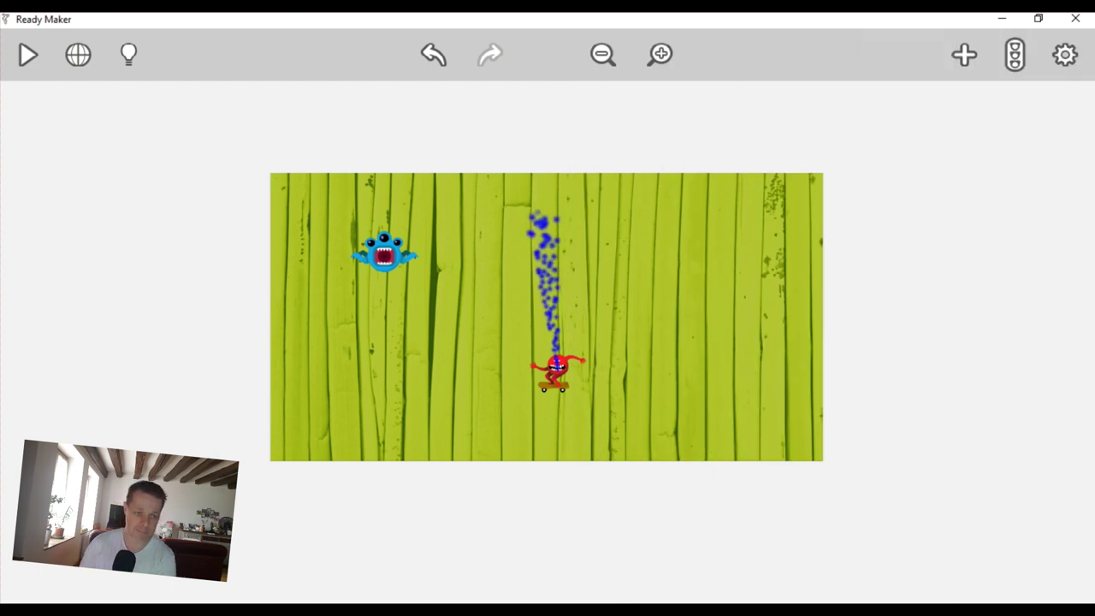
click(384, 253)
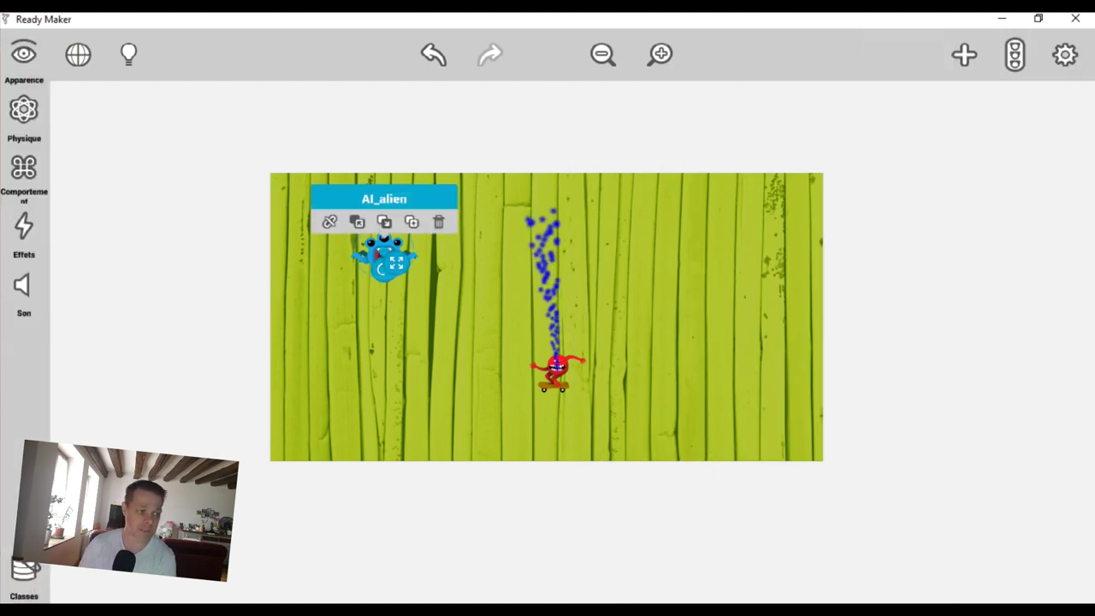
Switch AI_alien's physics Actif to Oui, then back to Non.
click(24, 110)
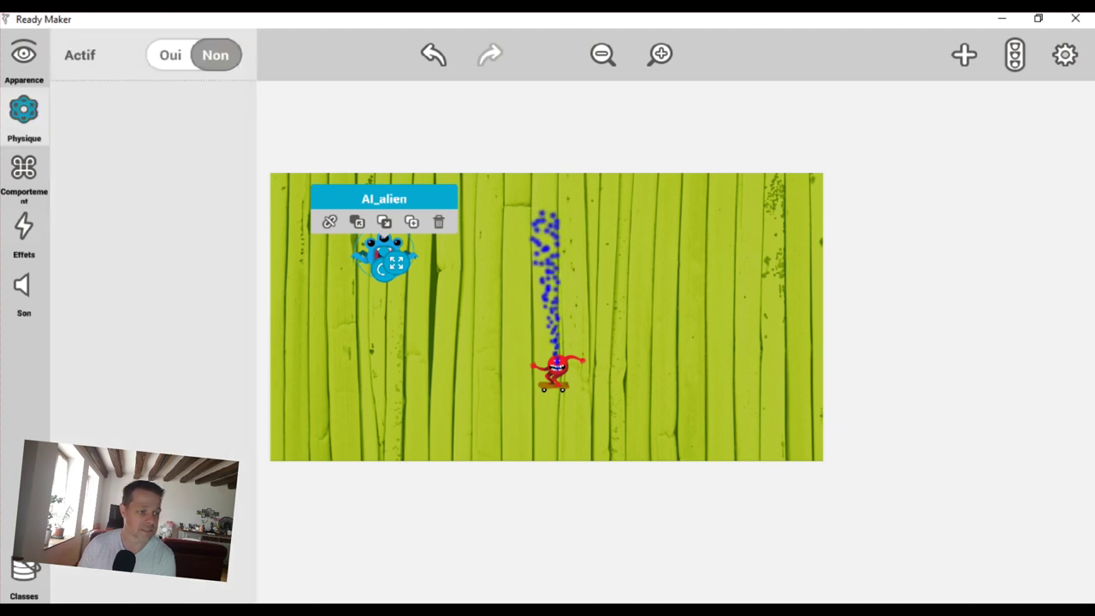
click(23, 167)
click(24, 109)
click(170, 55)
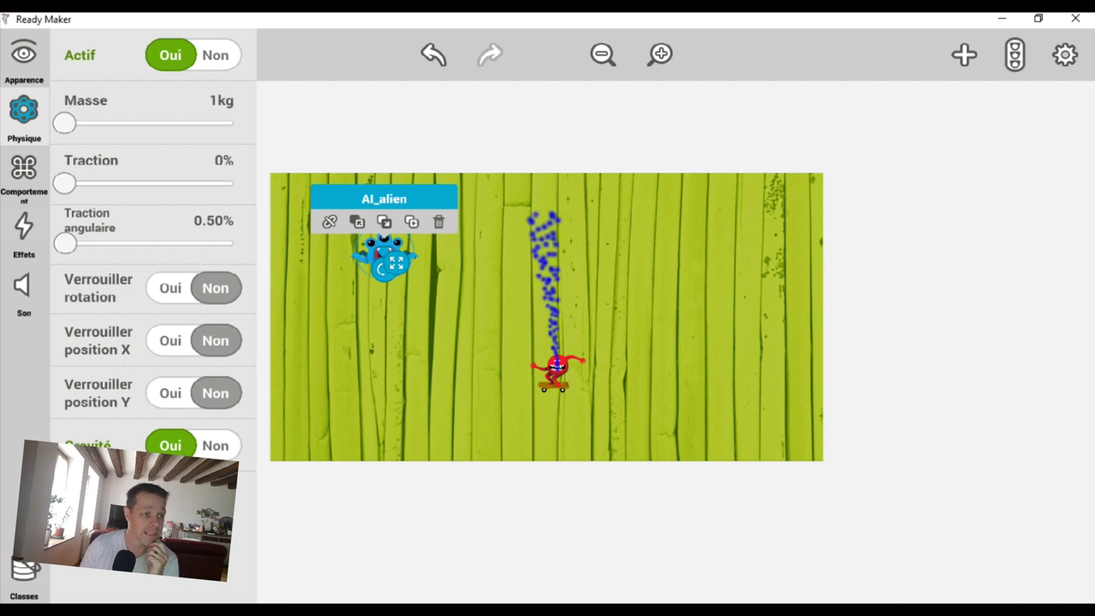
click(215, 55)
Open AI_alien's Comportements library and browse it for the Traction behaviour.
click(24, 168)
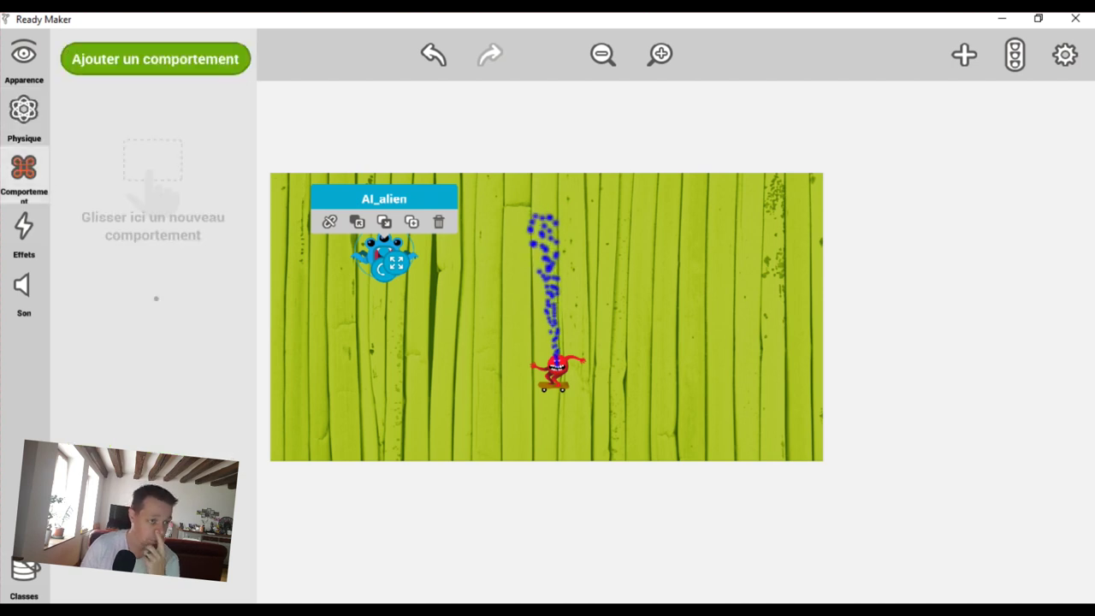
click(155, 59)
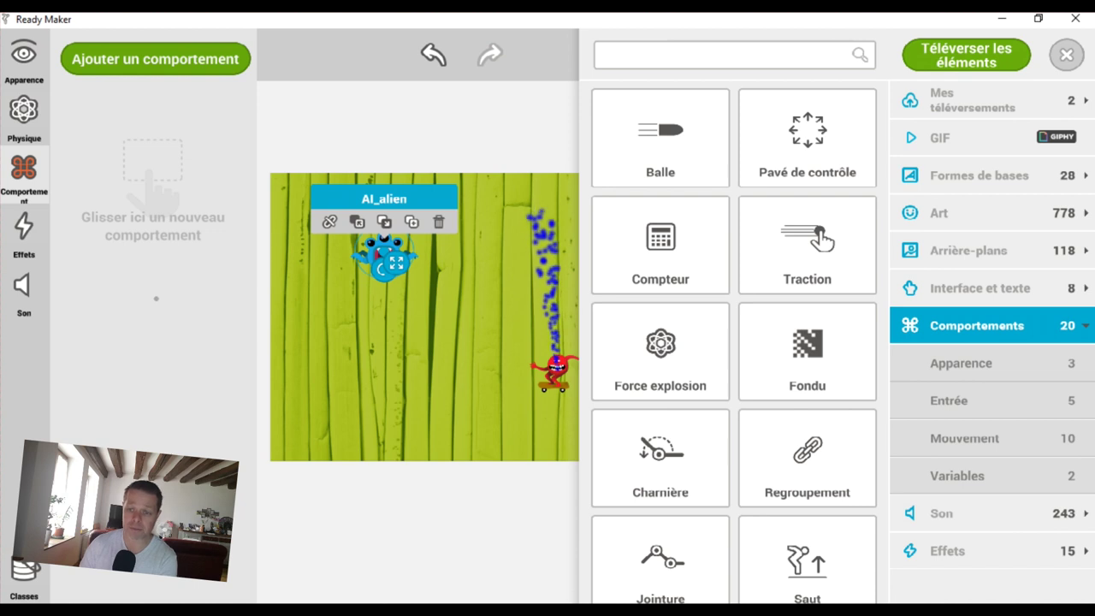
scroll(734, 342, down, 3)
scroll(734, 342, down, 2)
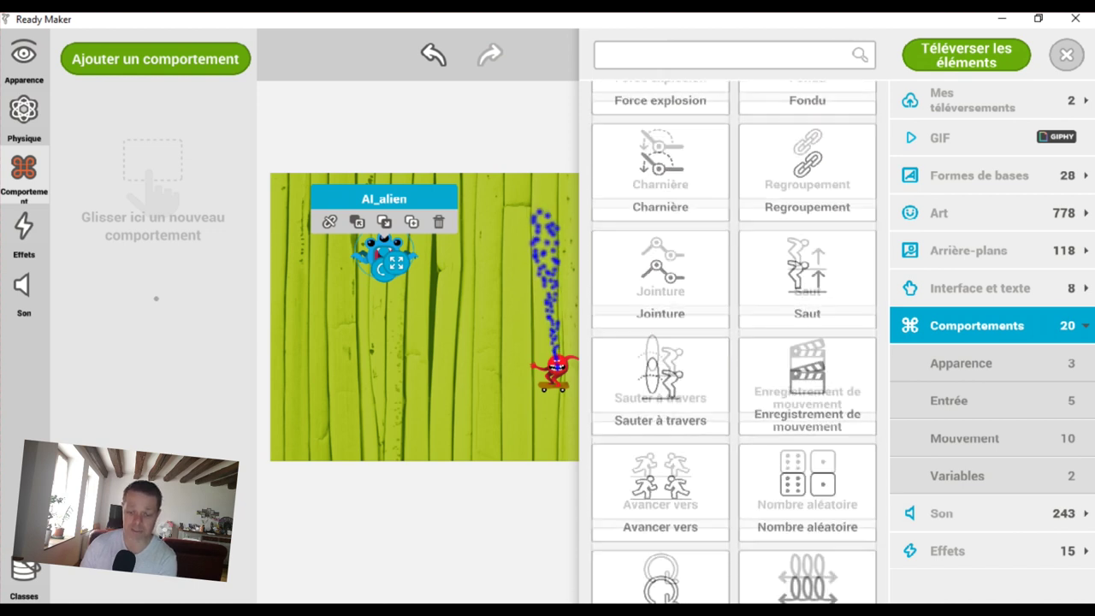
scroll(734, 342, down, 2)
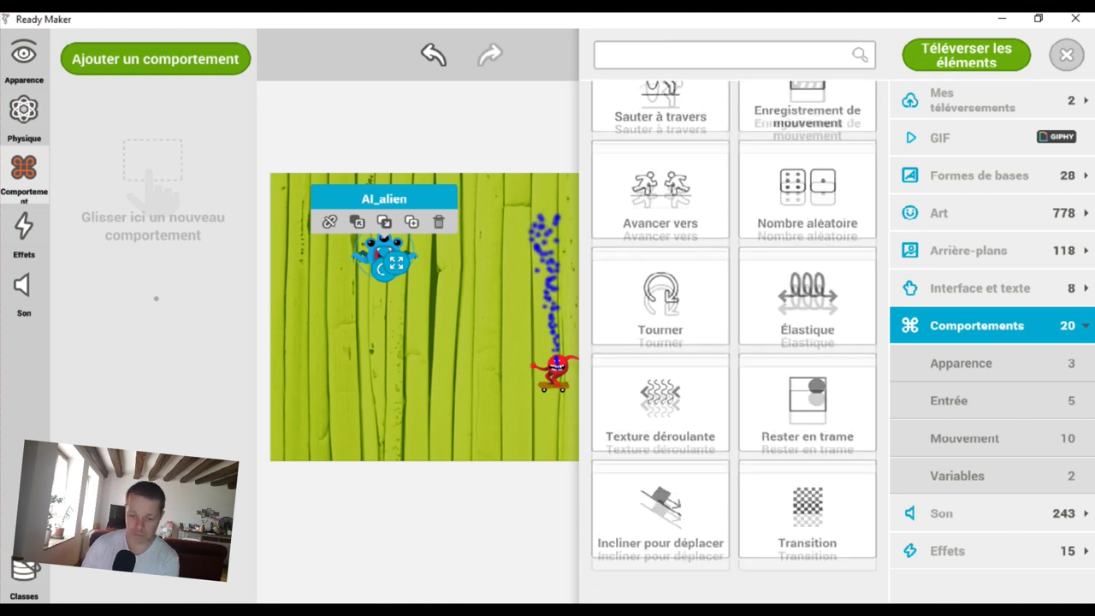
scroll(734, 342, up, 1)
scroll(734, 342, up, 1)
scroll(734, 342, up, 2)
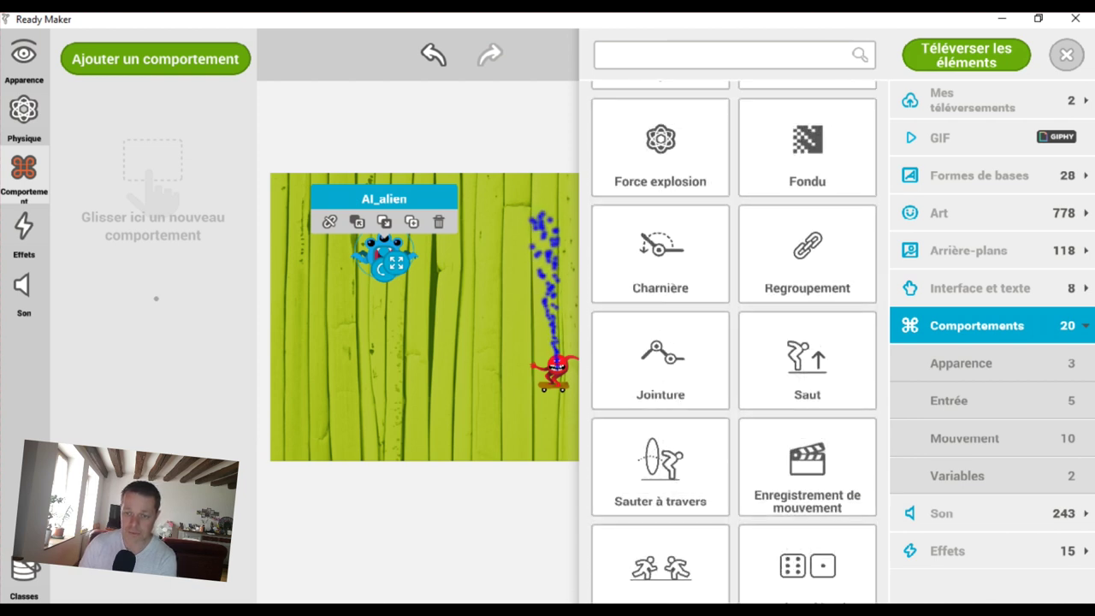
scroll(734, 343, up, 2)
scroll(734, 343, up, 1)
Attach Traction to AI_alien with its Physique option set to Oui, then close the library.
drag(807, 221, 392, 259)
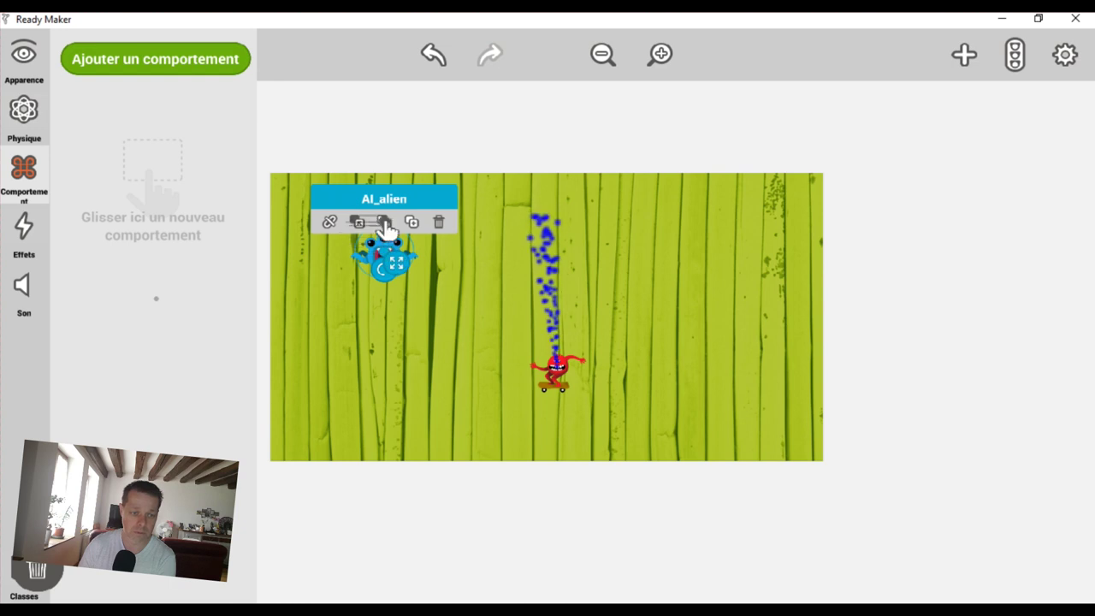
drag(392, 259, 396, 262)
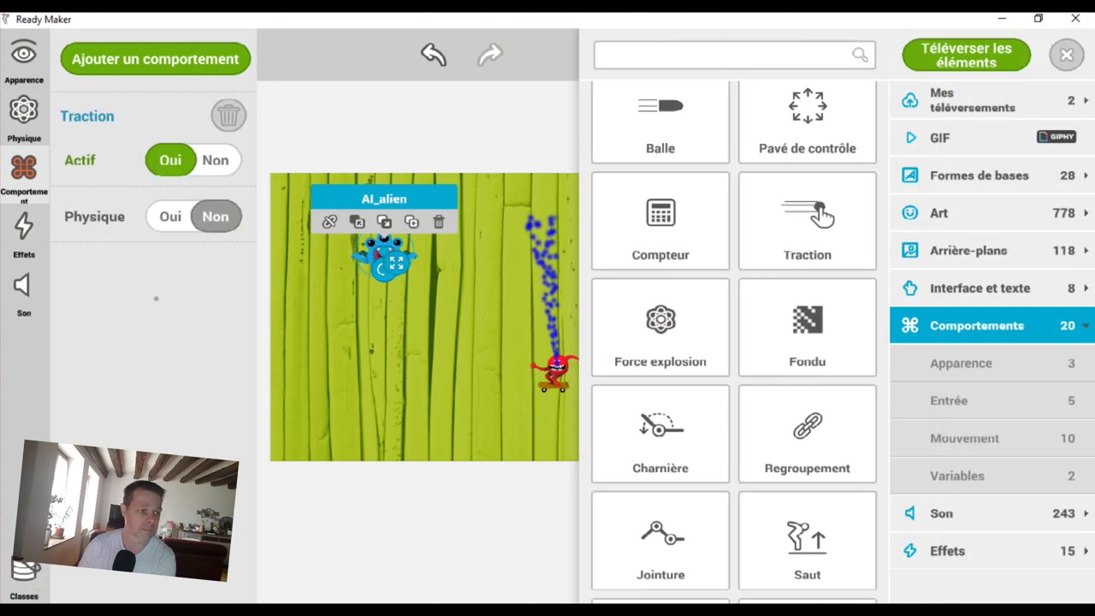
click(170, 217)
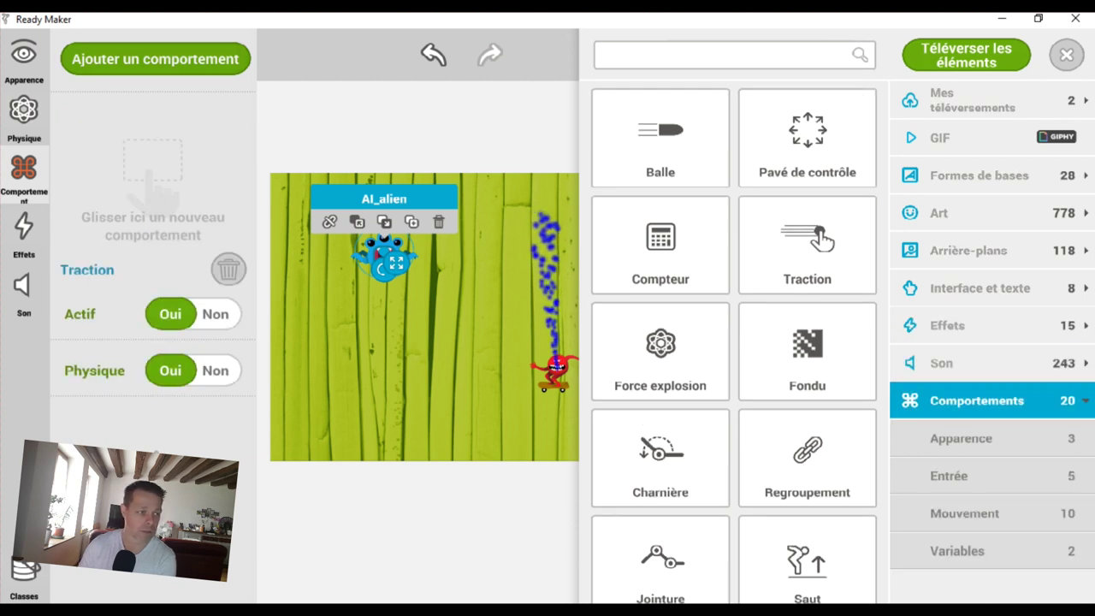
key(Escape)
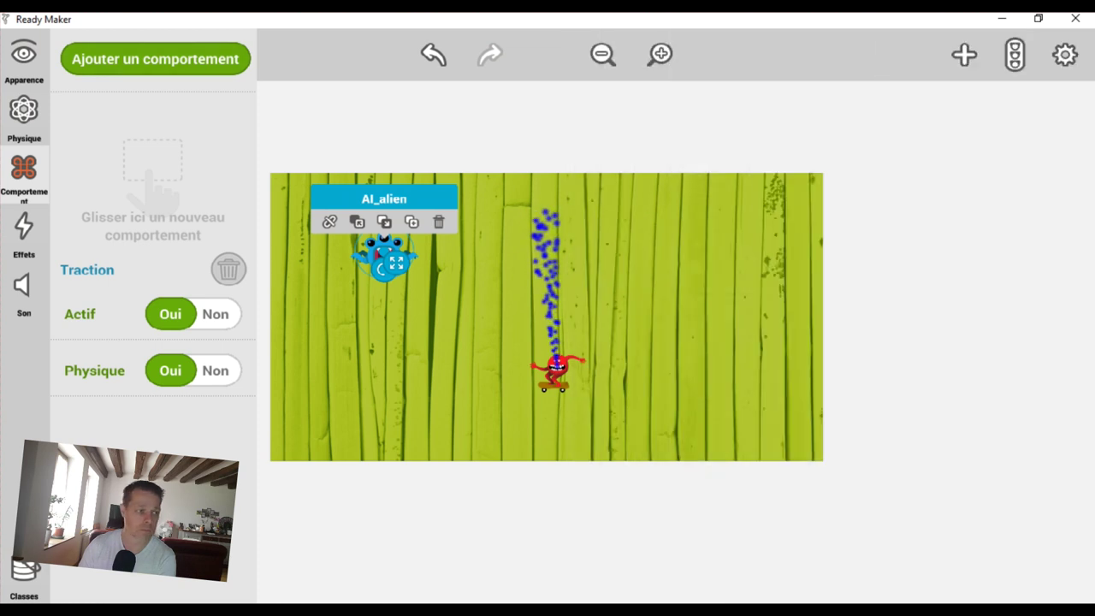
click(24, 60)
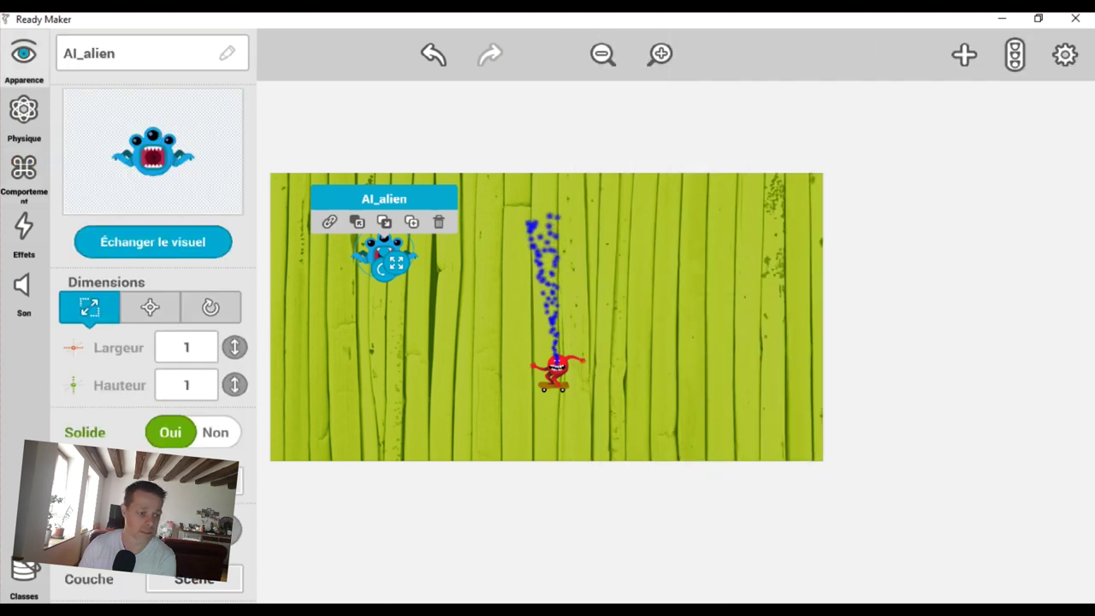
Check AI_alien's physics panel (Actif Non), then view its empty Effets list.
scroll(152, 342, down, 1)
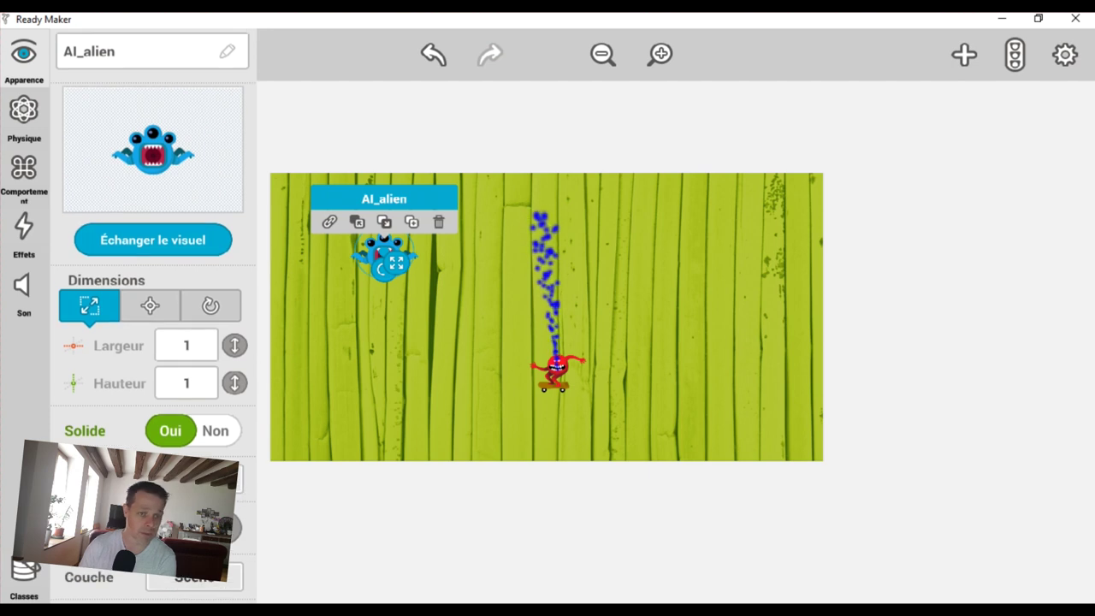
click(24, 116)
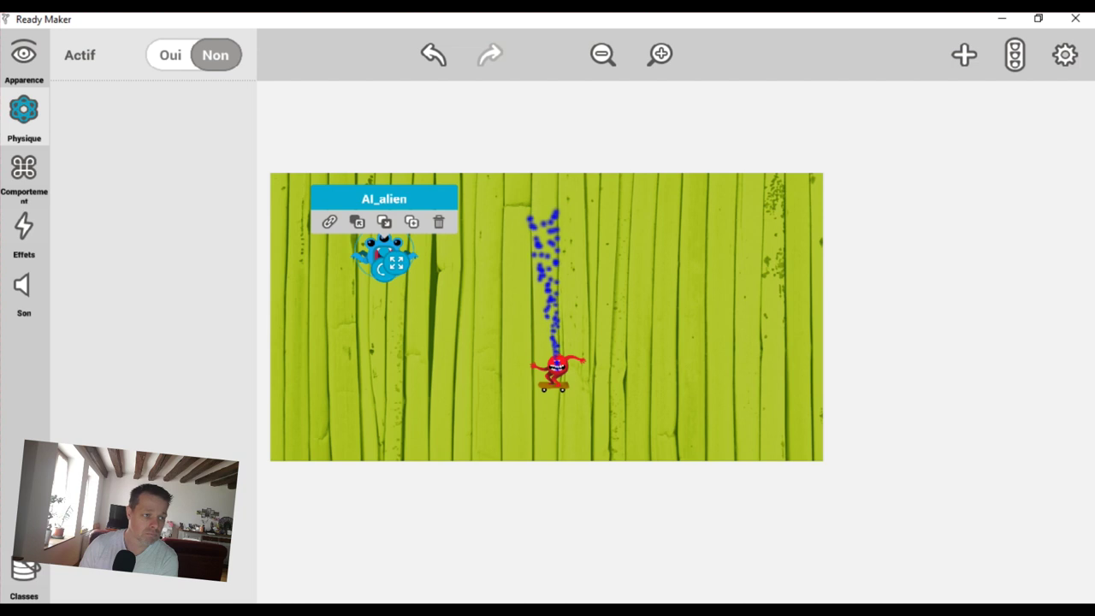
click(24, 233)
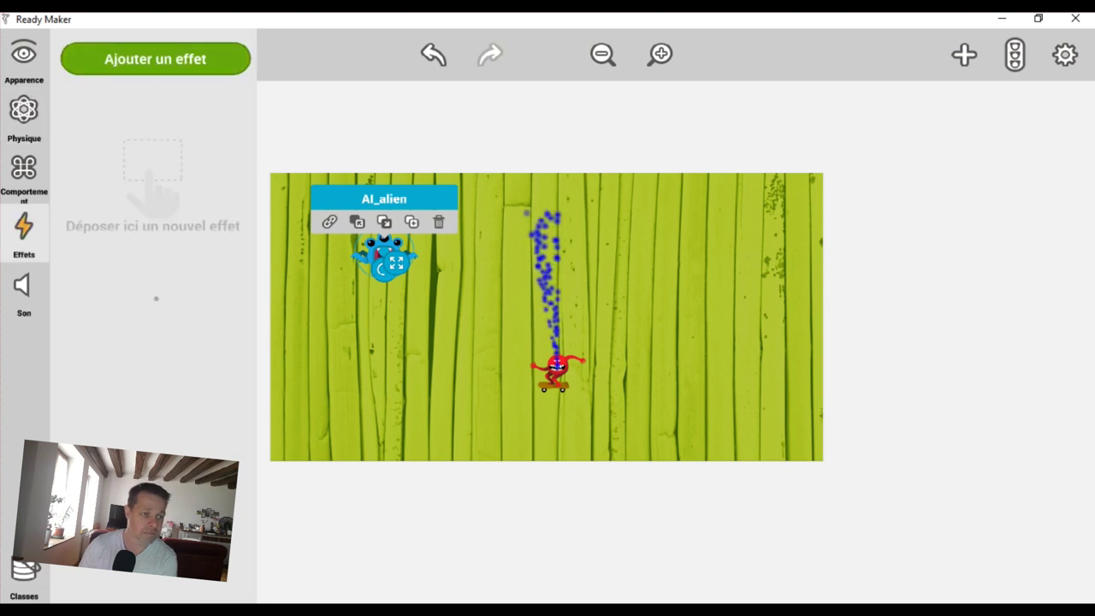
Add the Shiny Effects 'Circling Stars' effect to AI_alien, then close the library and Classes list.
click(155, 58)
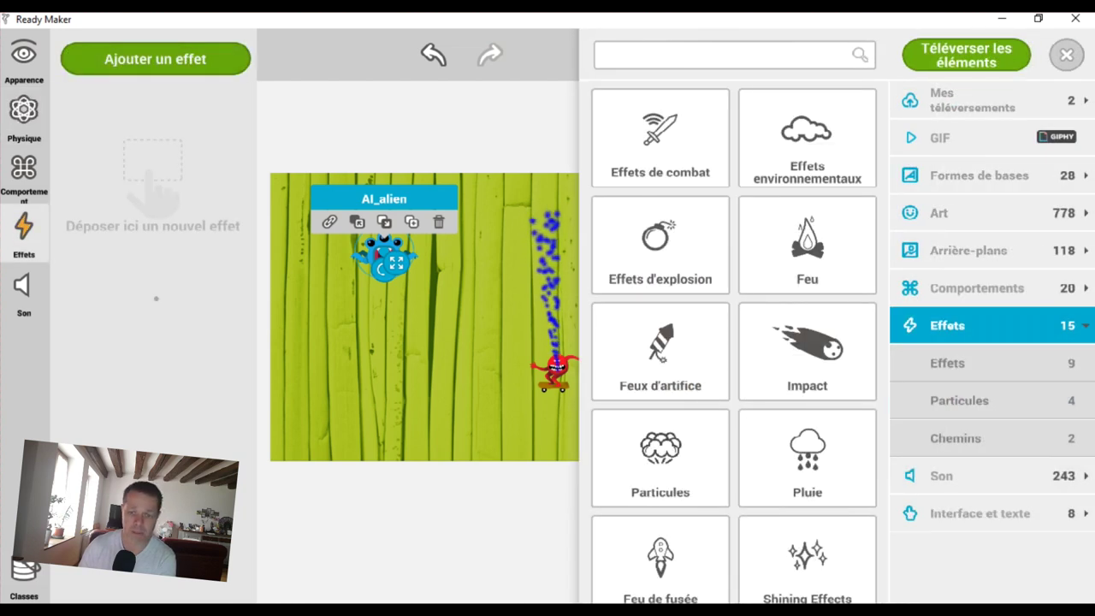
scroll(734, 342, down, 1)
scroll(734, 342, down, 1)
scroll(734, 342, down, 1)
scroll(733, 342, up, 1)
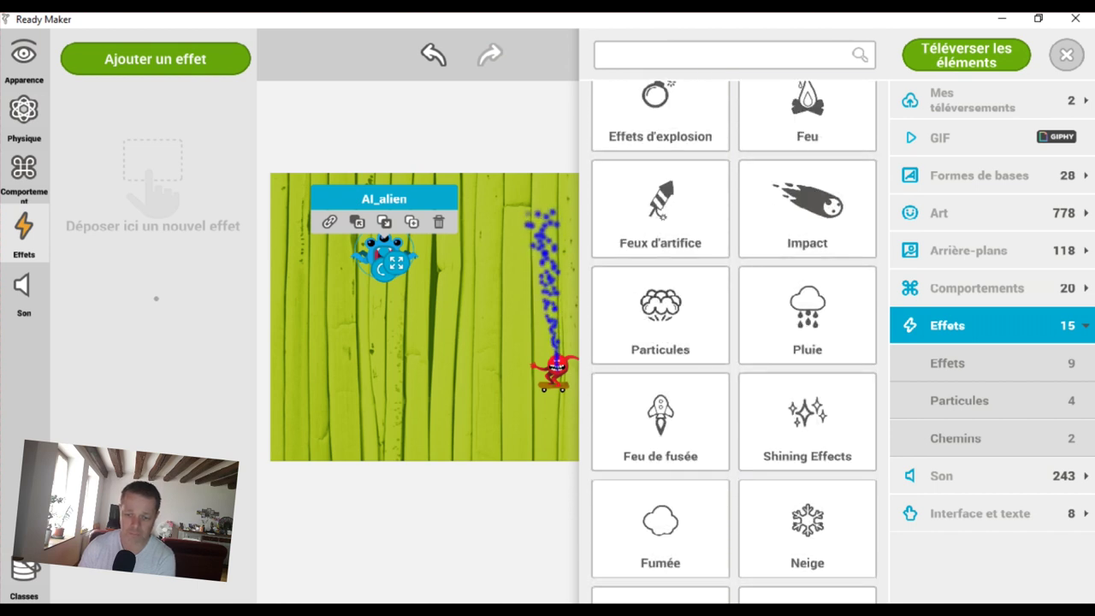
drag(808, 419, 389, 252)
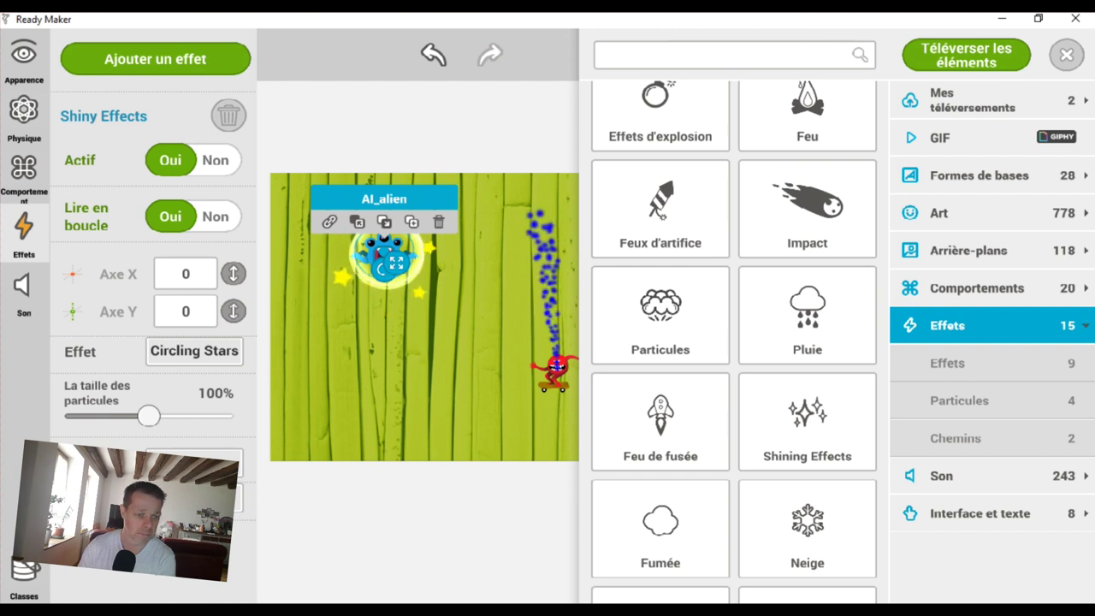
key(Escape)
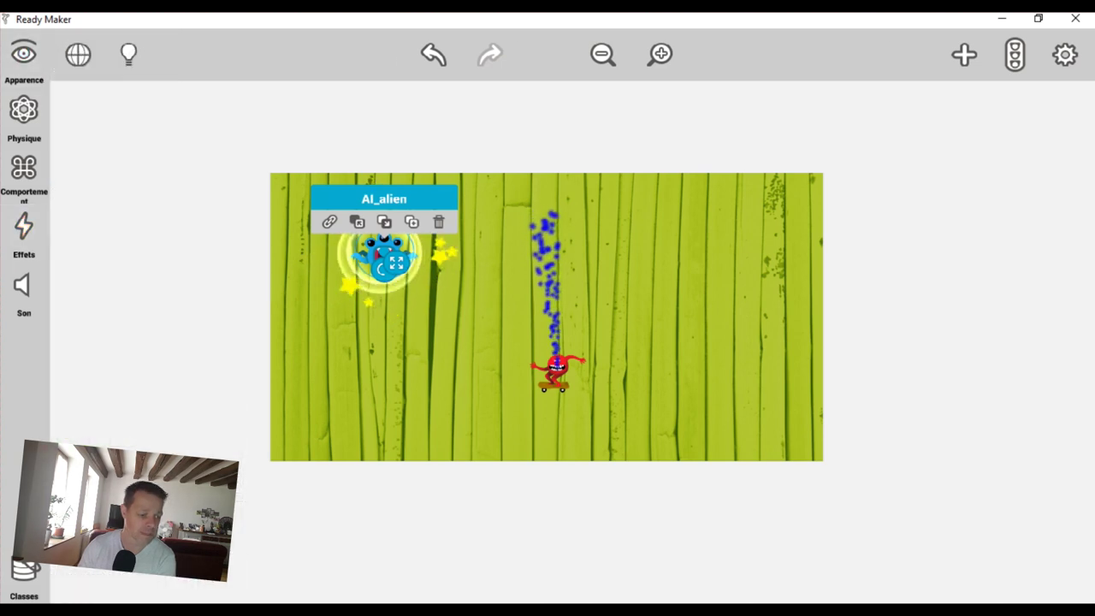
click(24, 571)
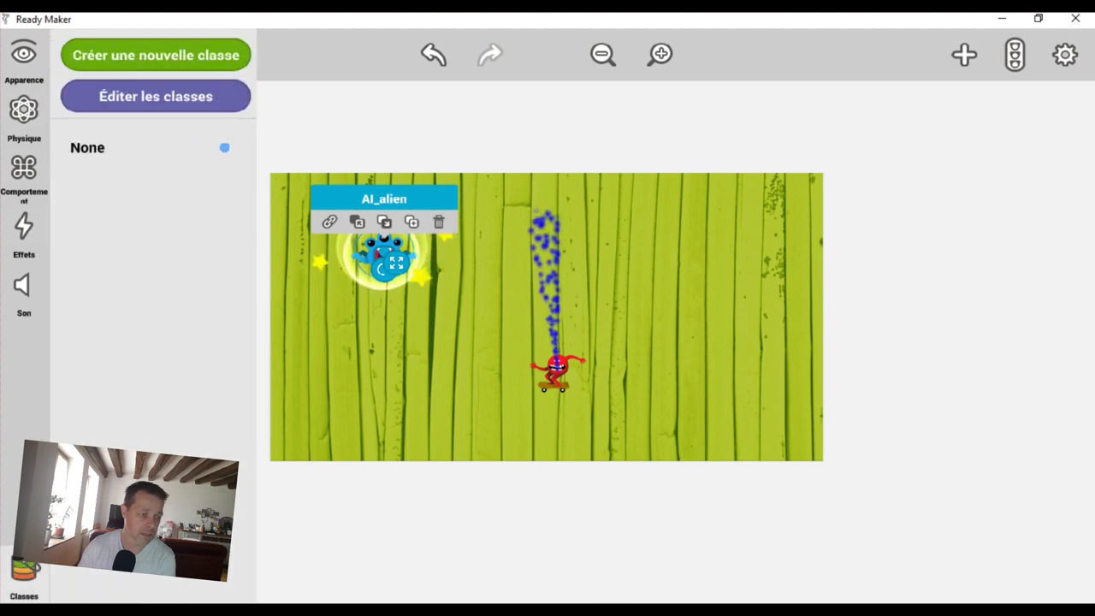
key(Escape)
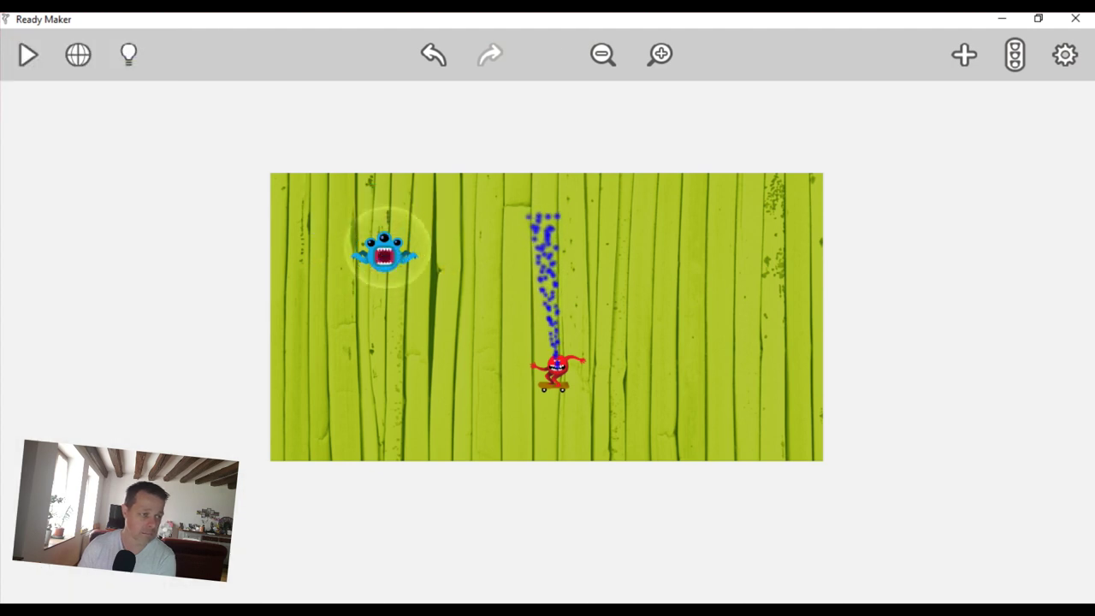
click(27, 55)
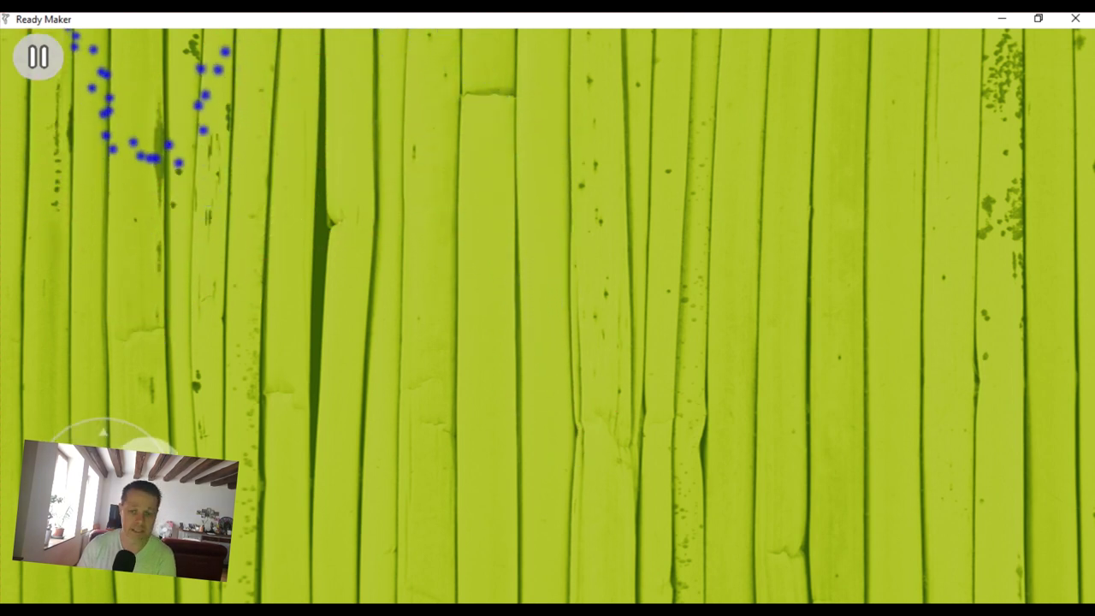
click(37, 57)
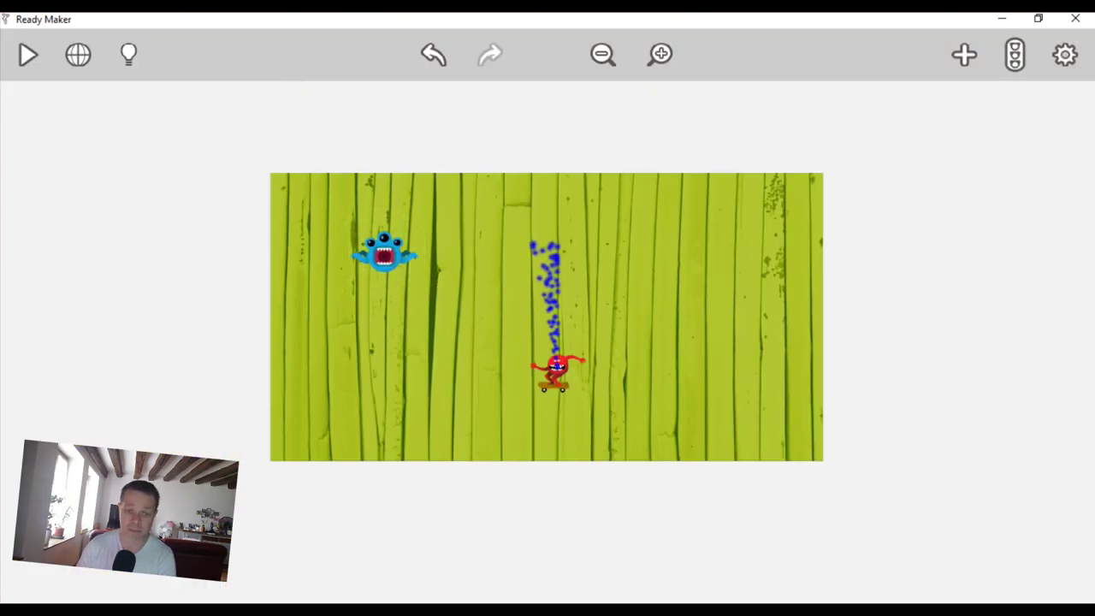
click(556, 372)
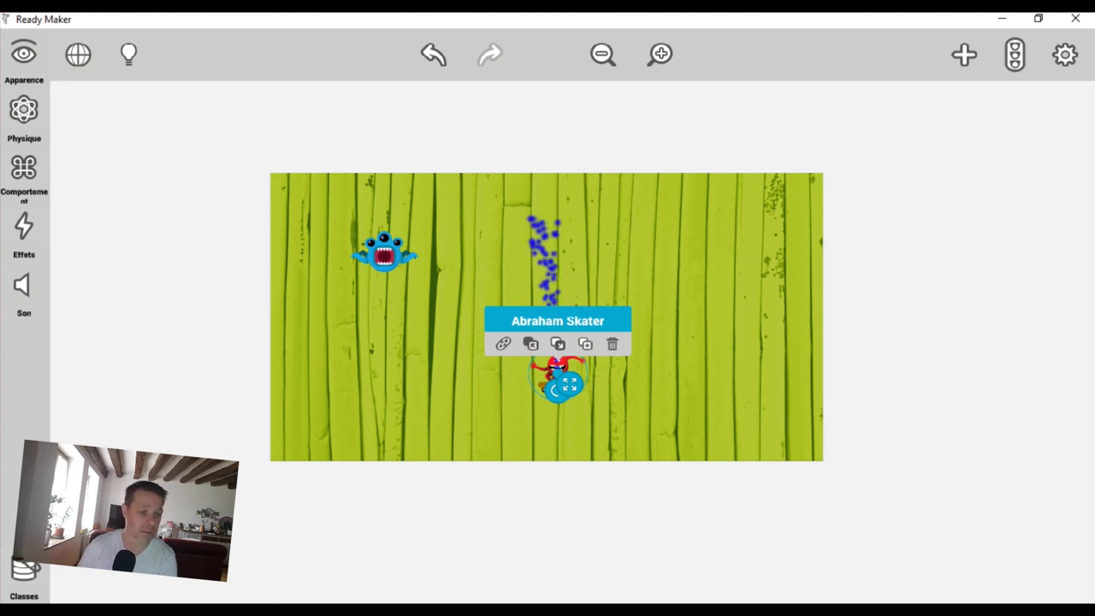
Activate AI_alien's physics with 46kg mass and 59% traction, then test-play the game.
click(384, 255)
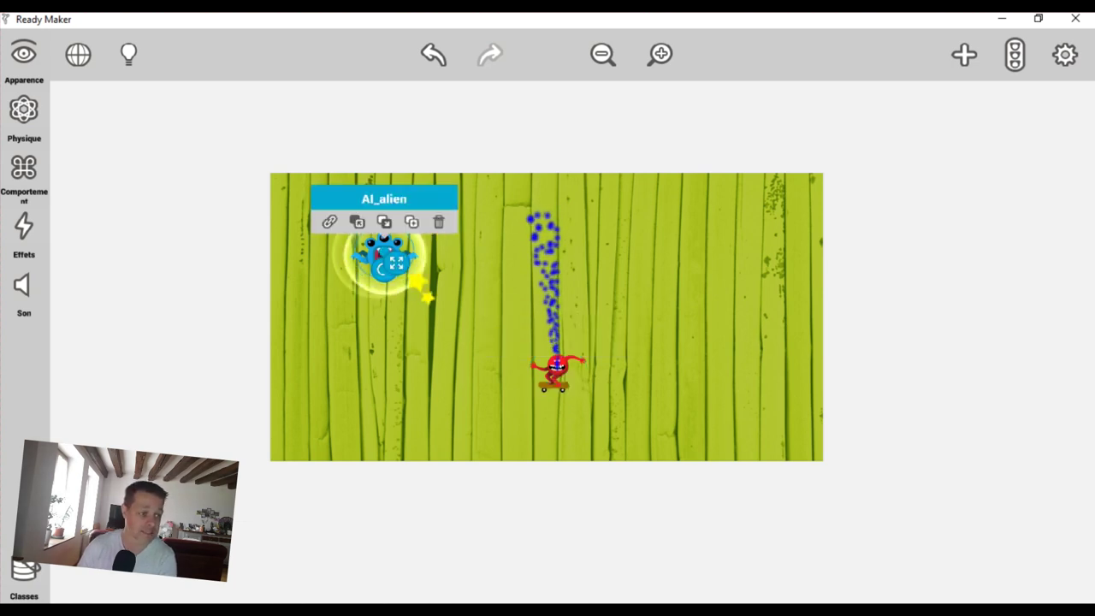
click(24, 168)
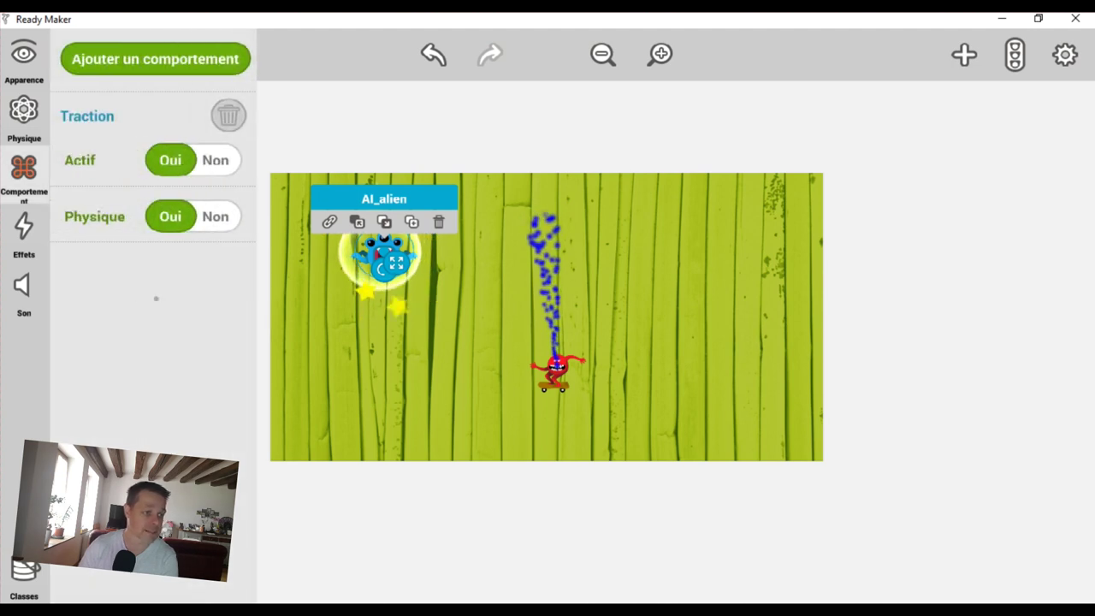
click(24, 109)
click(170, 55)
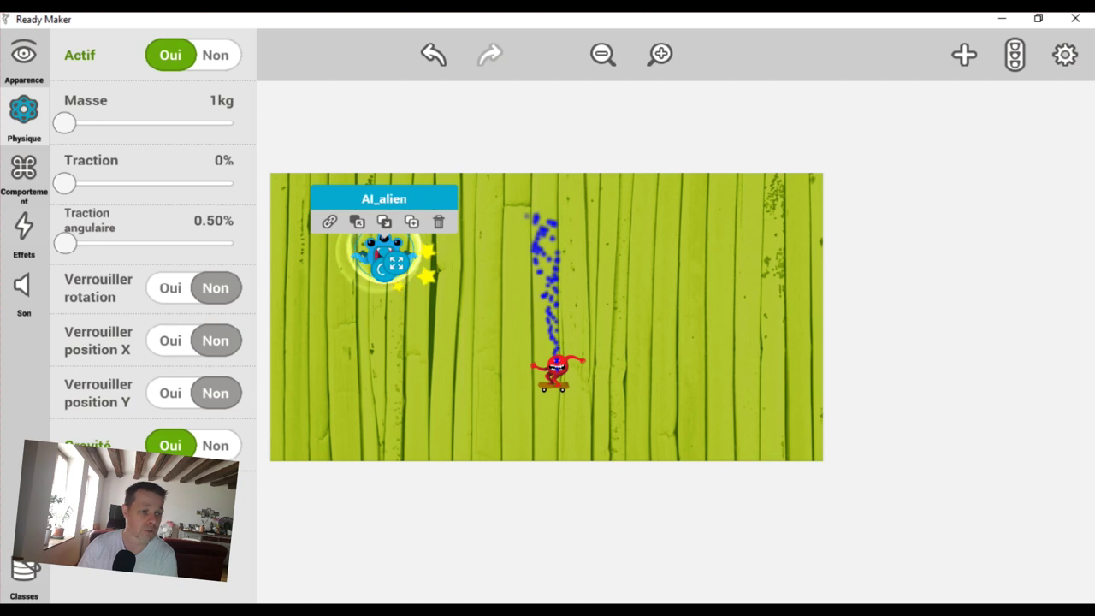
drag(64, 122, 72, 123)
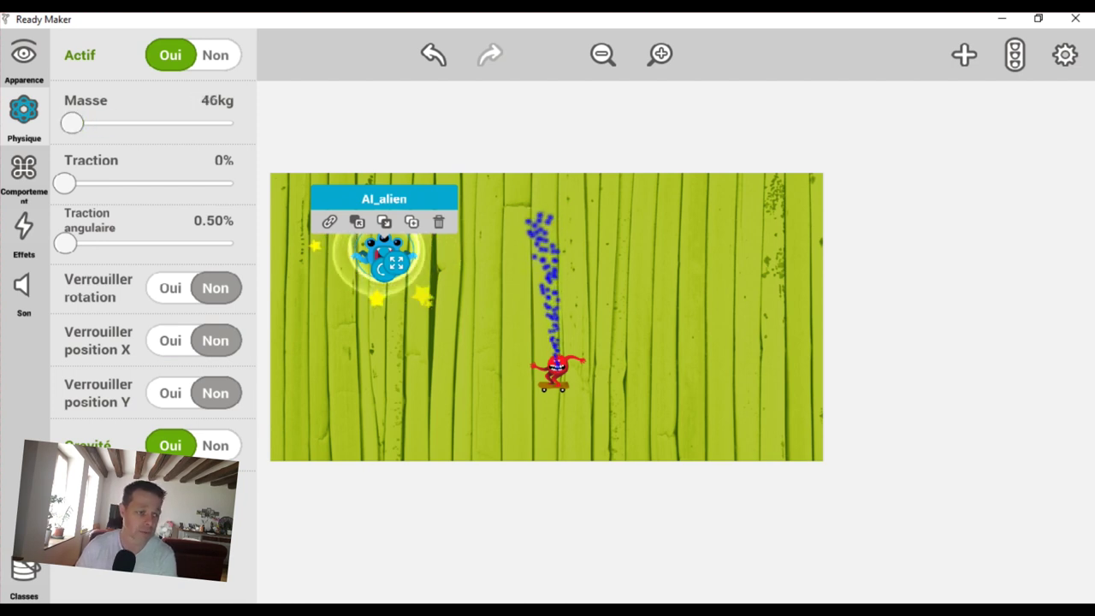
drag(65, 183, 166, 183)
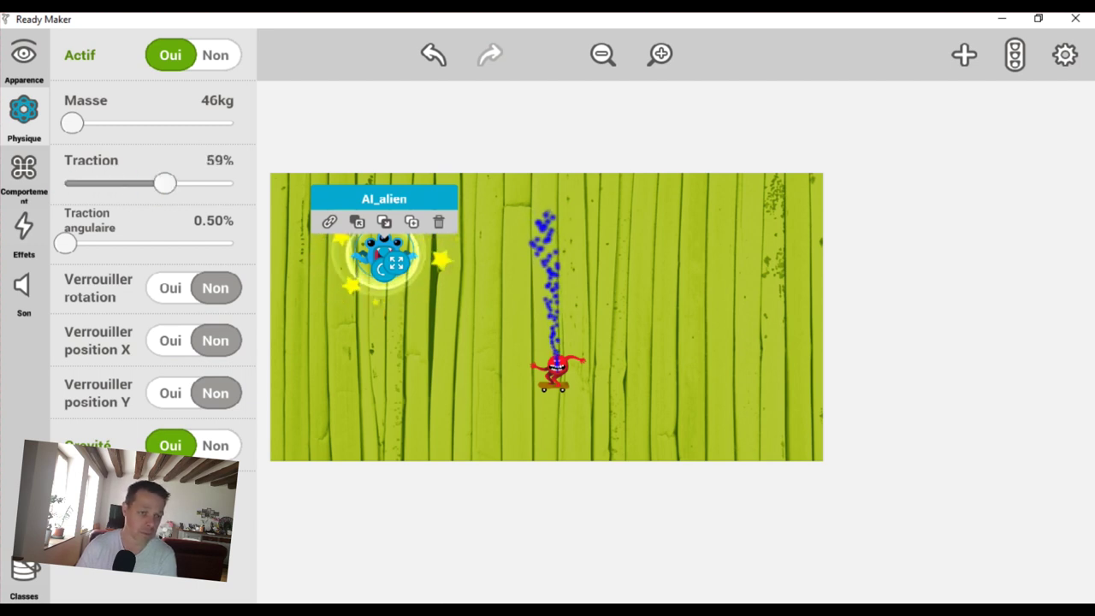
click(548, 531)
click(28, 55)
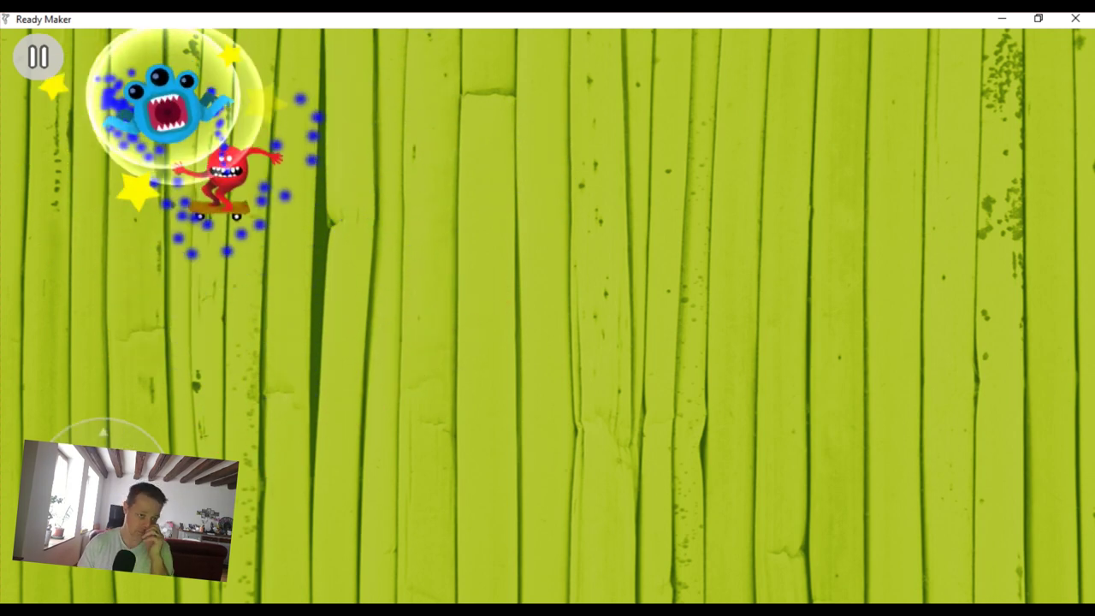
Stop the running game and select Abraham Skater on the stage.
click(37, 56)
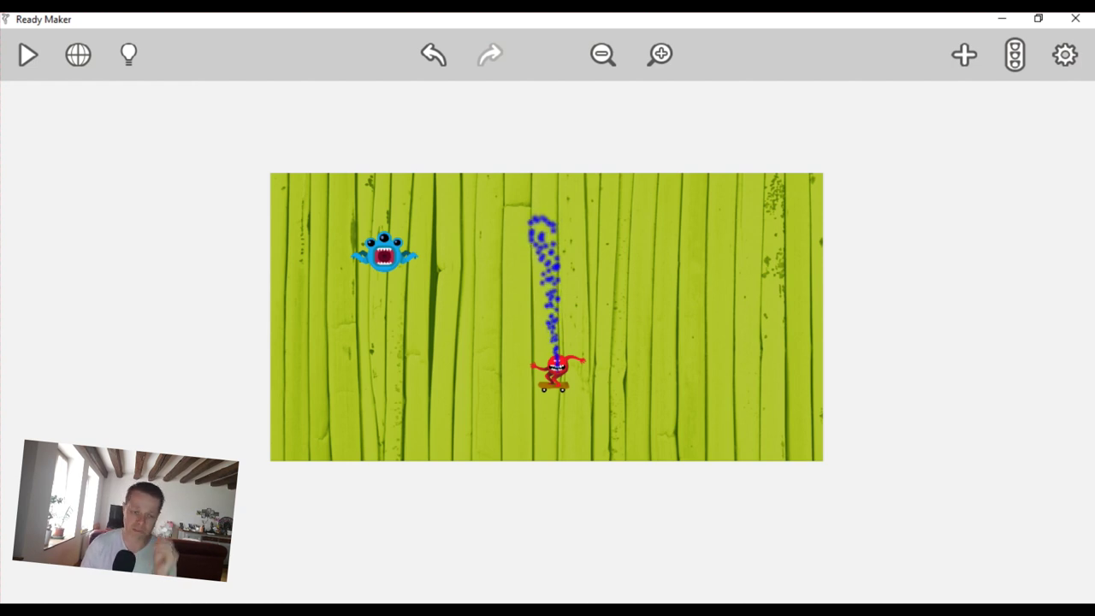
click(556, 372)
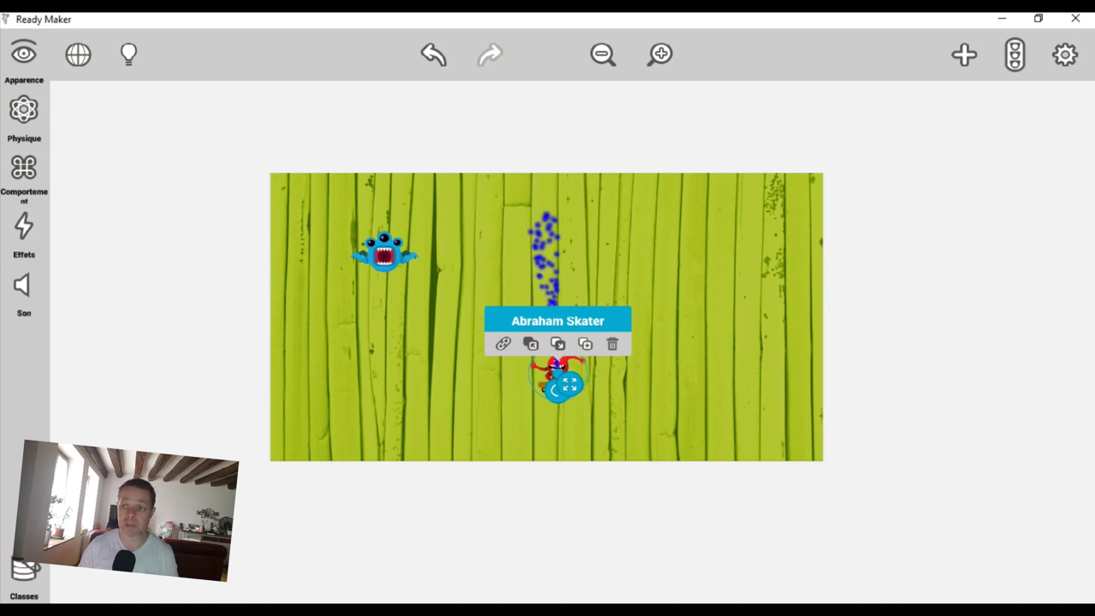
Preview Access Denied, then attach the AI_Enemy Dead sound to Abraham Skater.
click(24, 295)
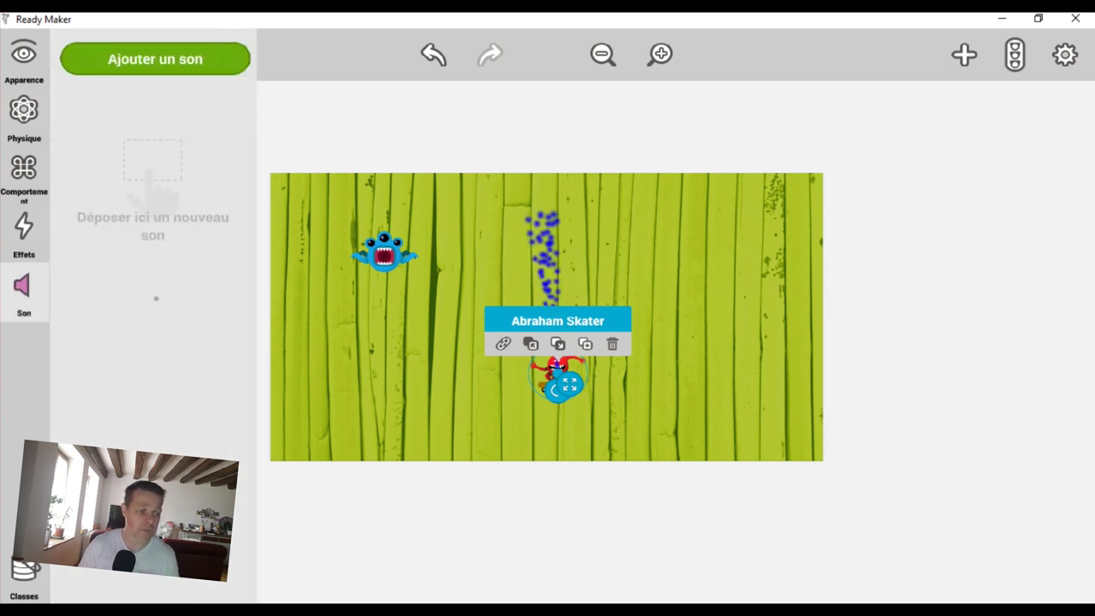
click(154, 59)
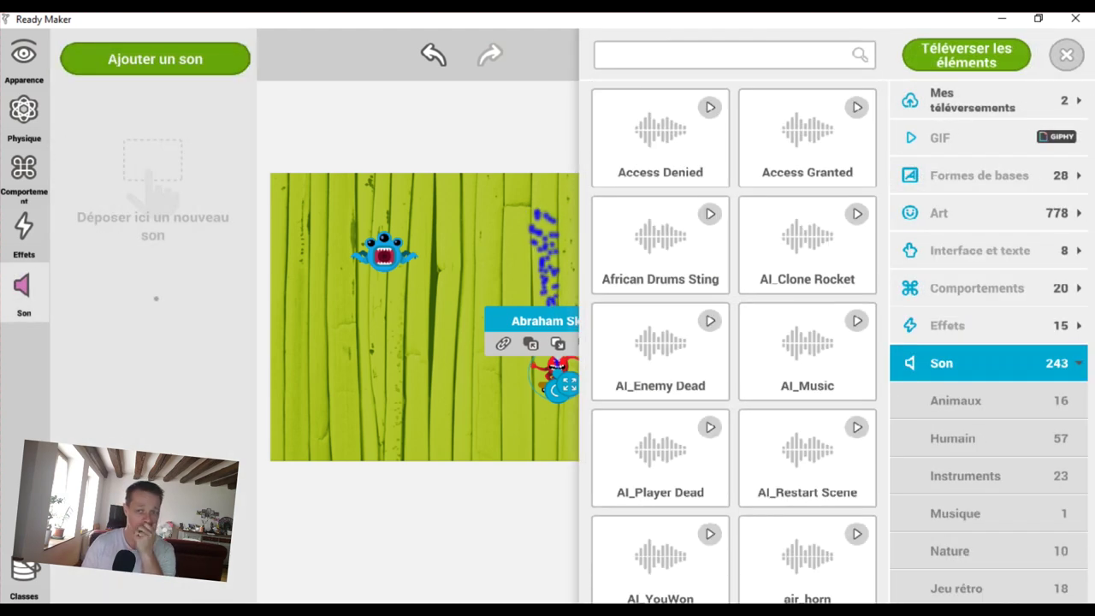
click(710, 107)
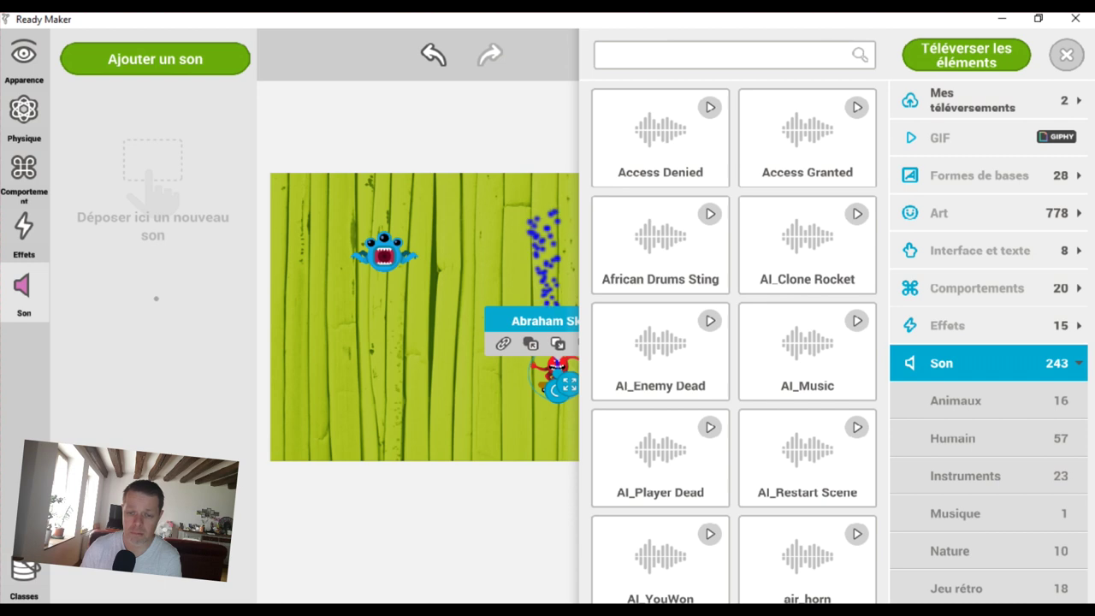
drag(660, 343, 427, 366)
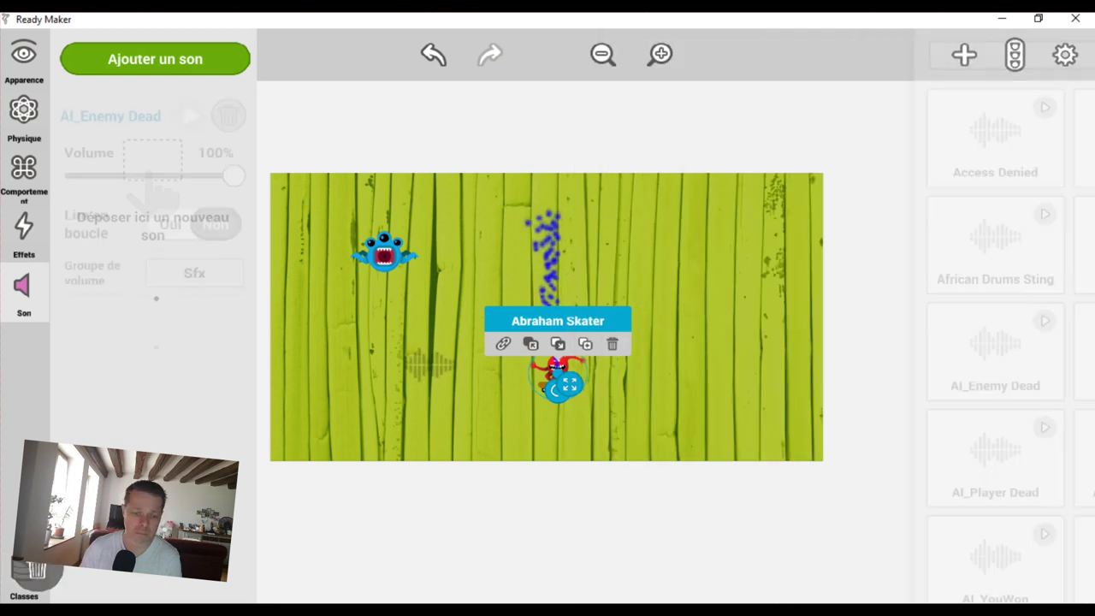